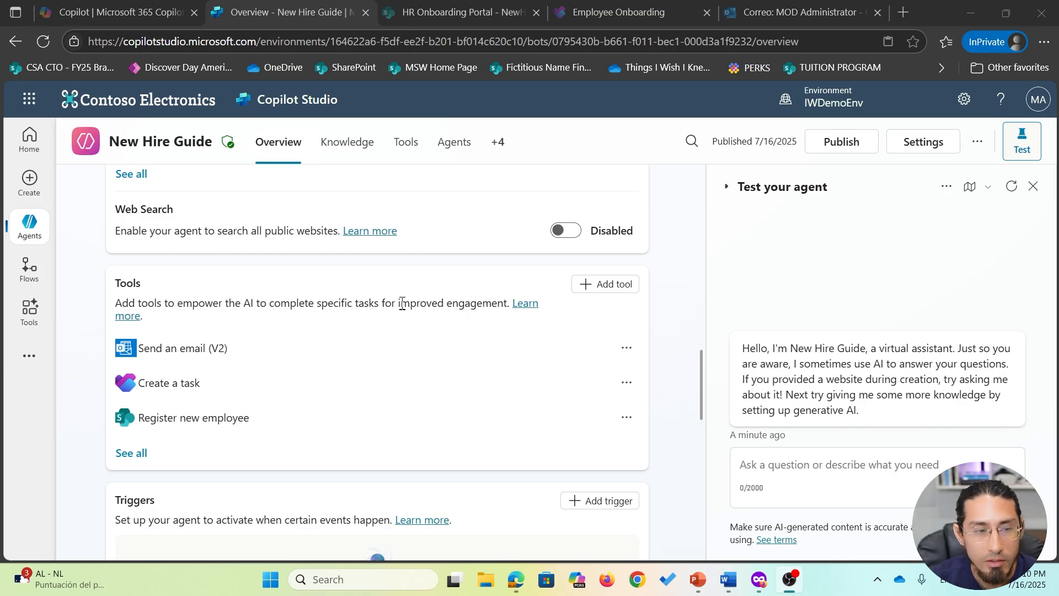
- From the New Hire Guide agent's Overview, start adding a brand-new tool
click(607, 286)
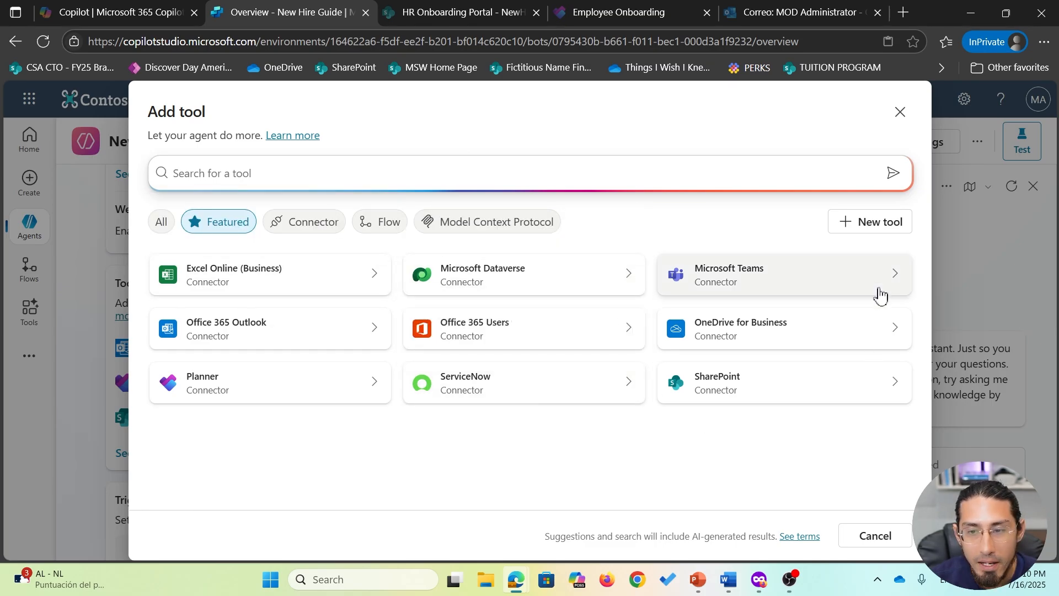
click(883, 226)
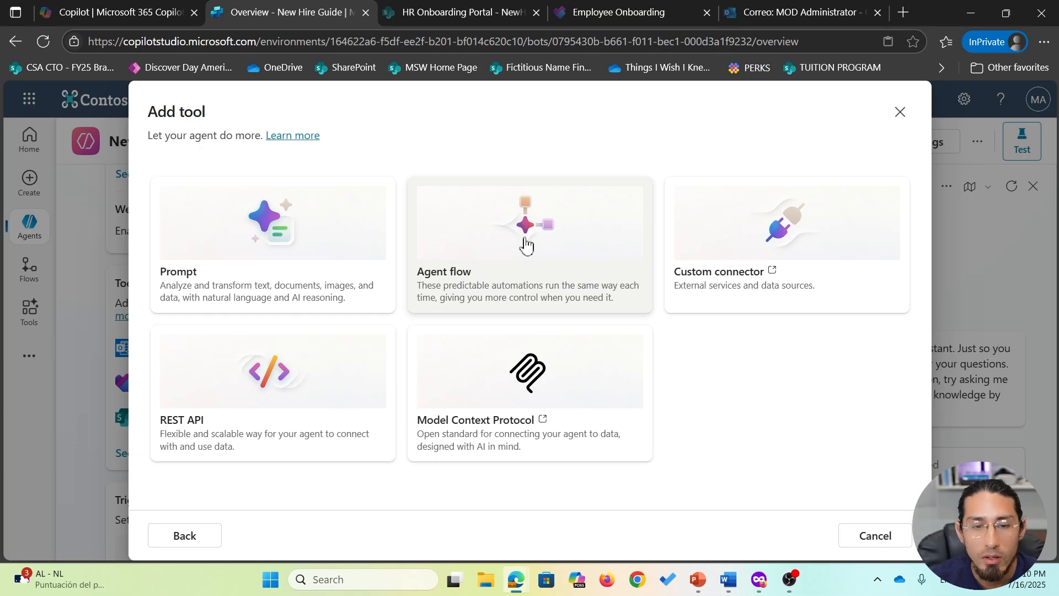
- Create the tool as an agent flow, center its trigger and response nodes, and save the draft
click(527, 245)
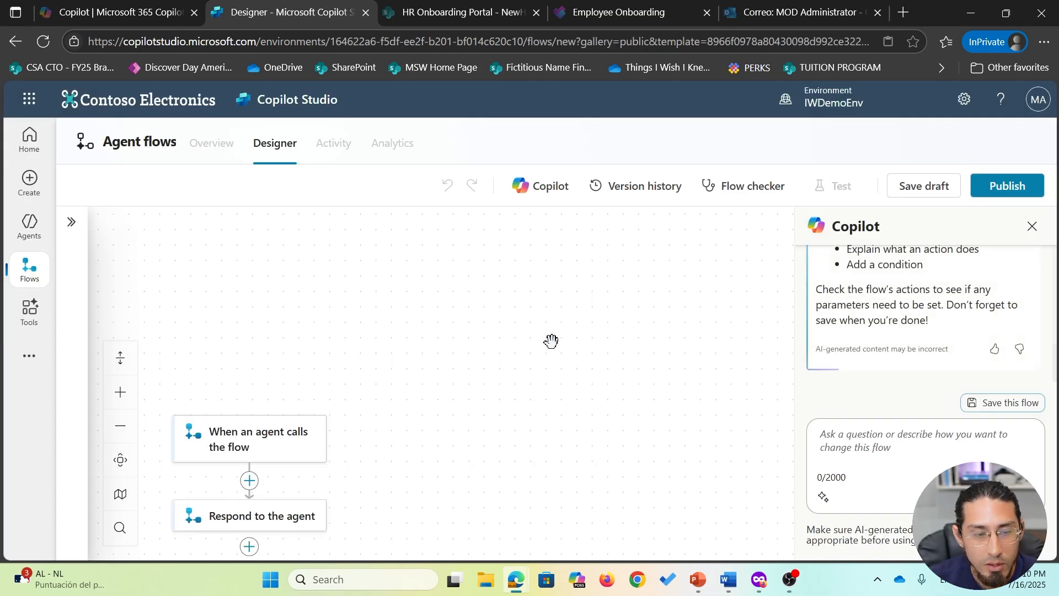
drag(466, 429, 660, 287)
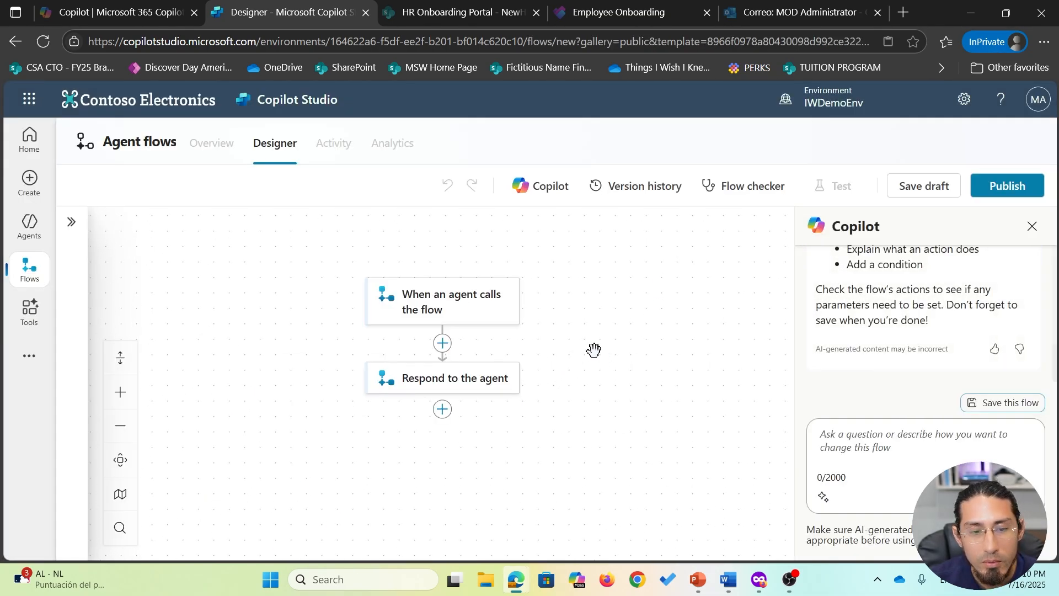
drag(594, 350, 604, 357)
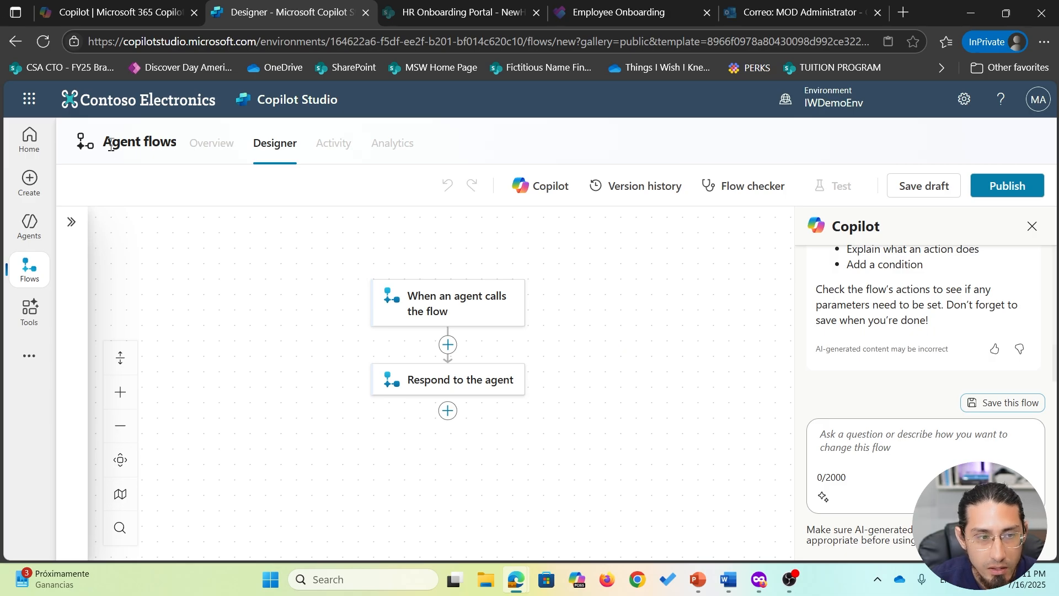
drag(604, 346, 605, 342)
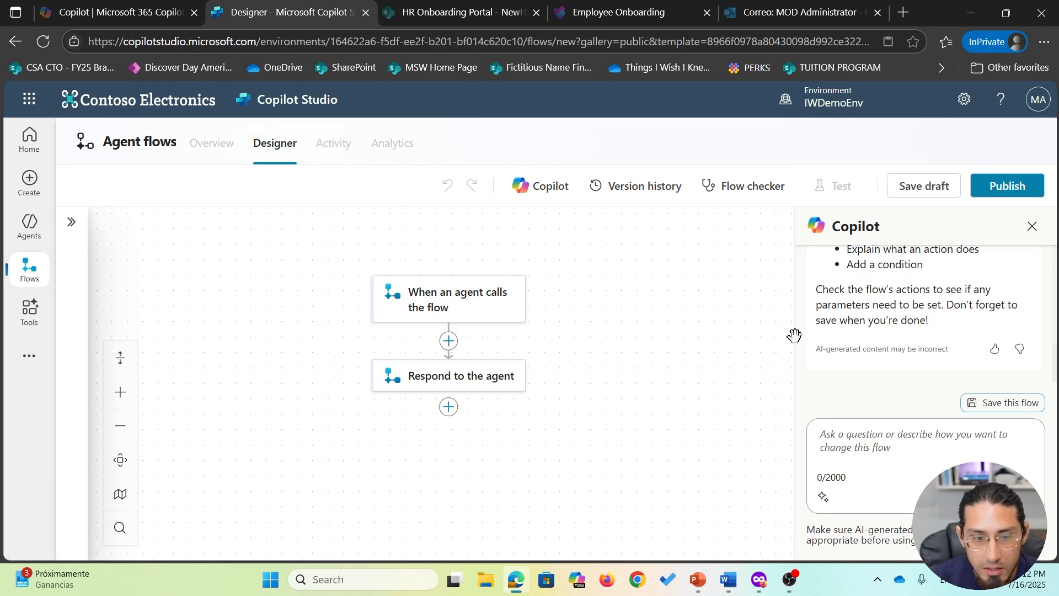
click(922, 187)
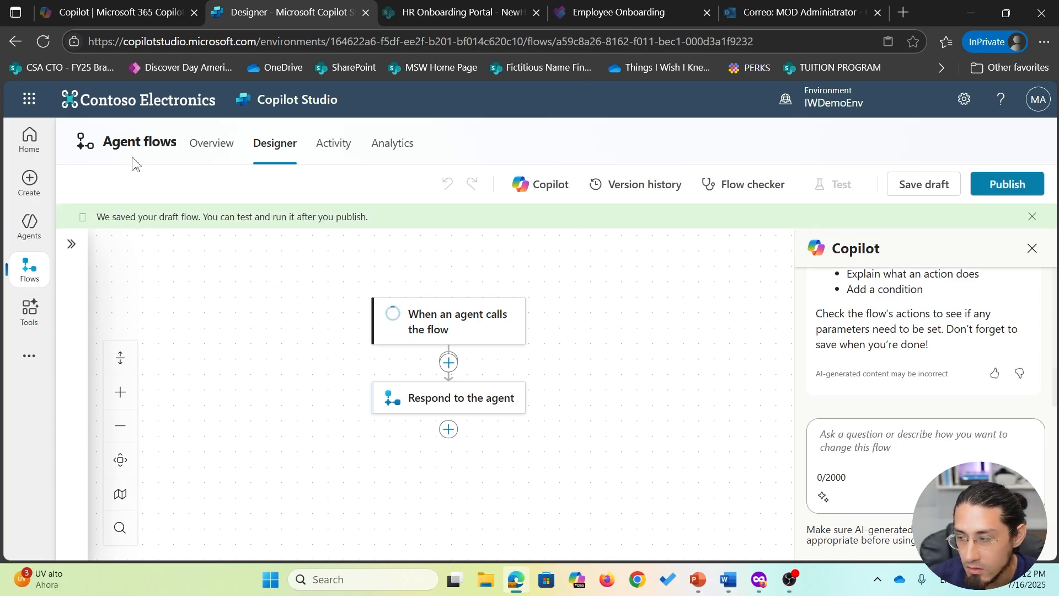
- Rename the flow from Untitled to 'Flow - Add a new employee' in its Overview details
click(208, 148)
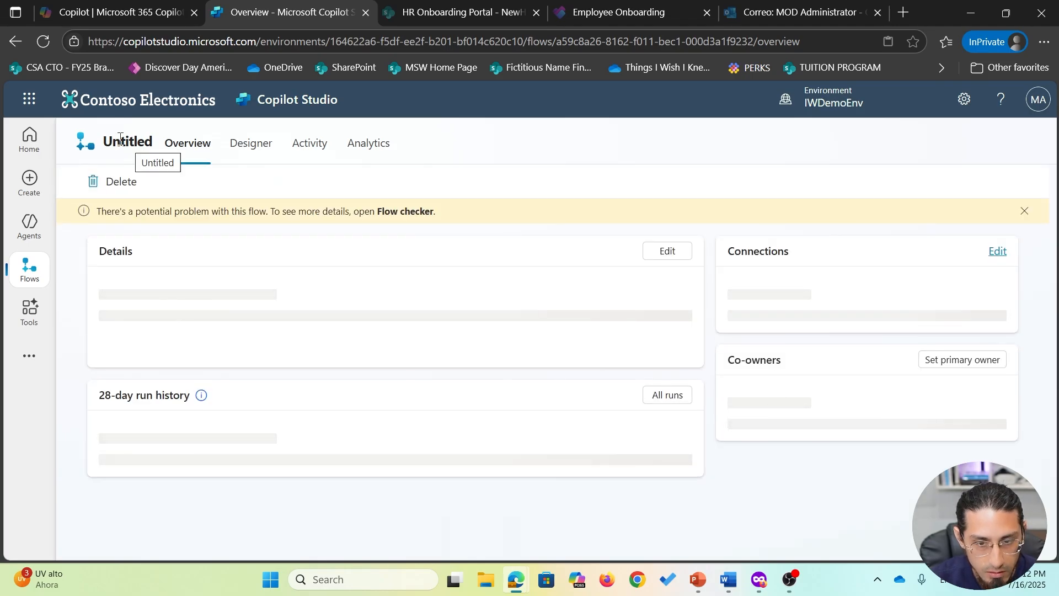
click(668, 252)
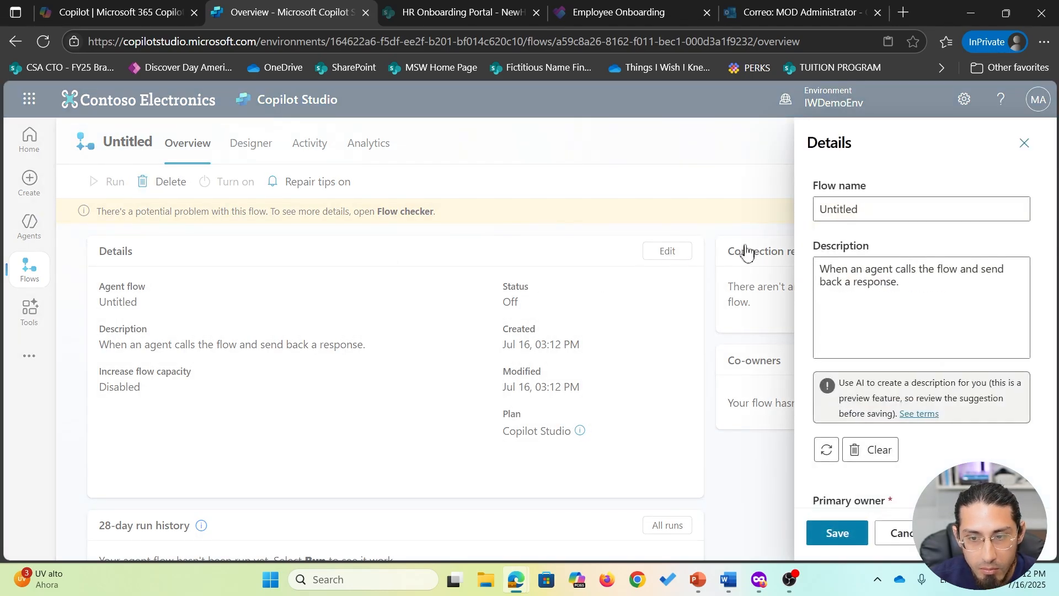
double_click(891, 209)
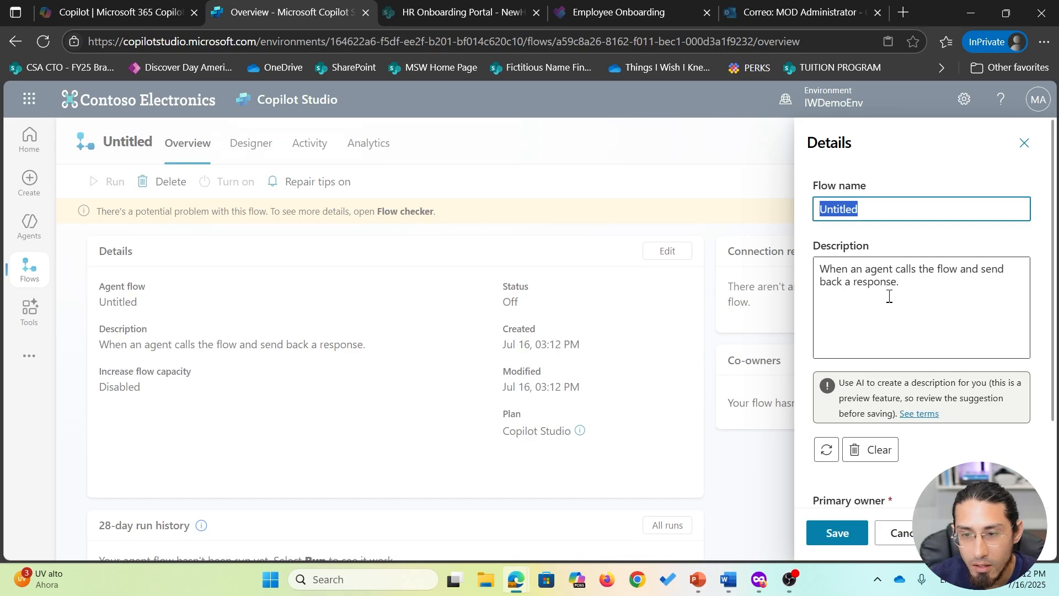
click(918, 284)
click(877, 209)
double_click(862, 216)
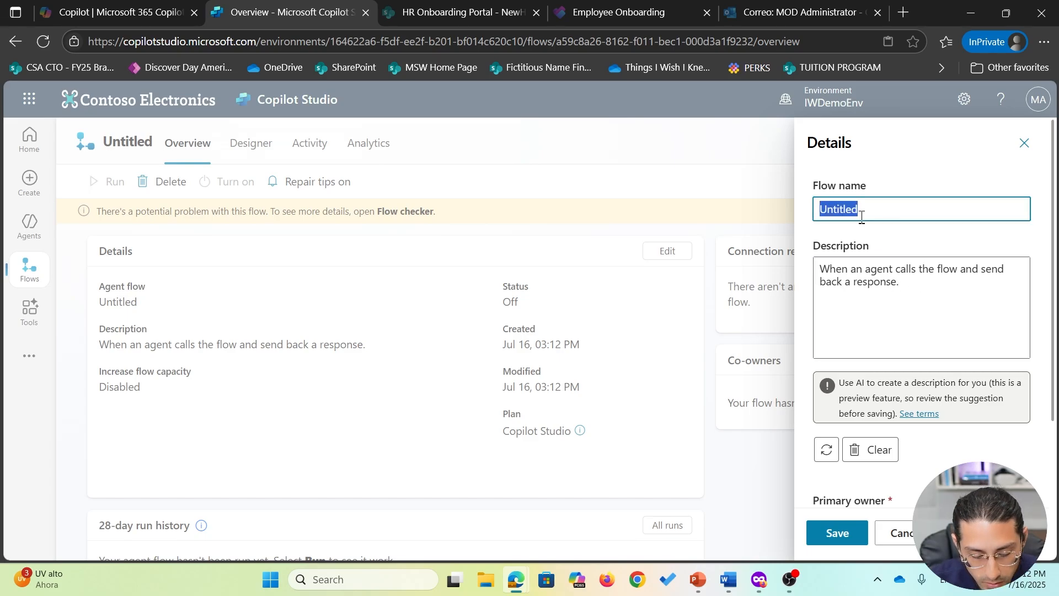
text(Flow - )
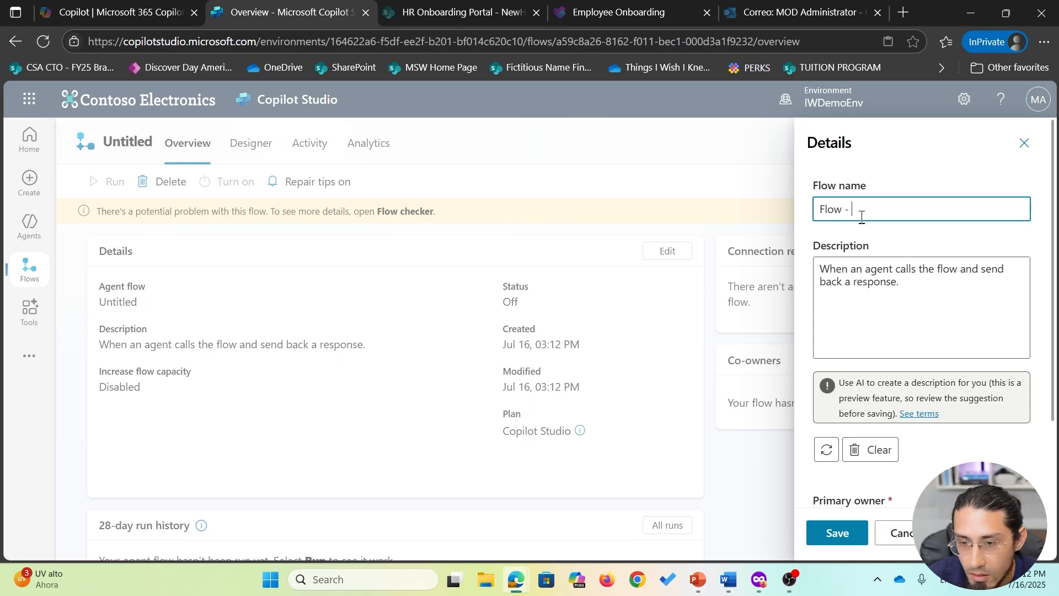
text(Add a new )
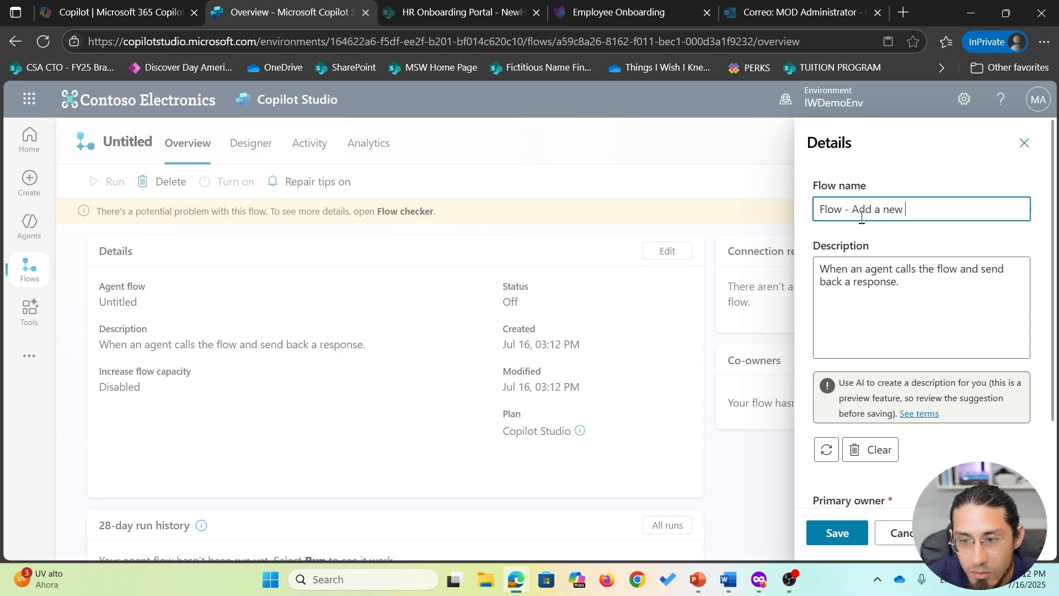
text(employee)
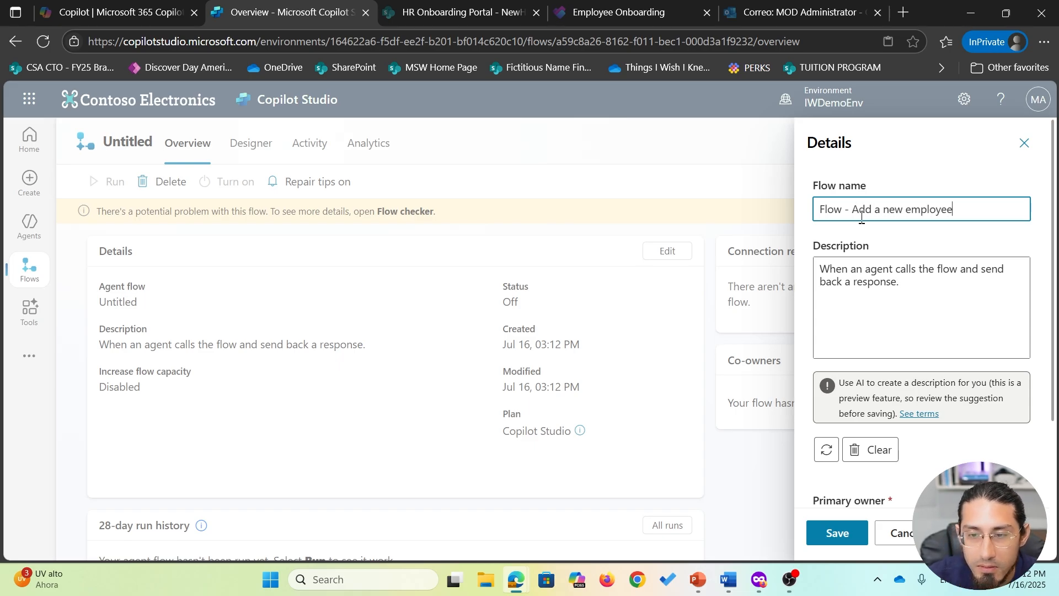
- Set the description to 'This agent flow will be used to add new employees to the new hire list.' and save
triple_click(918, 281)
text(This a)
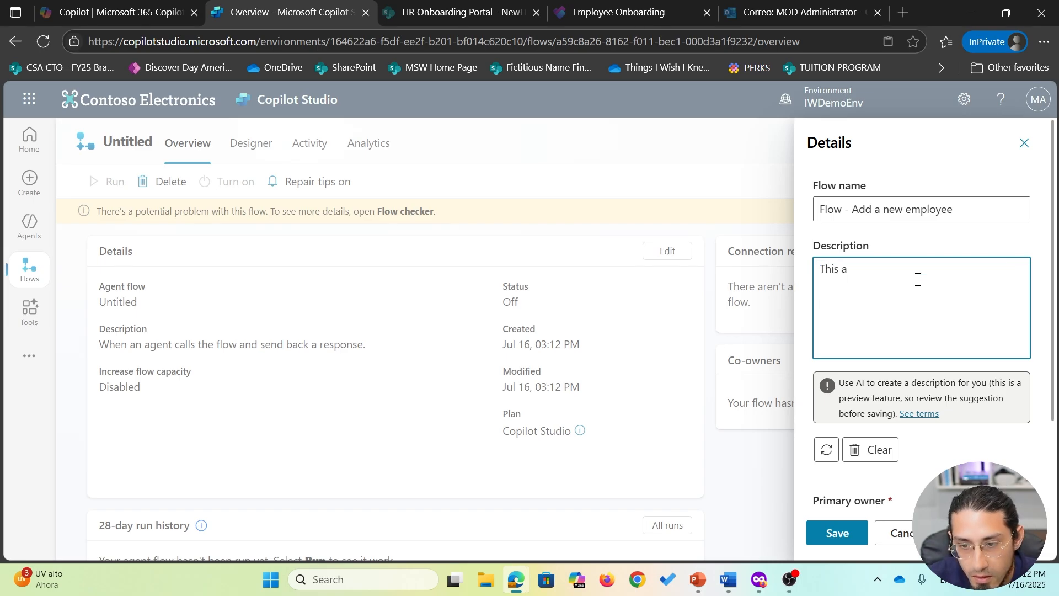
text(gent flow will be used to an)
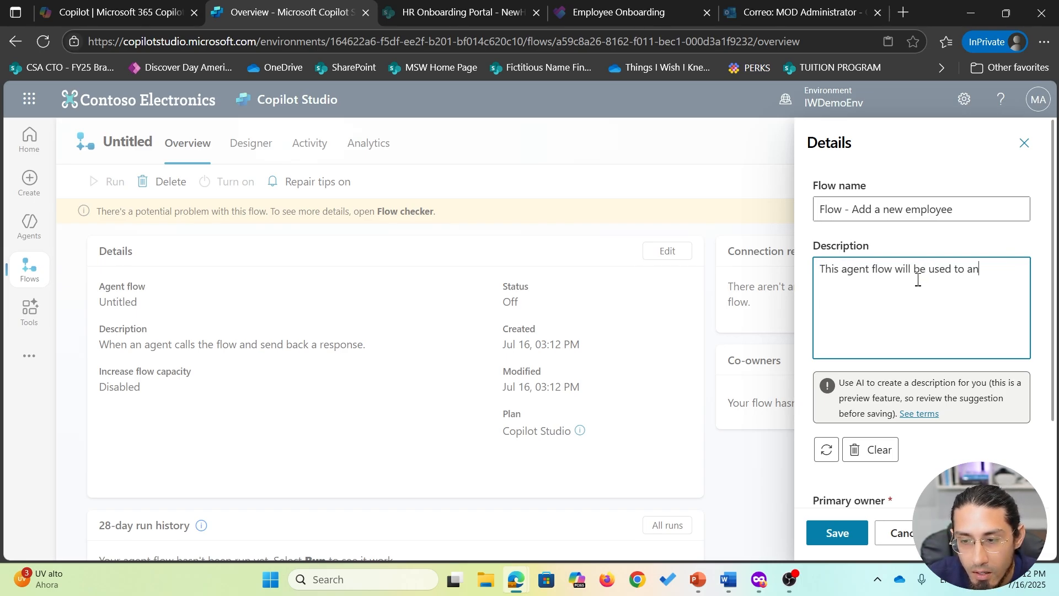
key(BackSpace)
text(dd new )
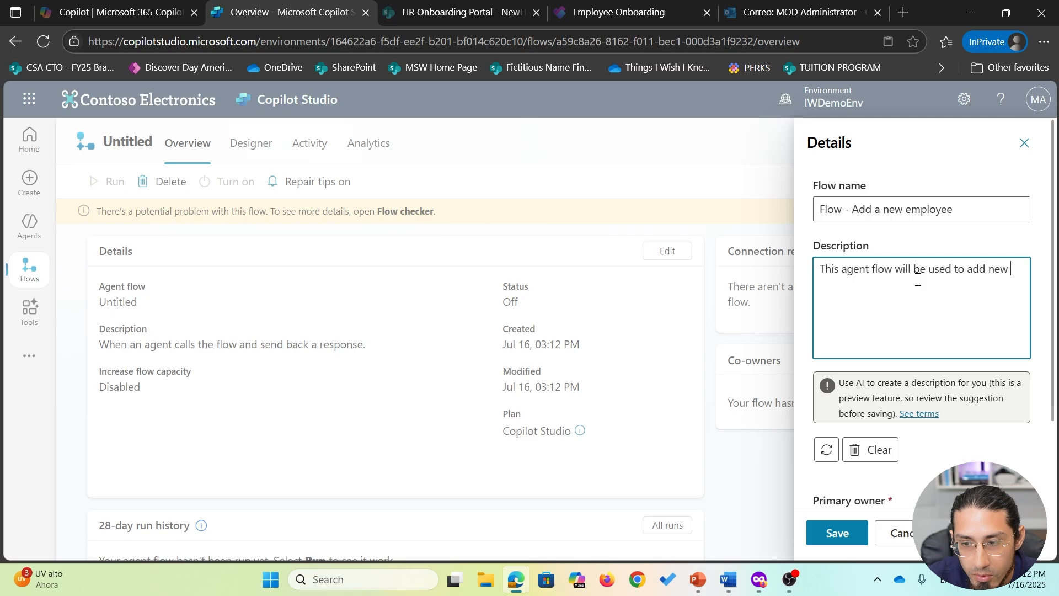
text(employees to the n)
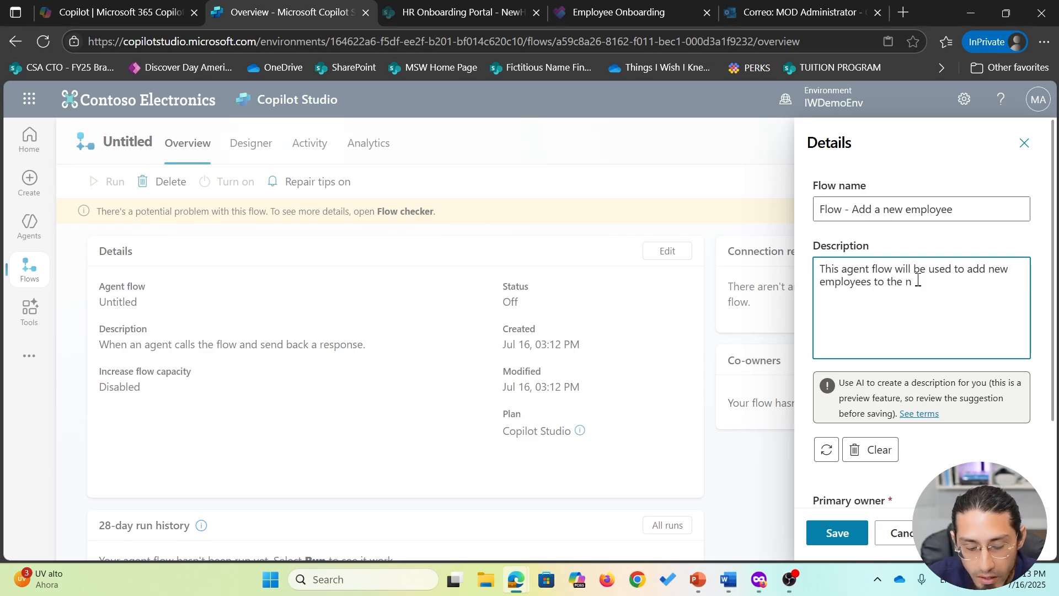
text(ew hire list.)
click(837, 533)
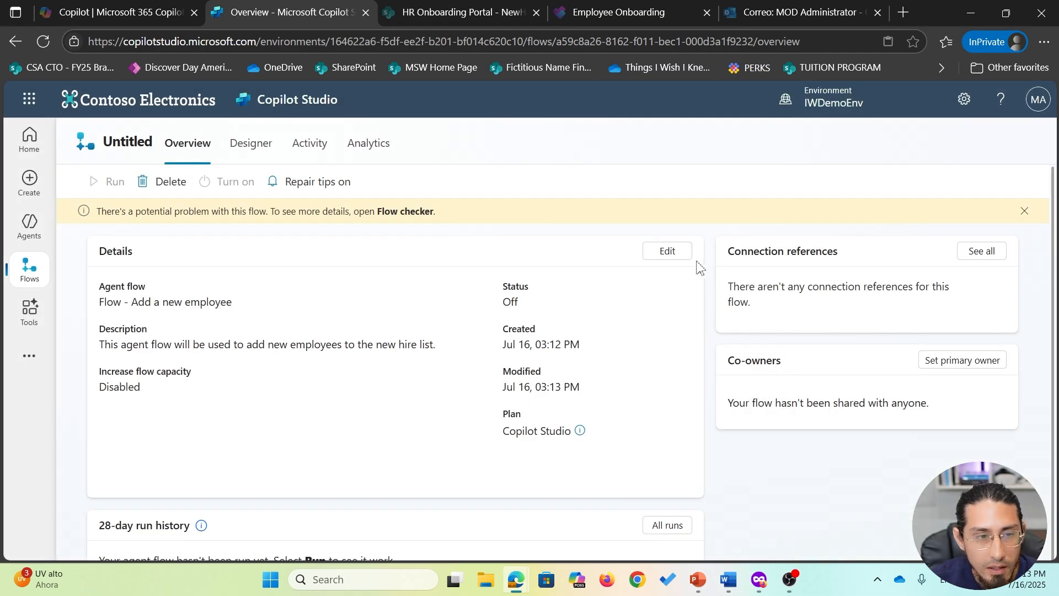
click(259, 149)
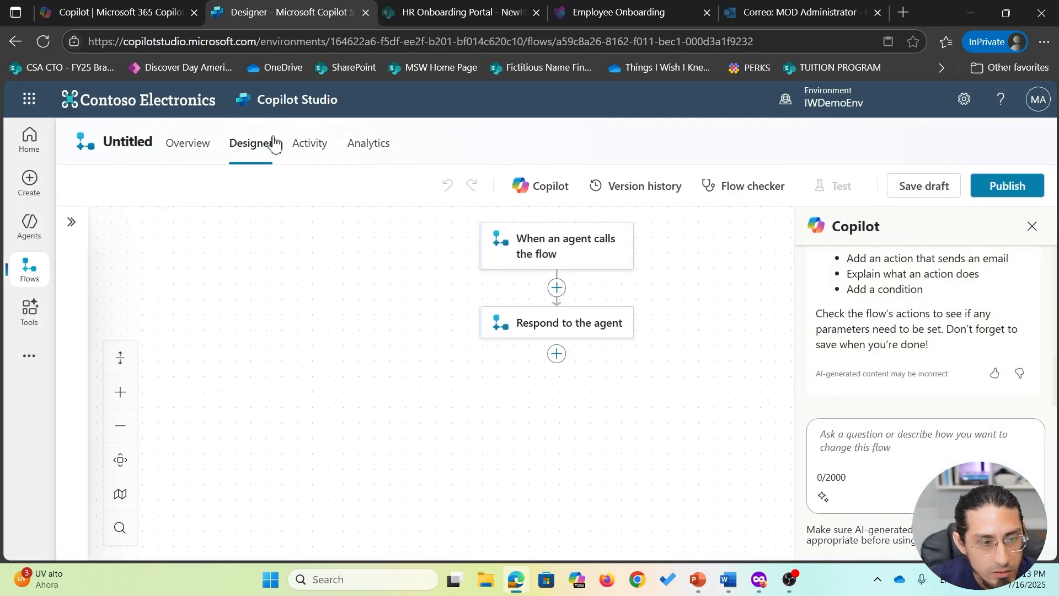
- Reload the designer, open the 'When an agent calls the flow' trigger and add an input
click(563, 42)
key(Return)
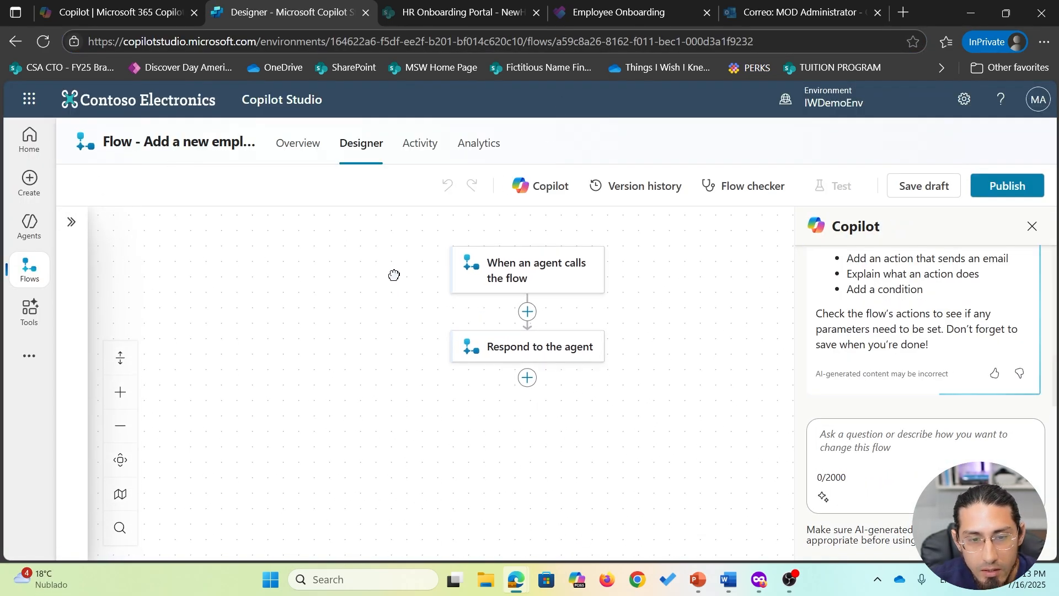
click(545, 280)
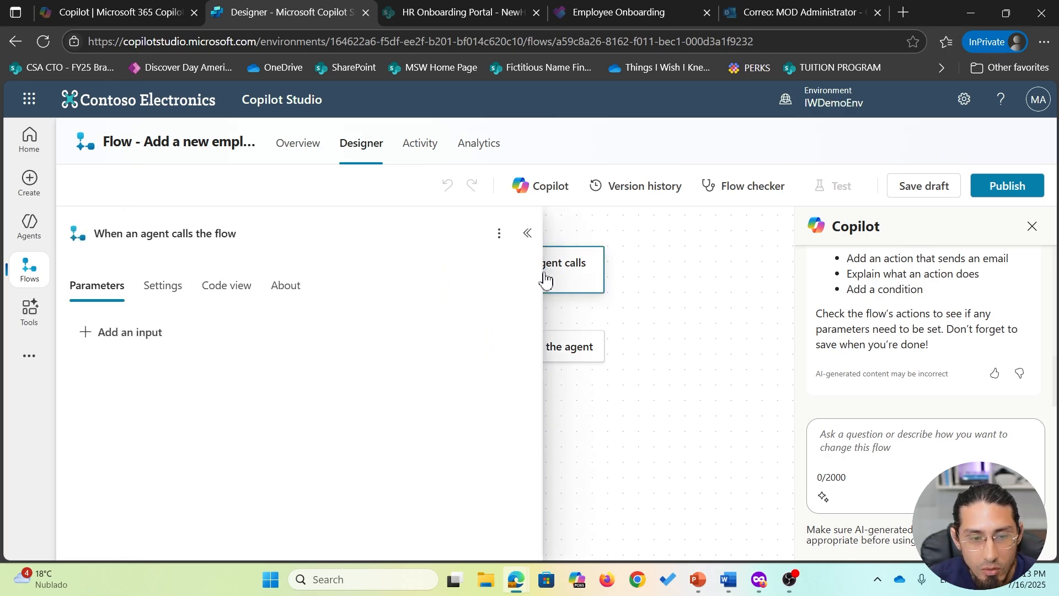
click(151, 342)
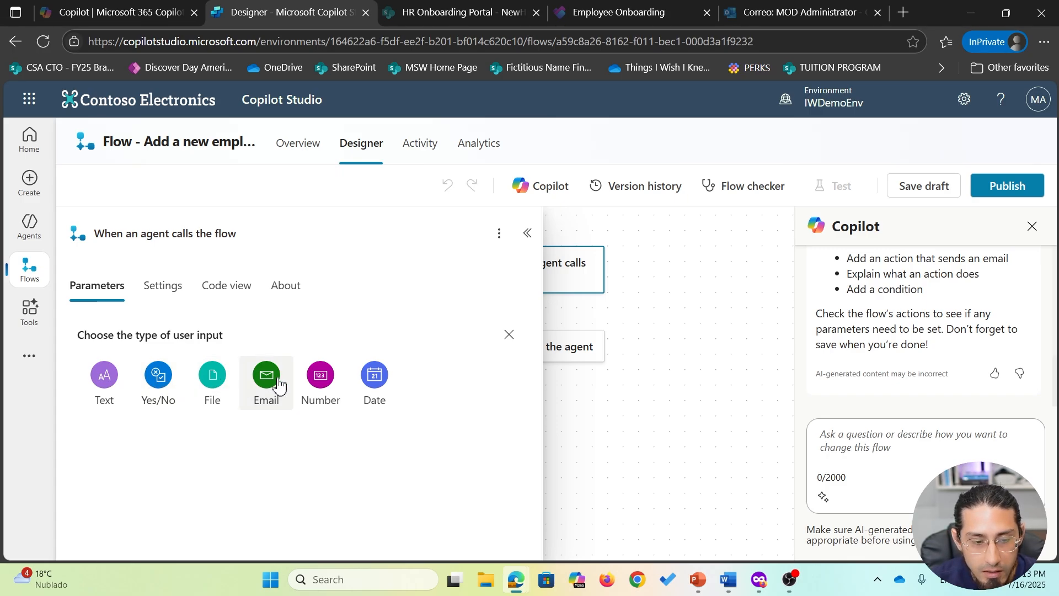
- Add text trigger inputs, naming them FullName through ManagerName plus a new ManagerEmail input
click(105, 381)
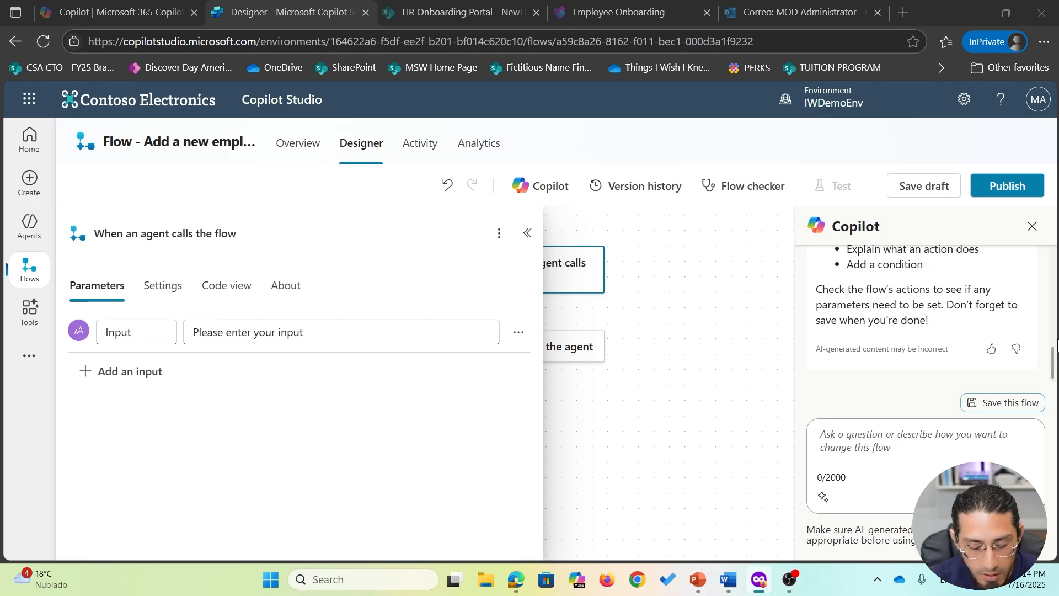
double_click(130, 328)
text(FullName)
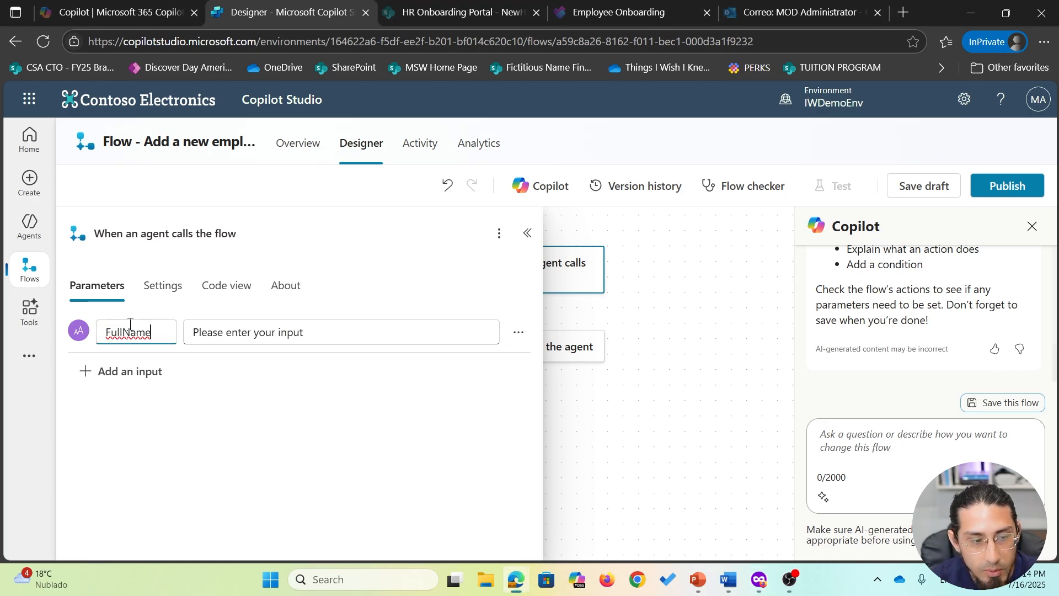
click(141, 372)
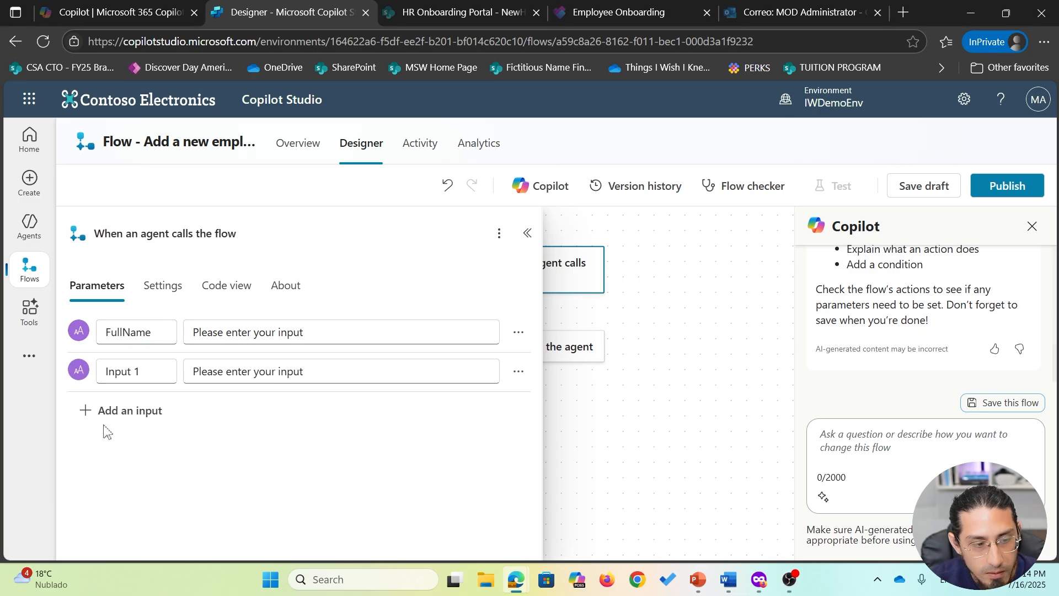
key(alt+Tab)
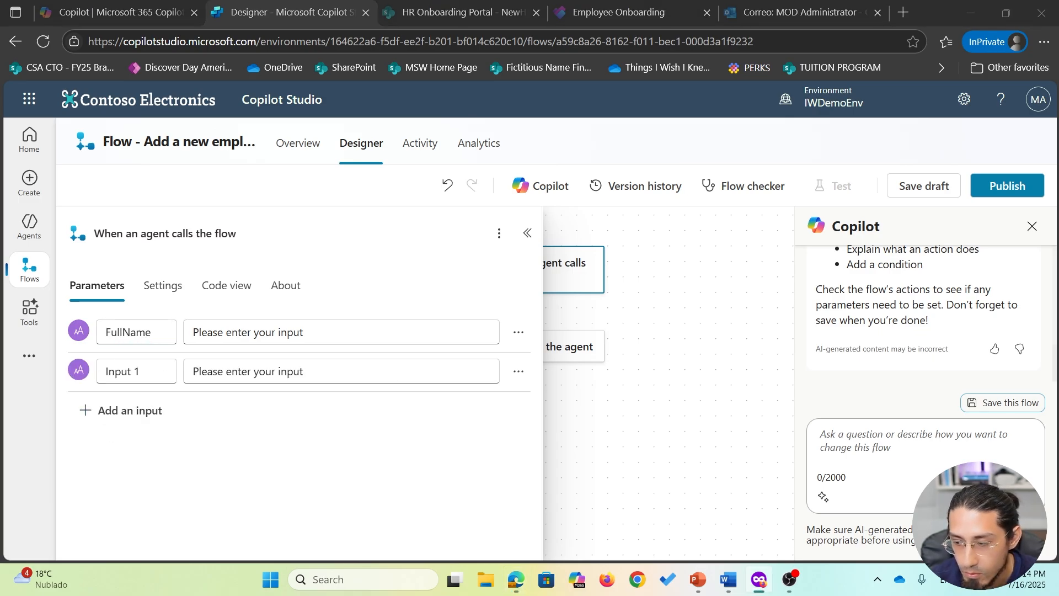
triple_click(143, 370)
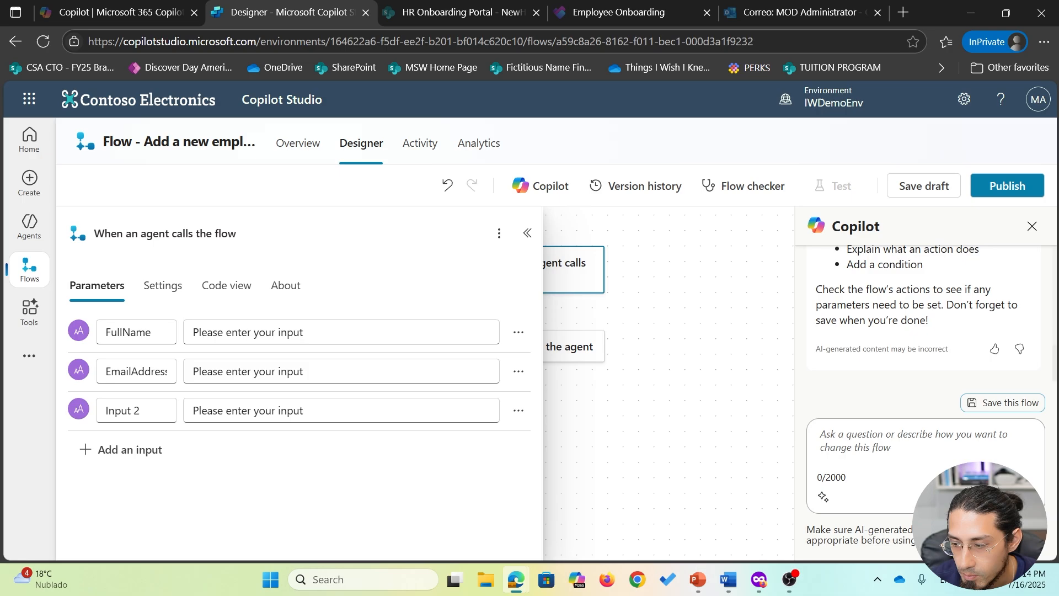
key(alt+Tab)
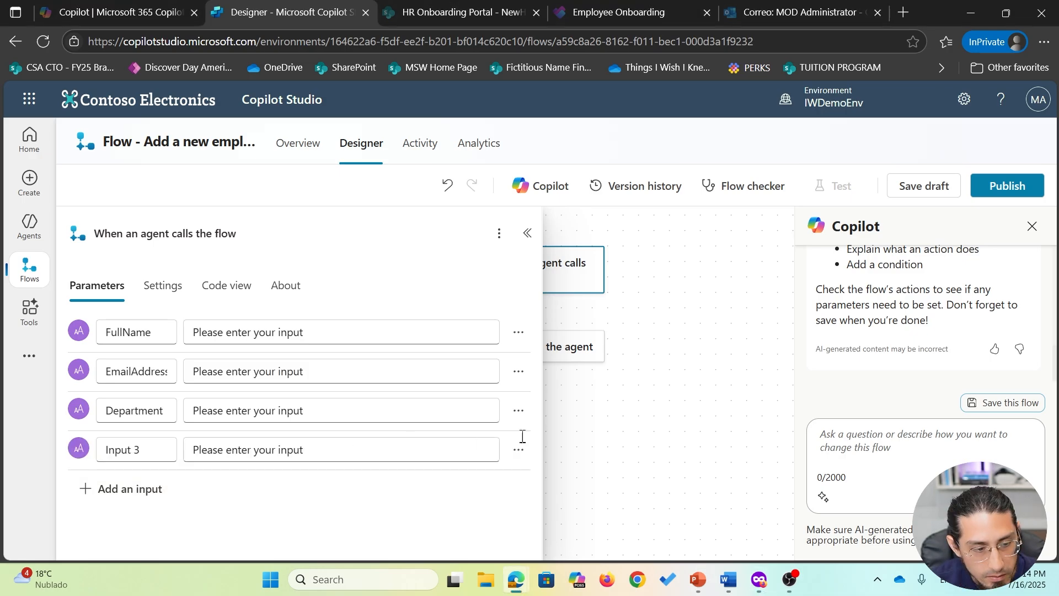
key(alt+Tab)
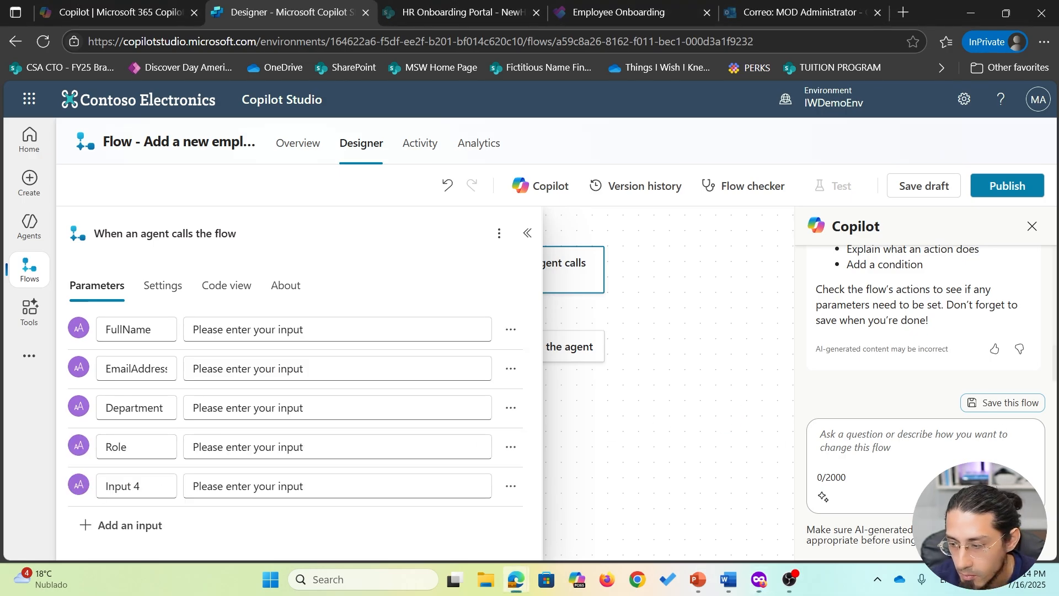
key(alt+Tab)
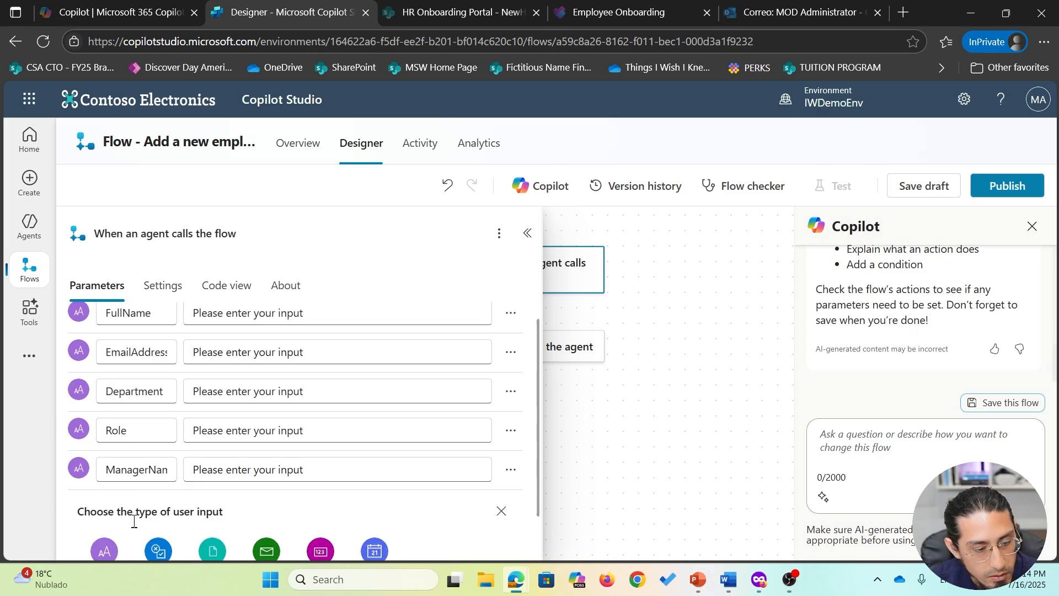
scroll(298, 414, down, 2)
click(104, 500)
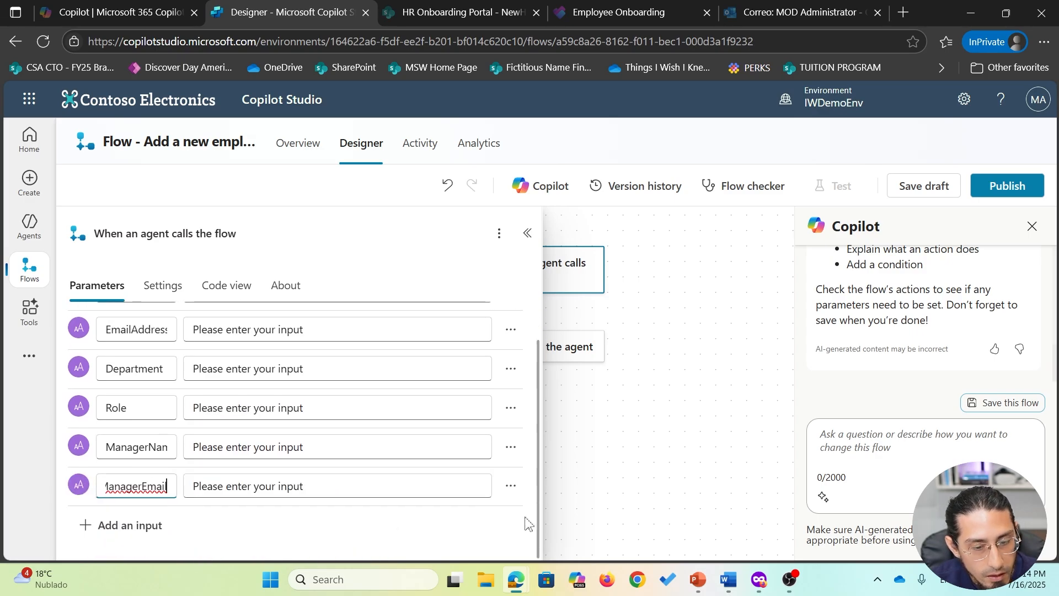
click(62, 442)
scroll(395, 430, up, 1)
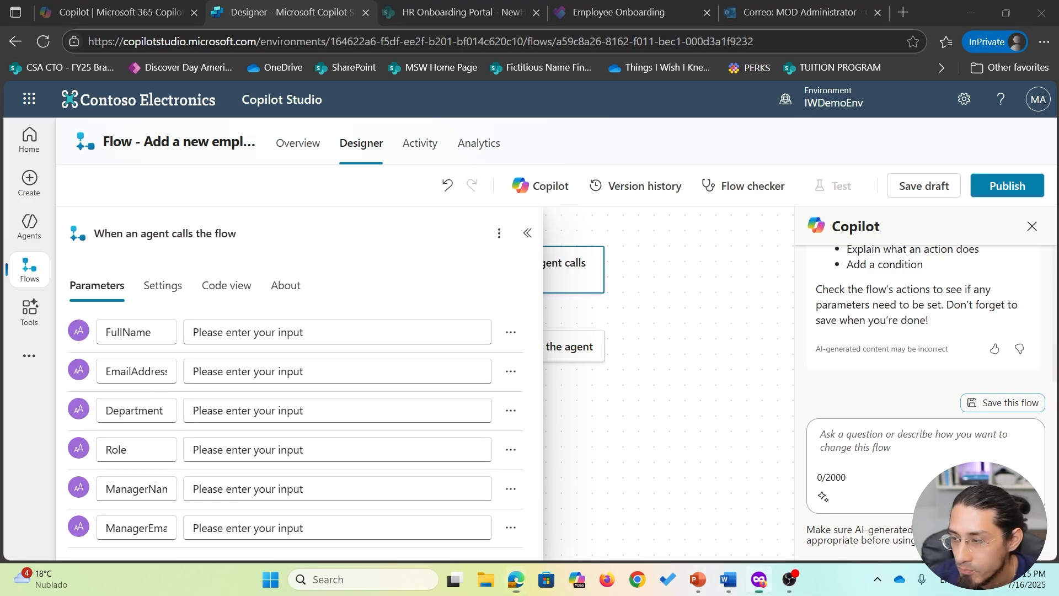
- Replace the default descriptions with new-hire prompts for FullName, EmailAddress and Department
triple_click(341, 334)
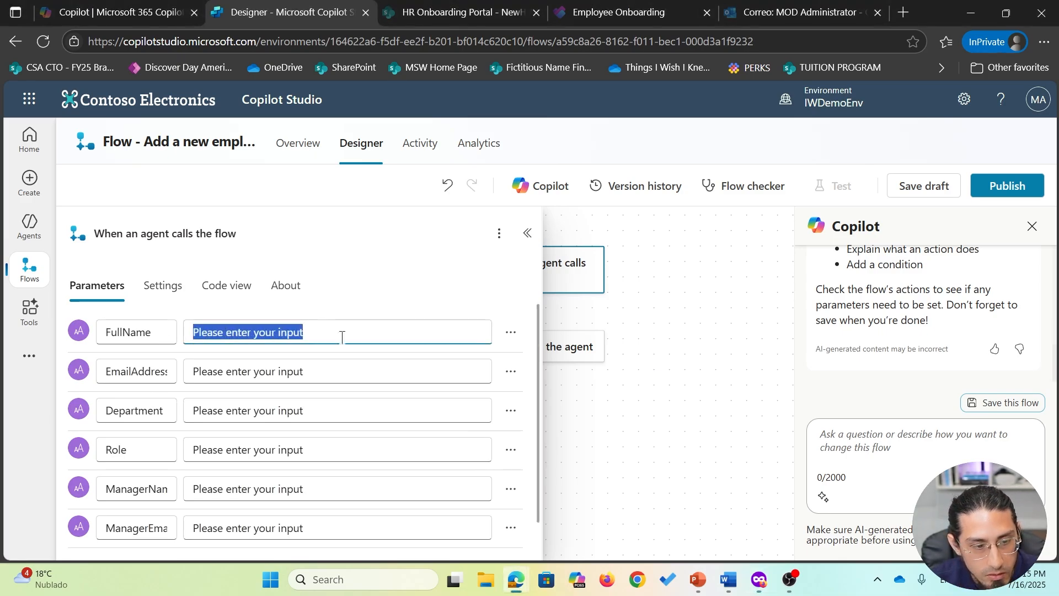
text(Please enter the new hire full name)
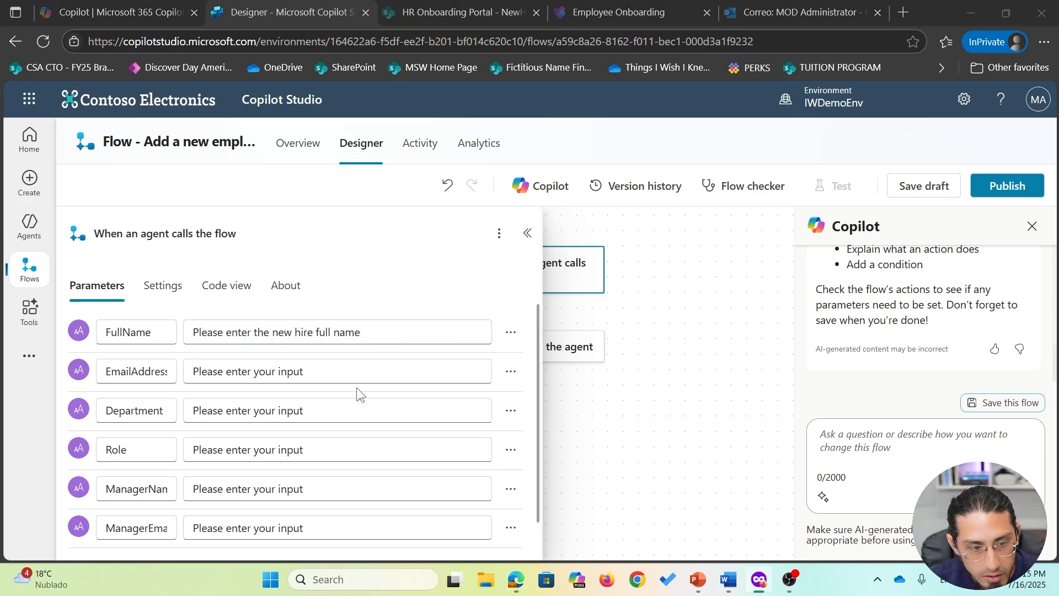
drag(345, 370, 163, 371)
text(Please enter the new hire Email address)
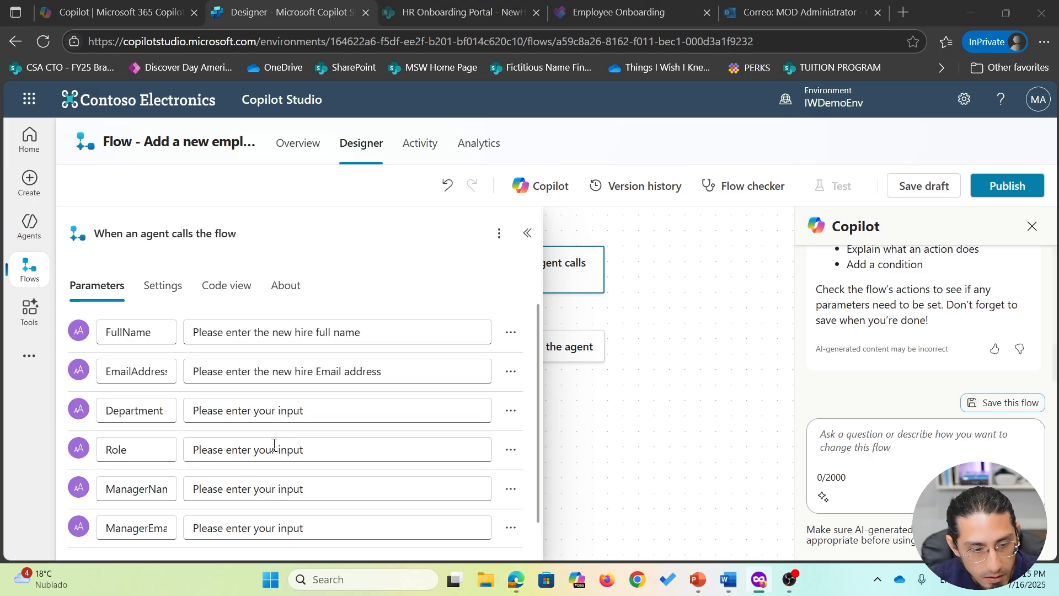
drag(373, 409, 180, 415)
text(Please enter the new hire department (e.g. Engineering, Operations, Sales))
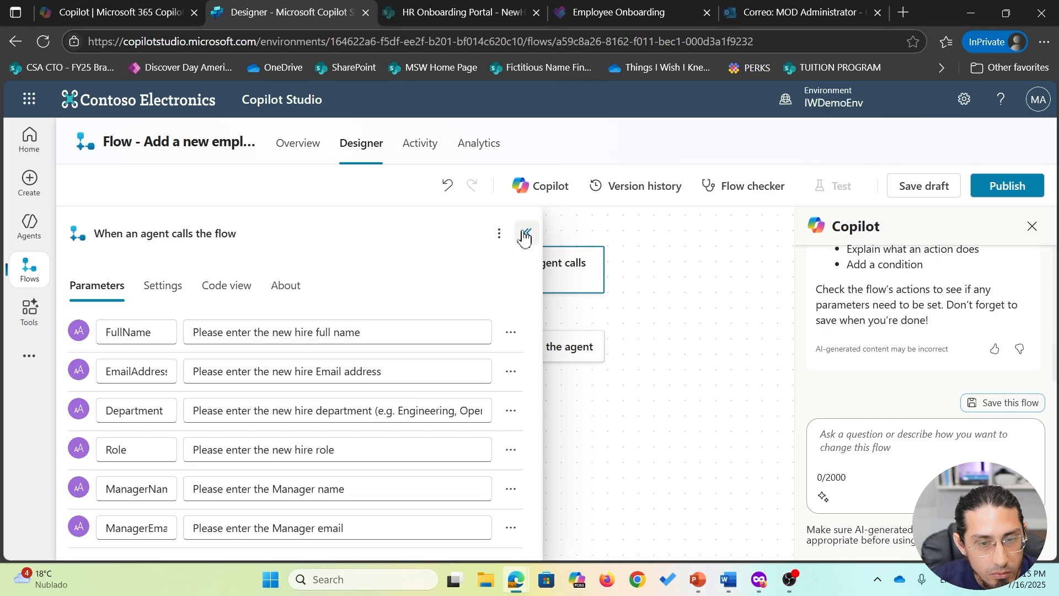
click(528, 233)
- Save the draft, insert a step after the trigger and search actions for 'create item'
click(924, 186)
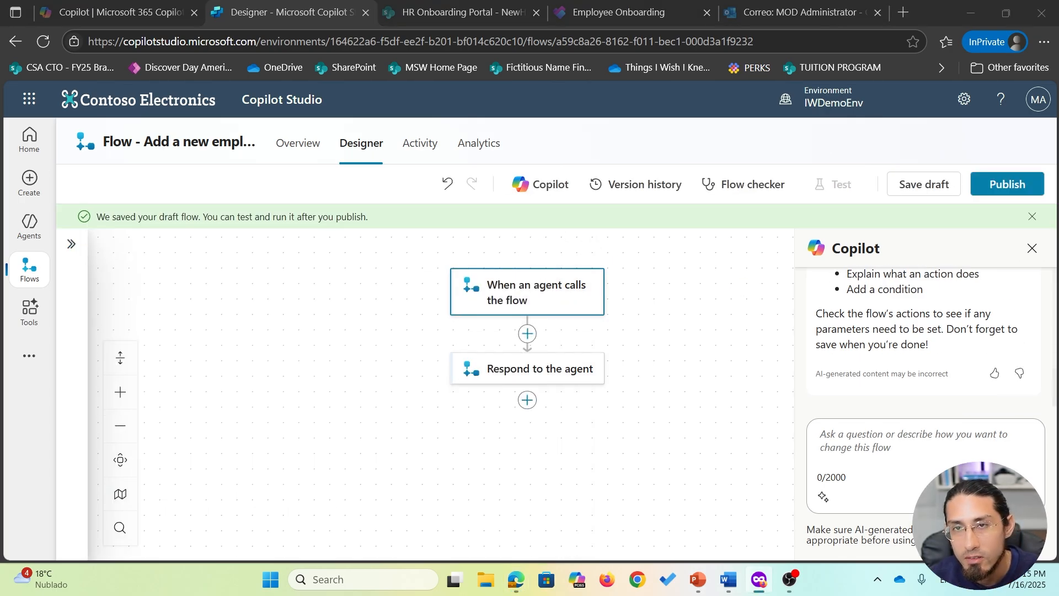
click(527, 334)
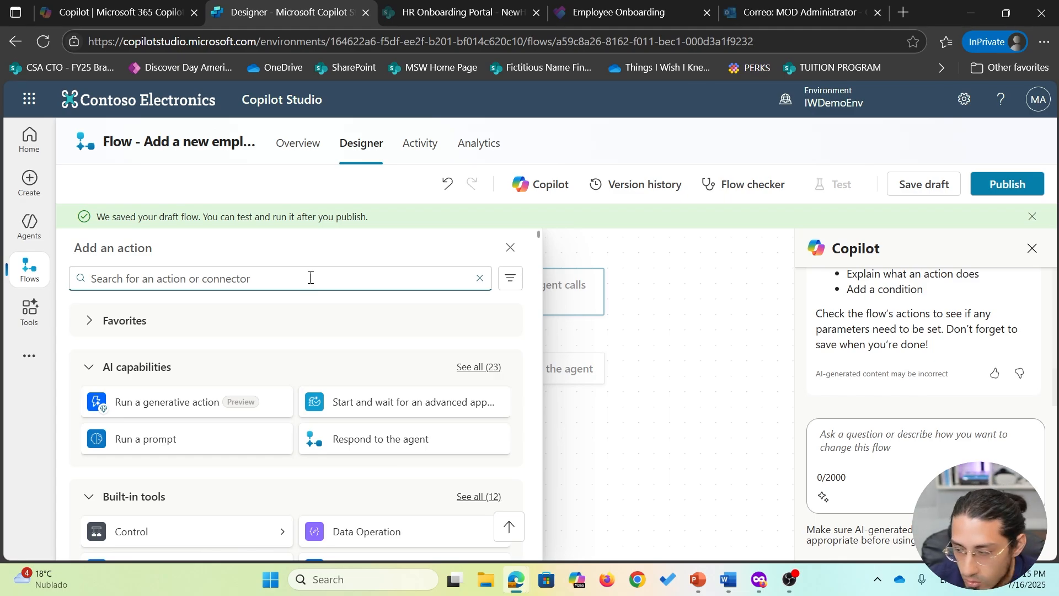
text(create item)
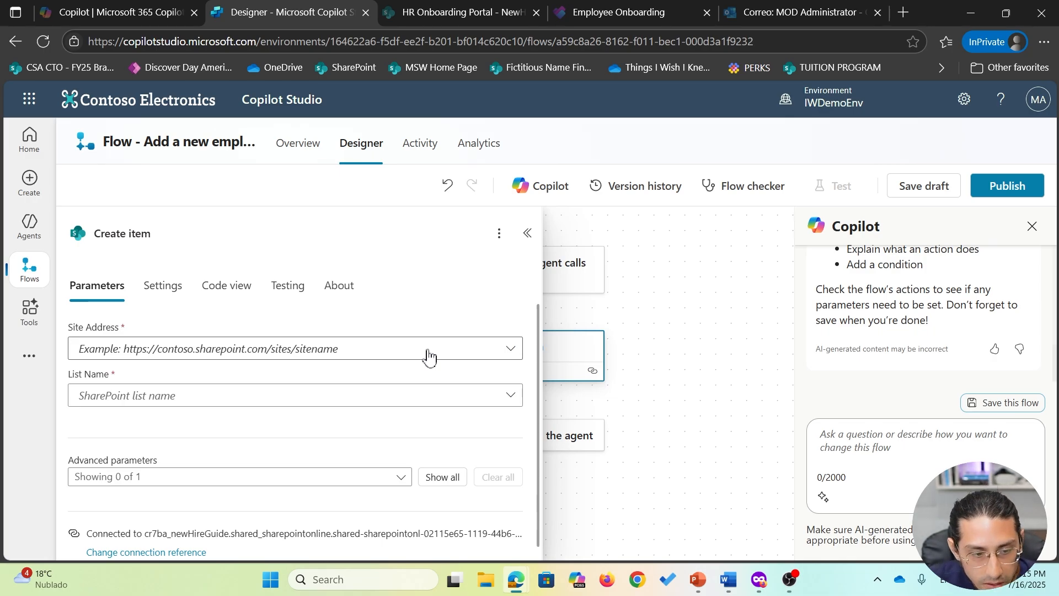
- Point Create item at the HR Onboarding Portal site and its NewHireList list
click(429, 357)
click(360, 160)
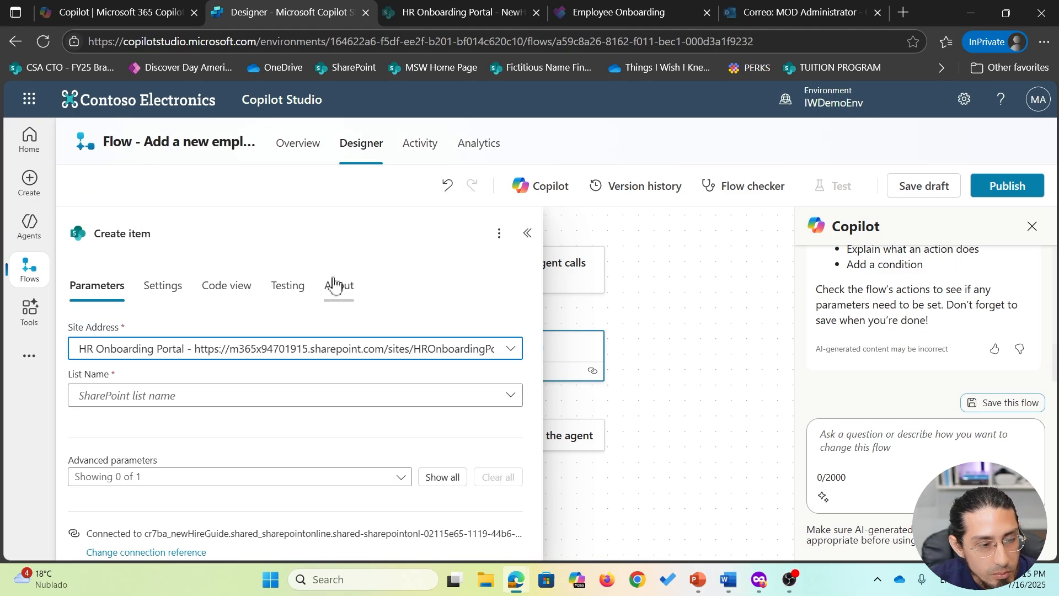
click(351, 403)
click(350, 421)
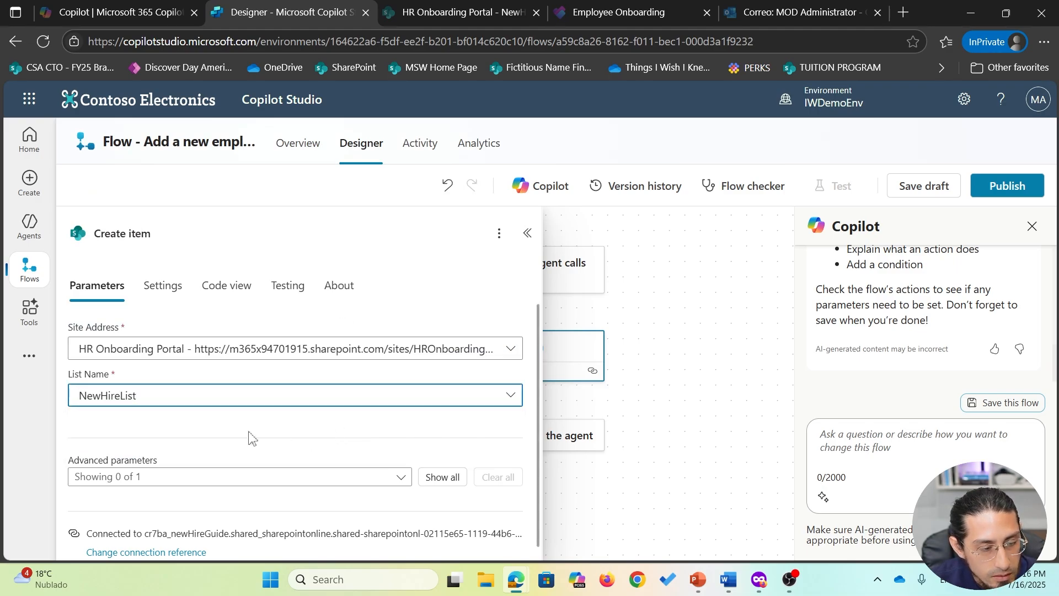
- Expose the Title, NewHireEmail, Role, Department, ManagerName and ManagerEmail columns
click(399, 467)
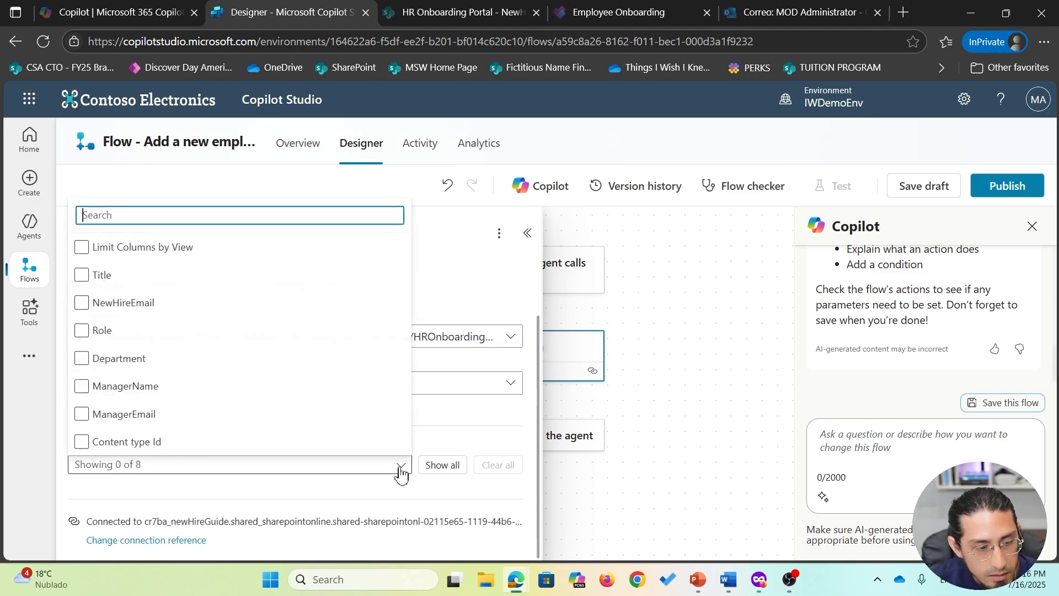
click(82, 276)
click(82, 304)
click(83, 331)
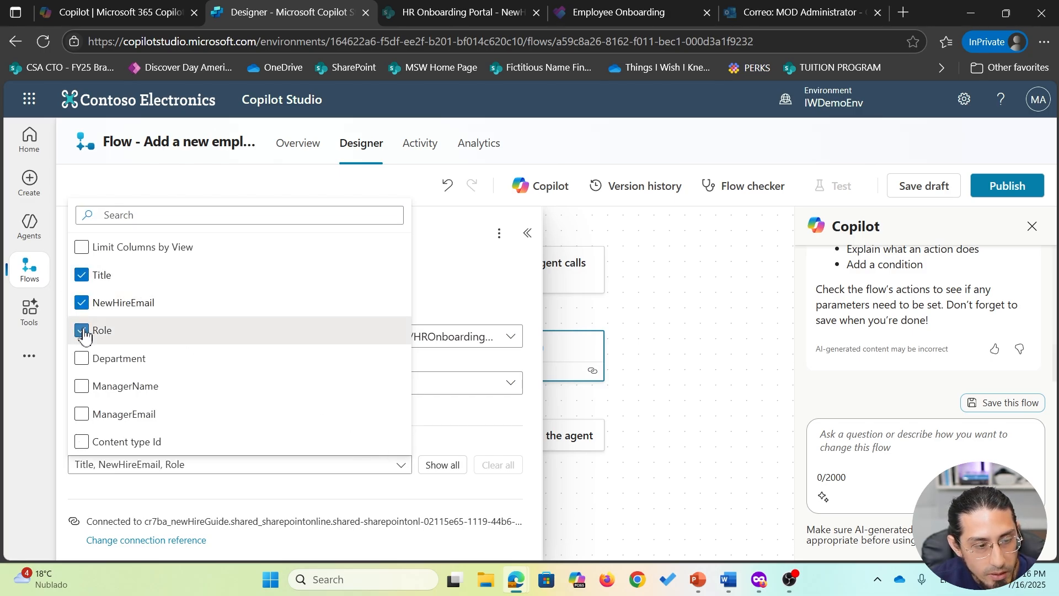
click(84, 360)
click(83, 388)
click(159, 419)
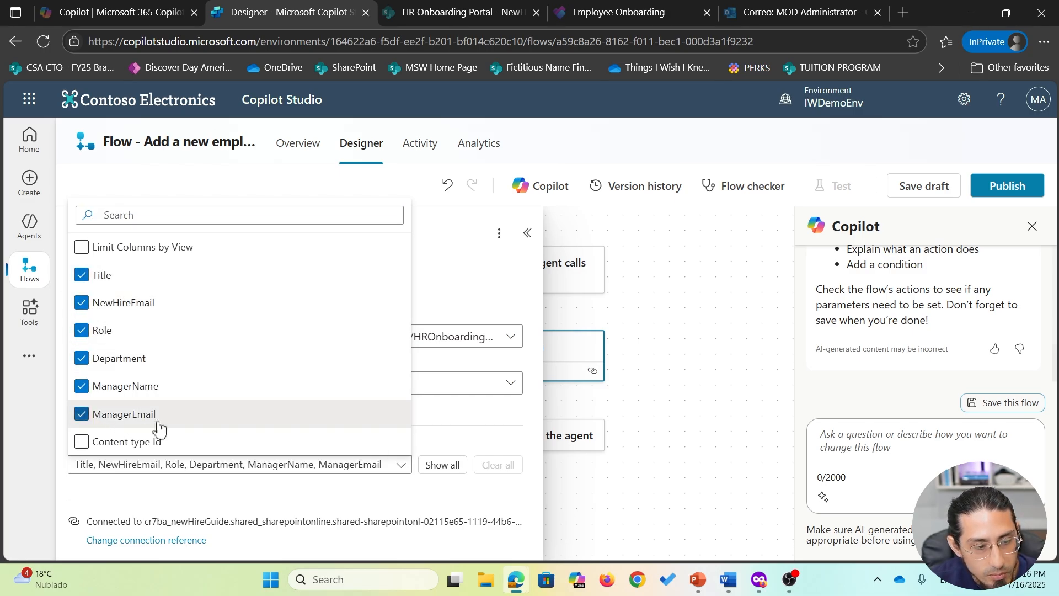
click(482, 439)
click(318, 373)
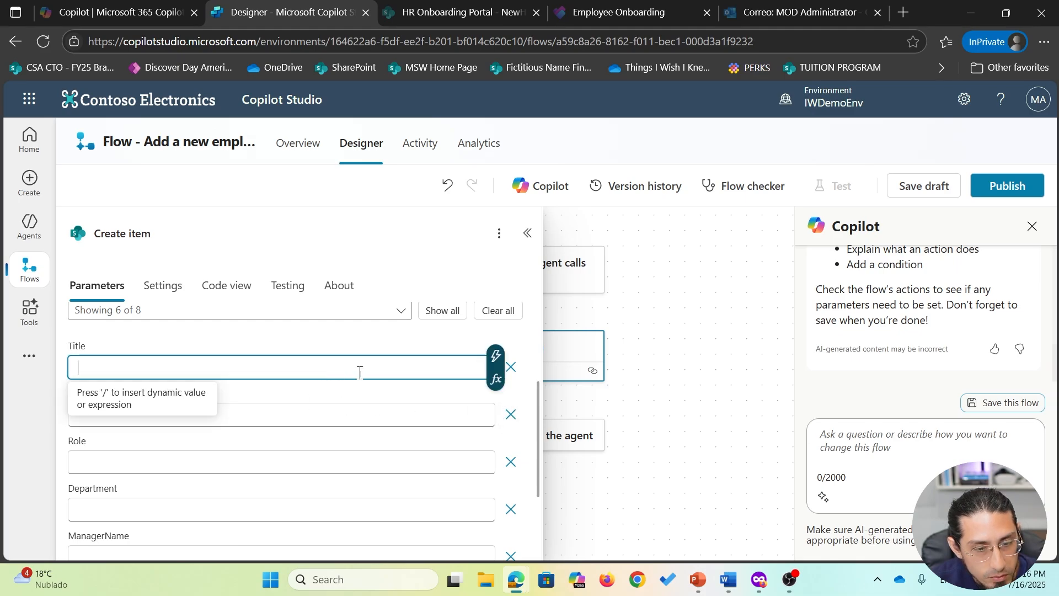
- Map FullName to Title, EmailAddress to NewHireEmail, and the Role input to Role
click(497, 365)
scroll(726, 450, down, 2)
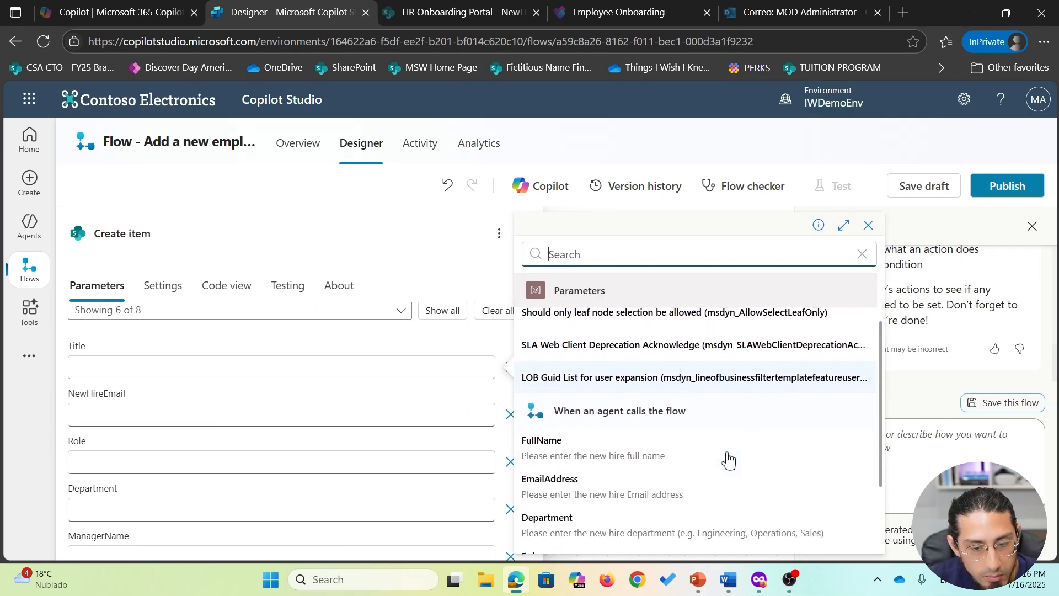
click(619, 456)
click(407, 415)
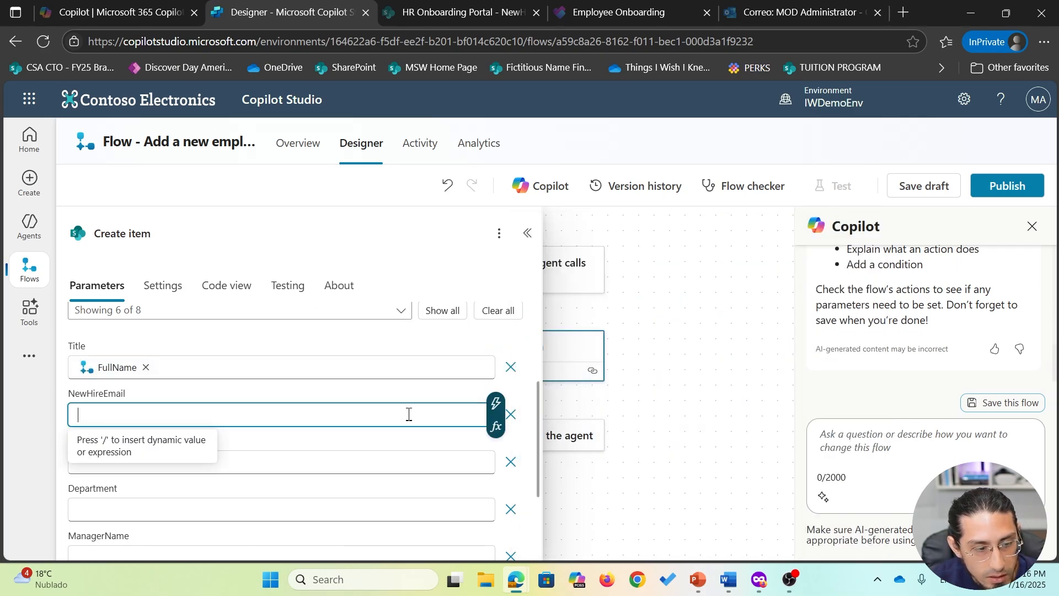
click(496, 405)
scroll(693, 456, down, 1)
click(679, 486)
click(454, 463)
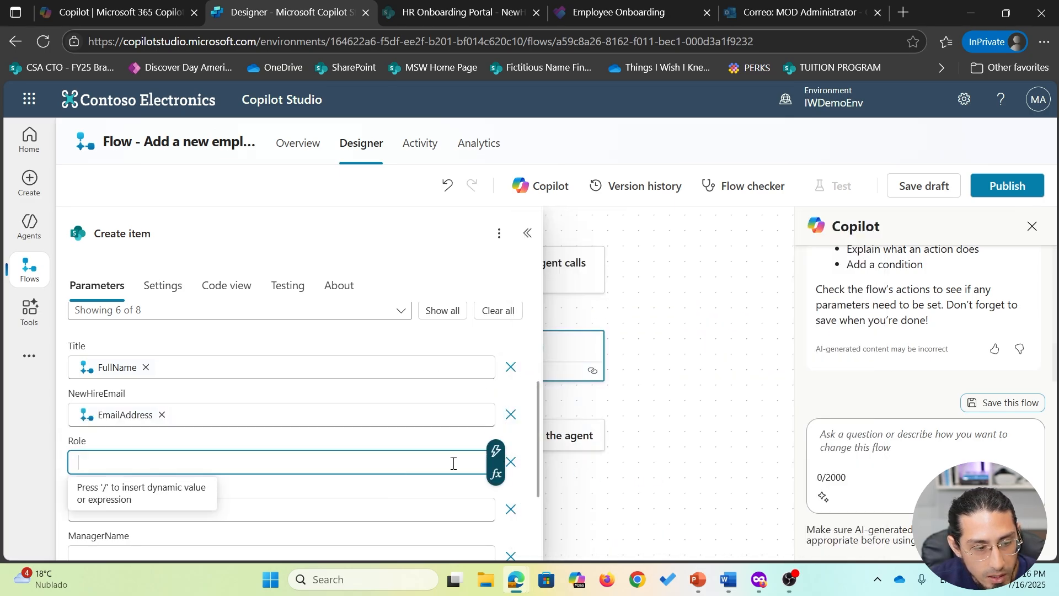
click(495, 462)
scroll(664, 450, down, 2)
click(662, 452)
- Map the Department and ManagerName inputs to their columns and begin the ManagerEmail field
scroll(404, 455, down, 1)
click(419, 436)
click(495, 424)
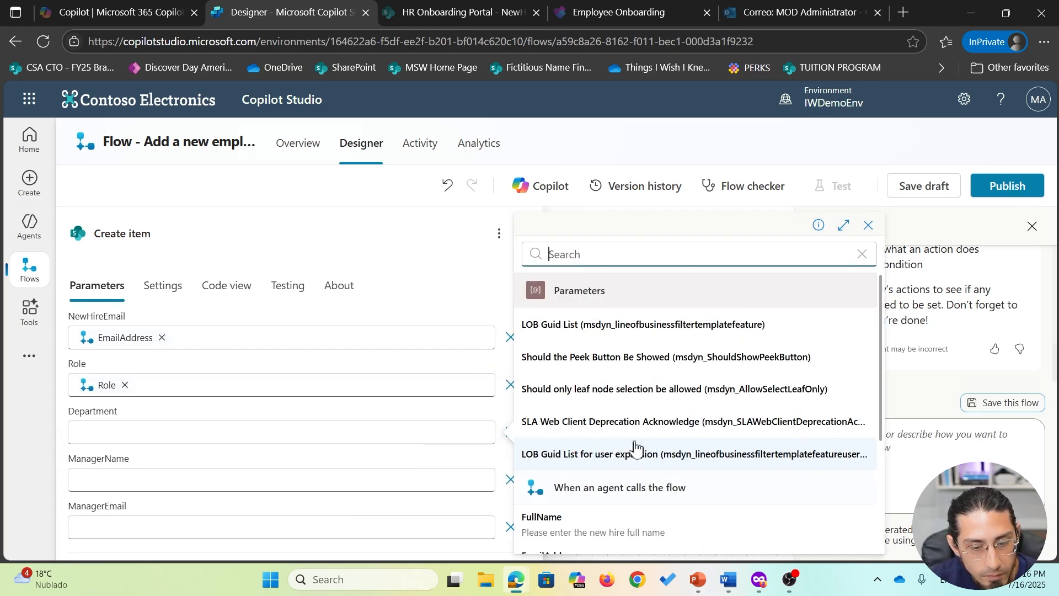
scroll(635, 450, down, 3)
click(595, 432)
click(436, 479)
click(496, 469)
scroll(607, 460, down, 3)
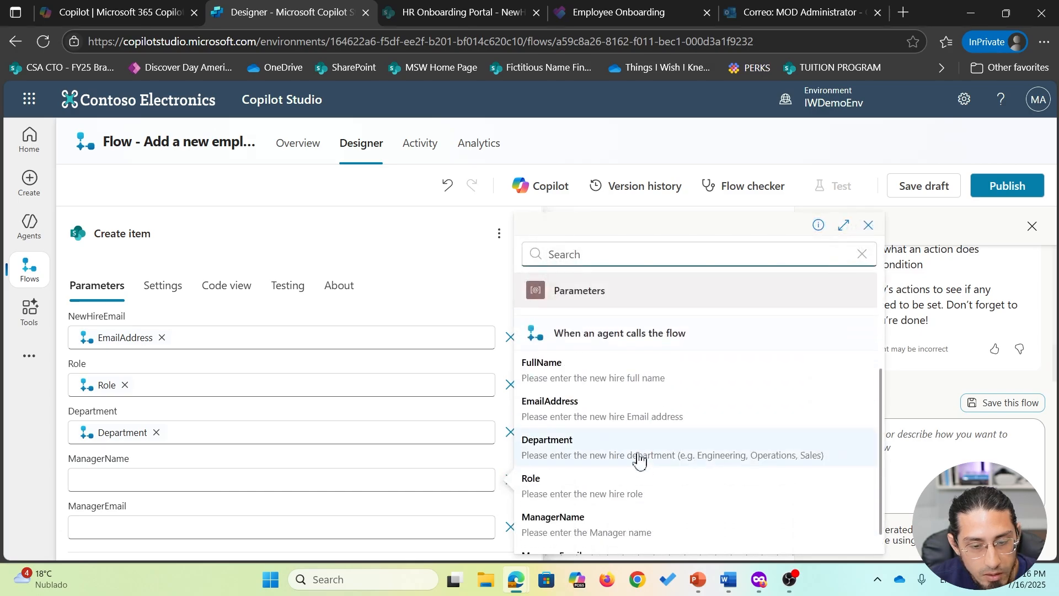
click(629, 516)
scroll(359, 453, down, 1)
click(375, 471)
- Fill ManagerEmail, rename the action 'Create a new employee record', and save the draft
click(496, 470)
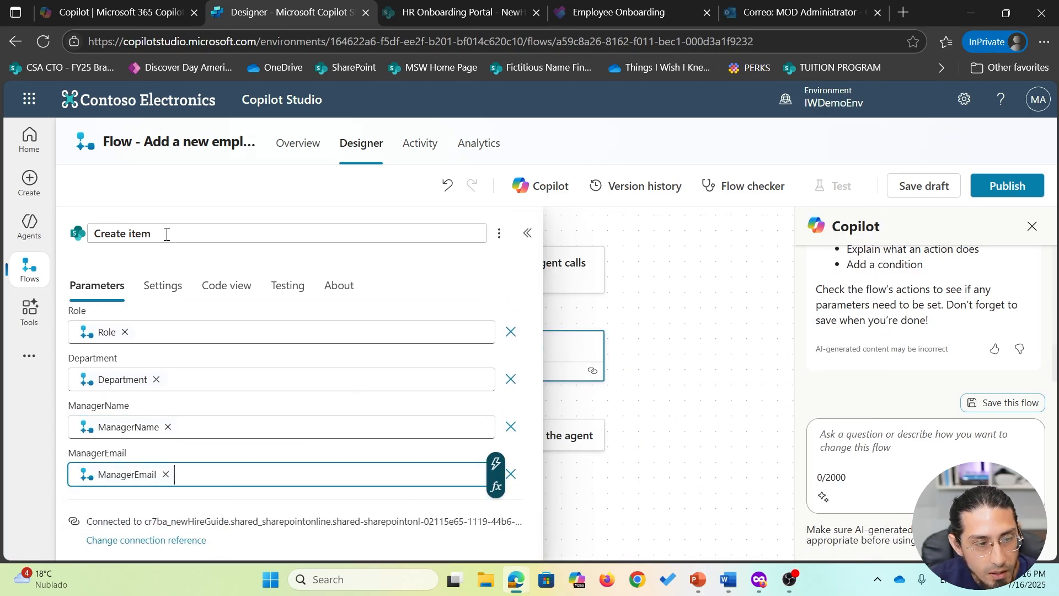
drag(162, 234, 71, 240)
text(C)
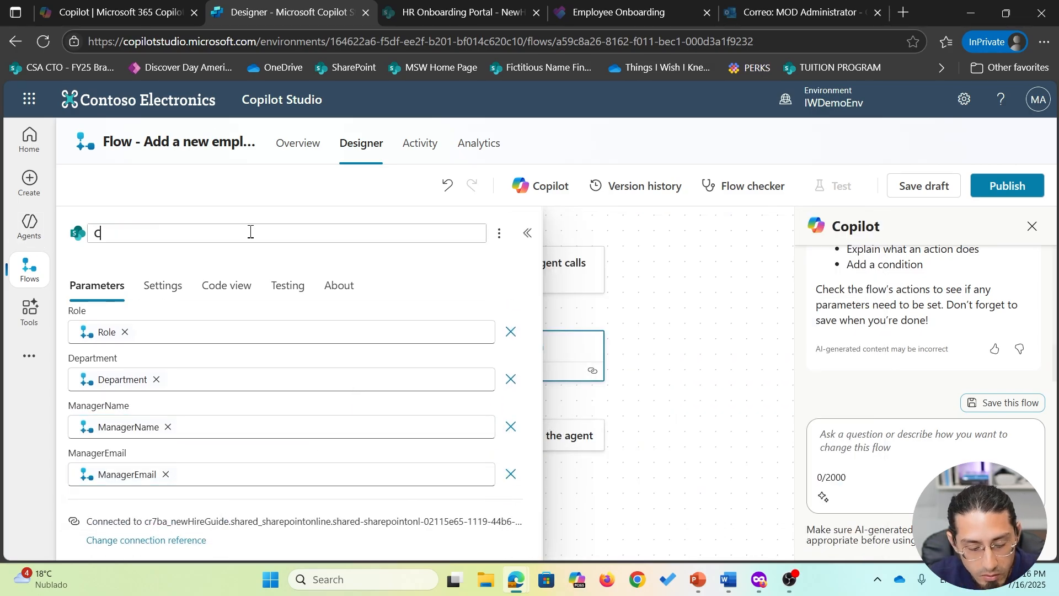
text(reate a new )
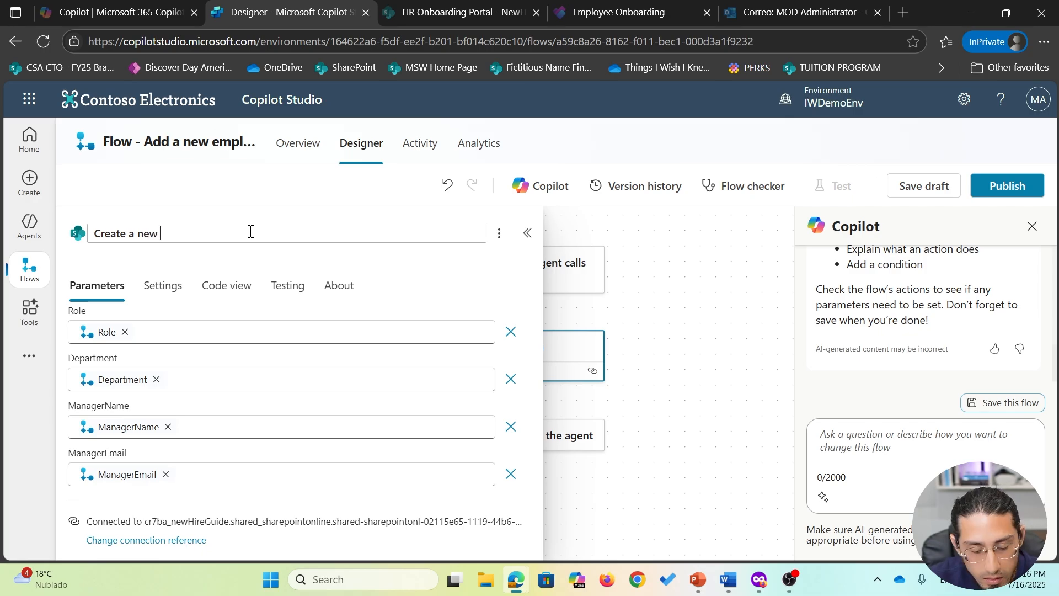
text(employee record)
key(Return)
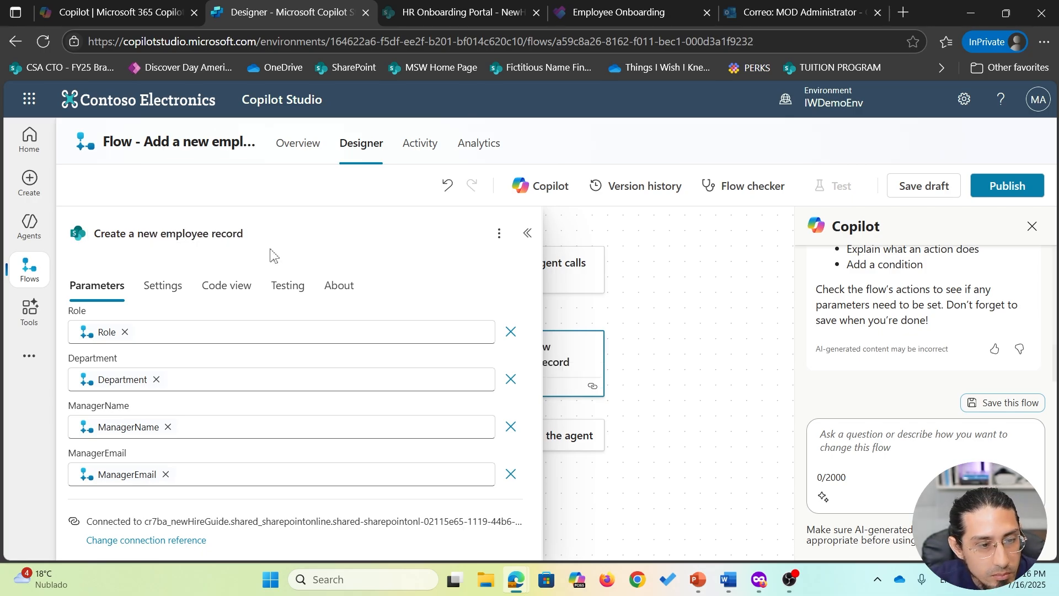
scroll(485, 355, up, 5)
click(528, 233)
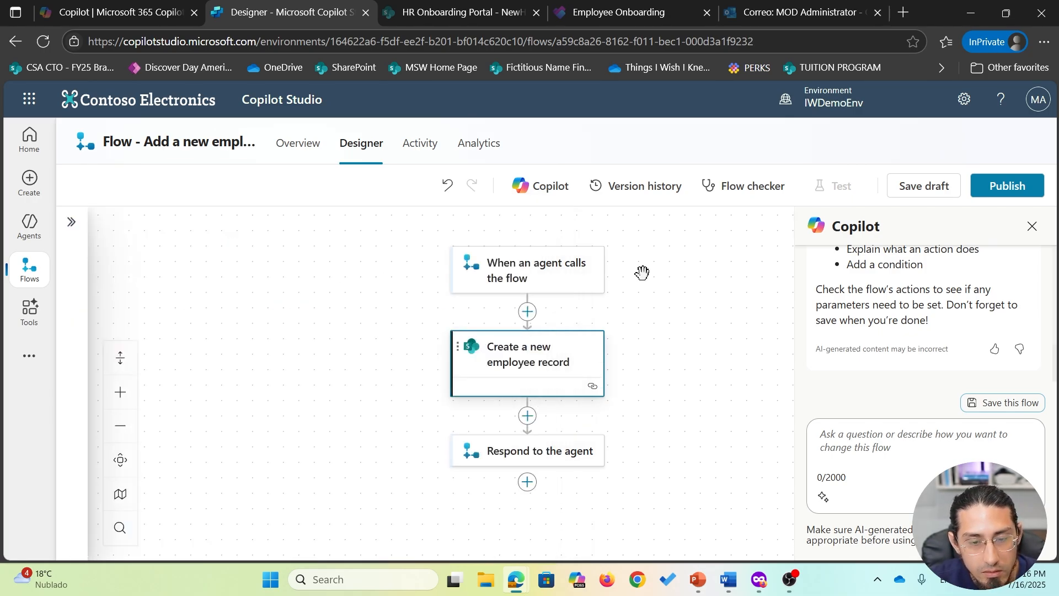
click(929, 185)
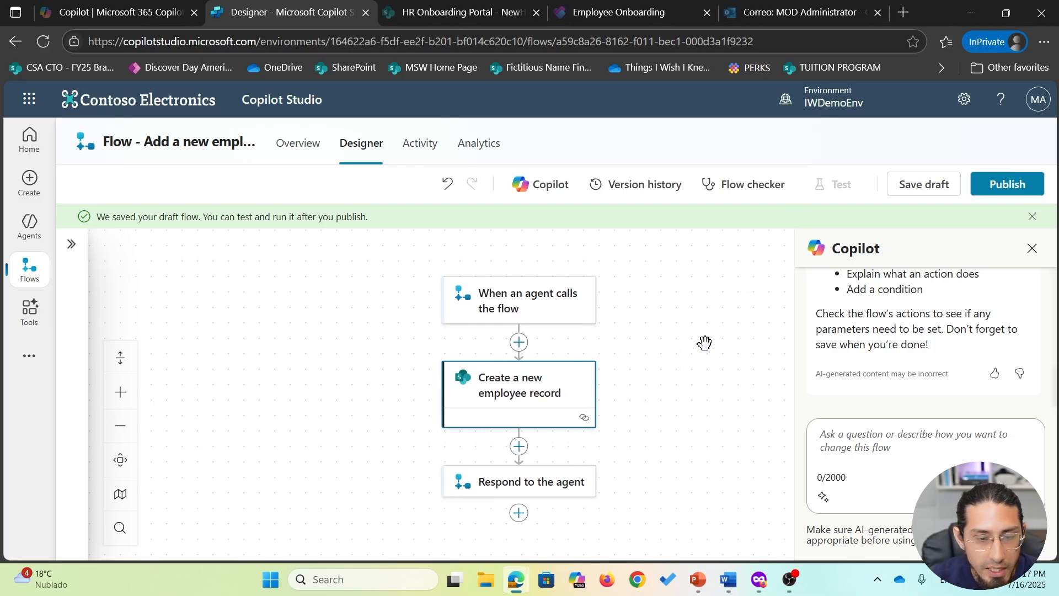
- Publish the agent flow and start a manual test run
click(1015, 185)
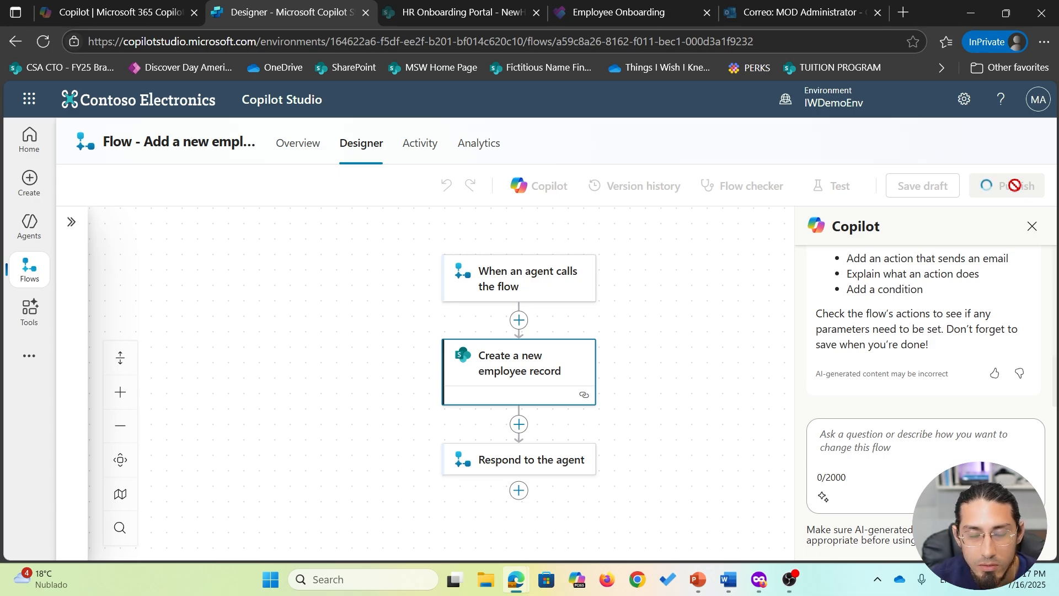
click(813, 186)
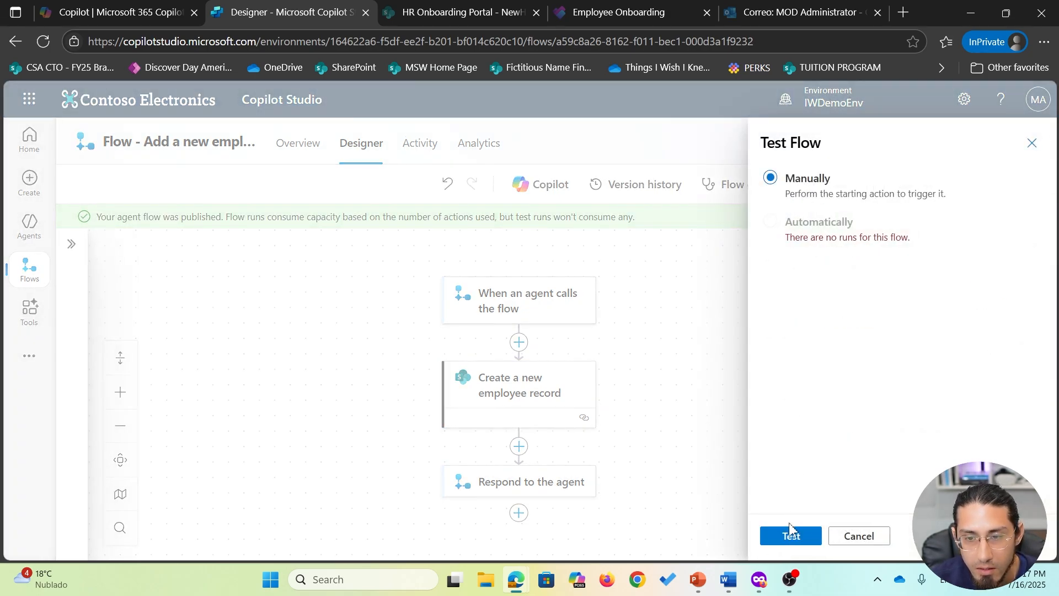
click(791, 537)
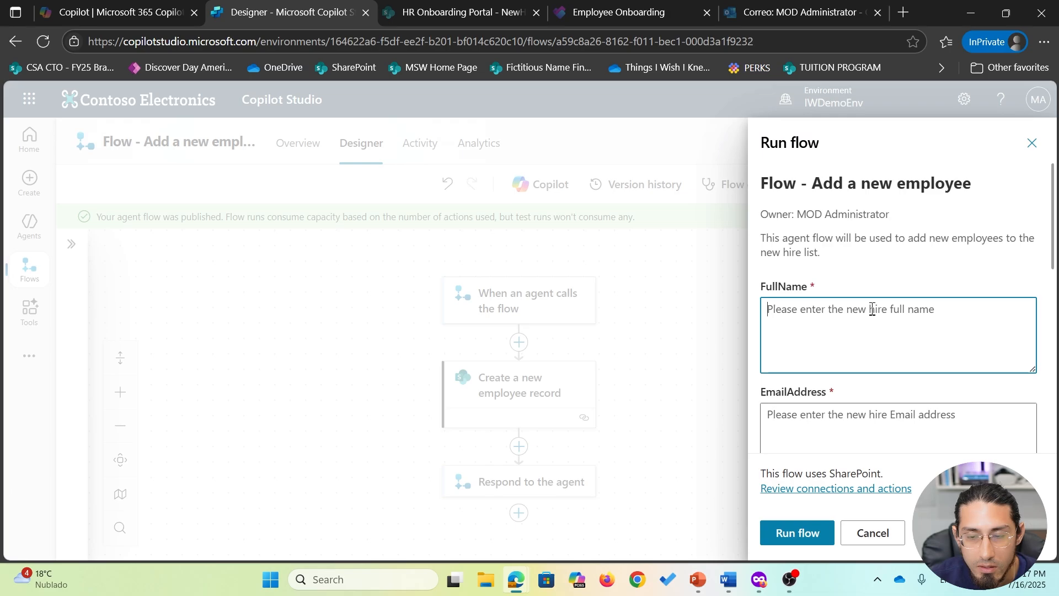
- Enter the new hire's name and e-mail, Department 'Engineering' and Role 'Designer'
scroll(873, 310, down, 1)
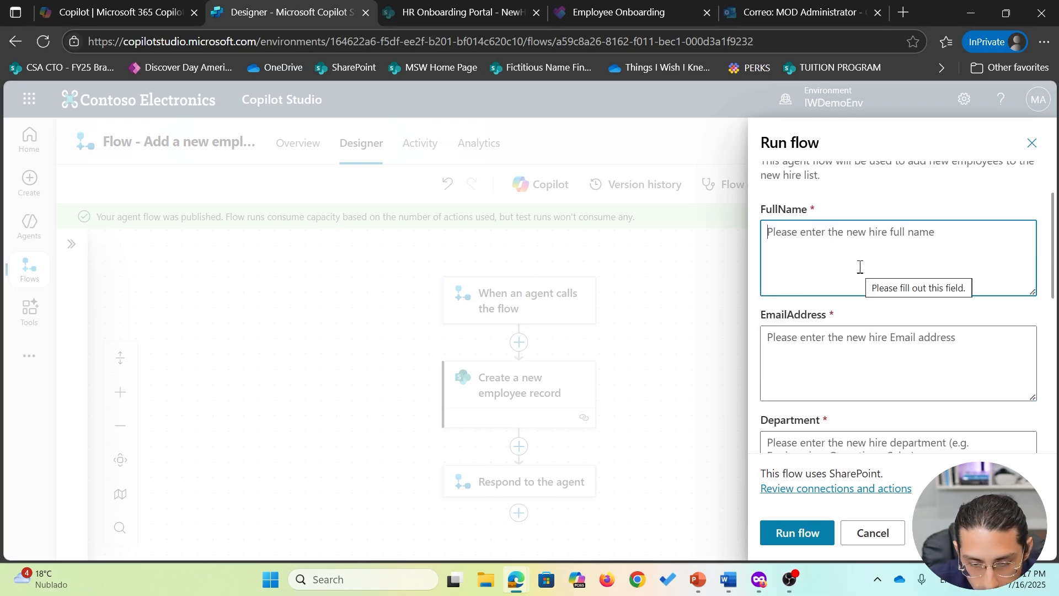
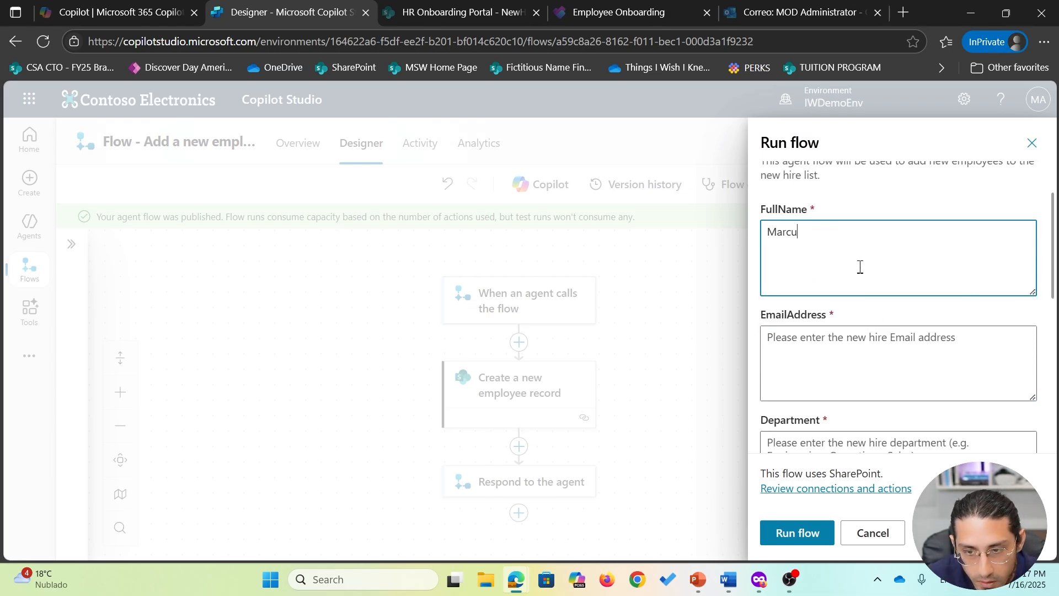
key(Tab)
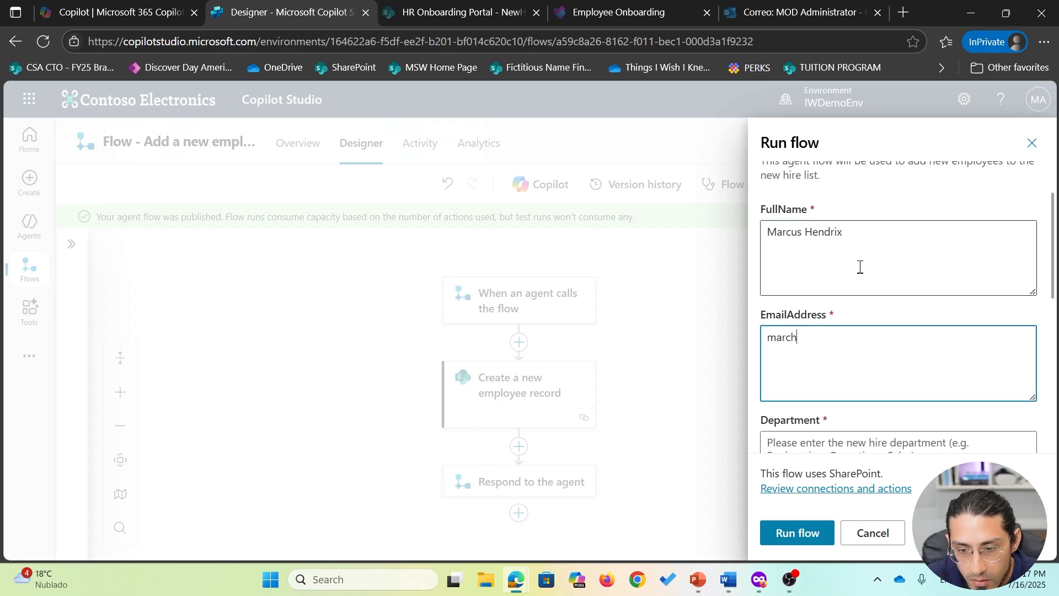
key(Tab)
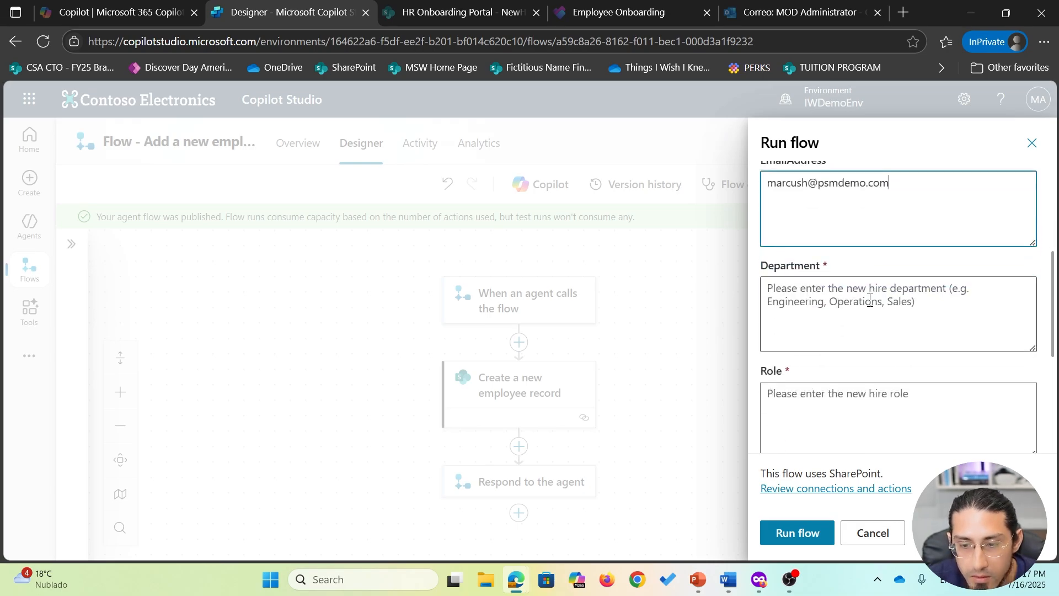
text(Ope)
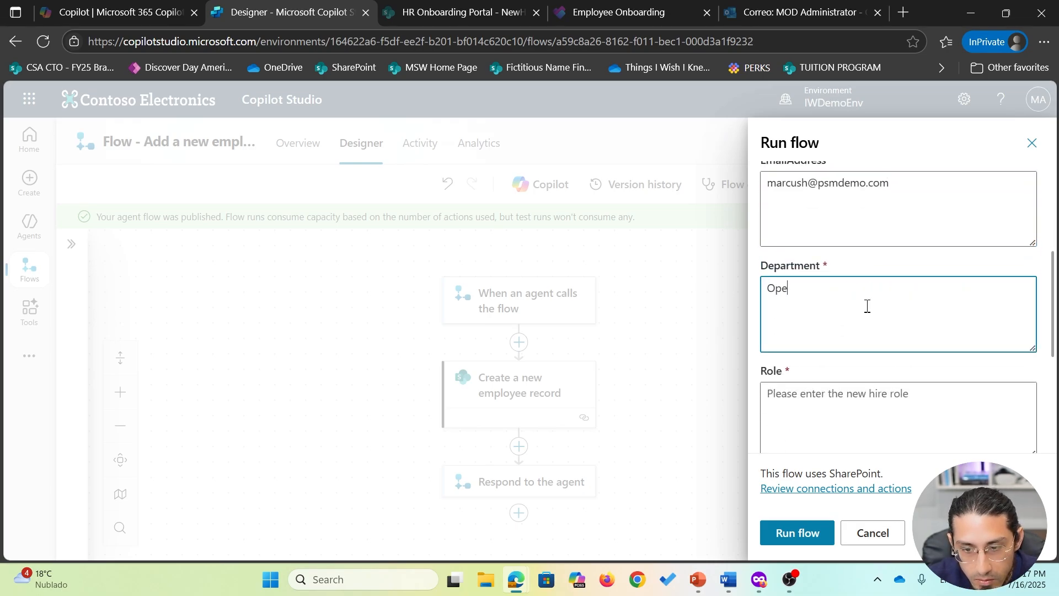
key(BackSpace)
text(Engineering)
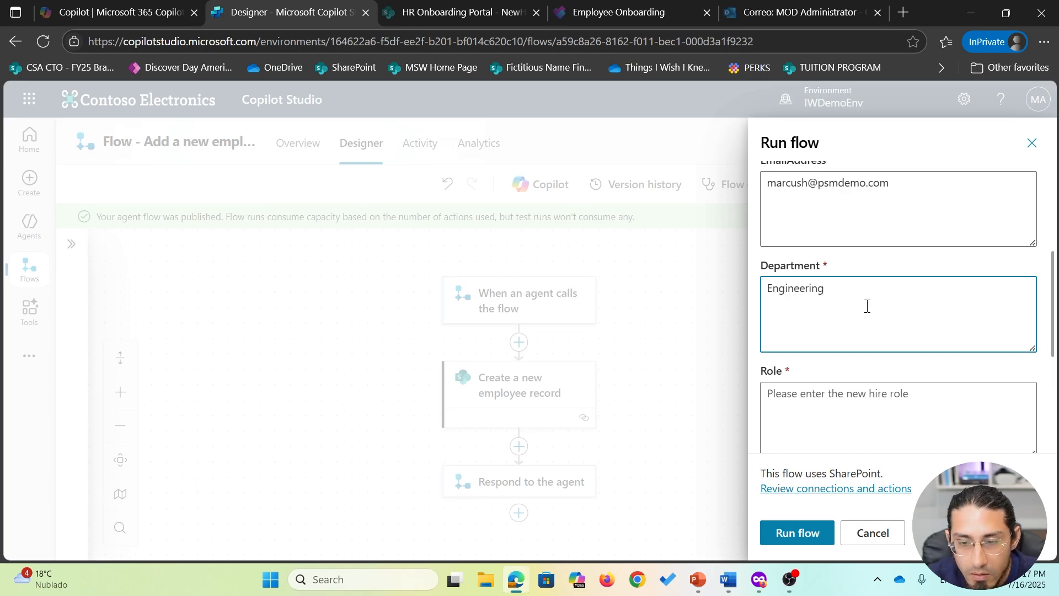
click(836, 398)
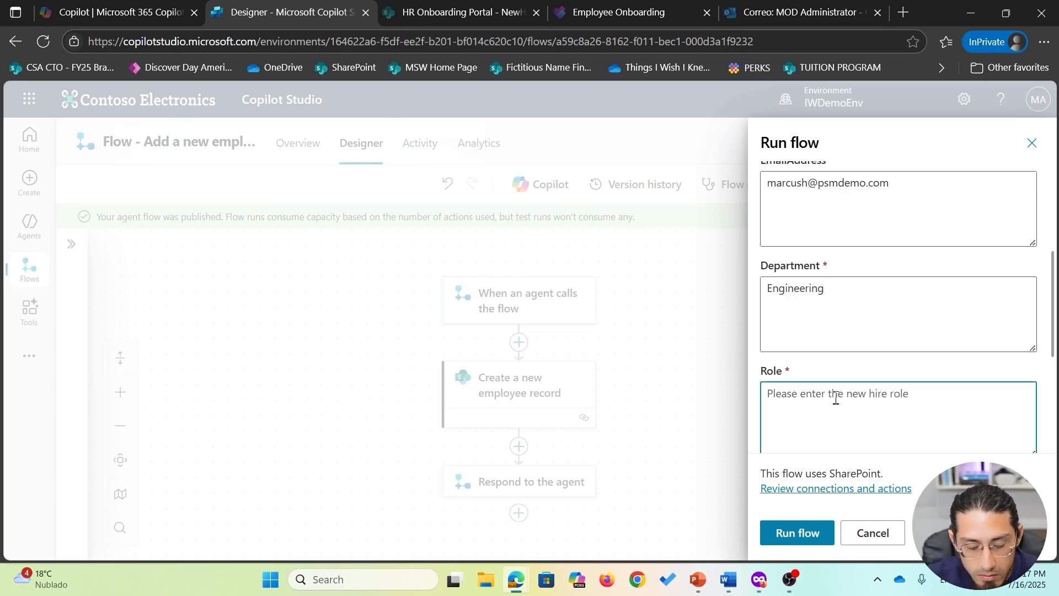
text(Designer)
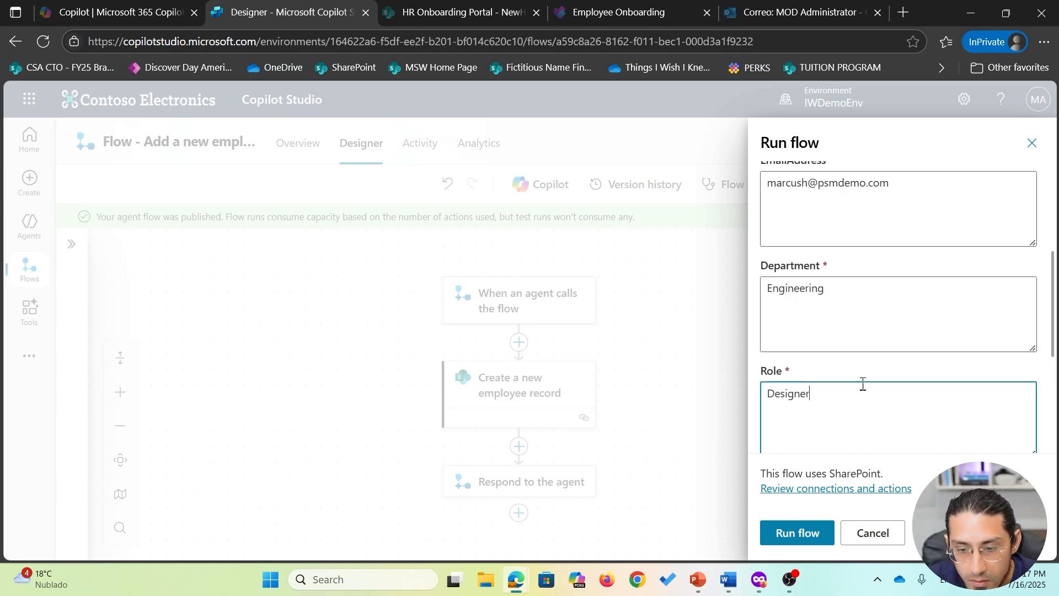
- Enter the manager's name and e-mail, then run the flow and dismiss the confirmation
scroll(864, 384, down, 3)
click(879, 374)
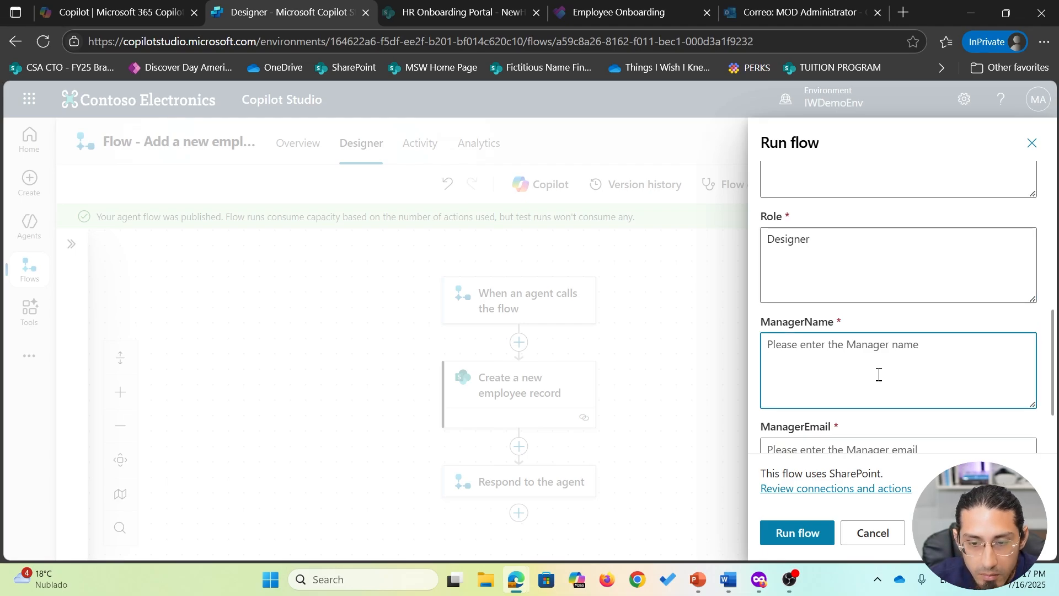
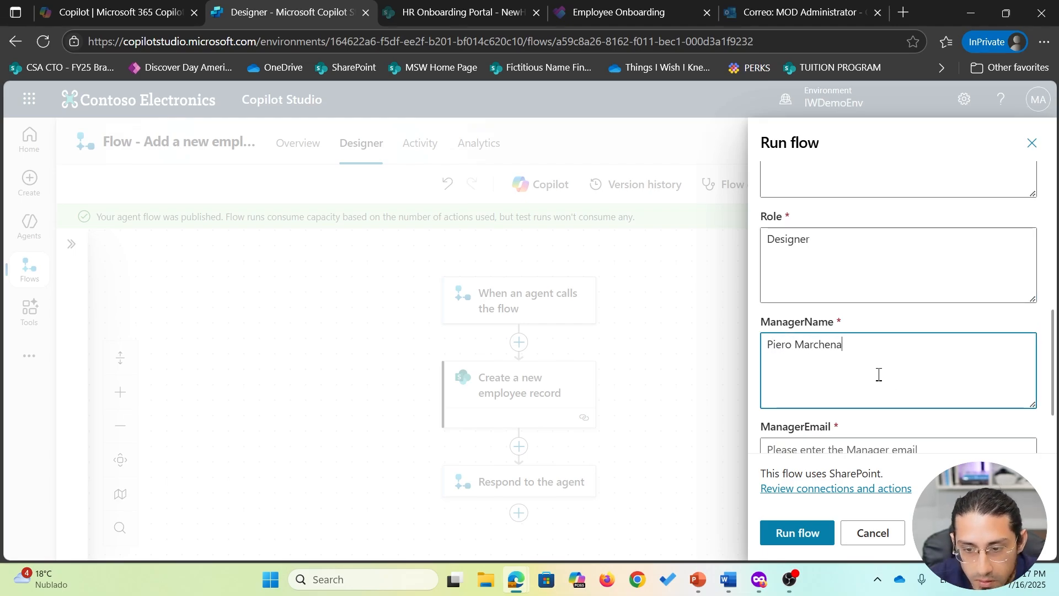
scroll(888, 374, down, 2)
click(887, 377)
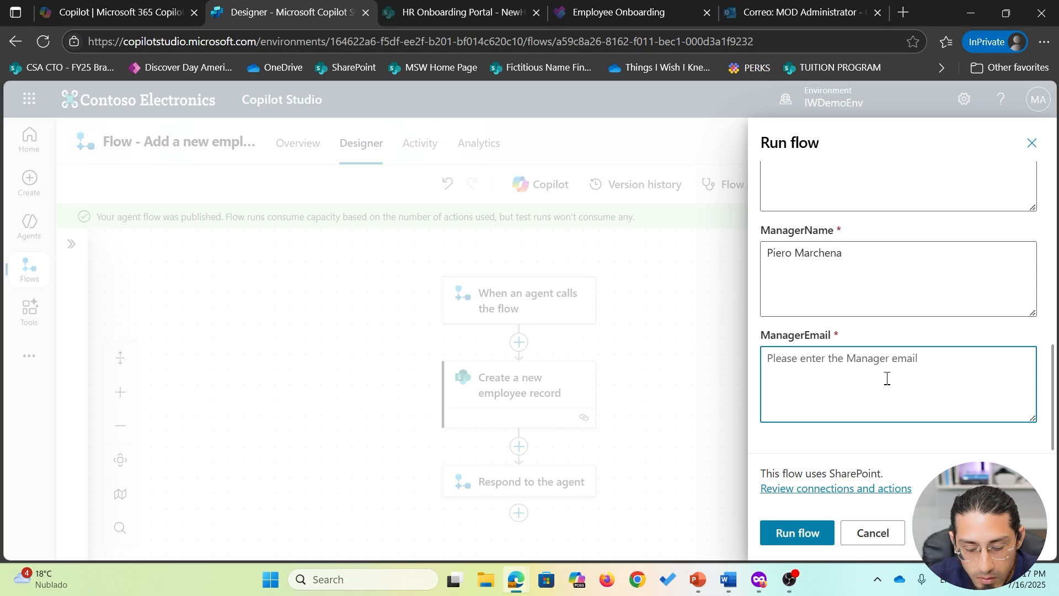
click(798, 533)
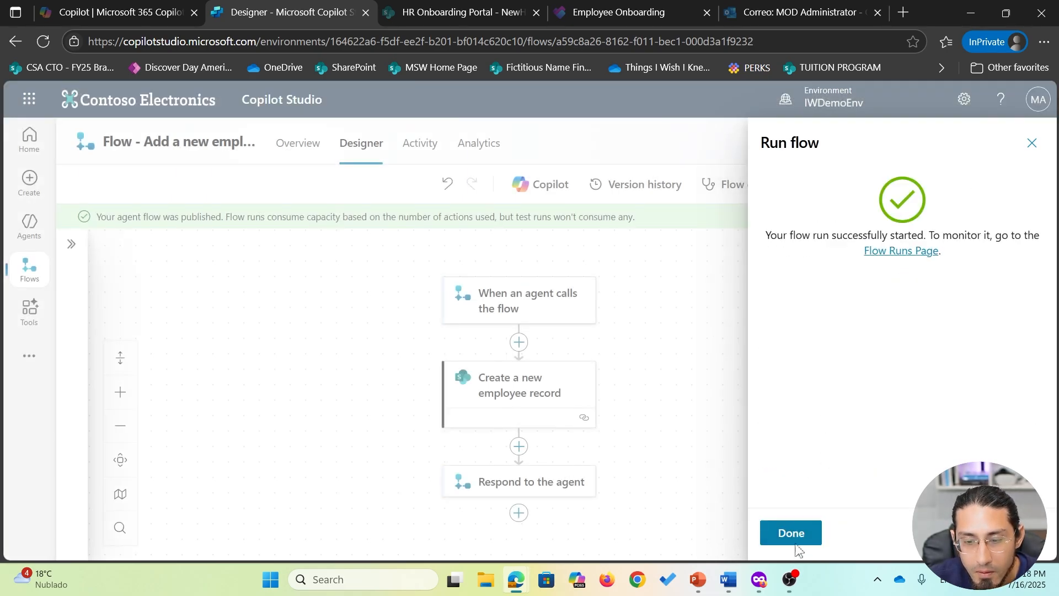
click(798, 533)
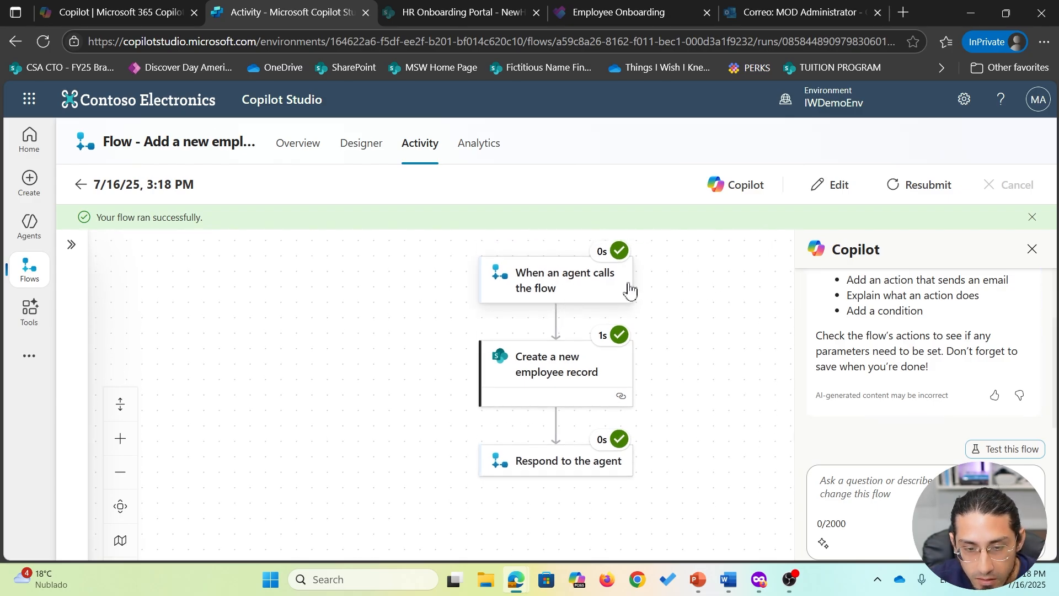
- Inspect the trigger step's raw outputs to see the submitted hire values
click(592, 285)
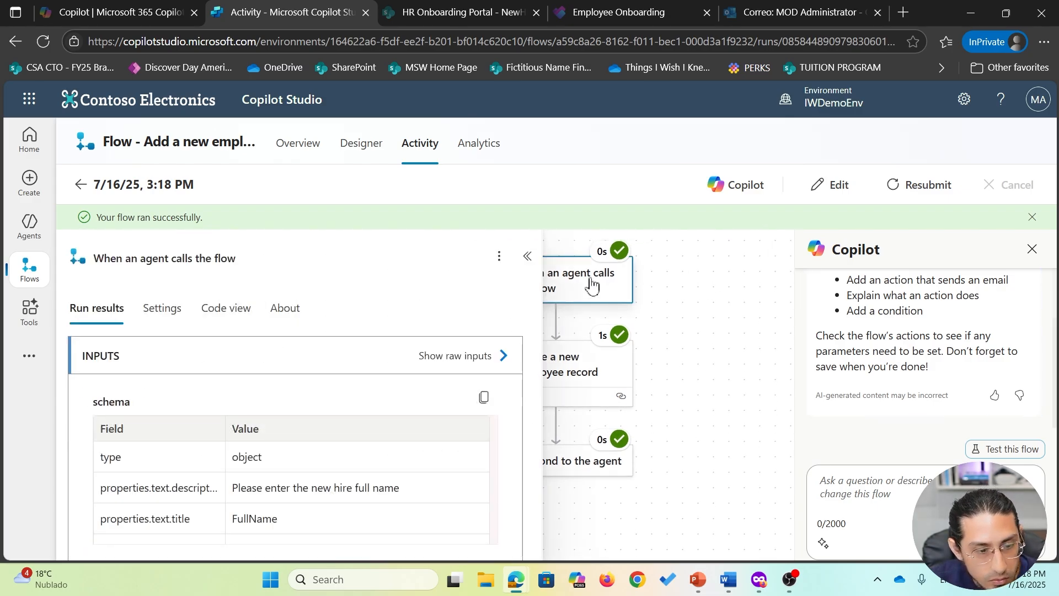
scroll(521, 414, down, 2)
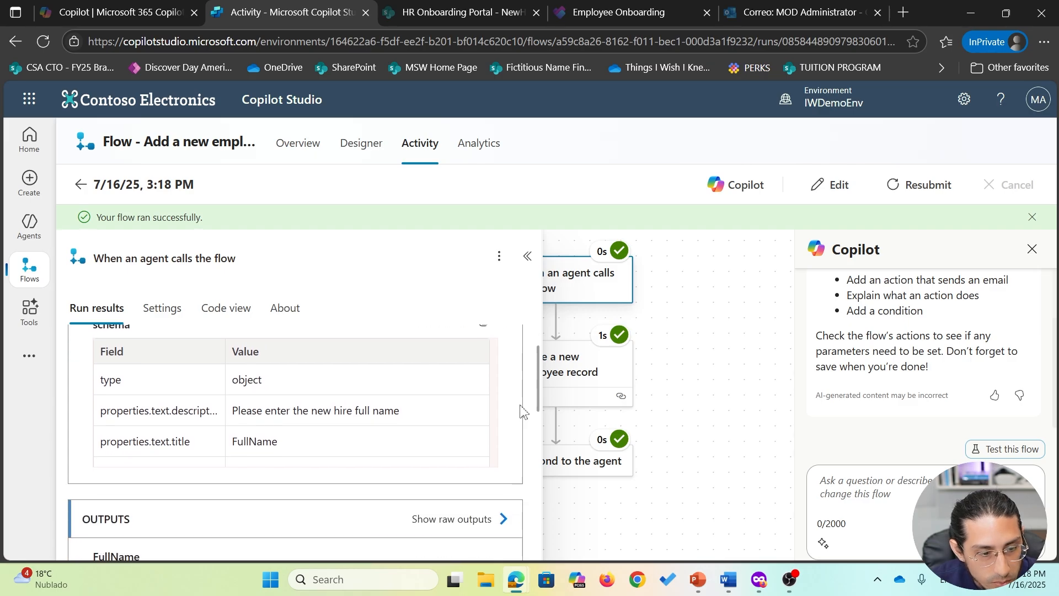
scroll(522, 411, down, 4)
click(453, 375)
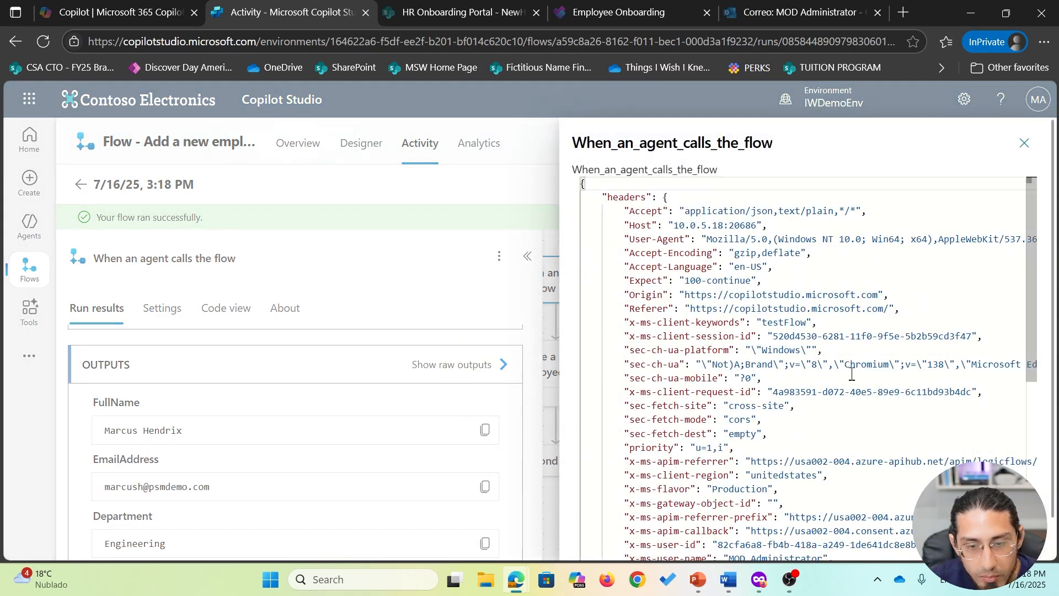
scroll(856, 375, down, 10)
scroll(866, 380, down, 1)
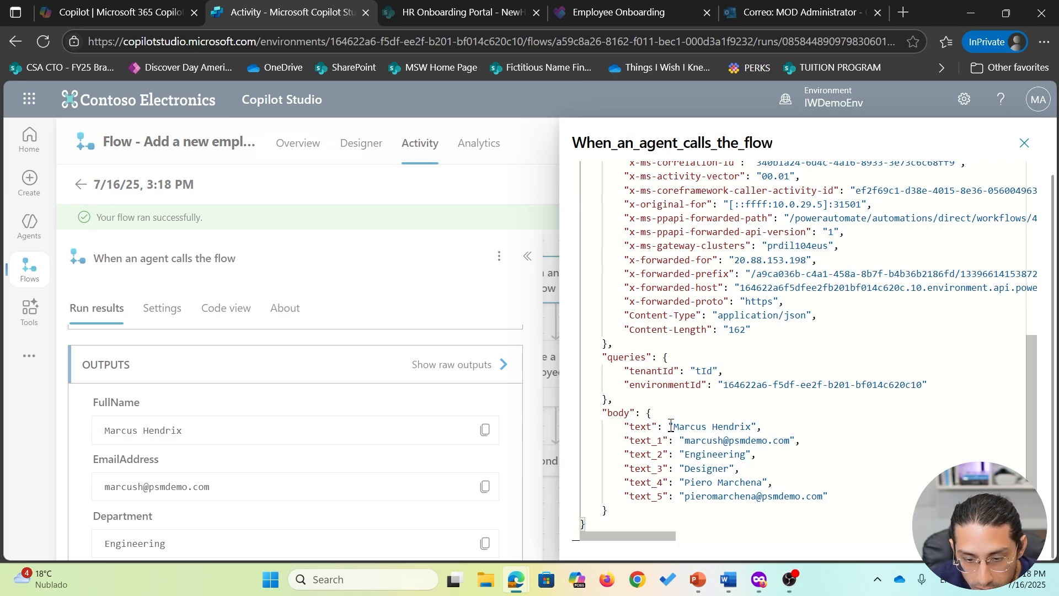
drag(671, 426, 761, 497)
click(1024, 144)
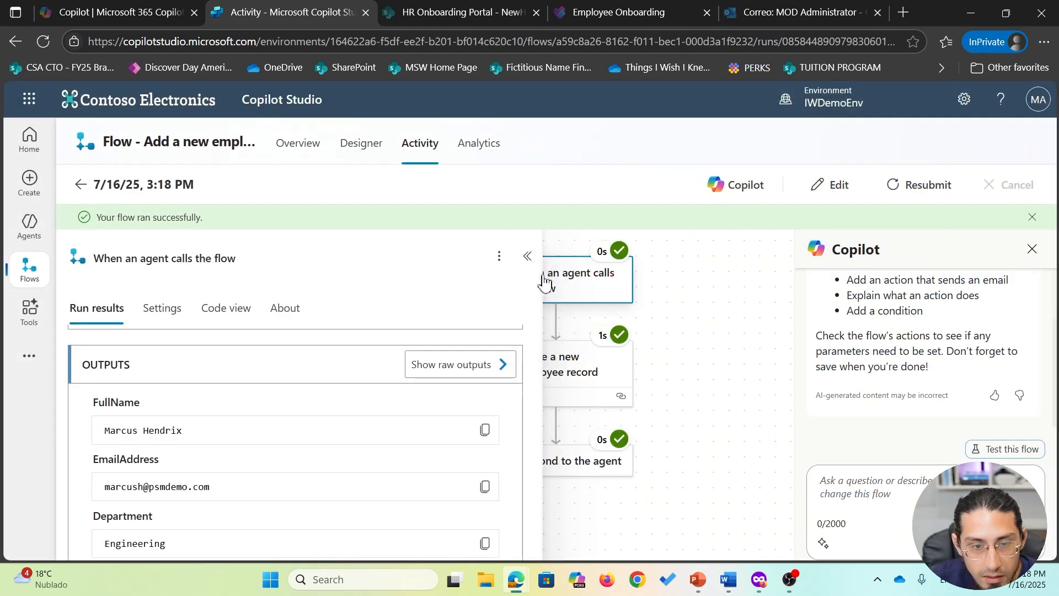
- Check the employee record step's raw outputs (status 201), then bring up the SharePoint NewHireList
click(528, 256)
drag(710, 381, 716, 339)
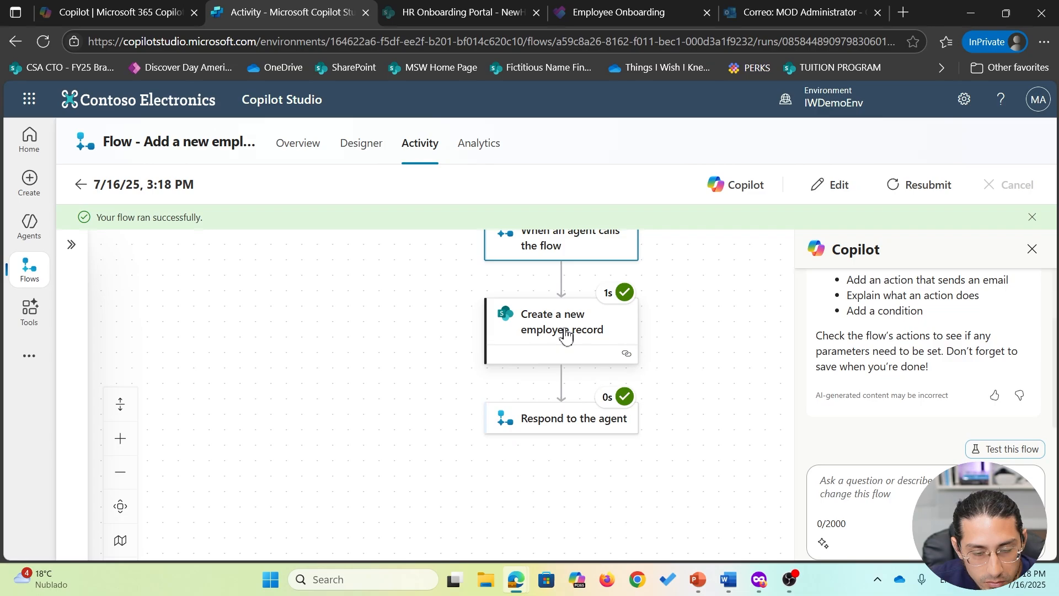
click(567, 335)
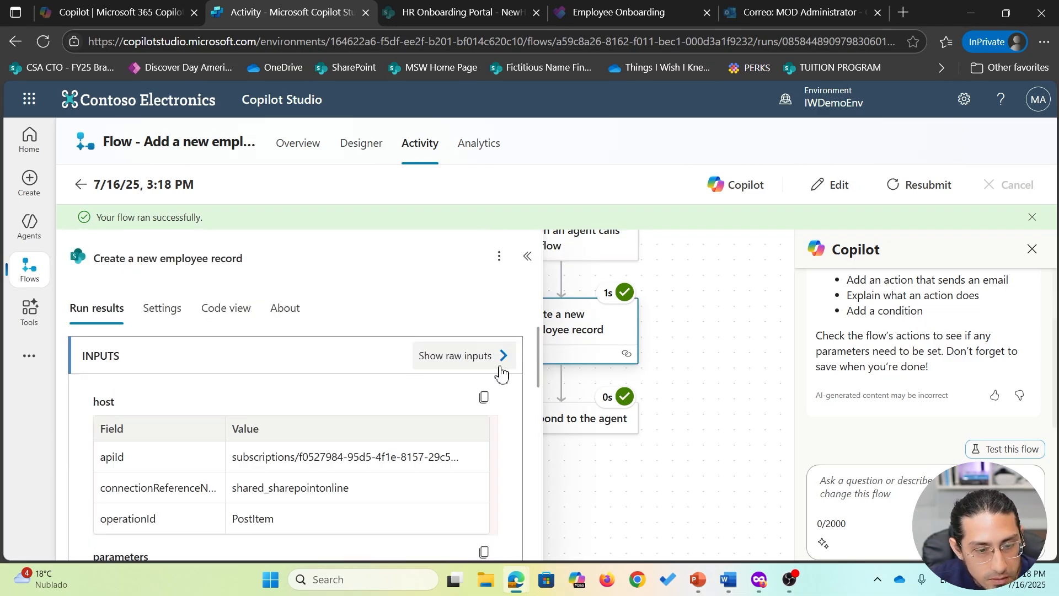
scroll(502, 374, down, 7)
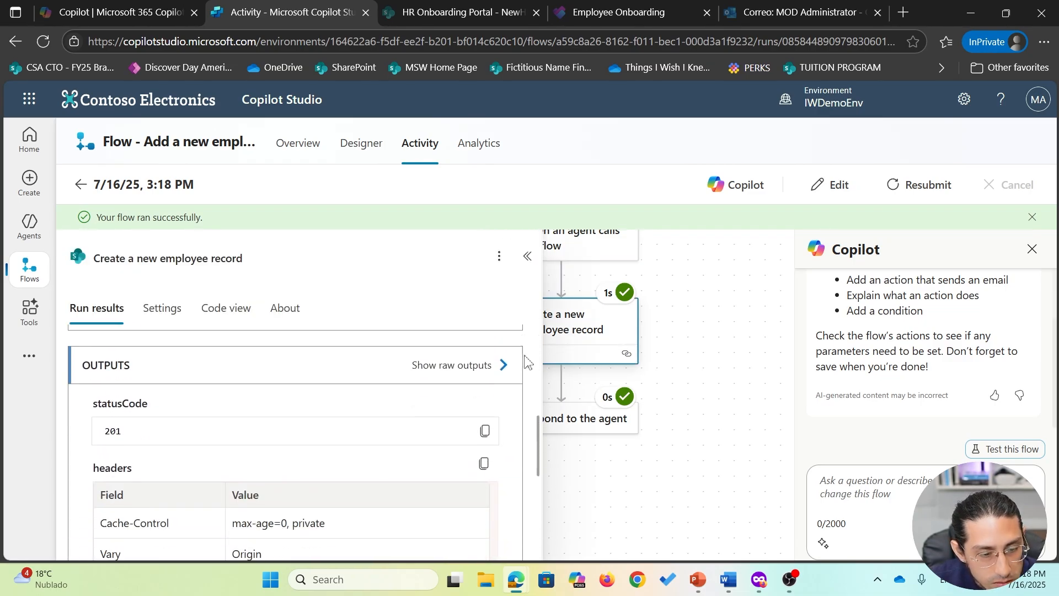
click(504, 365)
scroll(772, 373, up, 2)
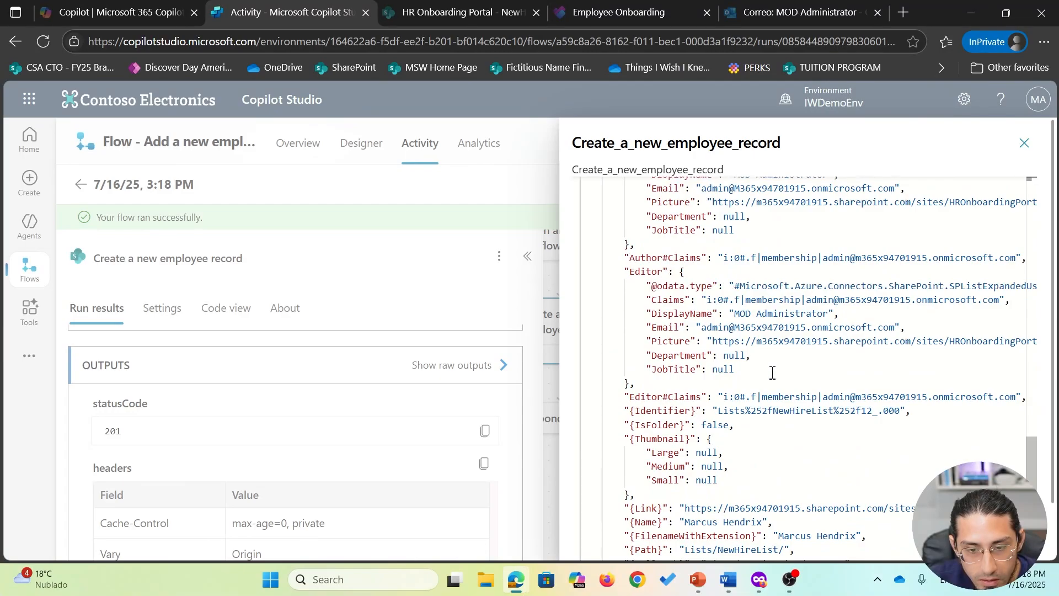
click(464, 190)
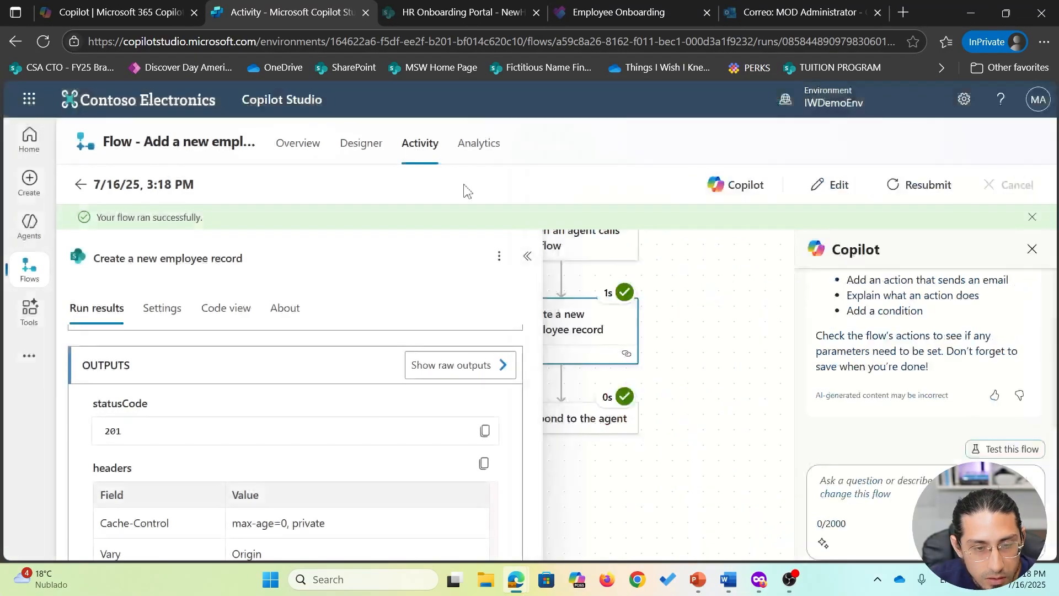
click(713, 397)
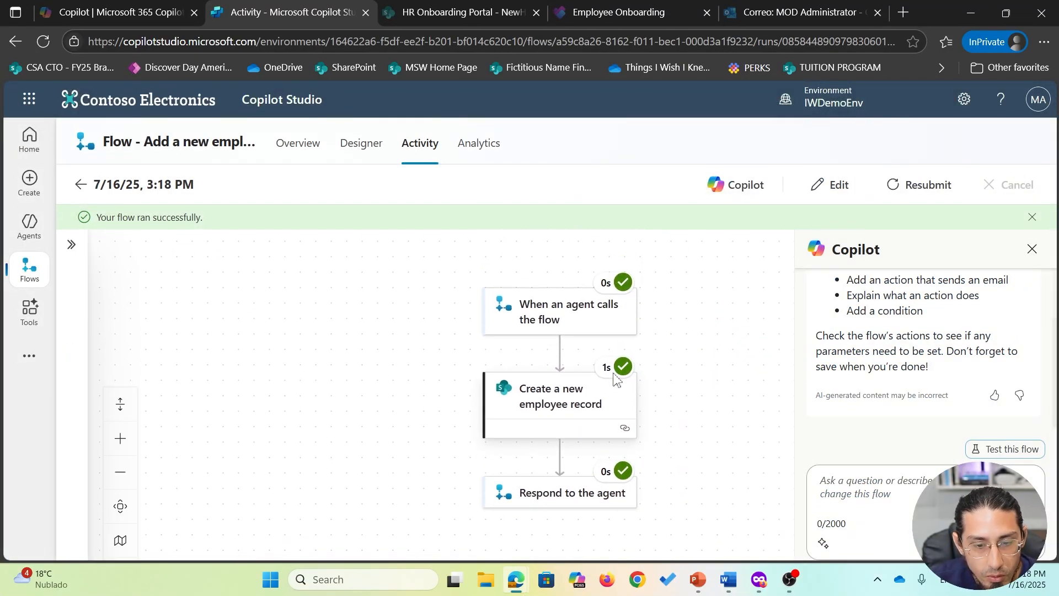
click(461, 7)
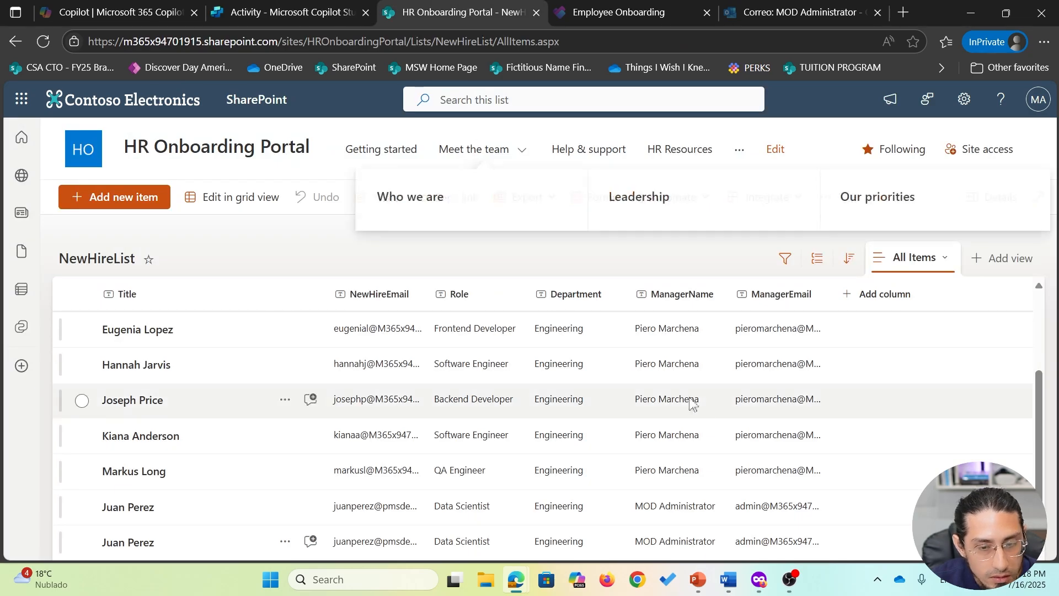
- Open the new Engineering Designer hire's NewHireList item to review it, then close its details
scroll(462, 416, up, 2)
scroll(462, 416, down, 3)
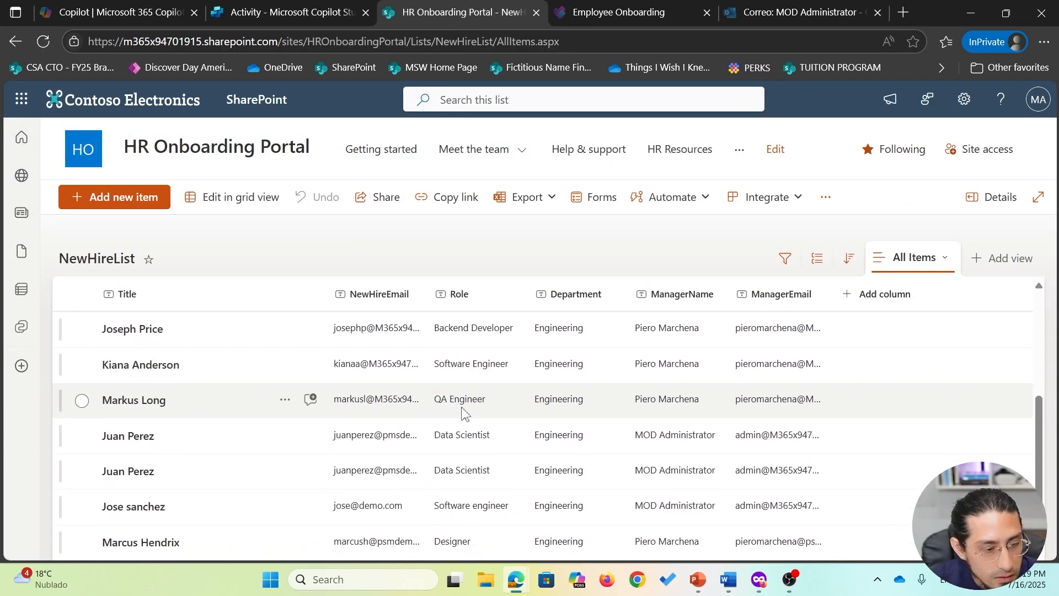
click(150, 545)
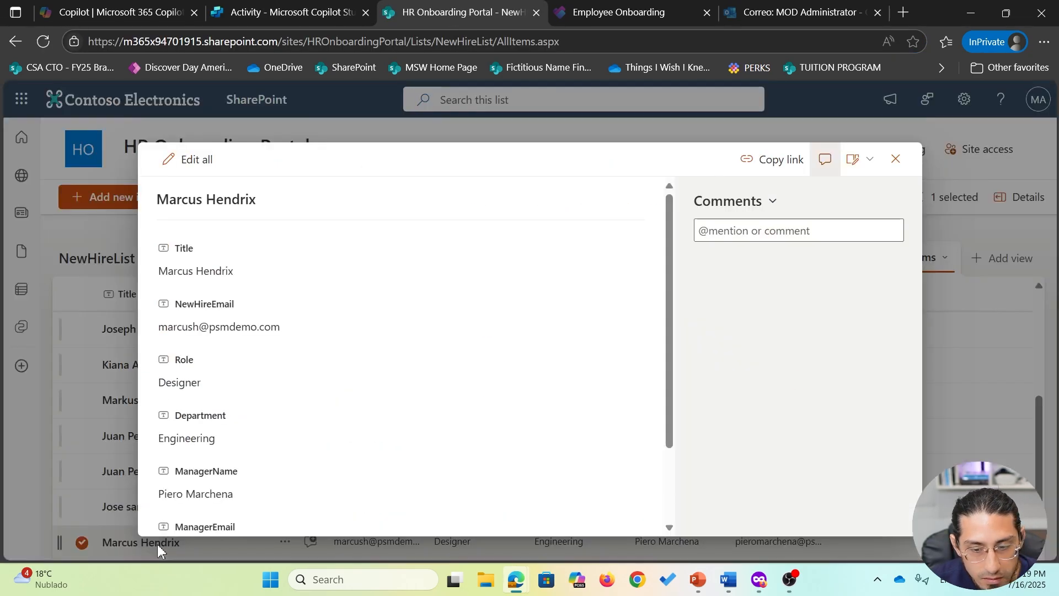
scroll(462, 348, down, 2)
scroll(461, 349, up, 2)
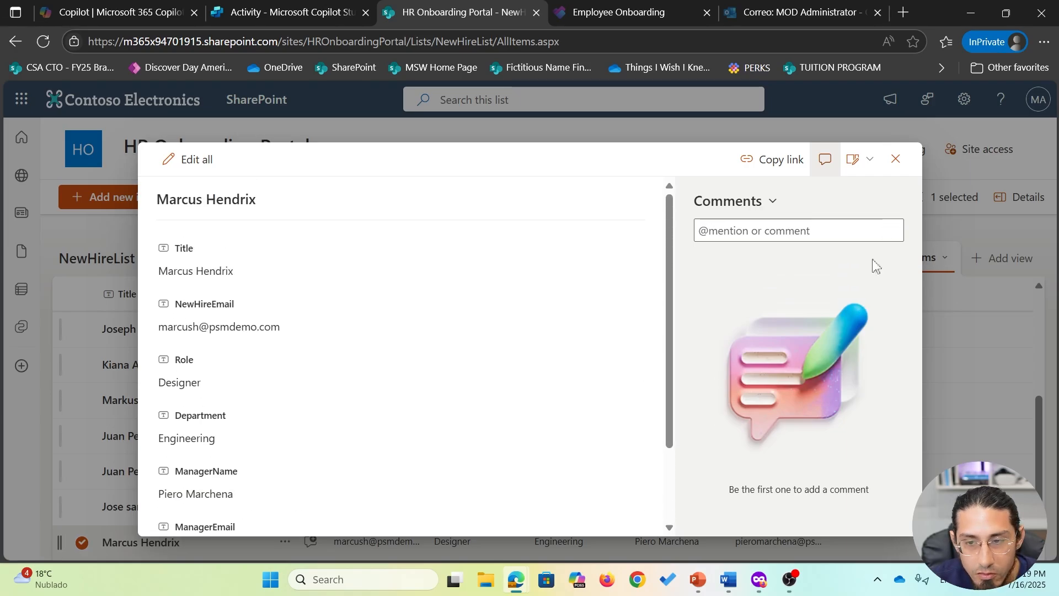
click(896, 159)
- Back in the flow, edit it and add an Outlook 'Send an email (V2)' action after the record step
click(290, 7)
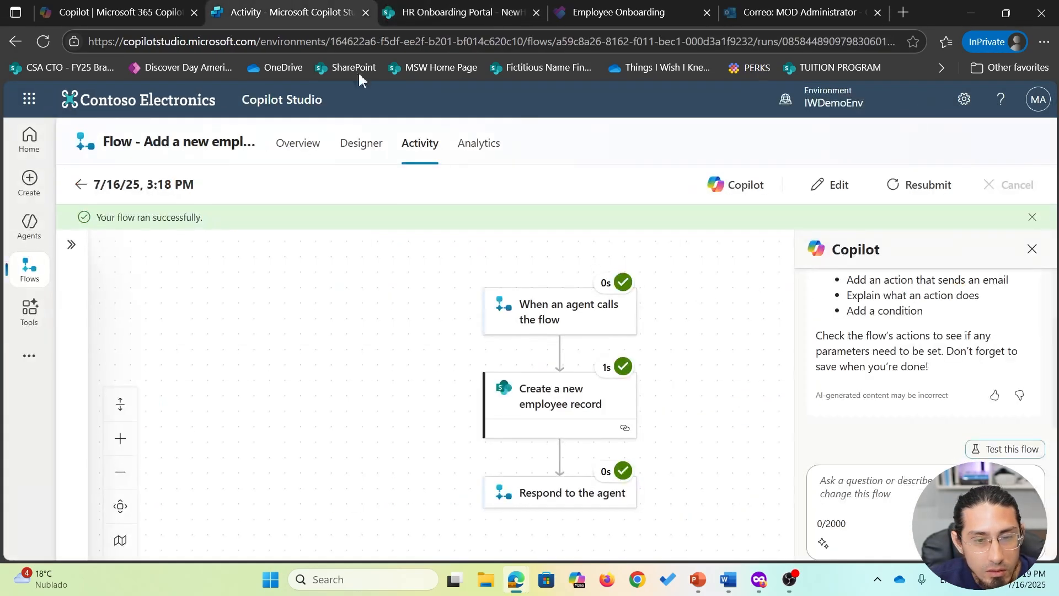
click(839, 186)
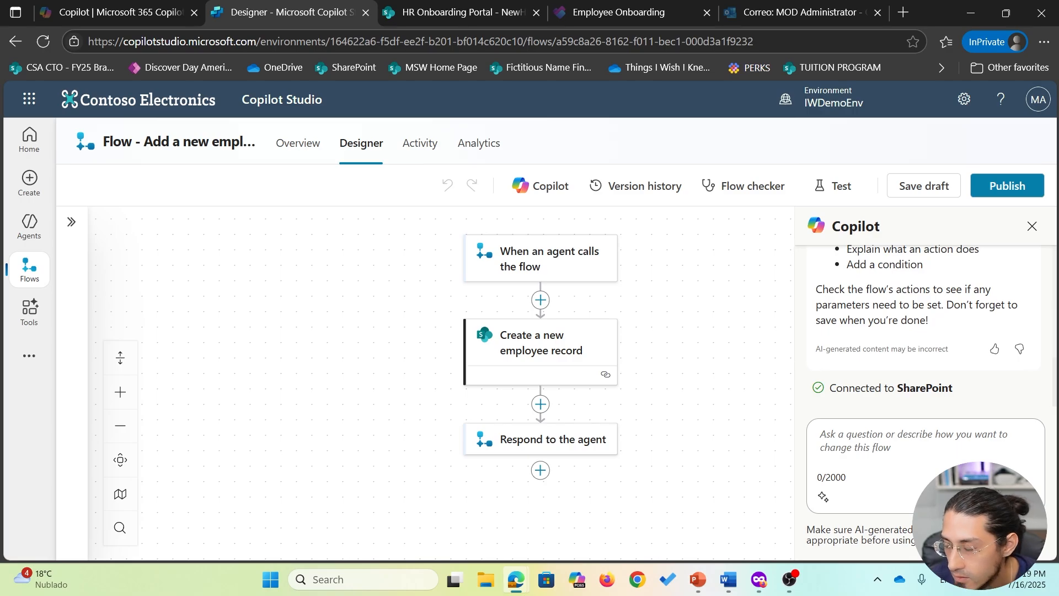
click(541, 404)
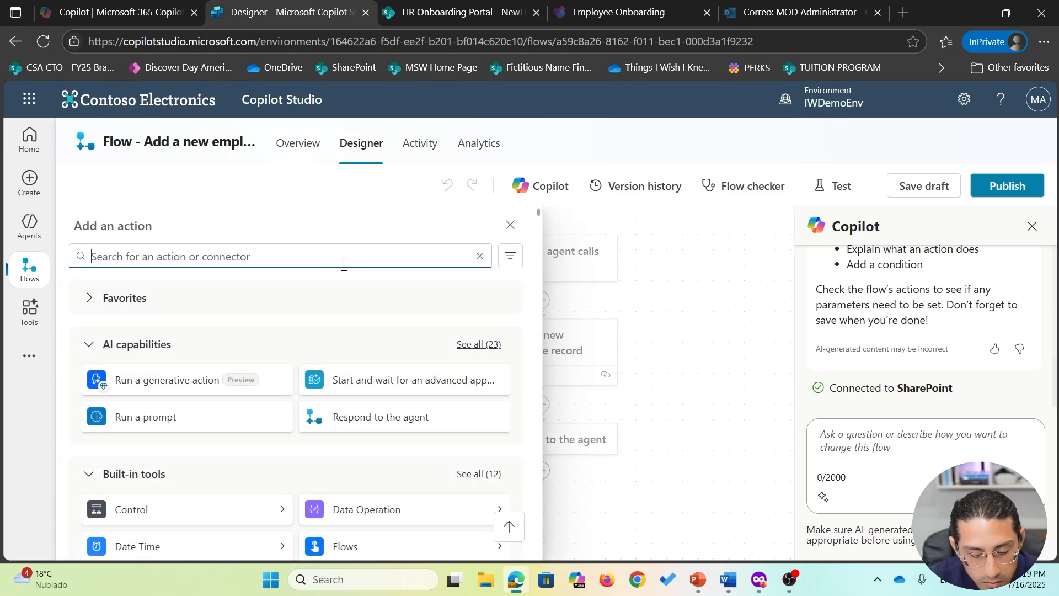
text(o)
text(end an e)
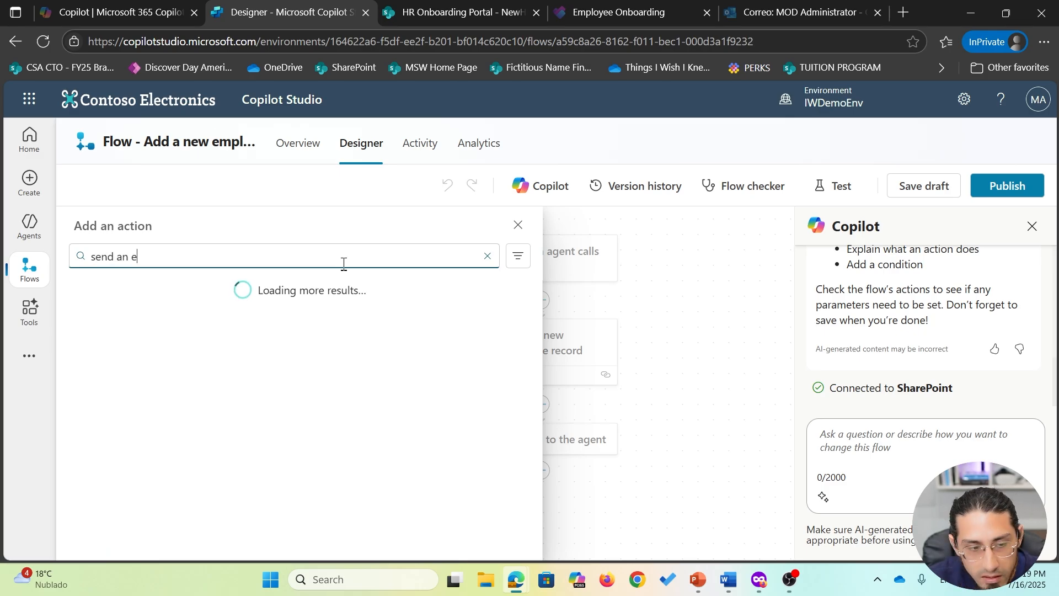
text(mail)
scroll(364, 376, down, 2)
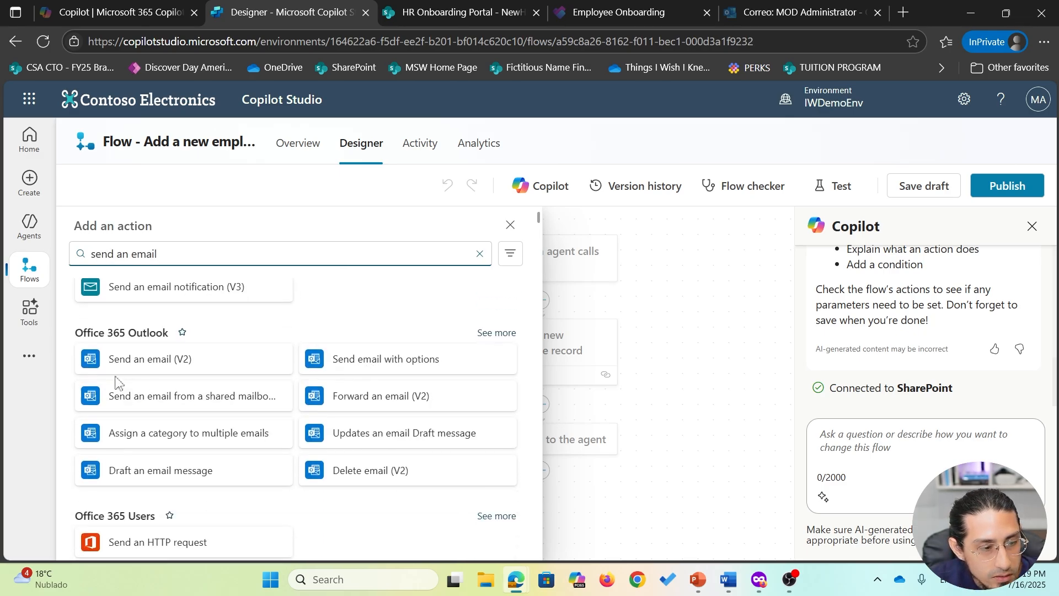
click(188, 368)
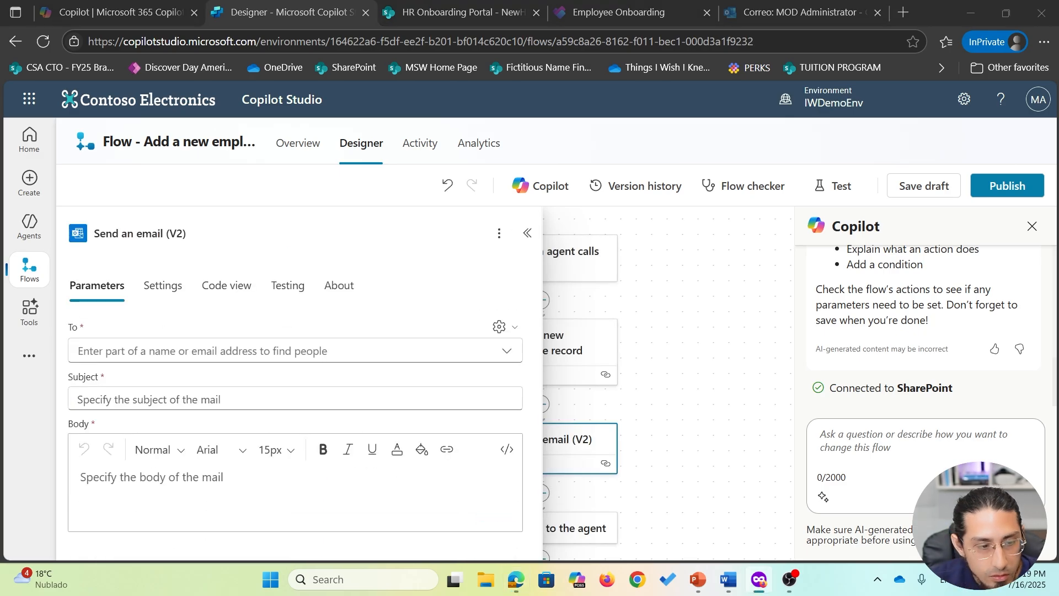
- Rename the email action to 'Send a confirmation email to Manager'
click(205, 356)
click(200, 330)
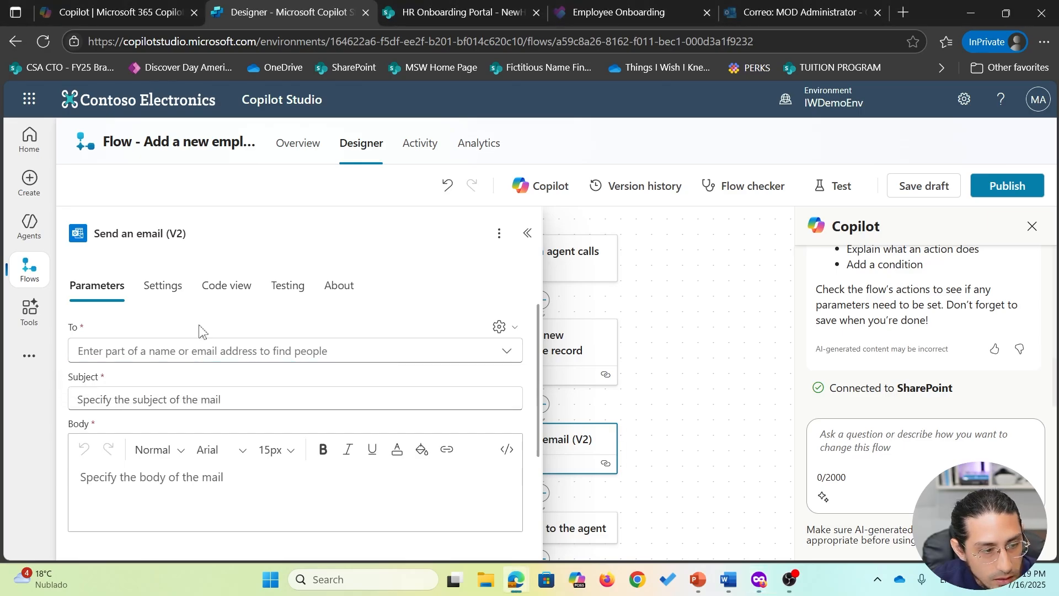
click(199, 351)
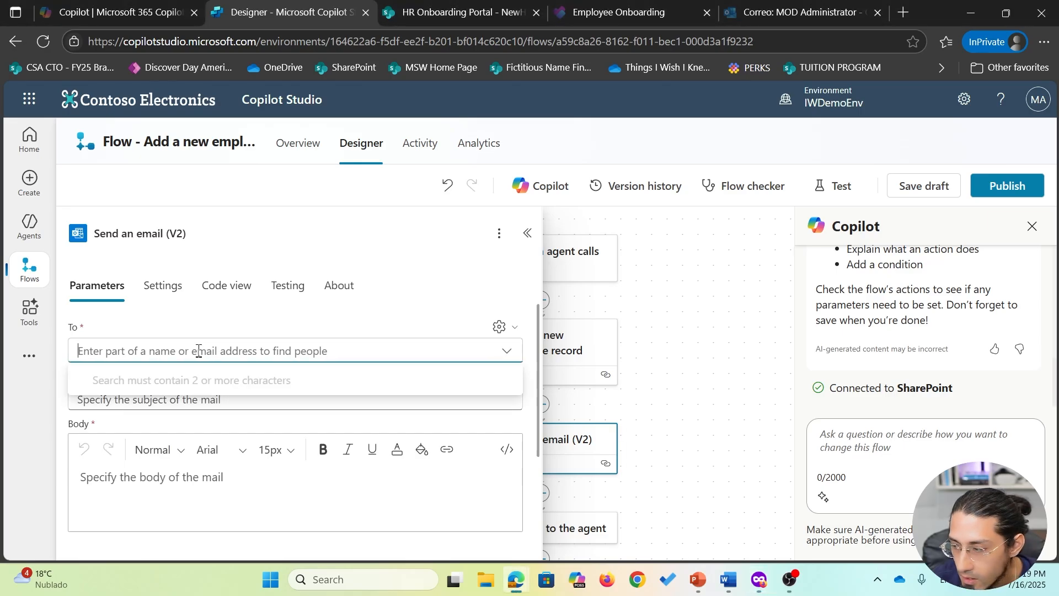
click(258, 232)
key(BackSpace)
key(BackSpace)
key(BackSpace)
key(BackSpace)
key(BackSpace)
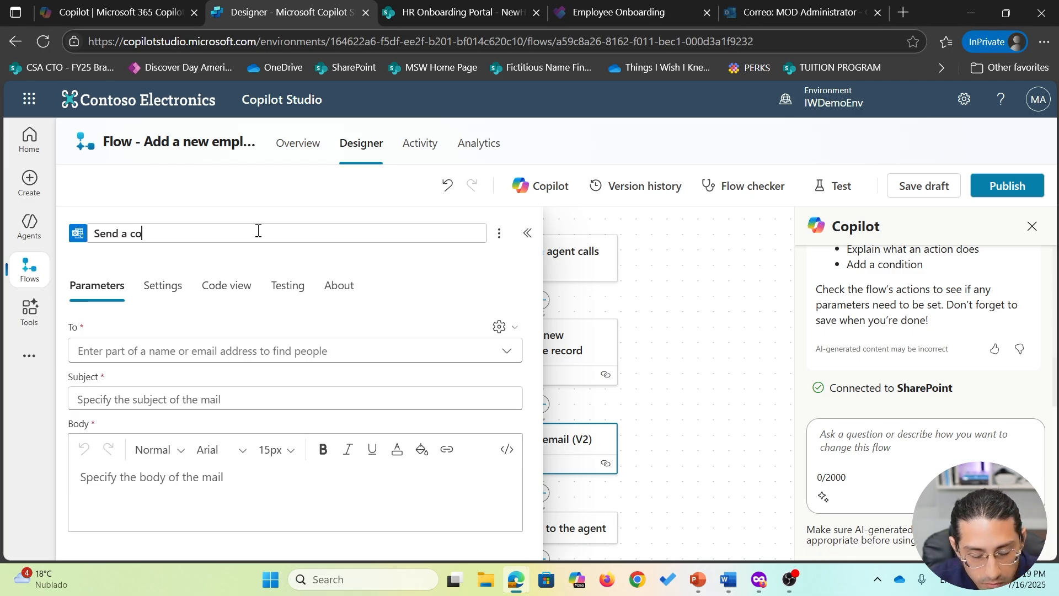
text(confirmation email to)
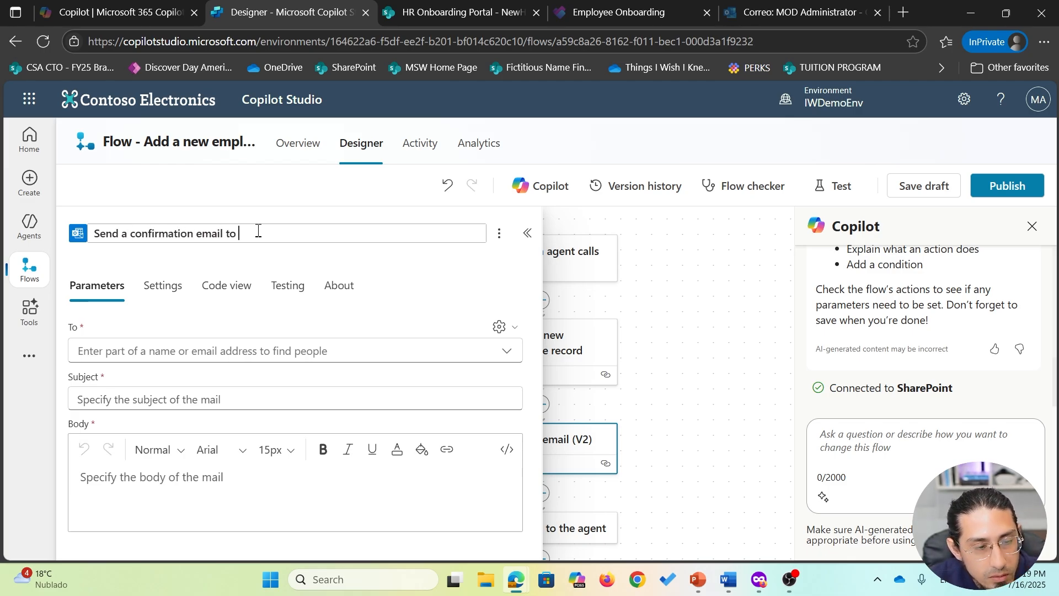
text( Manager)
click(139, 347)
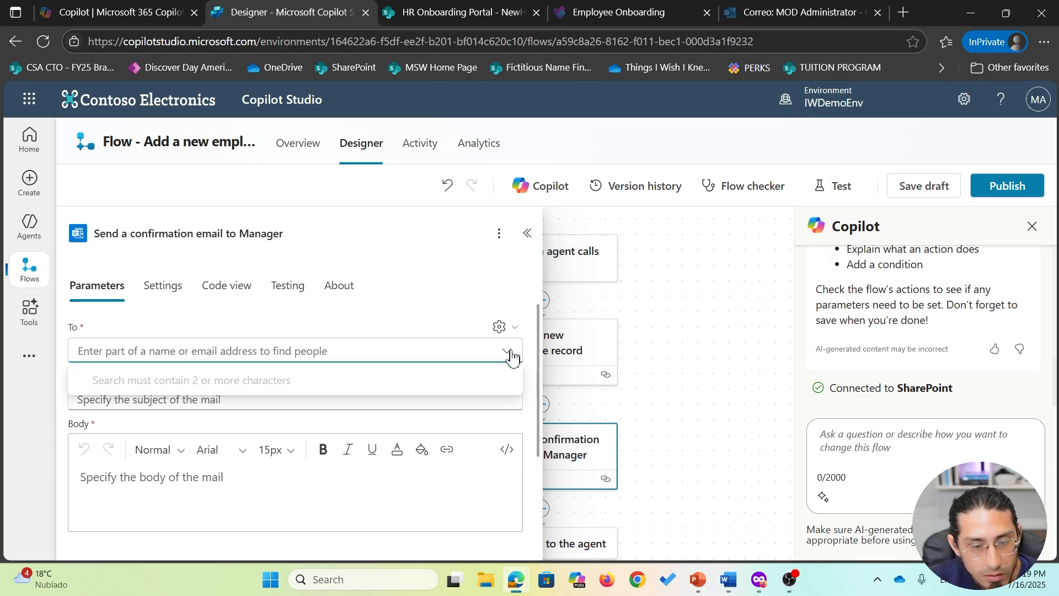
- Set the email's To field to the ManagerEmail dynamic value
click(511, 329)
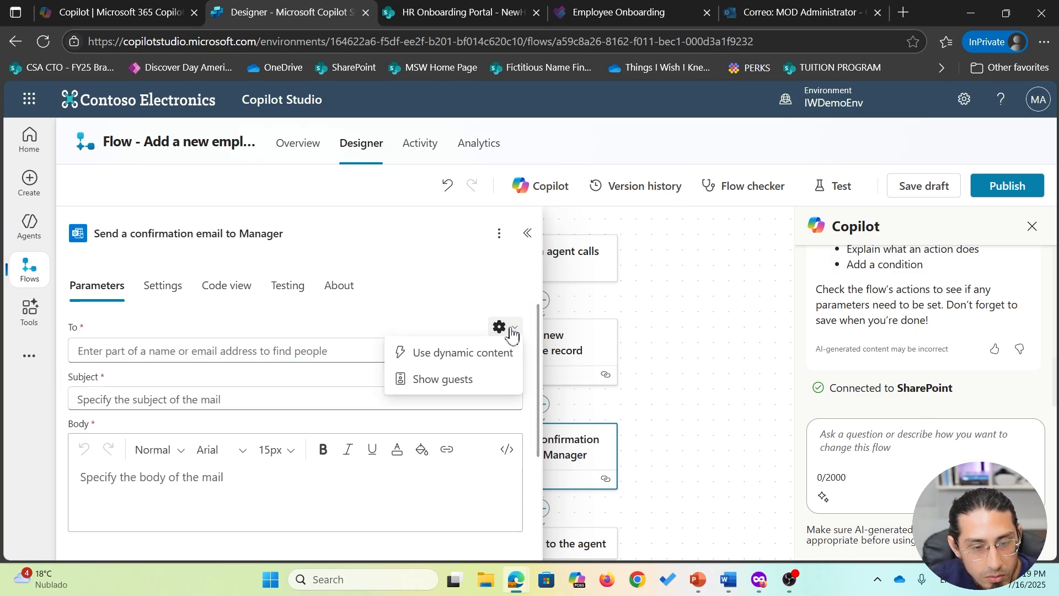
click(489, 354)
click(517, 353)
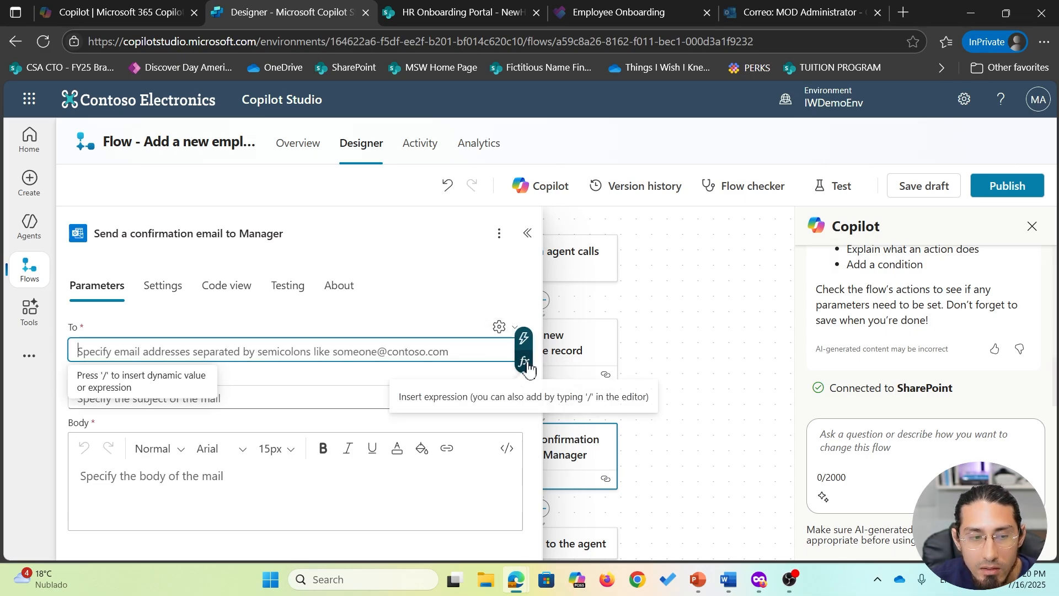
click(524, 337)
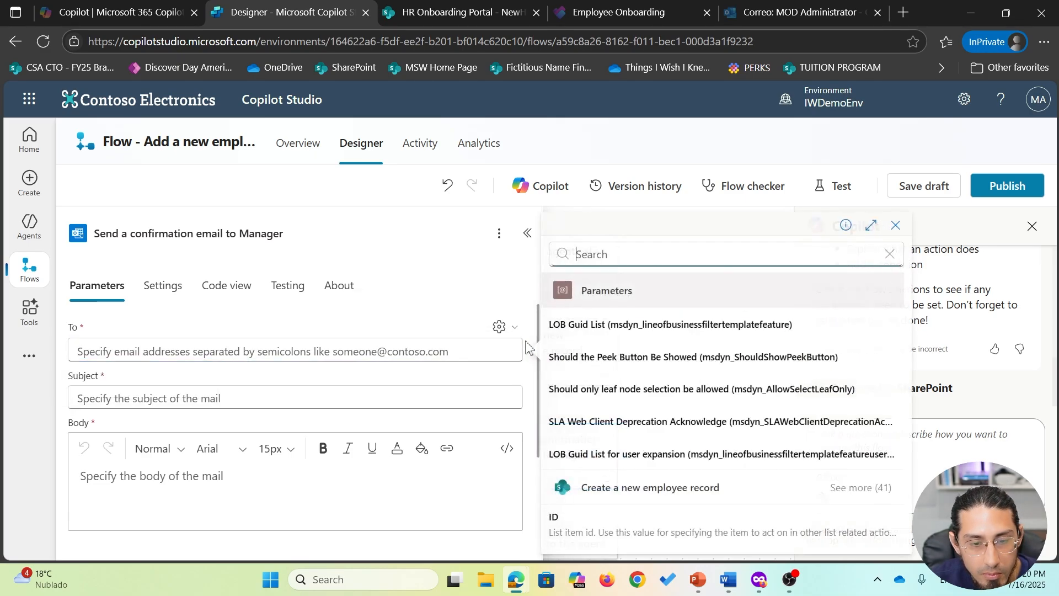
scroll(708, 448, down, 6)
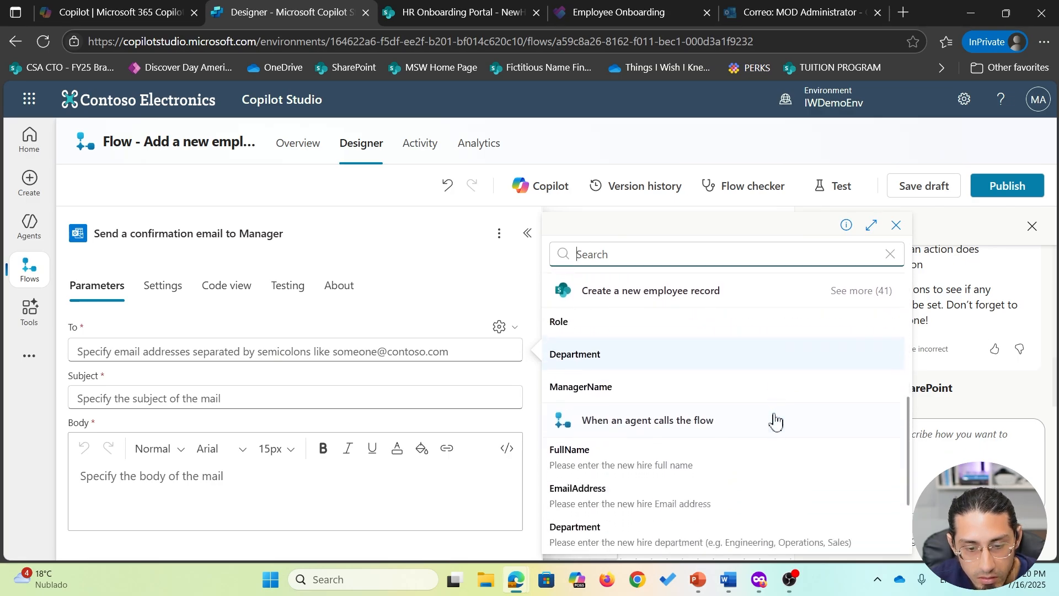
scroll(624, 499, down, 1)
click(619, 529)
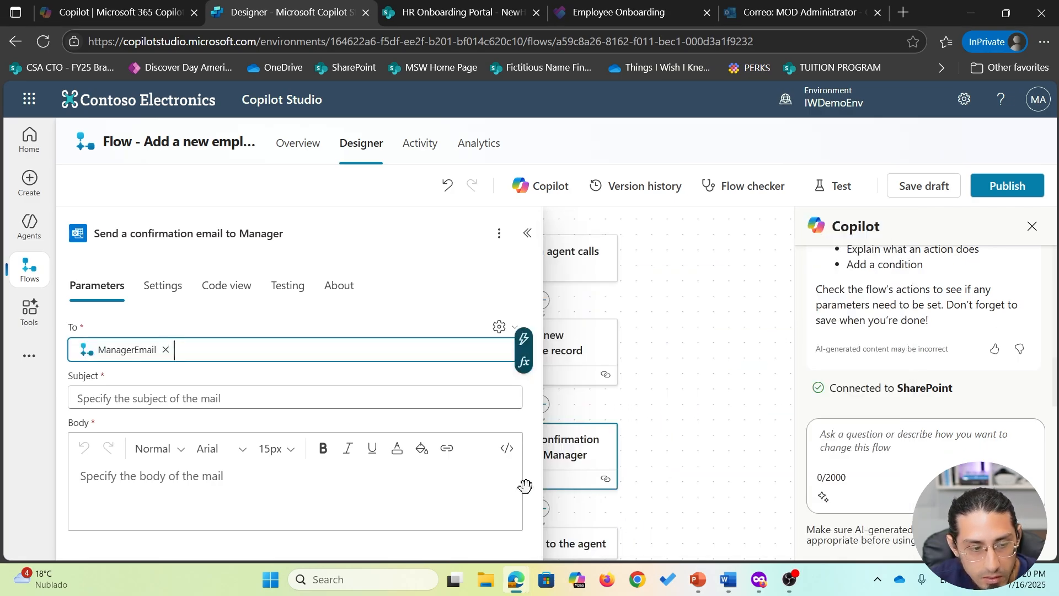
click(217, 399)
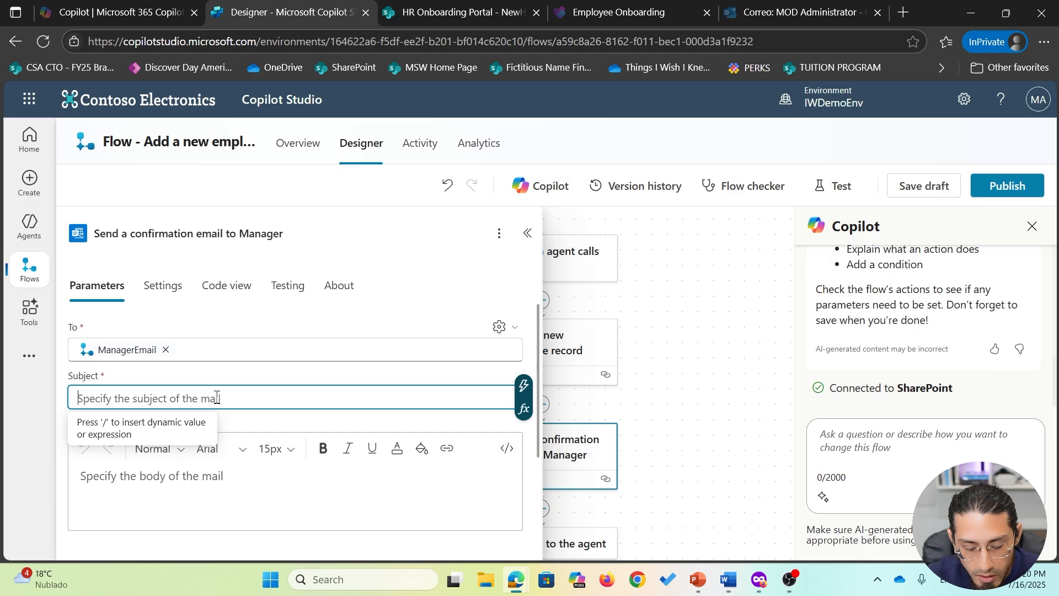
- Make the subject 'New employee registered:' followed by the employee record's Title value
text(New h)
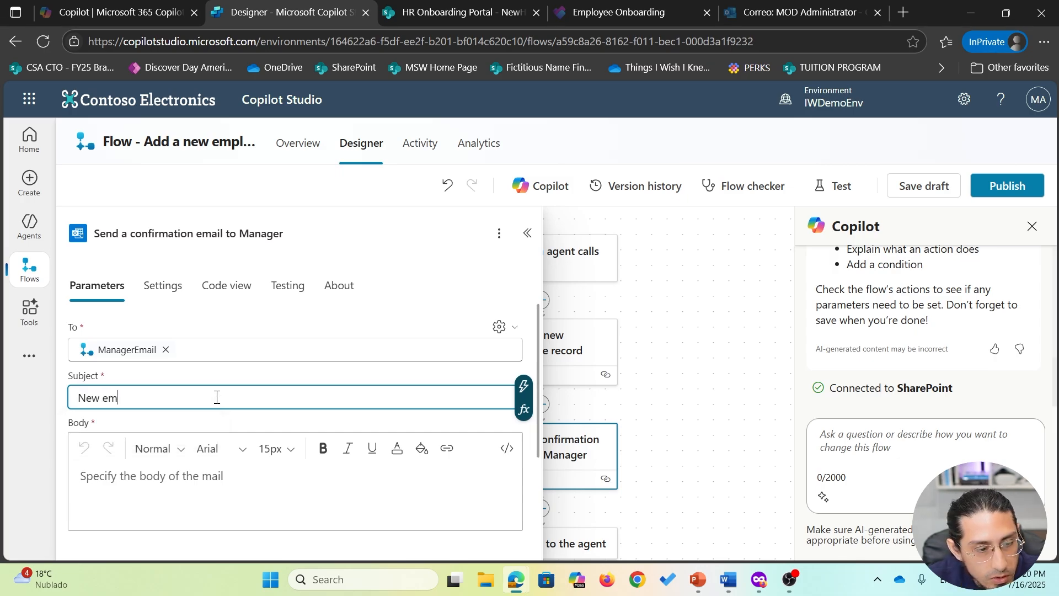
text(mployee registered:)
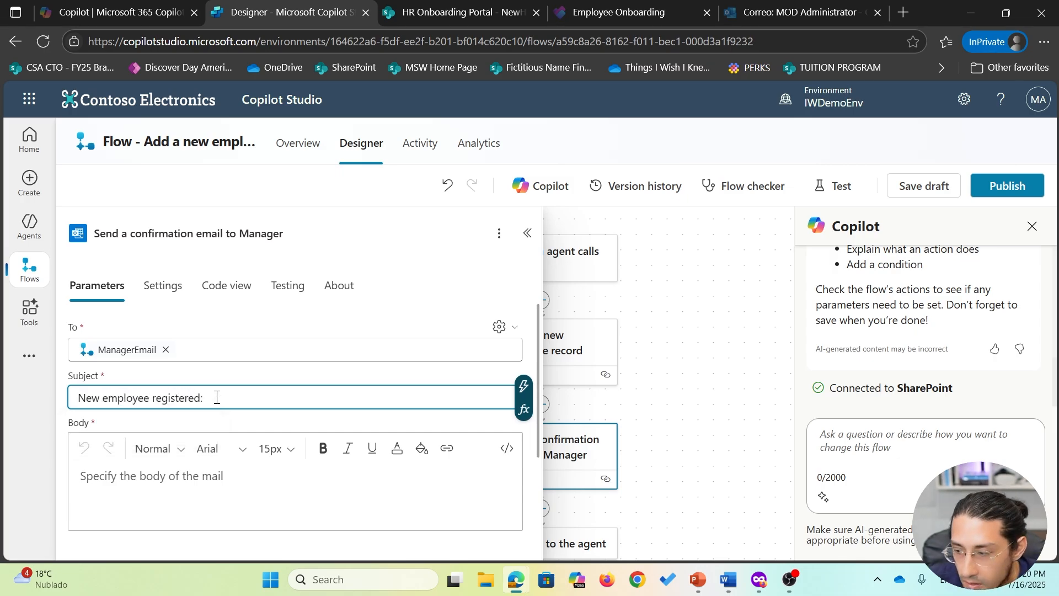
click(527, 396)
scroll(756, 466, down, 5)
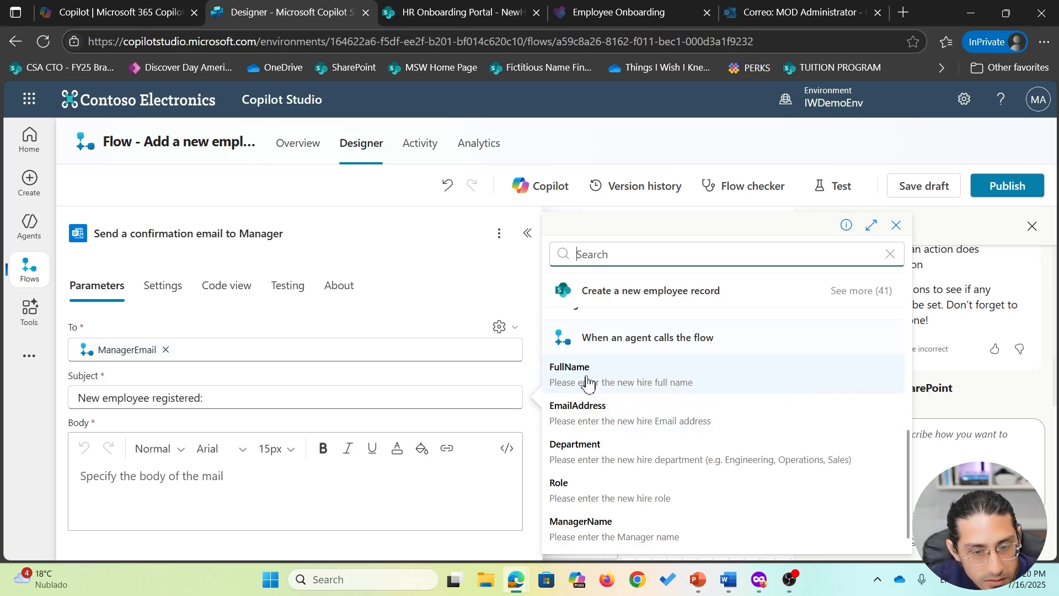
scroll(599, 381, up, 5)
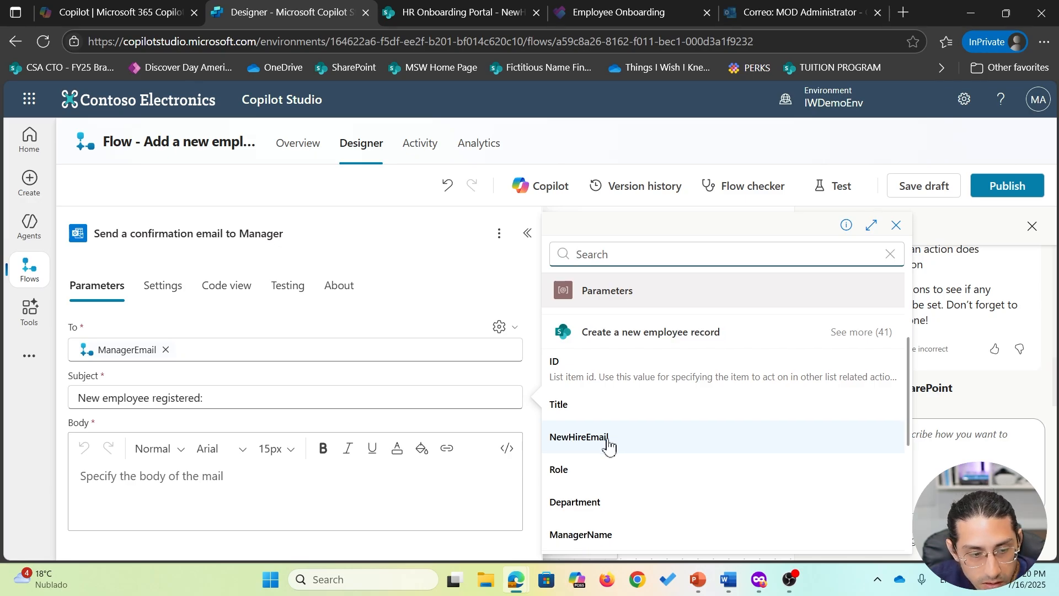
scroll(610, 445, down, 1)
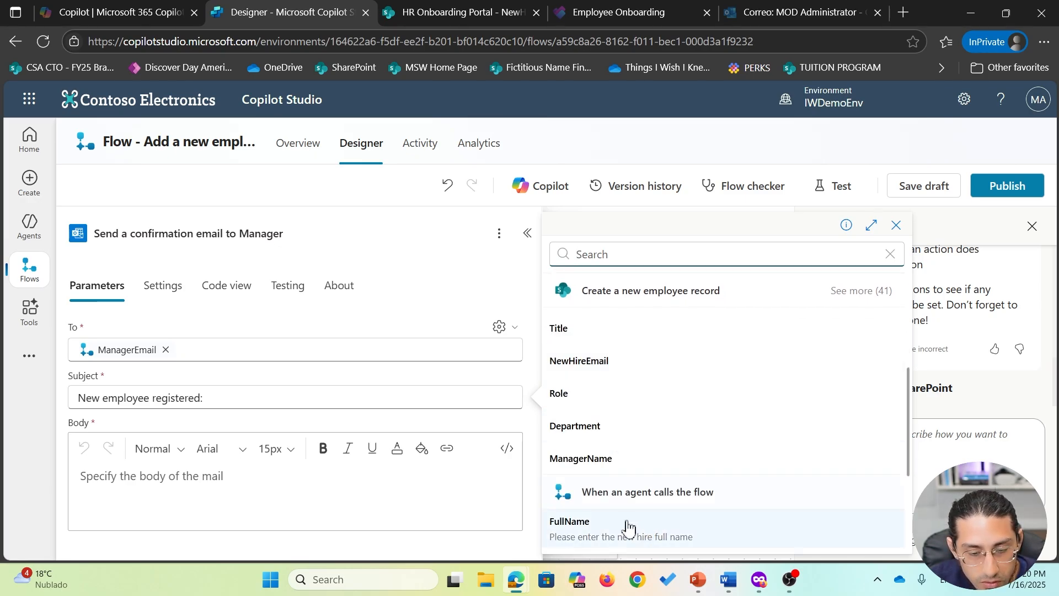
scroll(667, 429, up, 1)
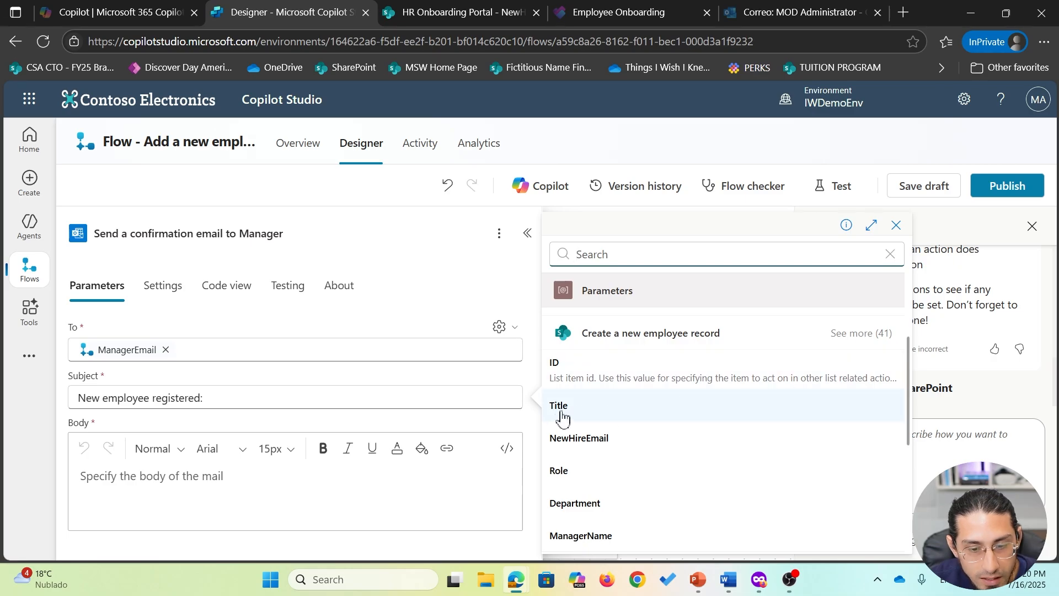
click(606, 414)
click(202, 477)
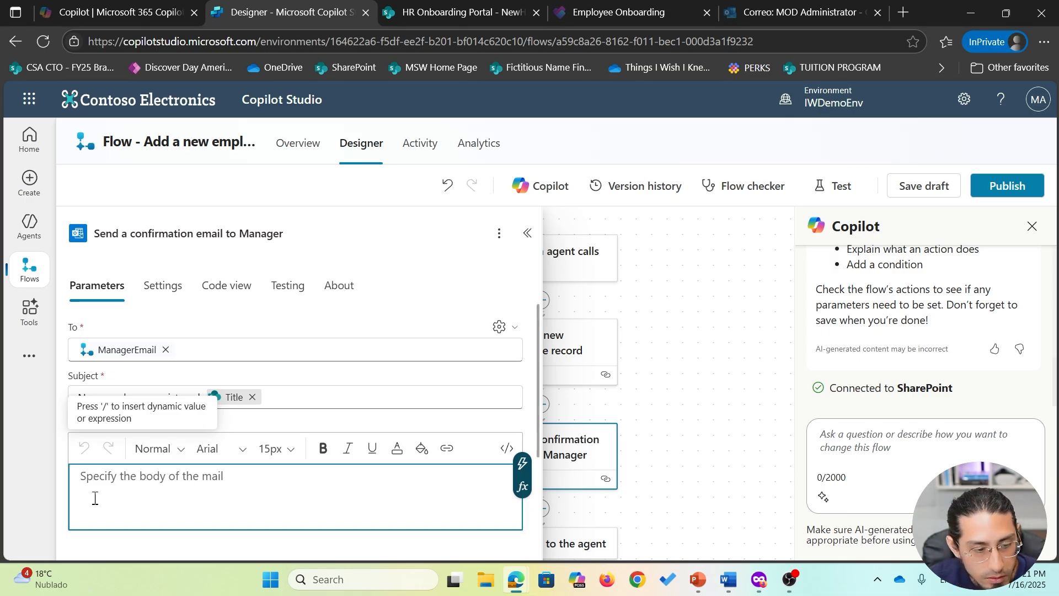
- Start the email body with 'Hello' plus the ManagerName value and a comma
text(Hello)
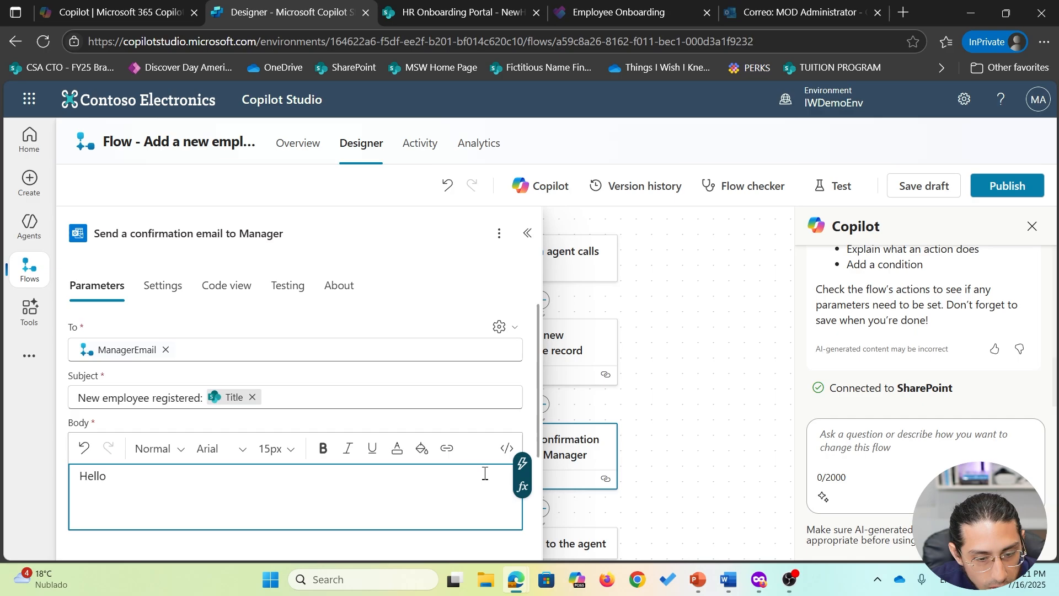
click(522, 464)
scroll(712, 469, down, 2)
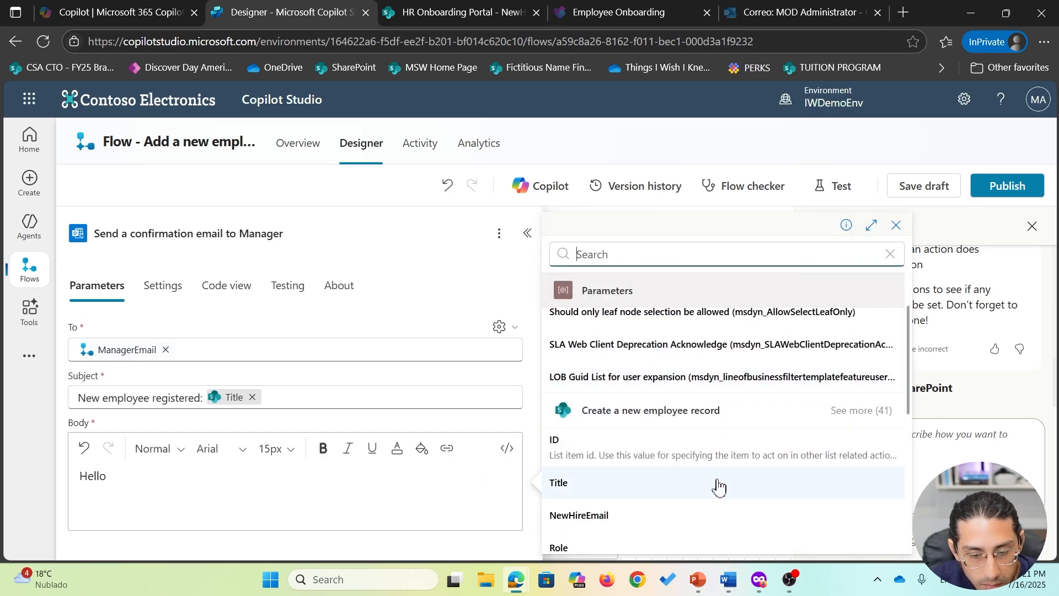
scroll(718, 485, down, 3)
click(717, 469)
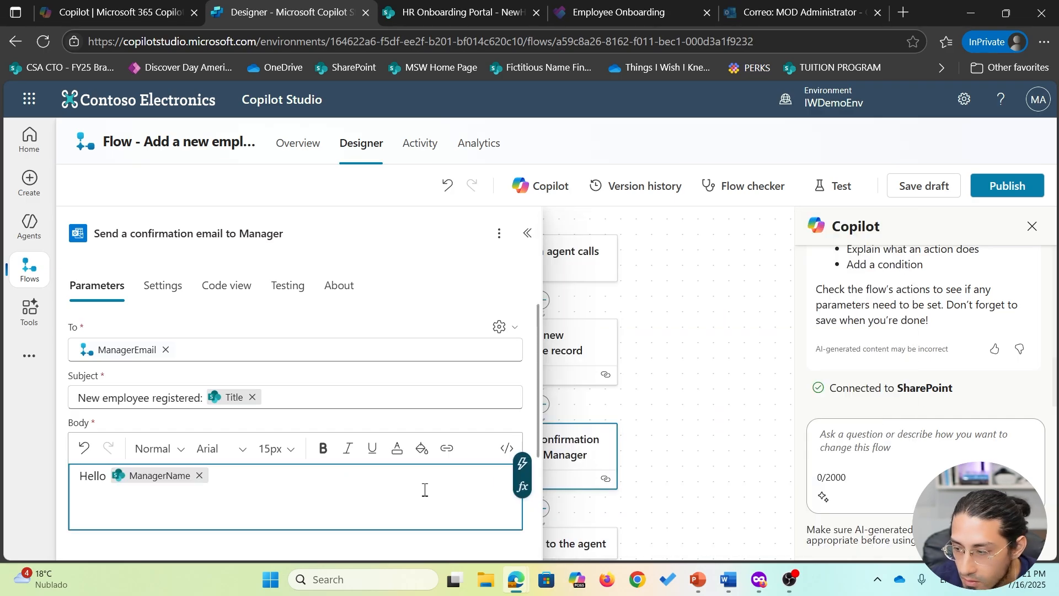
text(,)
key(Return)
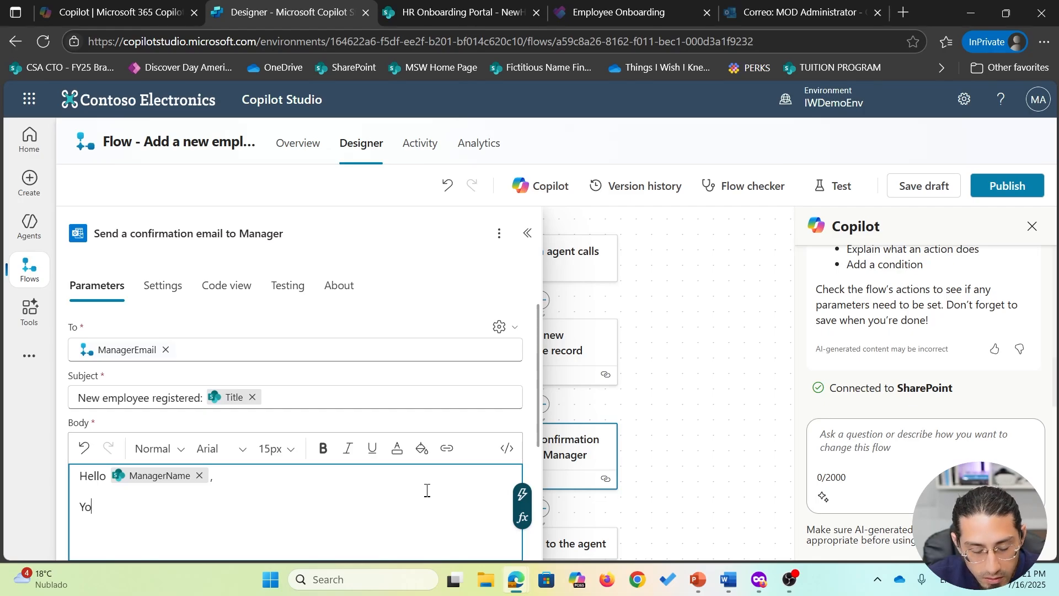
- Add 'Your new hire' Title 'has been successfully registered. Here are the details:' and a '- Department:' line
text(Your new hire)
click(522, 494)
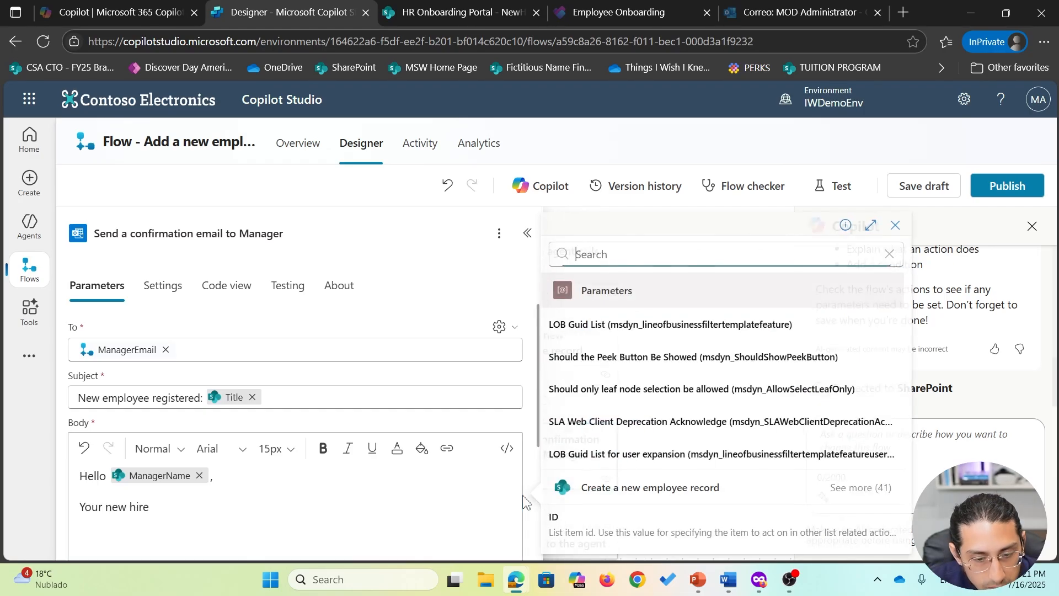
scroll(632, 485, down, 2)
click(629, 482)
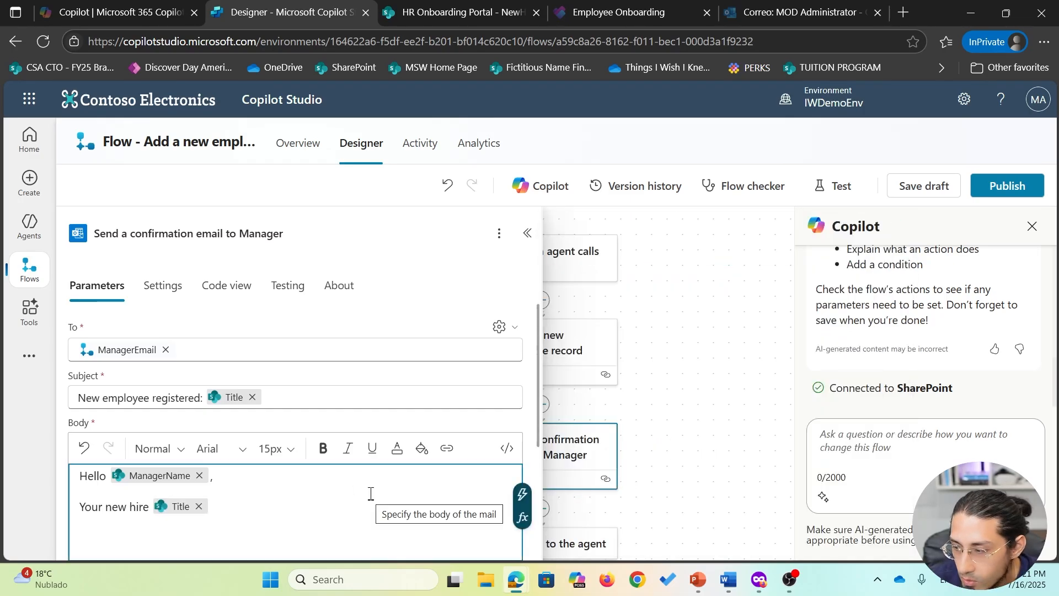
text(has been )
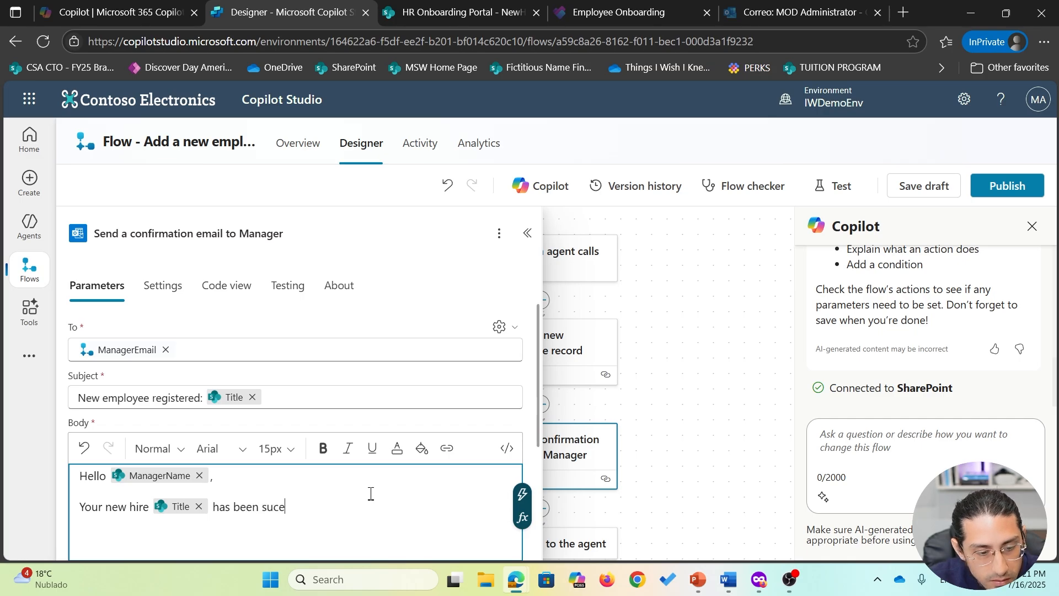
text(successfully registe)
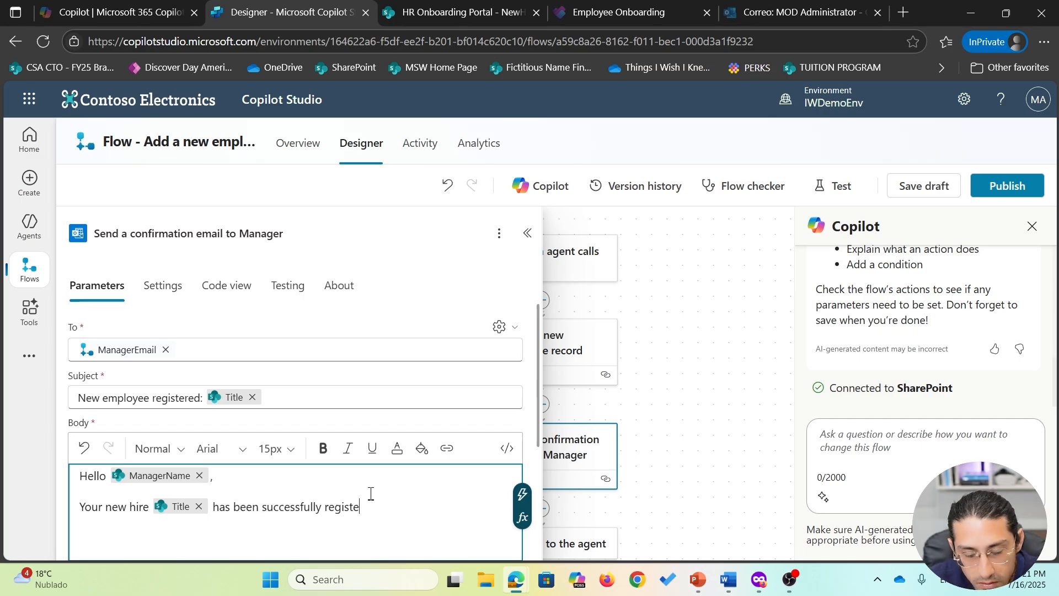
text(red. Here are the details:)
key(Return)
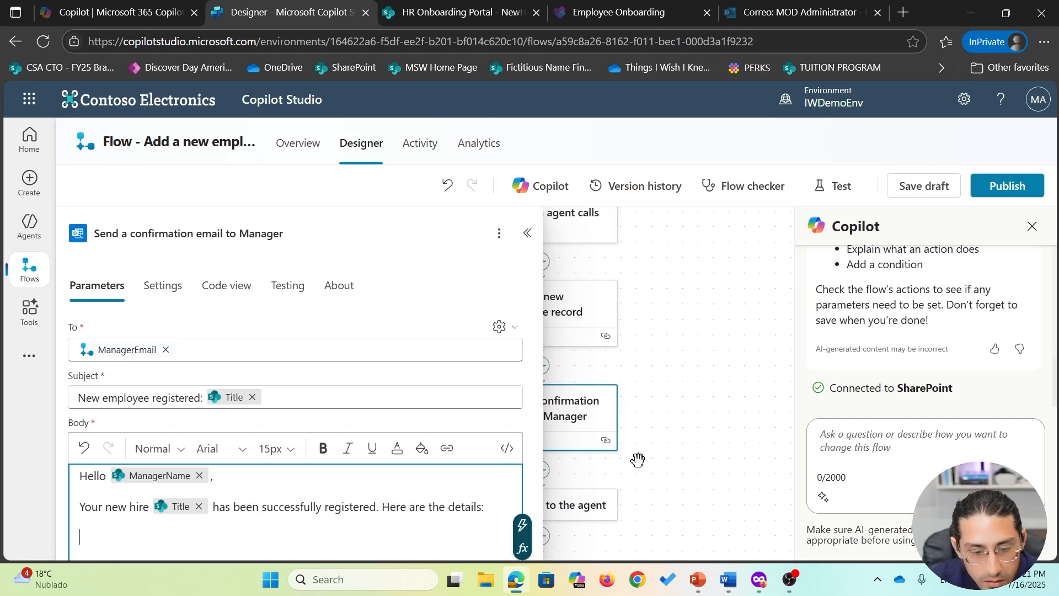
scroll(496, 464, down, 3)
scroll(453, 459, up, 2)
text(-)
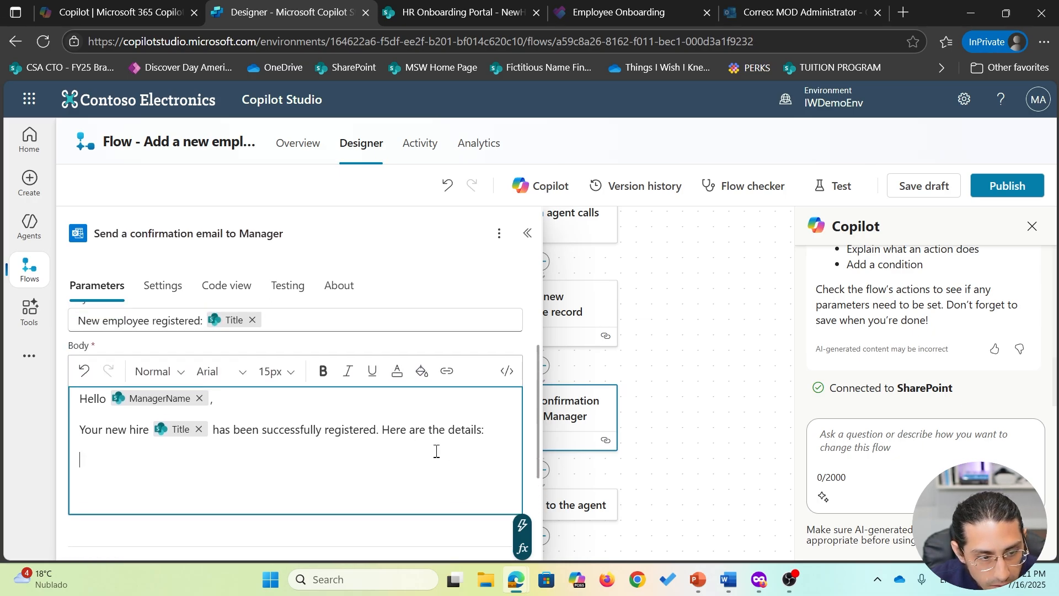
text( D)
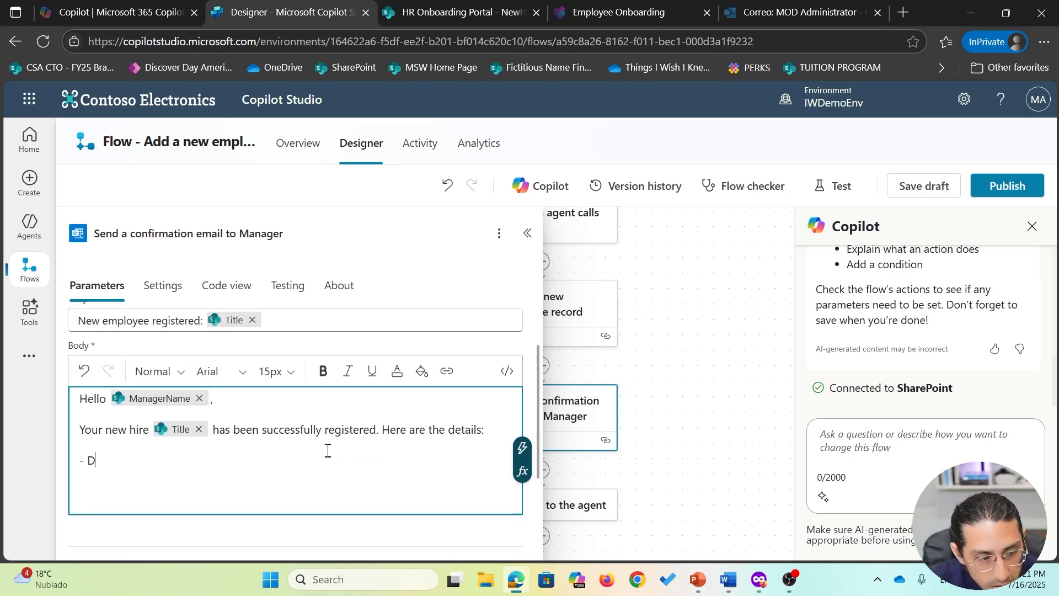
text(epartment:)
key(Return)
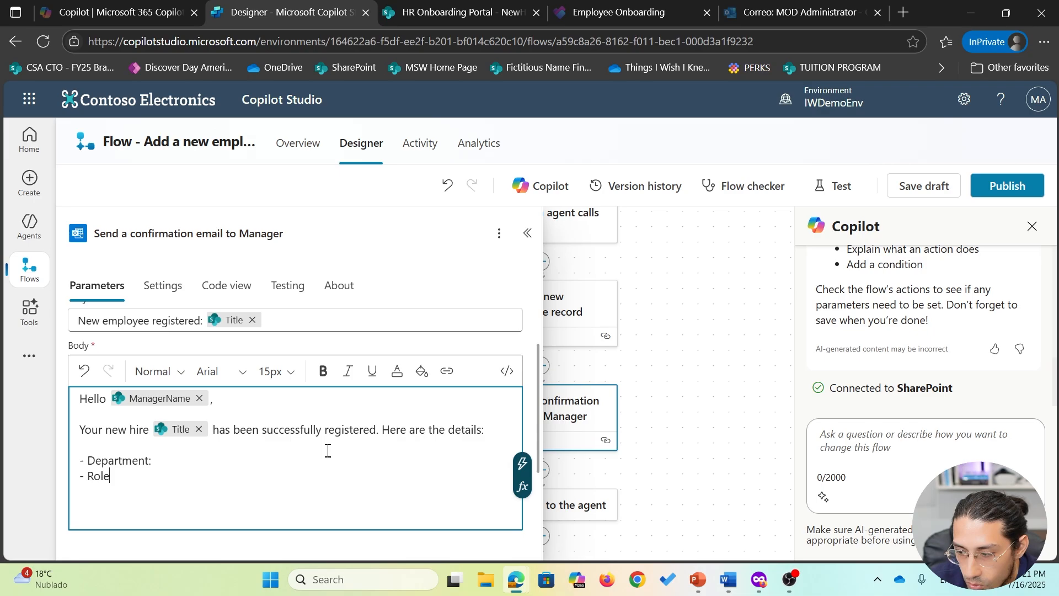
- Insert the Department and Role dynamic values into the details list
click(472, 464)
text(c)
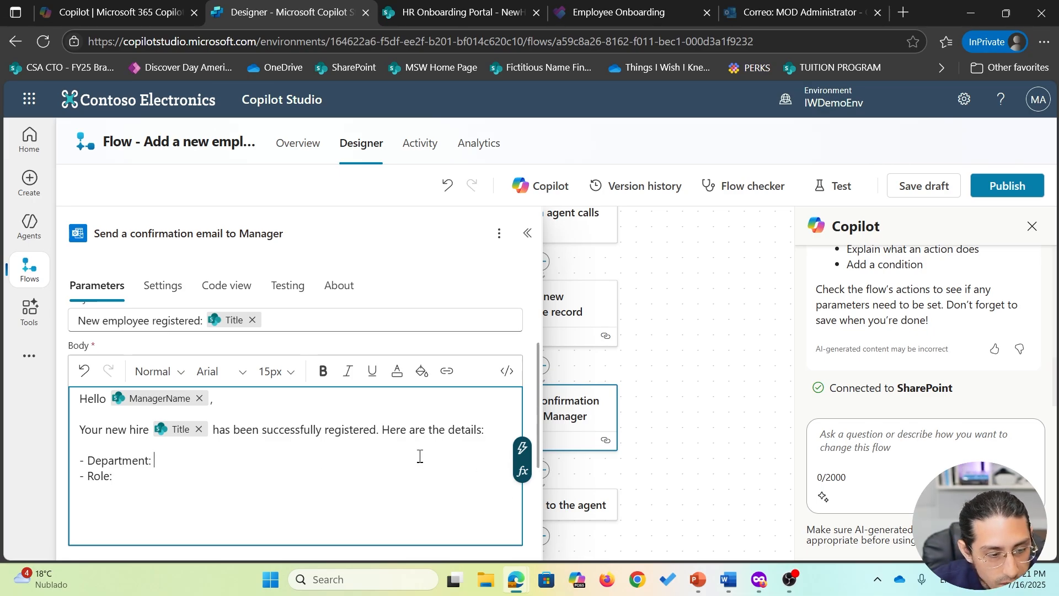
click(522, 448)
scroll(712, 461, down, 4)
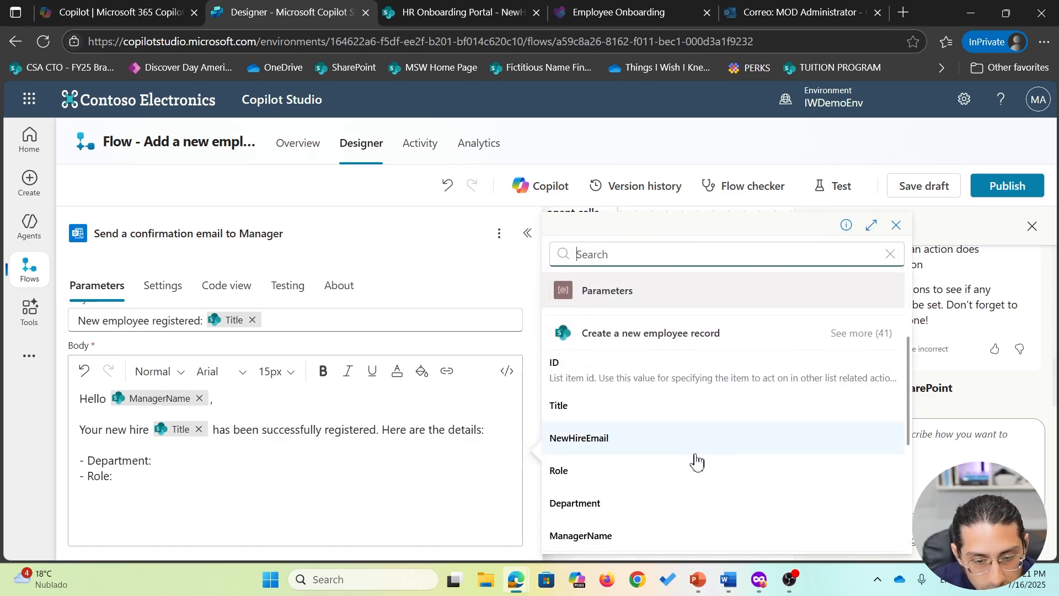
click(622, 503)
click(428, 478)
click(521, 451)
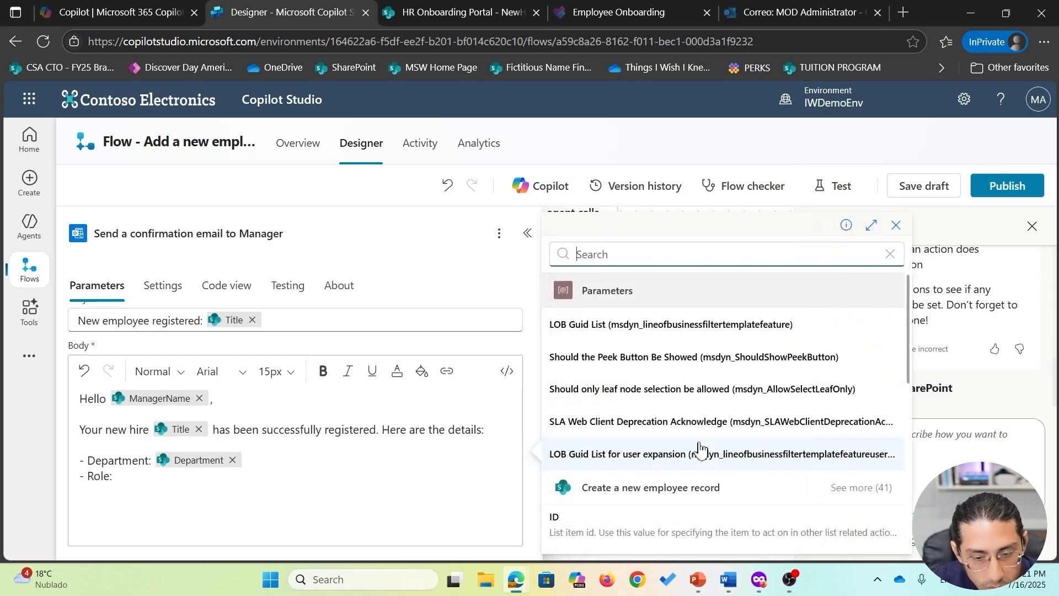
scroll(700, 451, down, 4)
click(656, 400)
- Bold the Department label and paste the closing message and sign-off below the Role line
drag(152, 462, 91, 458)
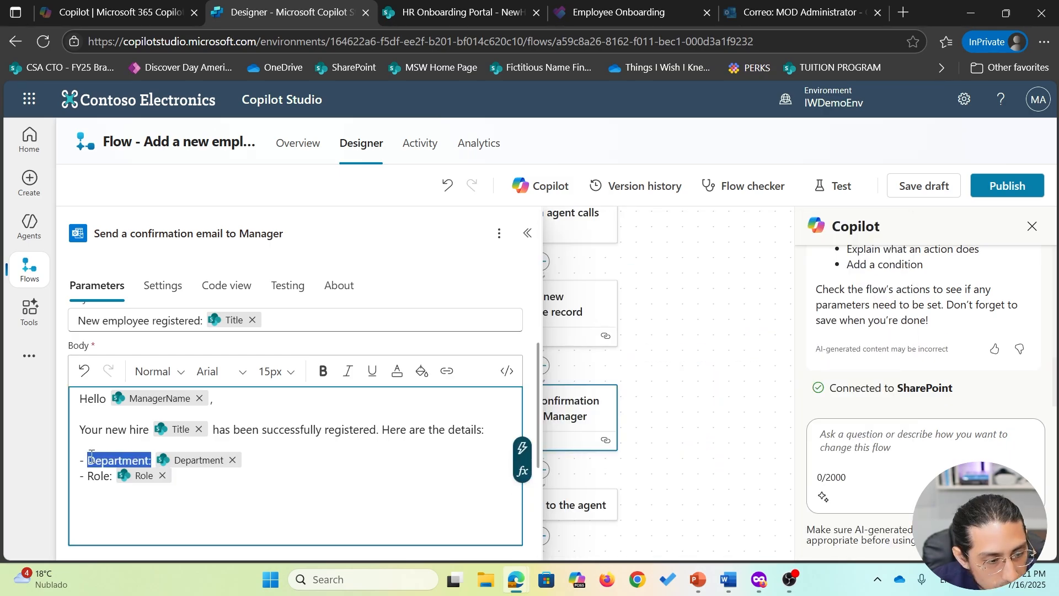
click(317, 376)
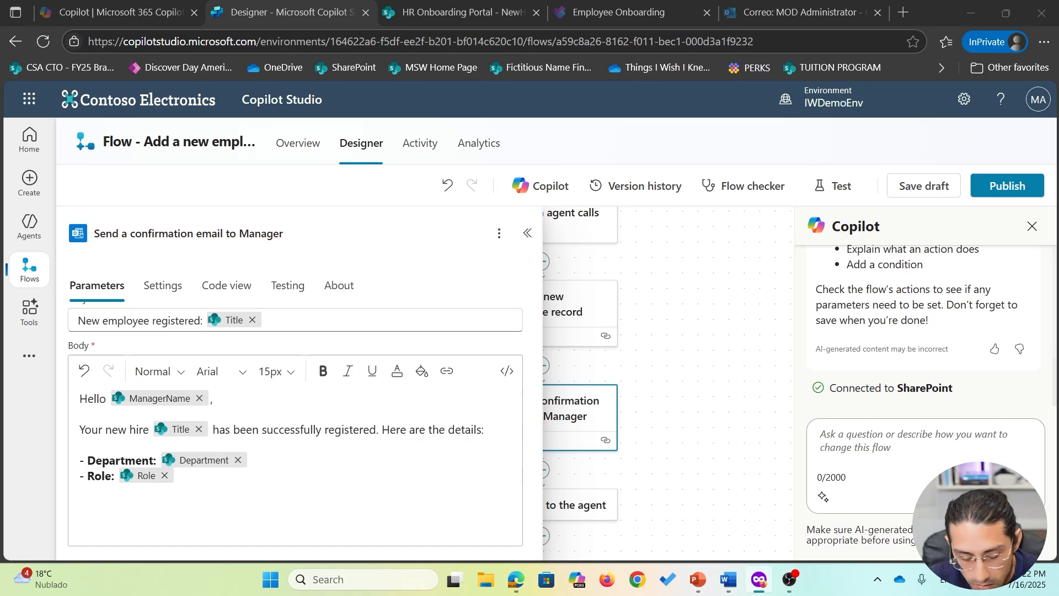
click(111, 506)
text(You may now proceed with assigning a buddy and requesting equipment if needed.  Regards, Onboarding Navigator Bot)
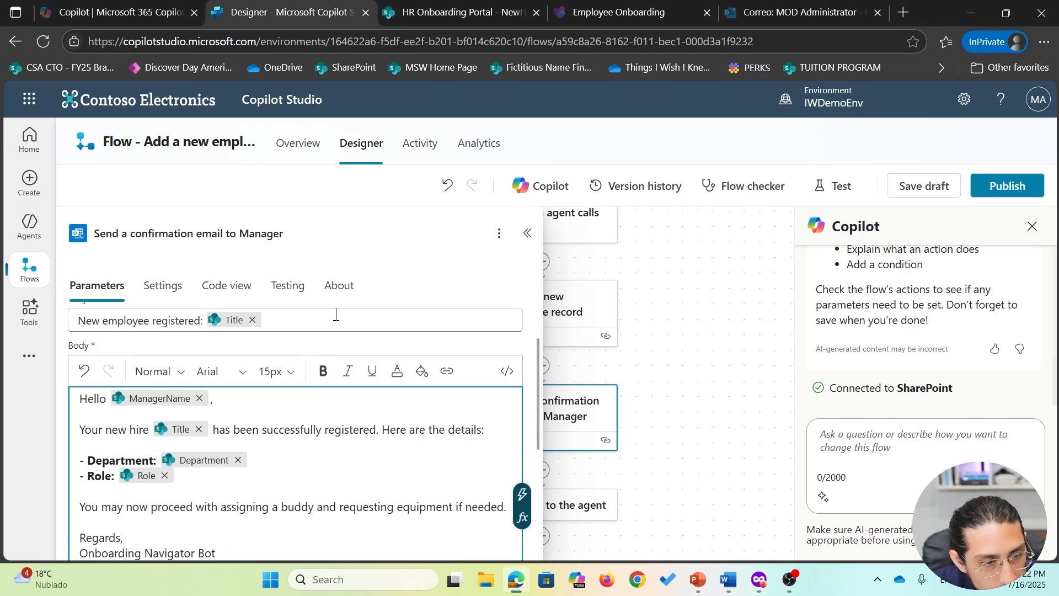
scroll(528, 451, down, 2)
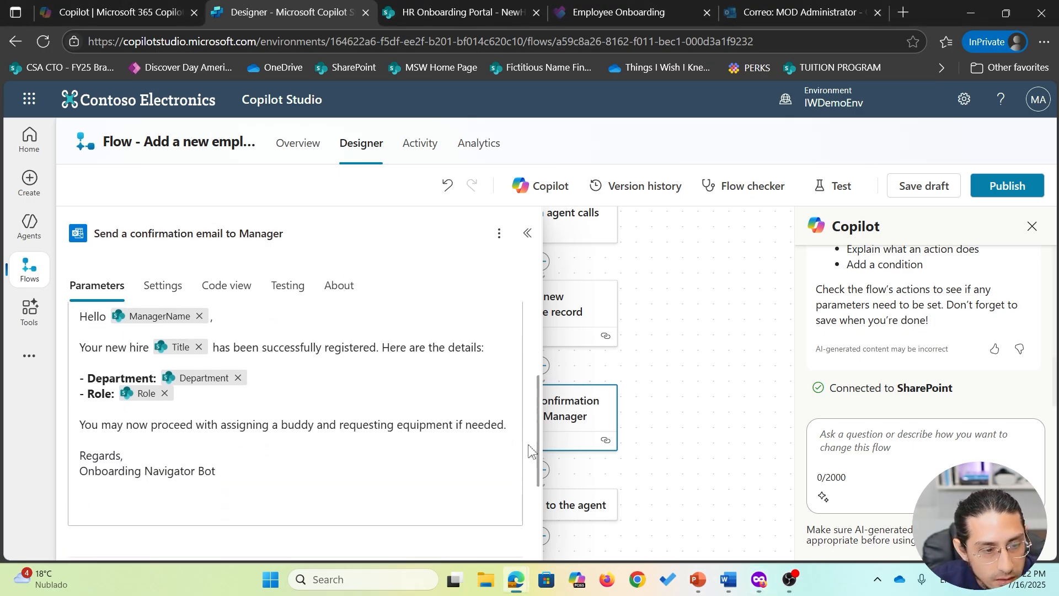
scroll(528, 452, down, 1)
scroll(529, 452, up, 5)
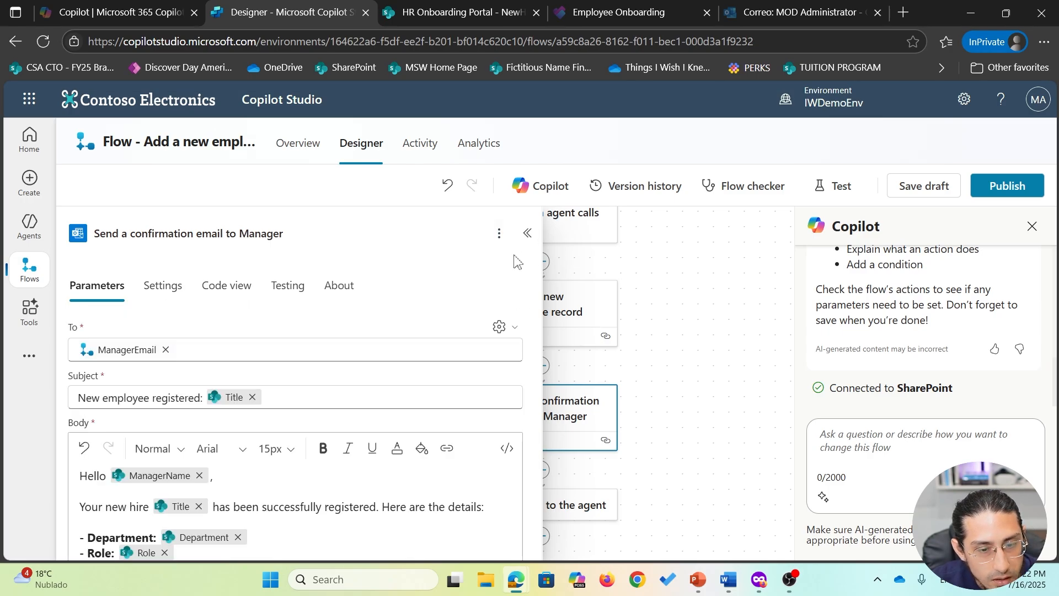
click(528, 233)
- Save the draft, then publish and test it with the earlier successful trigger run
click(921, 186)
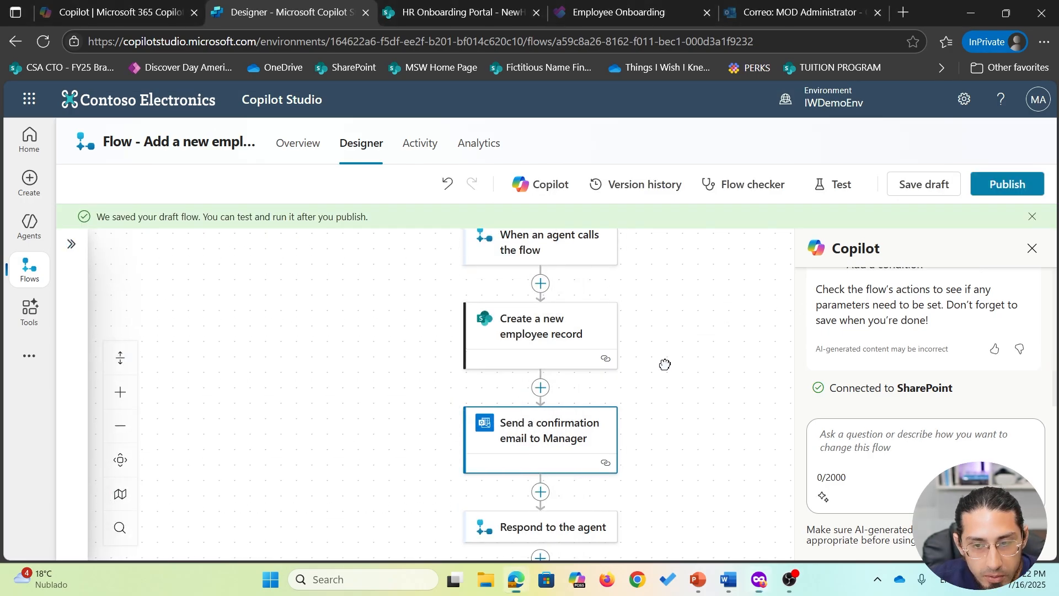
click(838, 183)
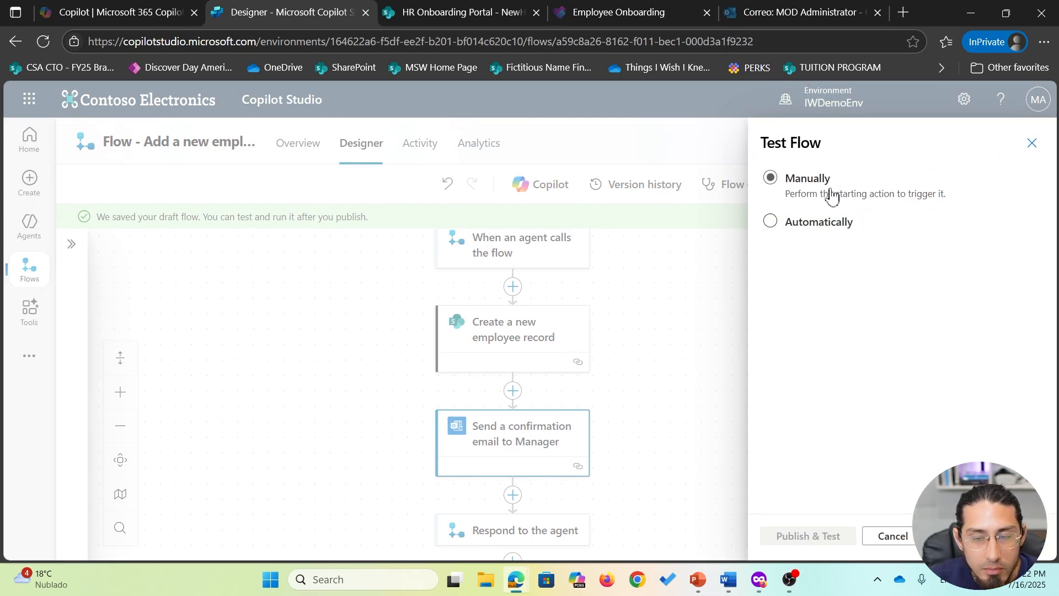
click(820, 226)
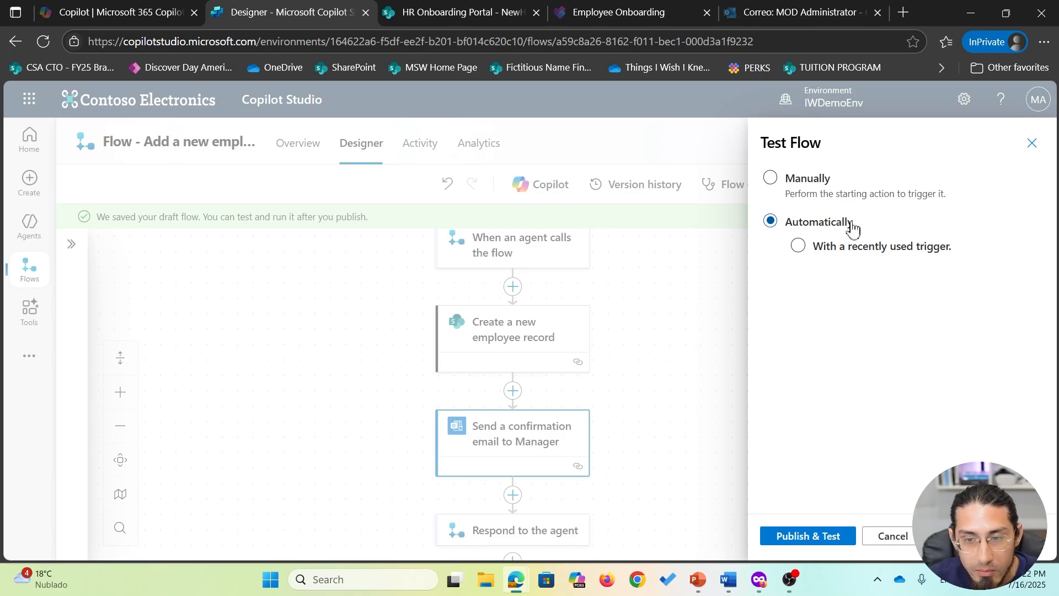
click(851, 249)
click(853, 278)
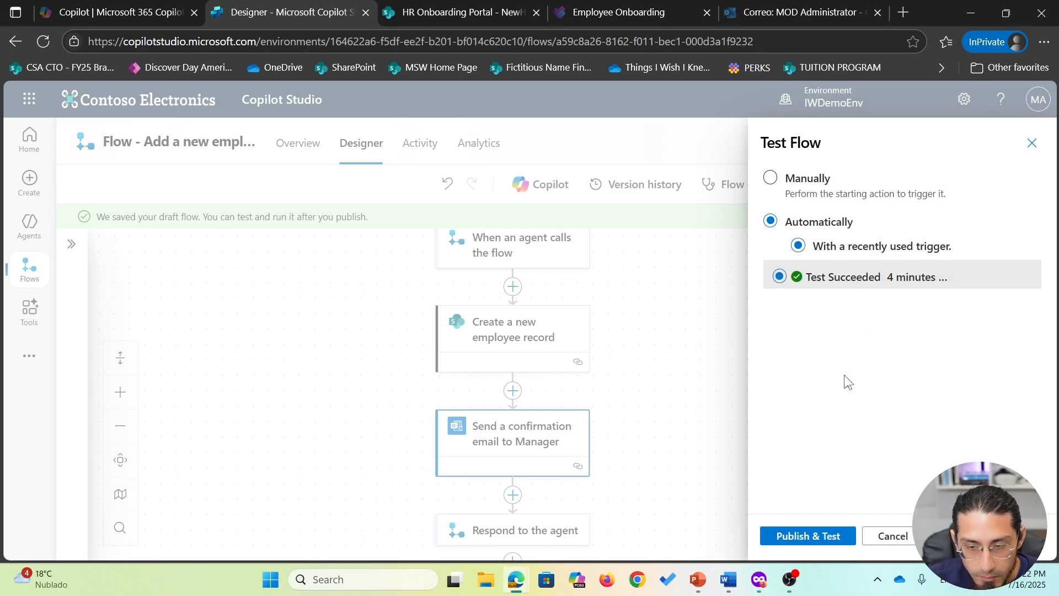
click(810, 538)
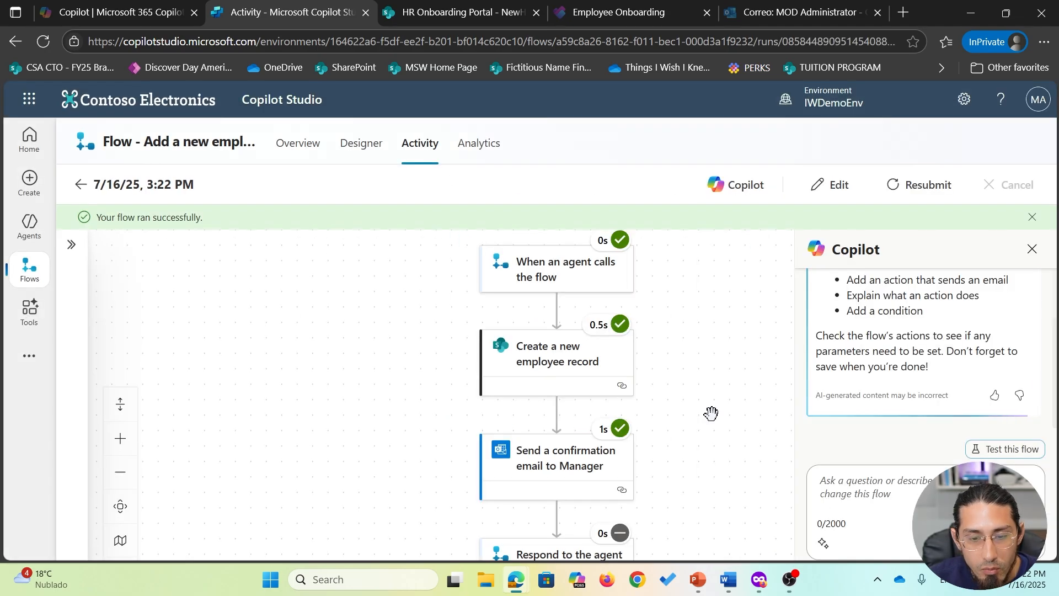
- Inspect the email step's raw outputs and raw inputs in the new run
scroll(703, 408, down, 3)
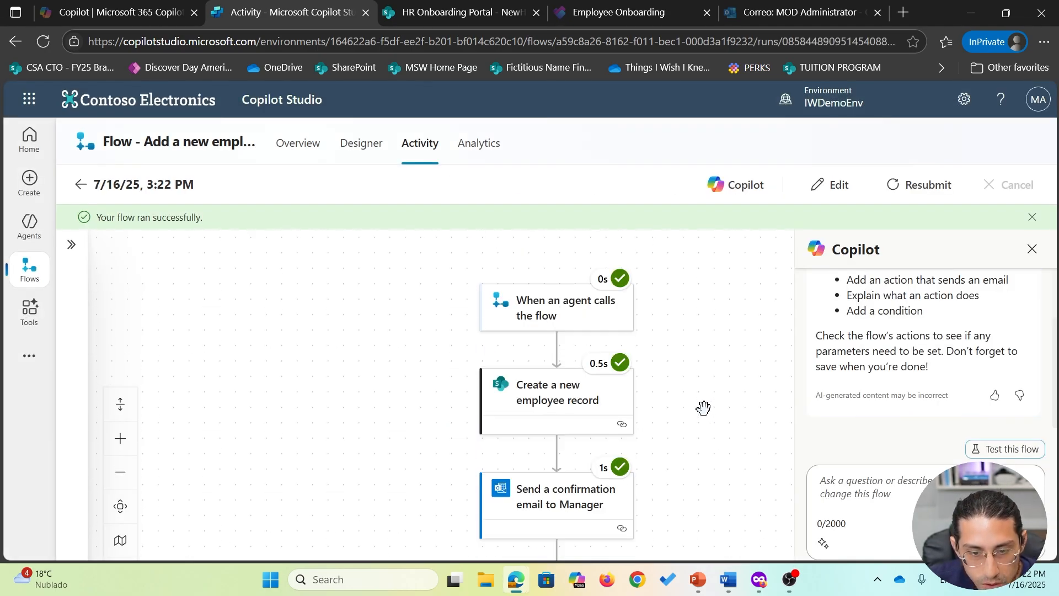
click(562, 411)
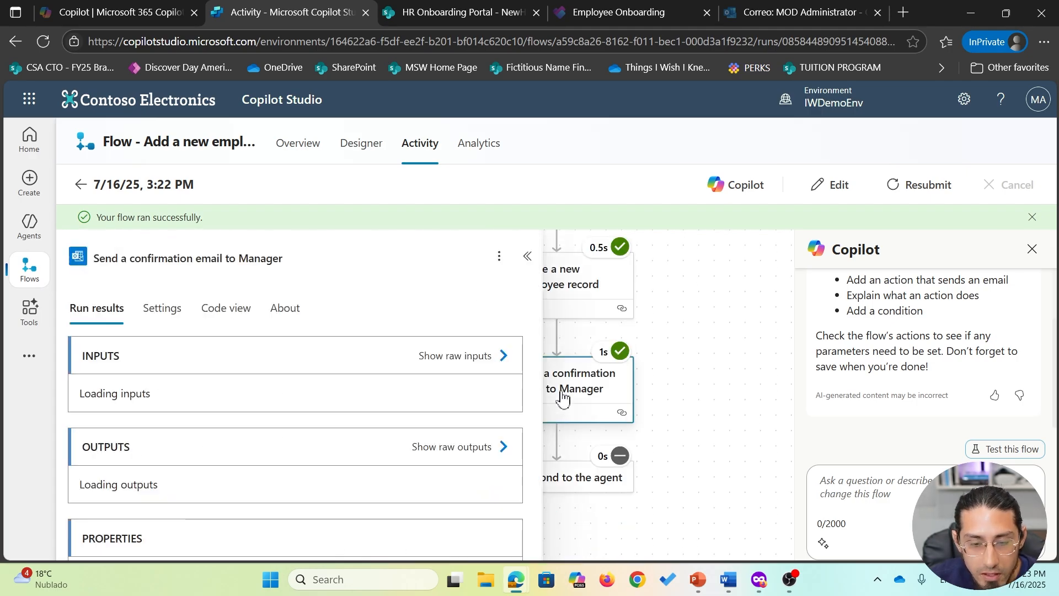
scroll(494, 399, down, 10)
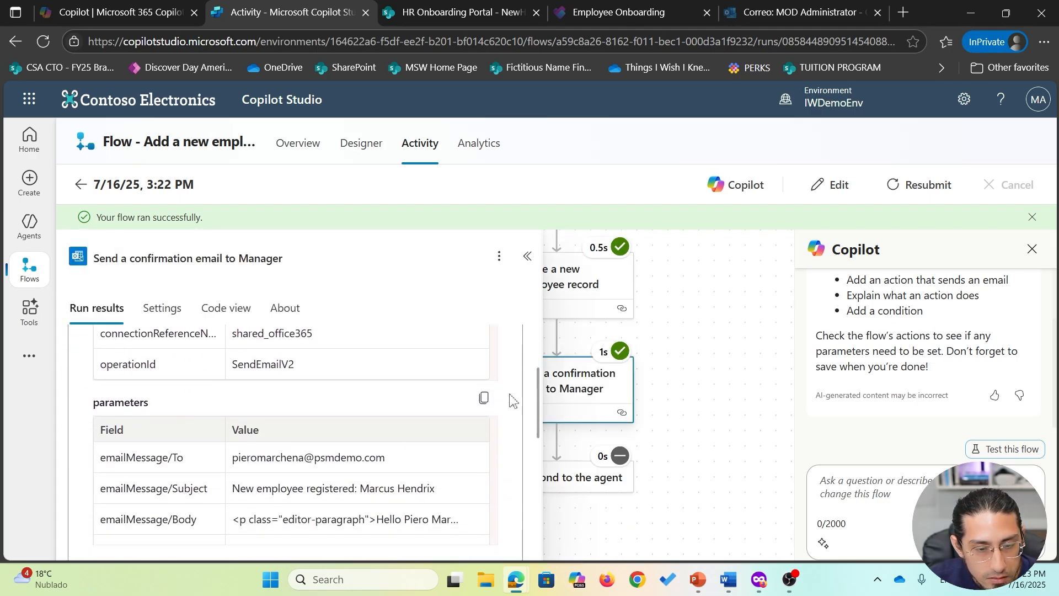
click(465, 366)
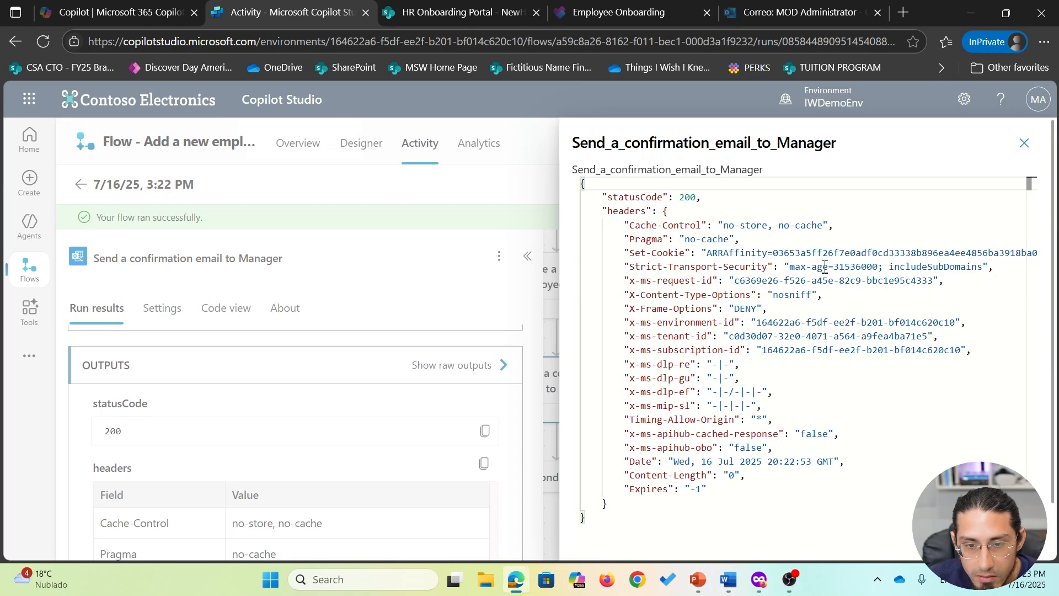
click(1025, 143)
scroll(477, 411, up, 6)
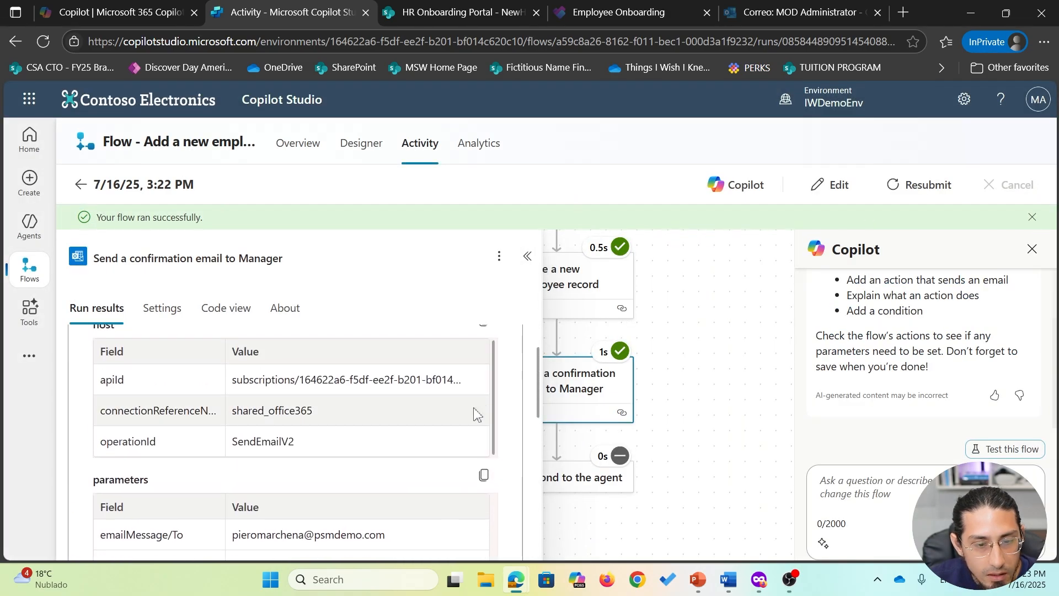
scroll(477, 411, up, 2)
click(469, 356)
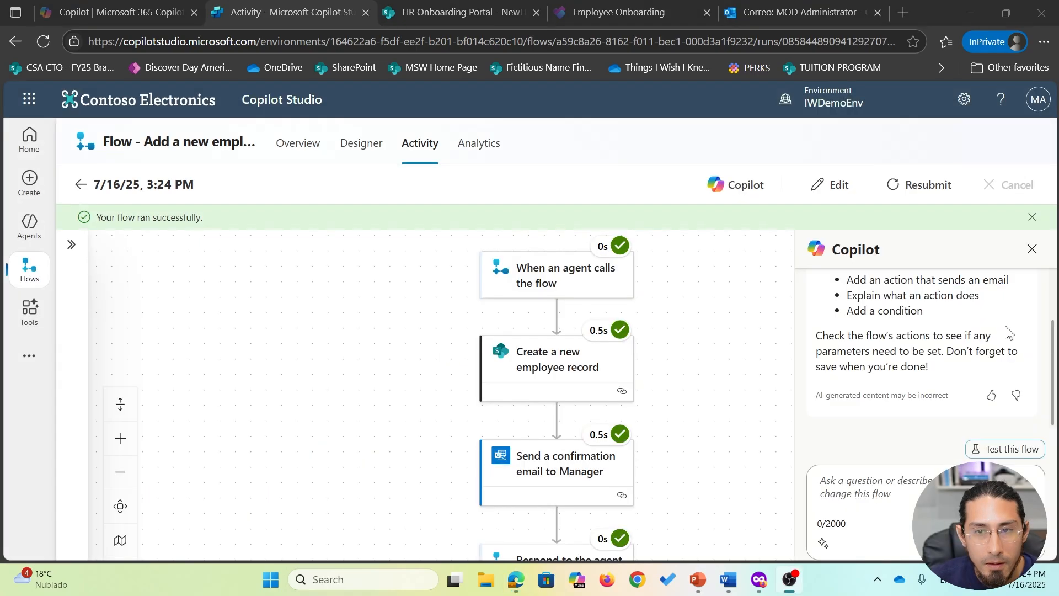
- Open the newest 'New employee registered' email in its own window, review the Engineering and Designer details, then return to Copilot Studio
click(796, 8)
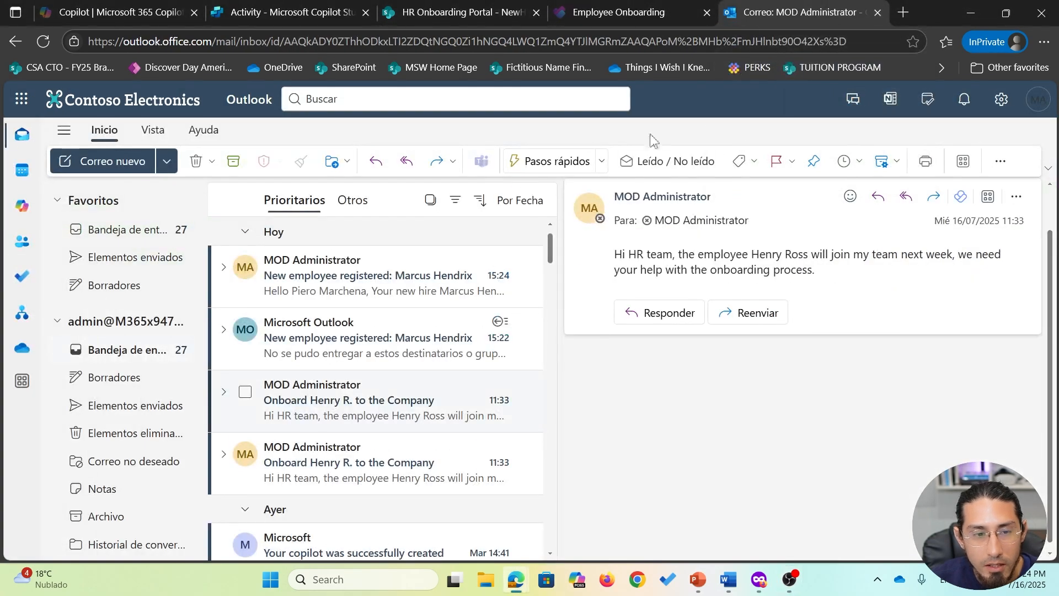
click(382, 282)
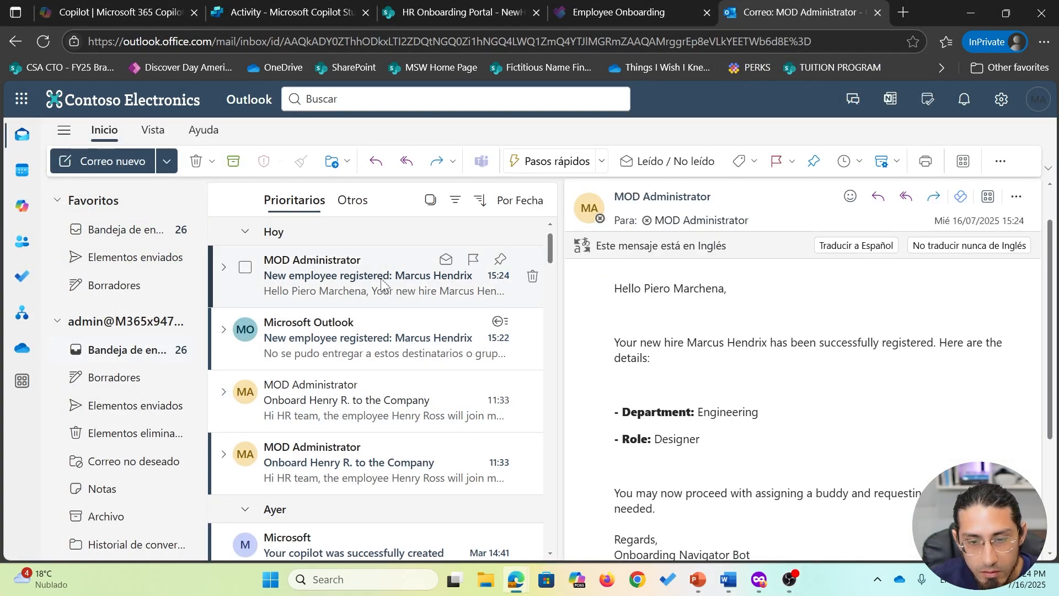
double_click(382, 283)
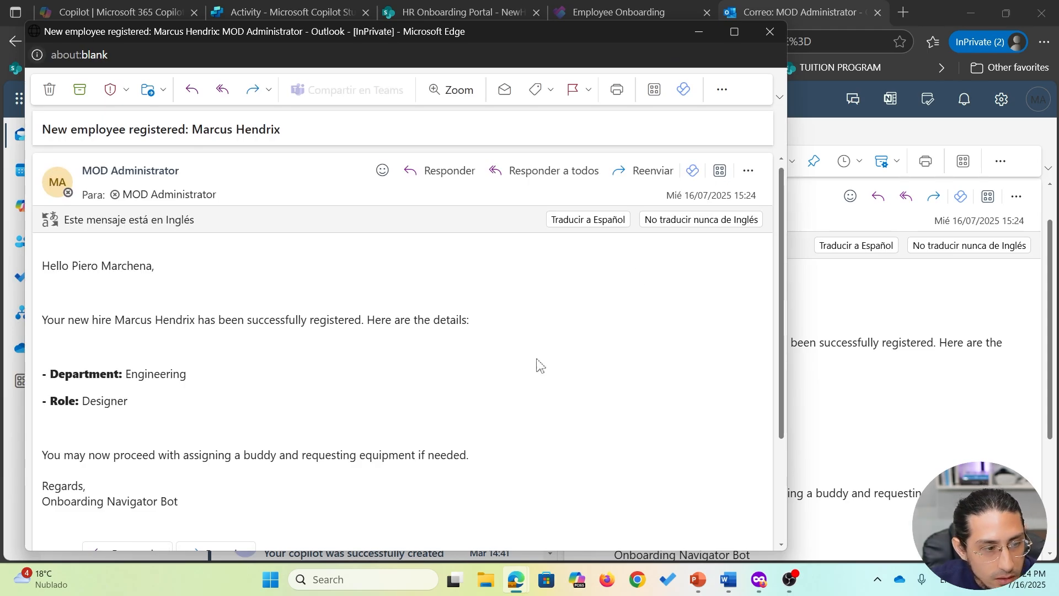
scroll(219, 333, down, 2)
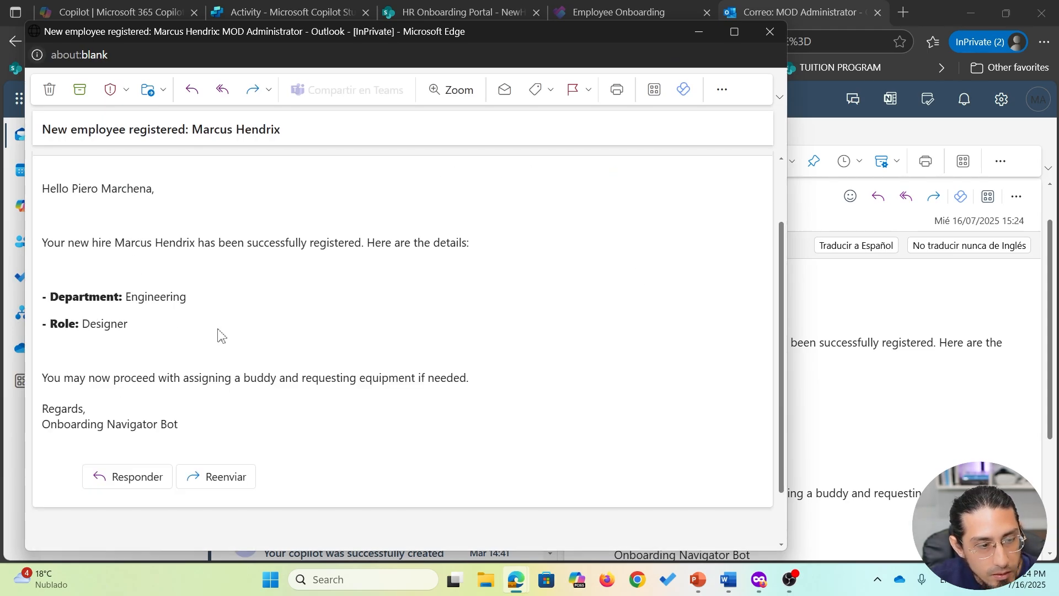
scroll(219, 333, up, 2)
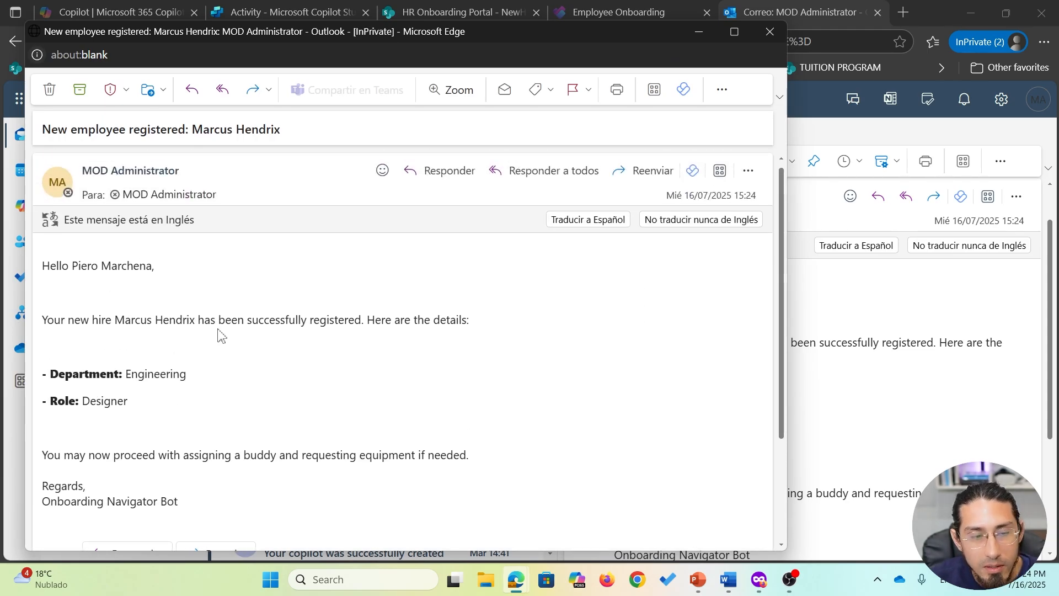
click(771, 31)
click(464, 12)
click(309, 12)
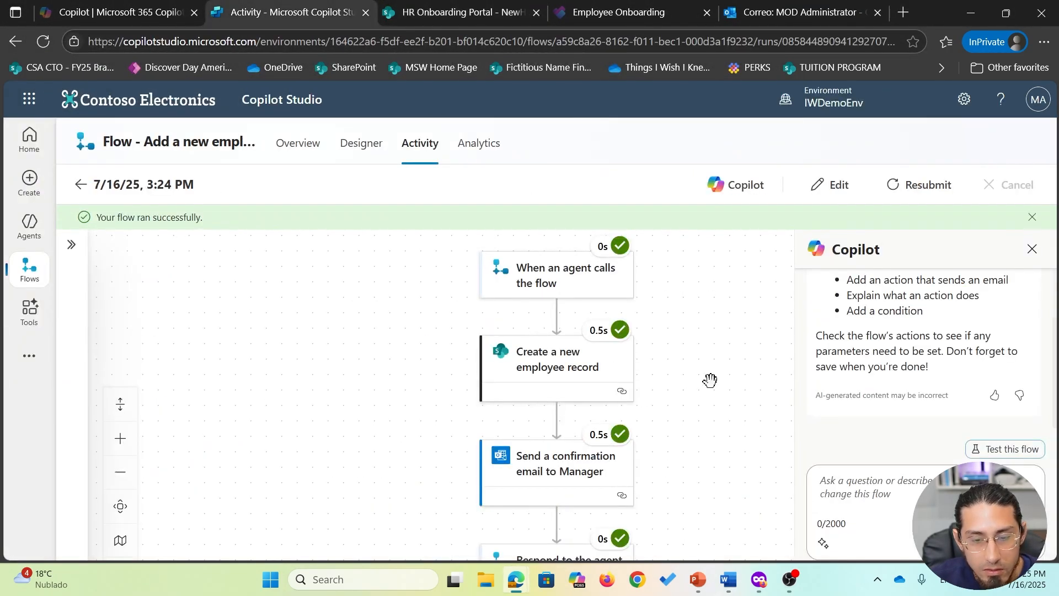
- Reopen the flow in the designer and scroll down to the Respond to the agent step
drag(723, 374, 686, 340)
drag(685, 341, 704, 304)
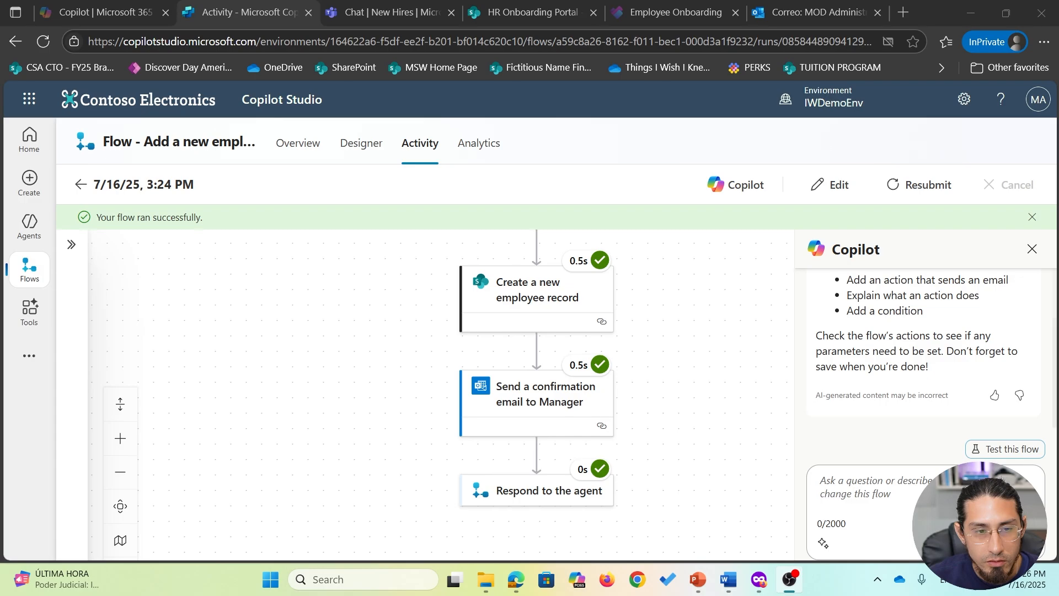
click(839, 189)
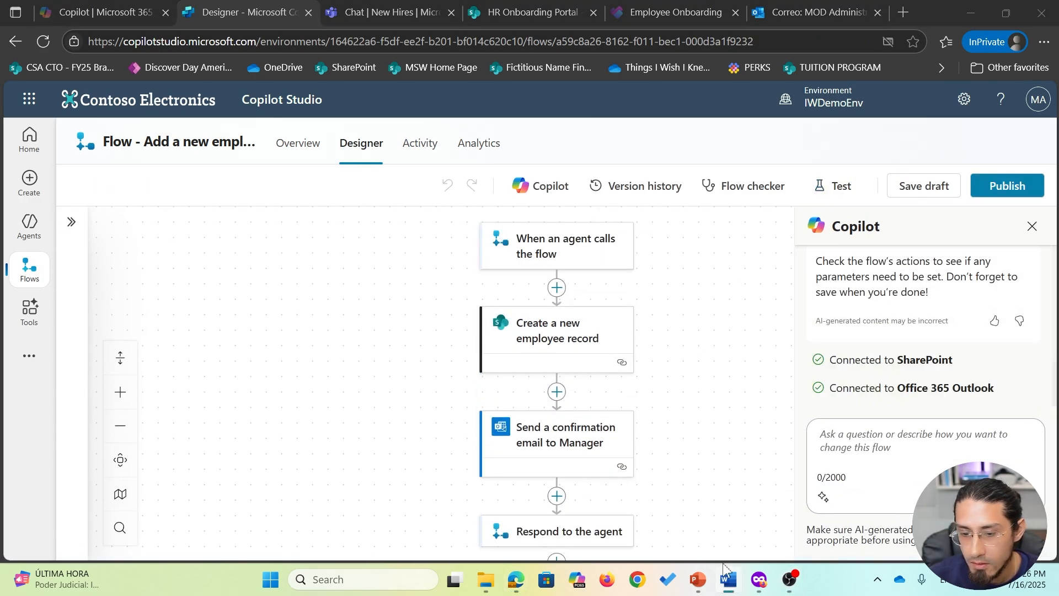
scroll(594, 418, down, 2)
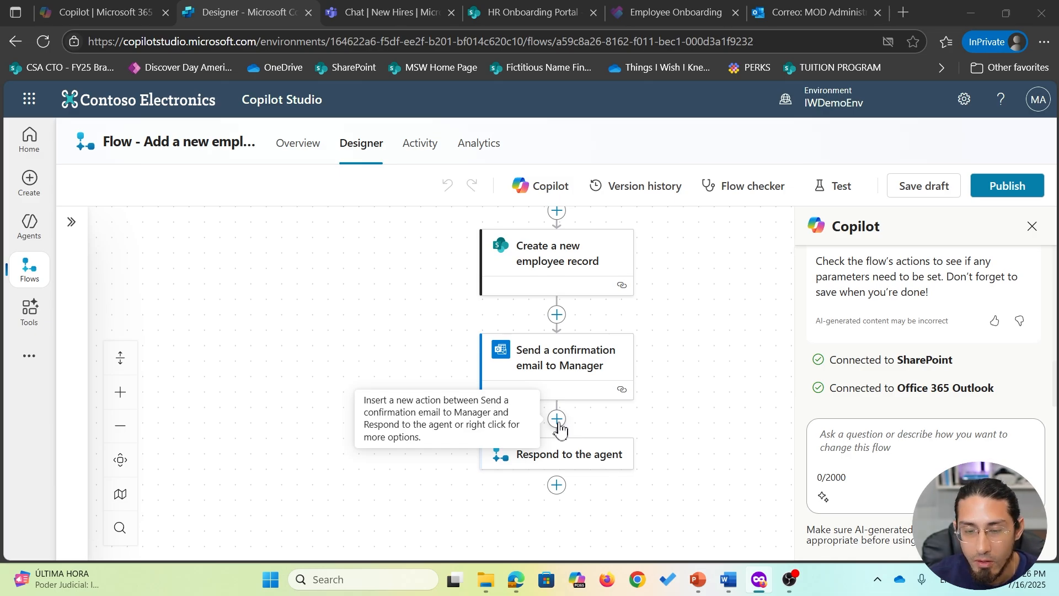
- Add a Microsoft Teams 'Post message in a chat or channel' step after the confirmation email
click(558, 421)
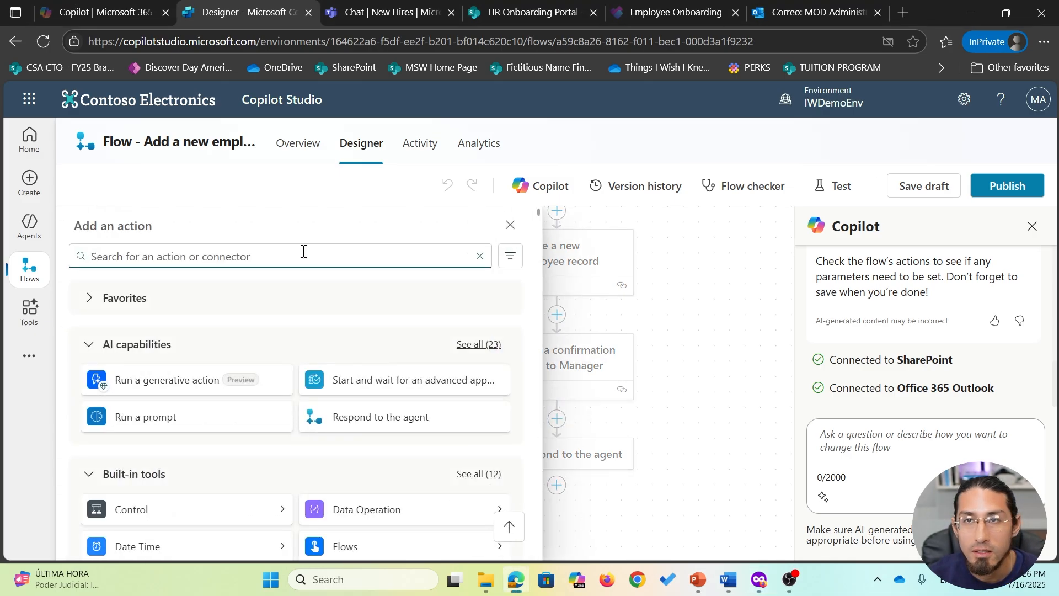
text(teams)
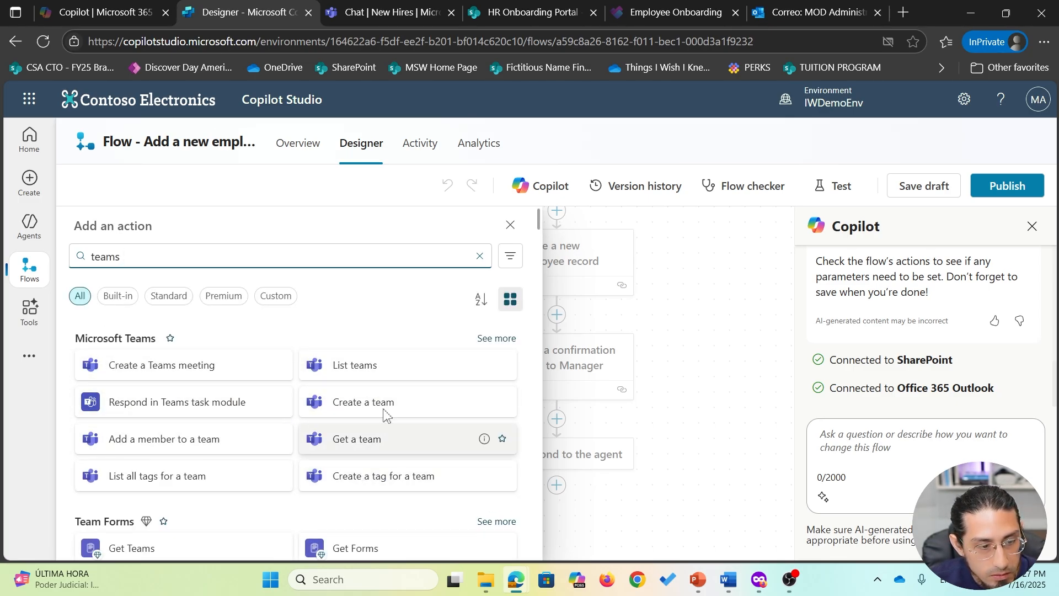
click(499, 338)
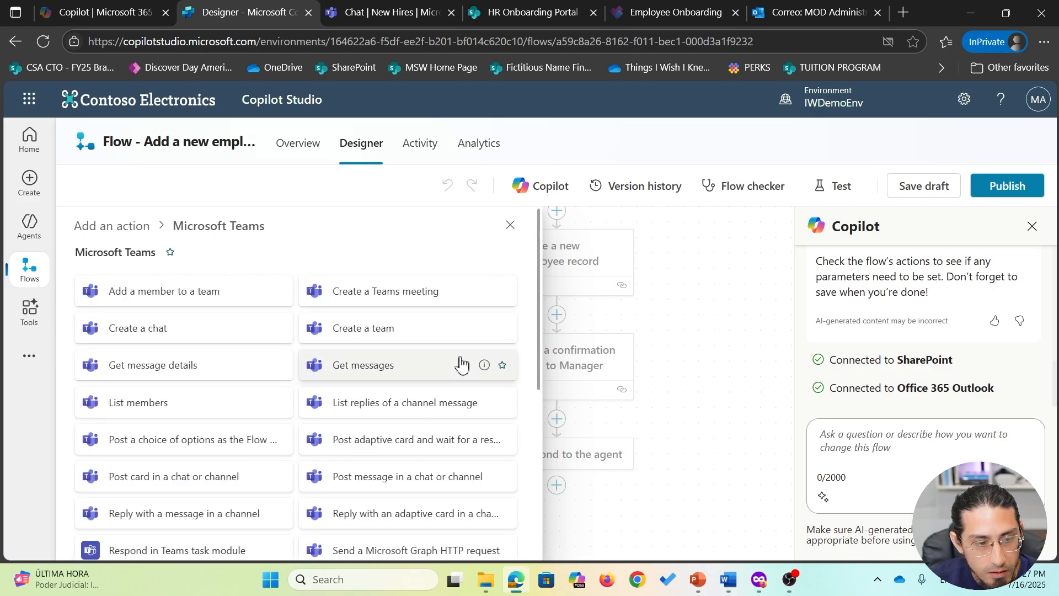
scroll(217, 385, down, 5)
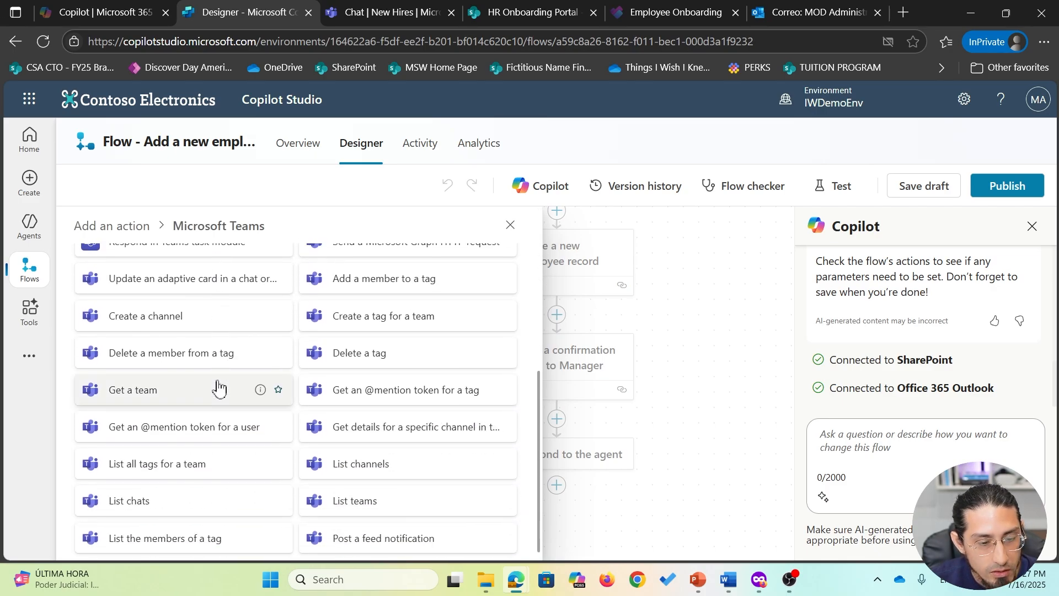
scroll(220, 388, up, 5)
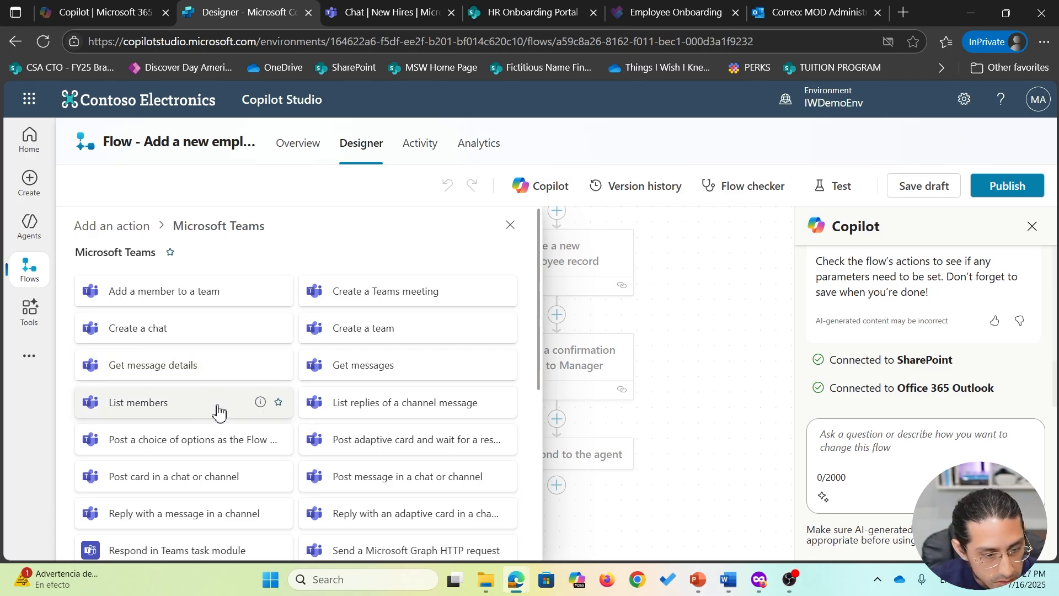
click(409, 488)
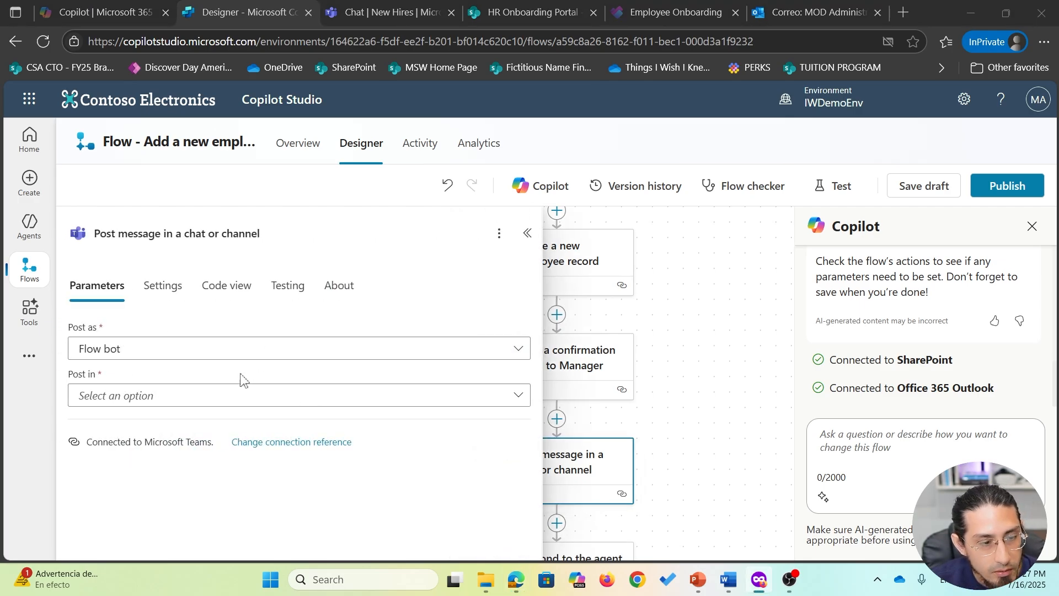
- Post as Flow bot to a Channel: team HR and People Operations, channel New Hires
click(258, 356)
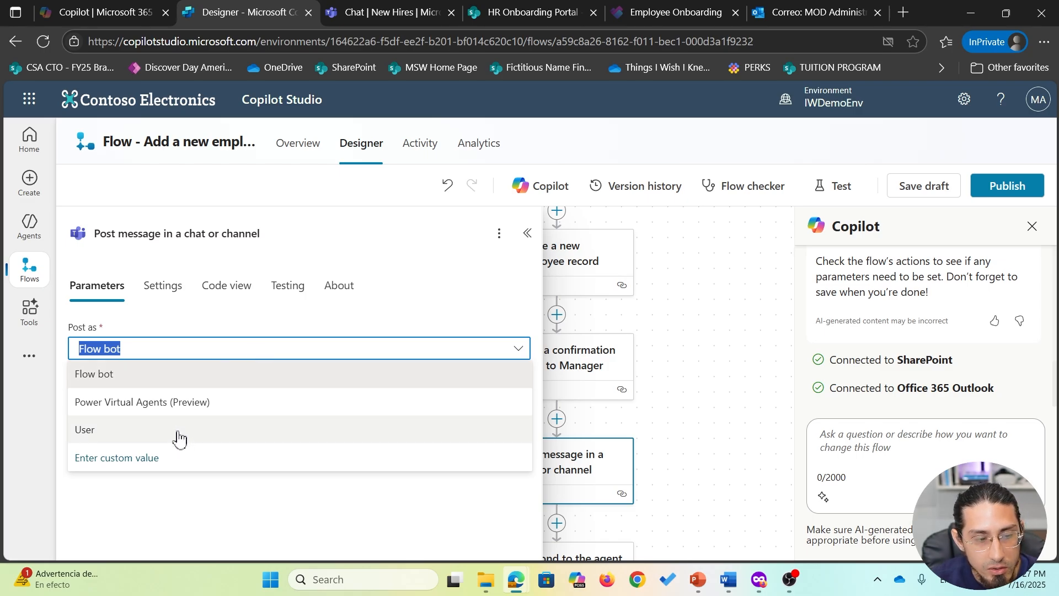
click(186, 324)
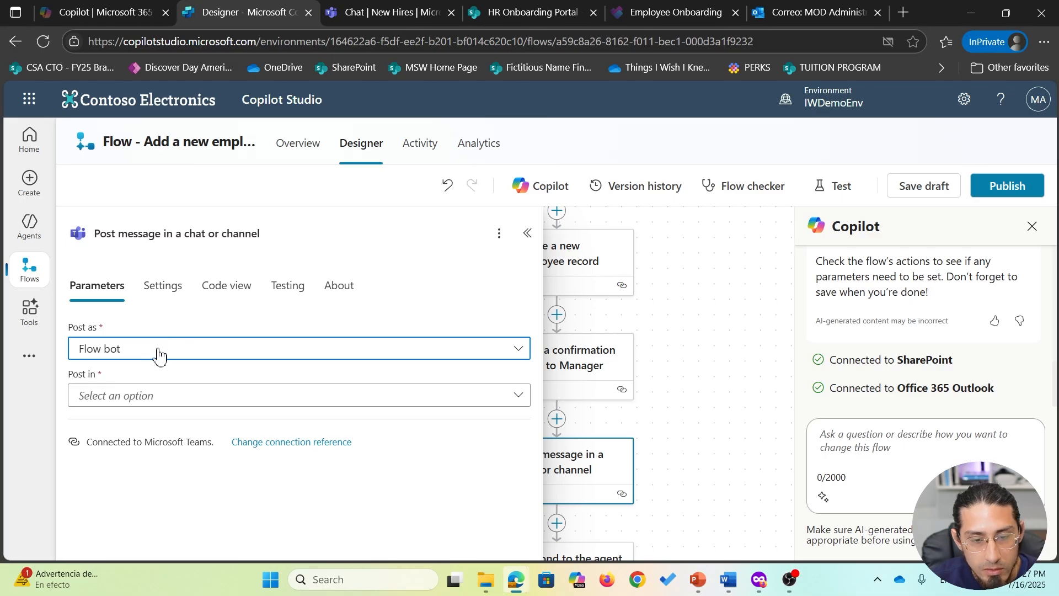
click(334, 402)
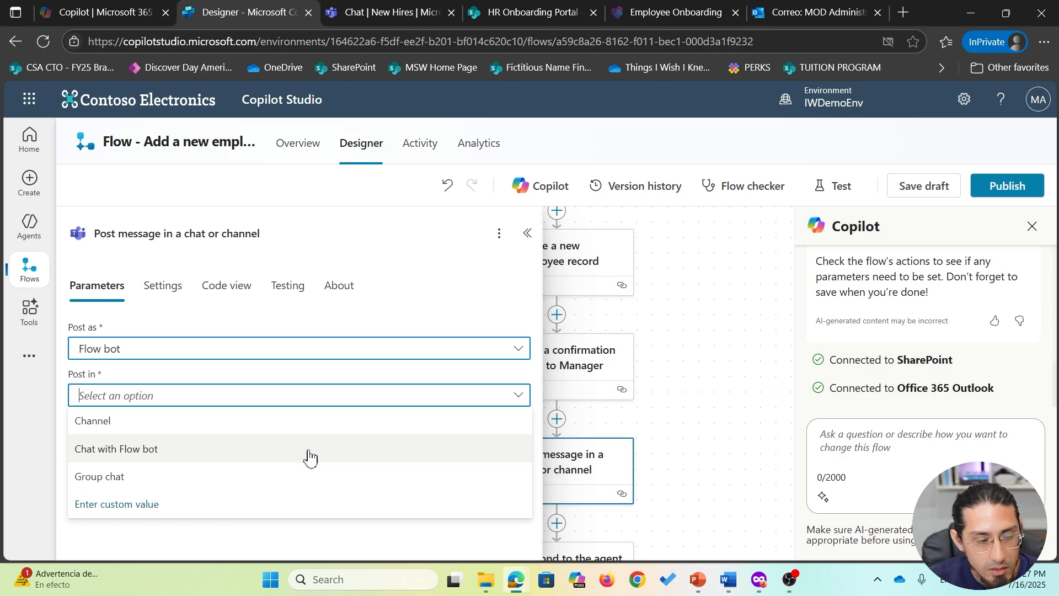
click(306, 422)
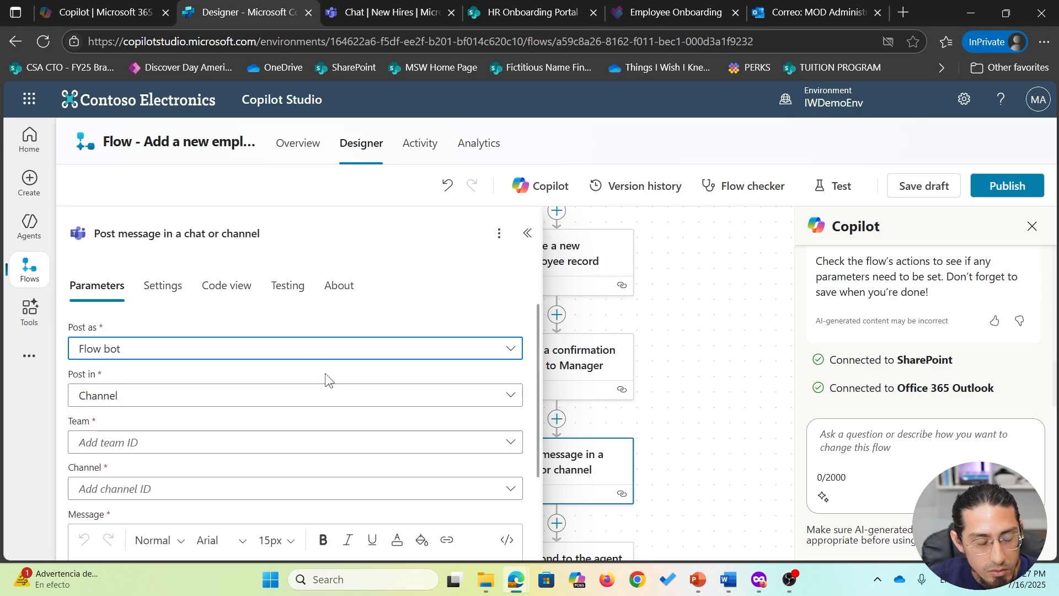
scroll(328, 380, down, 2)
click(513, 366)
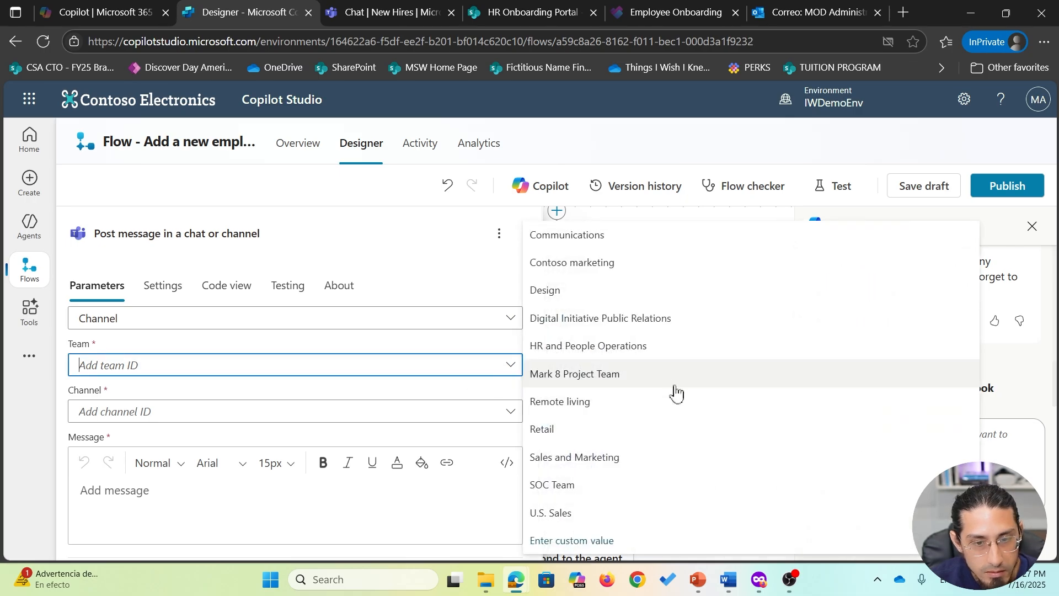
click(599, 356)
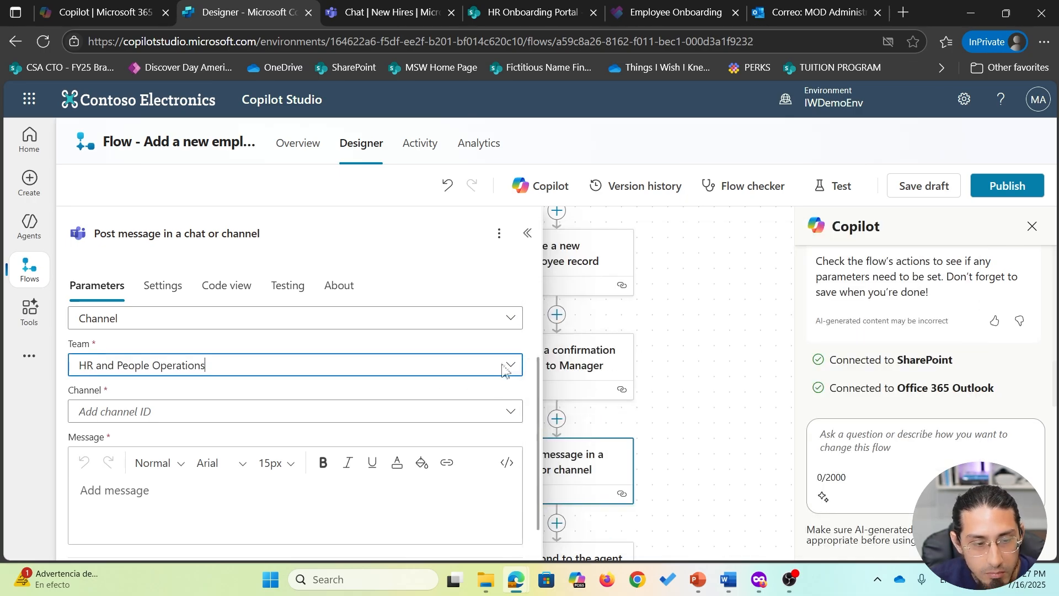
click(513, 415)
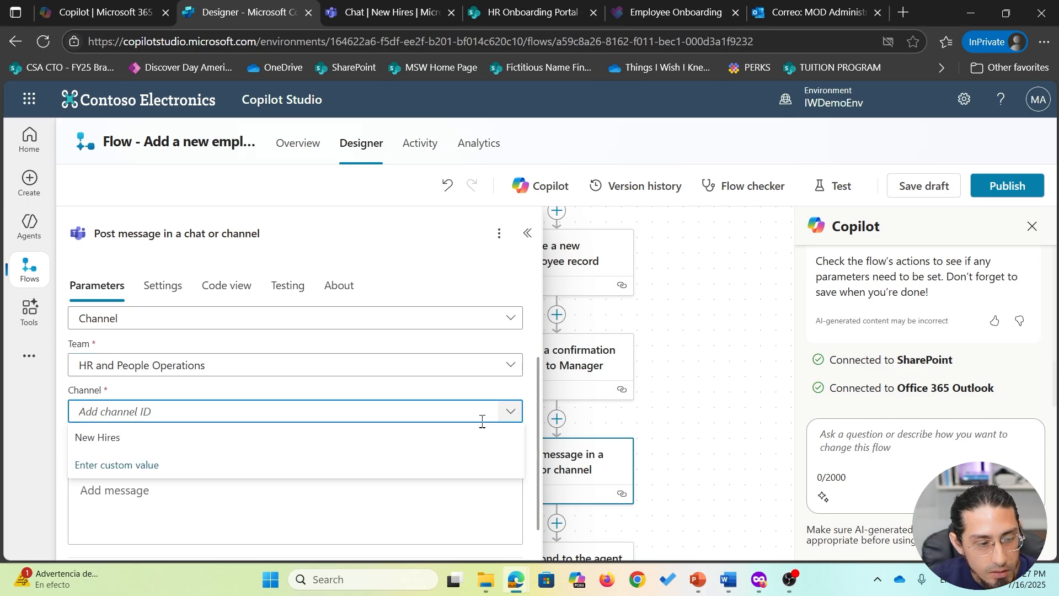
click(291, 438)
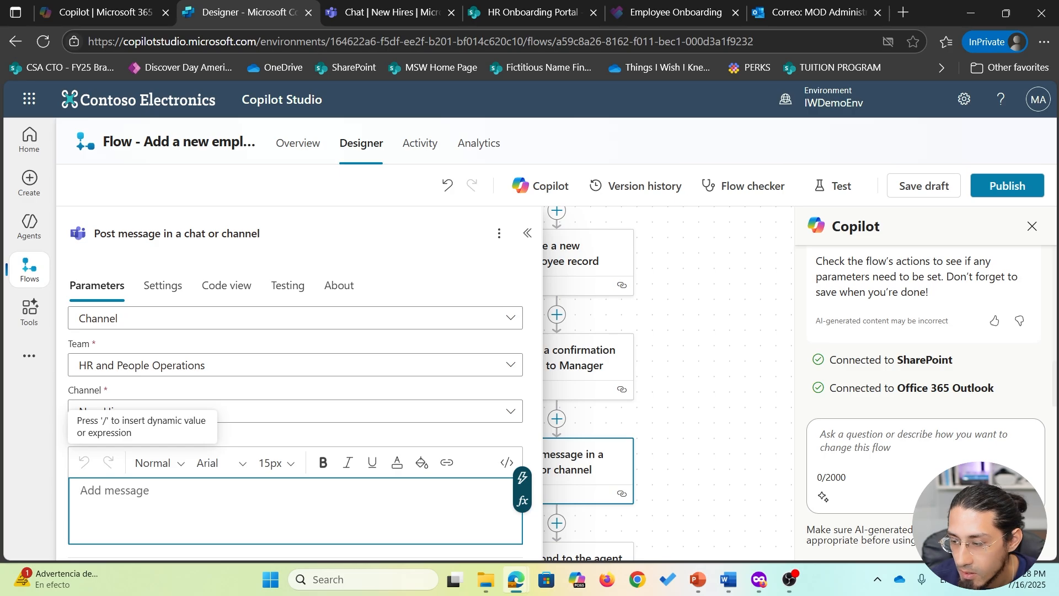
- Paste the 'New hire registered:' message template and start clearing its placeholder values
key(alt+Tab)
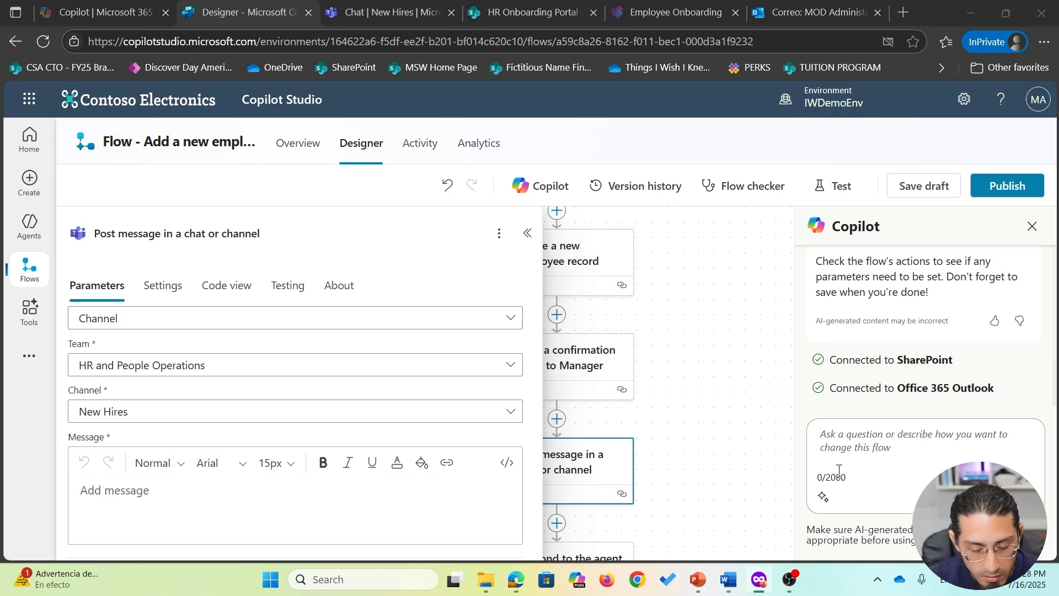
click(198, 488)
key(ctrl+v)
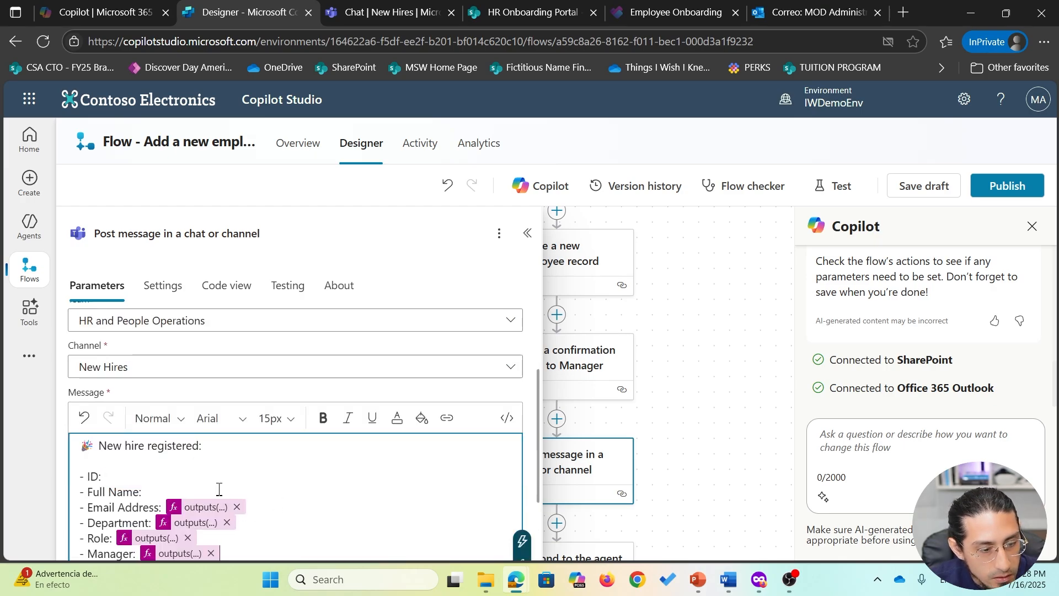
click(237, 507)
click(230, 524)
- Clear the Department, Role and Manager placeholders and insert the record's ID after the ID label
click(227, 522)
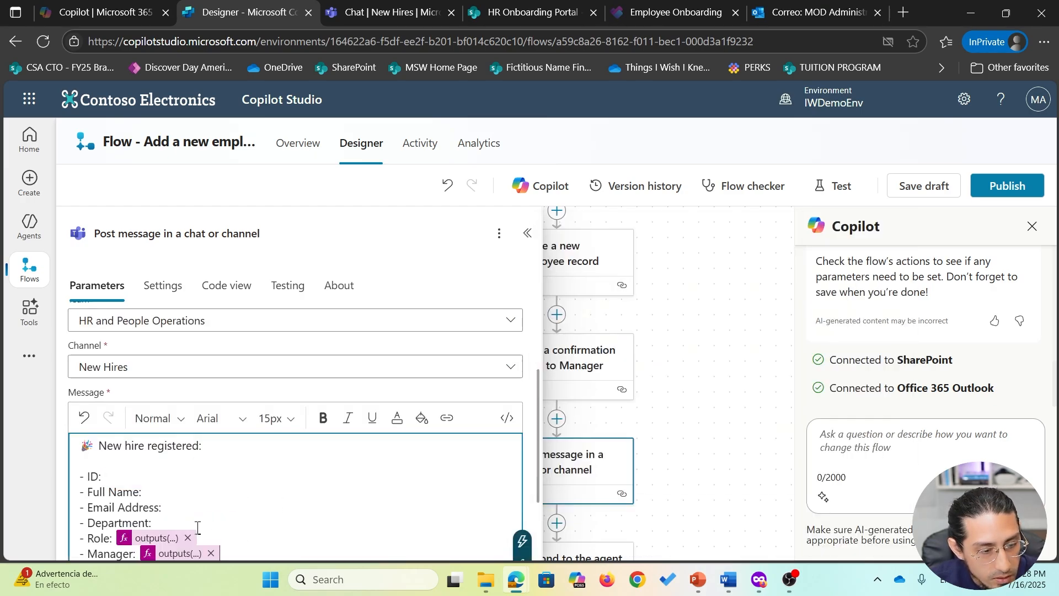
click(189, 538)
click(213, 478)
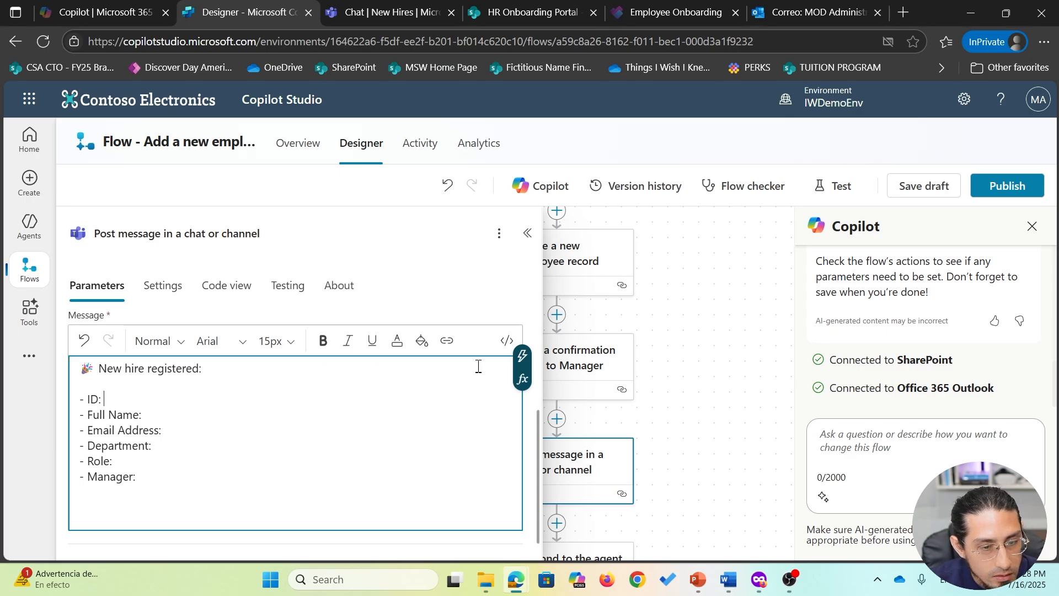
click(522, 356)
scroll(703, 442, down, 1)
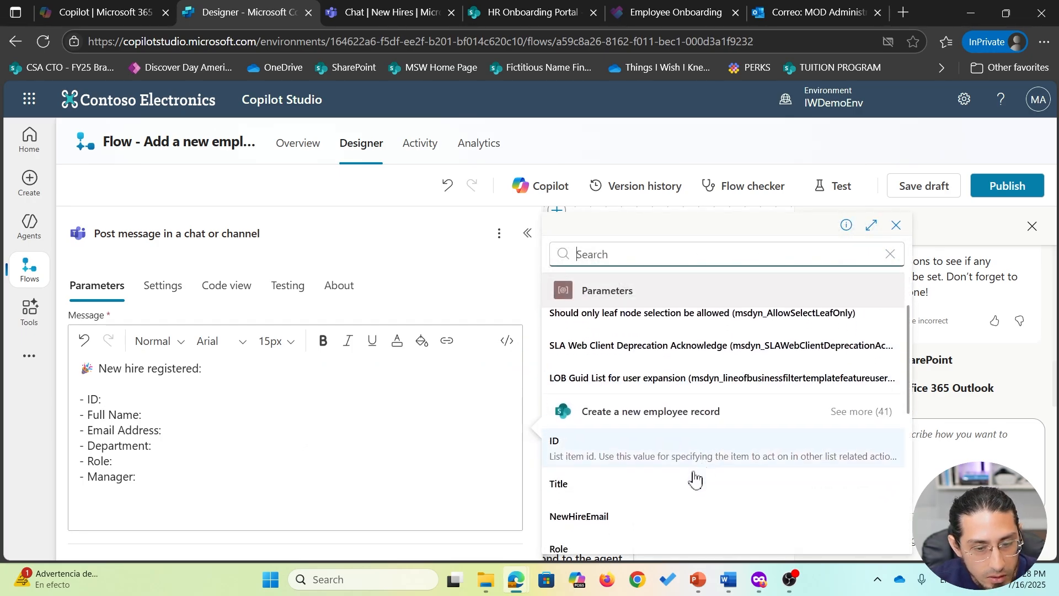
click(612, 458)
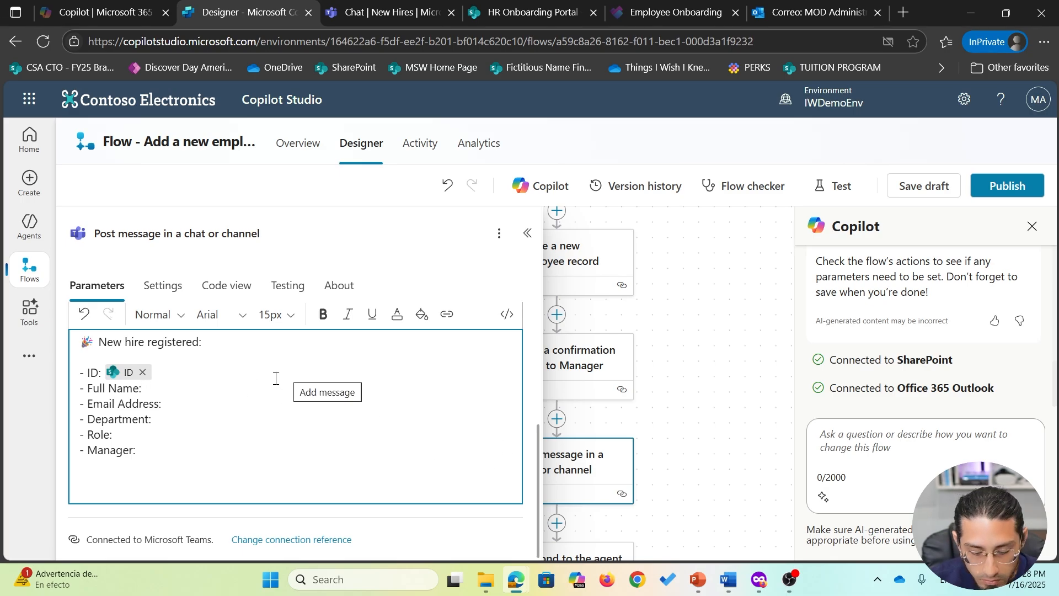
- Insert the record's Title on the Full Name line and NewHireEmail after Email Address
text(/)
click(237, 422)
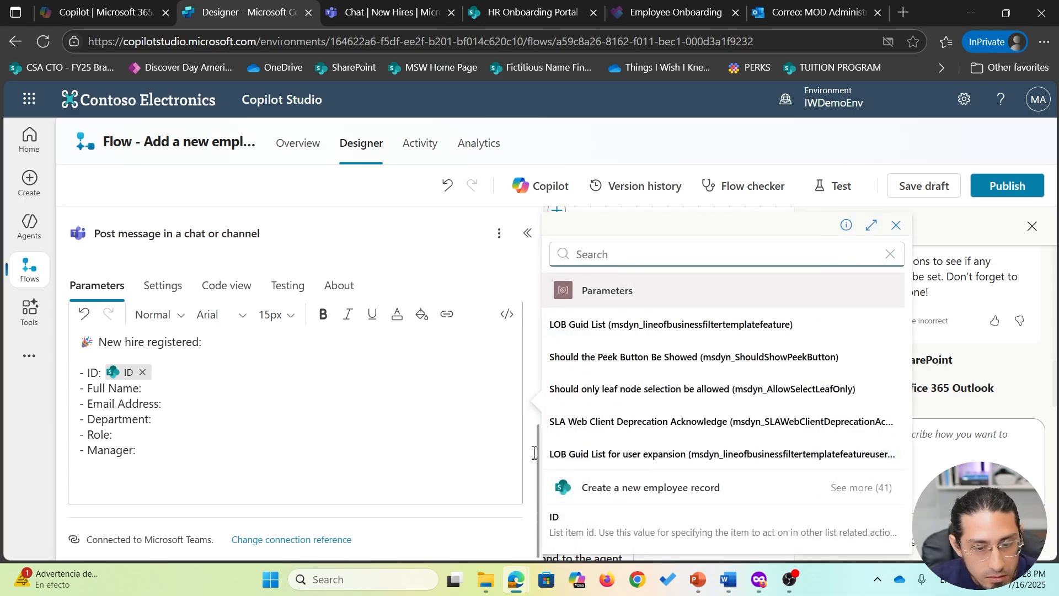
scroll(723, 527, down, 1)
scroll(716, 524, down, 2)
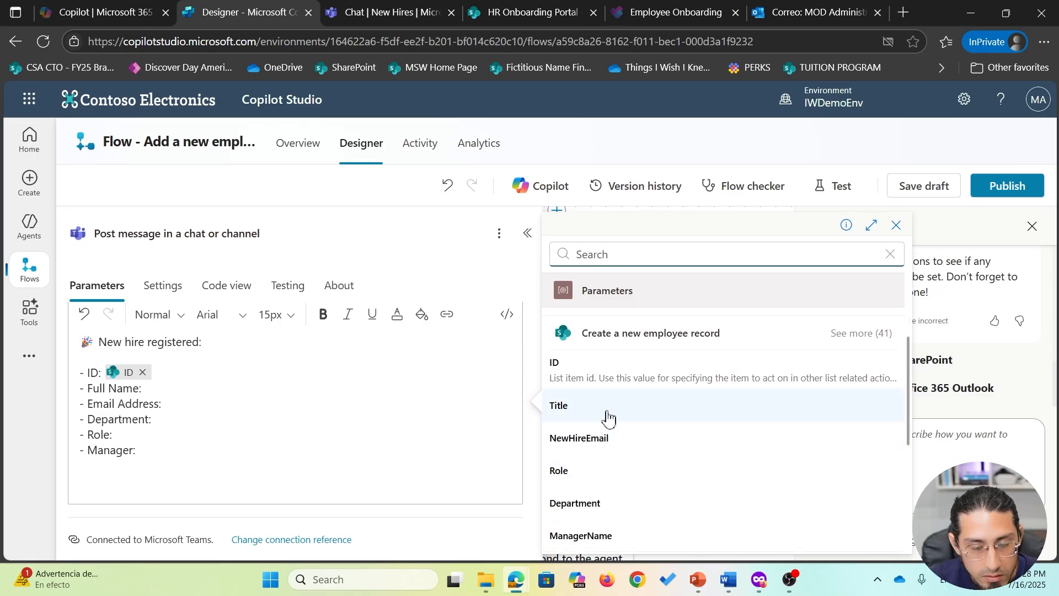
click(607, 421)
scroll(401, 459, down, 4)
click(251, 405)
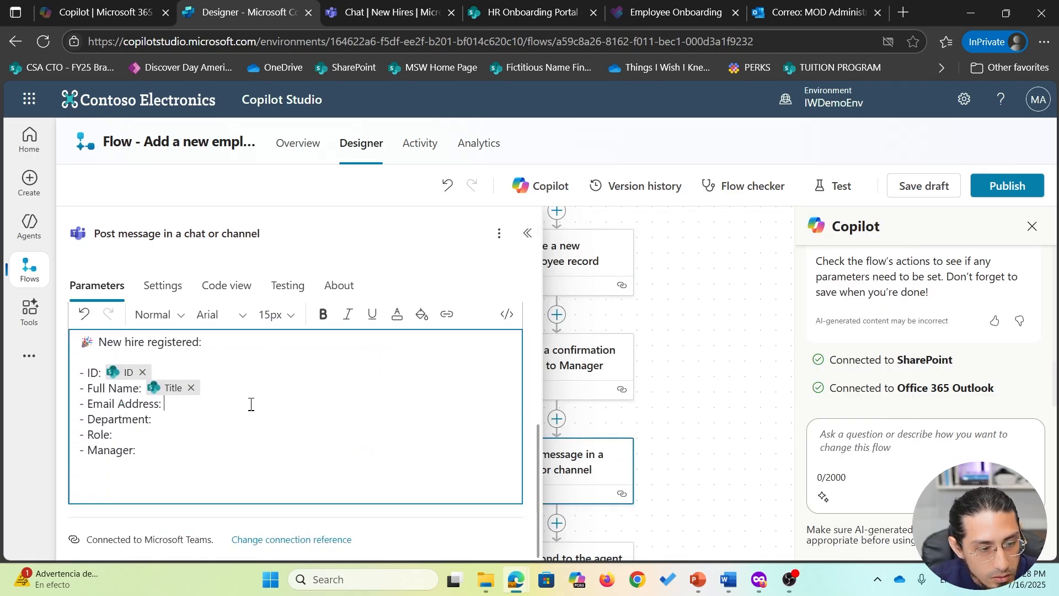
text(/)
click(273, 439)
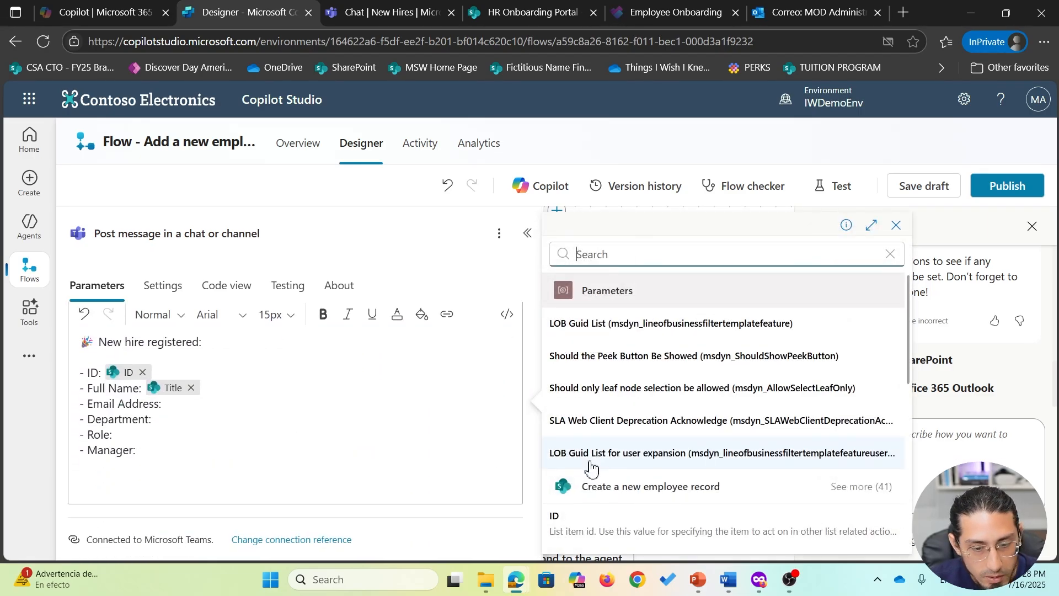
scroll(606, 469, down, 3)
click(605, 438)
- Fill the Department and Role lines with the record's values and start a new line
scroll(292, 414, down, 4)
click(155, 420)
text(/)
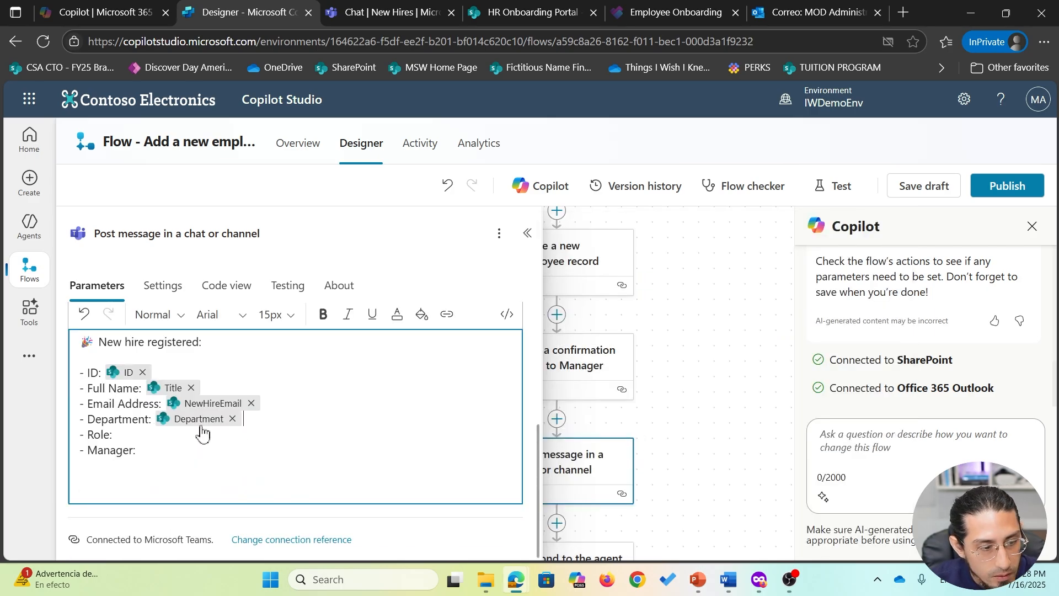
click(189, 435)
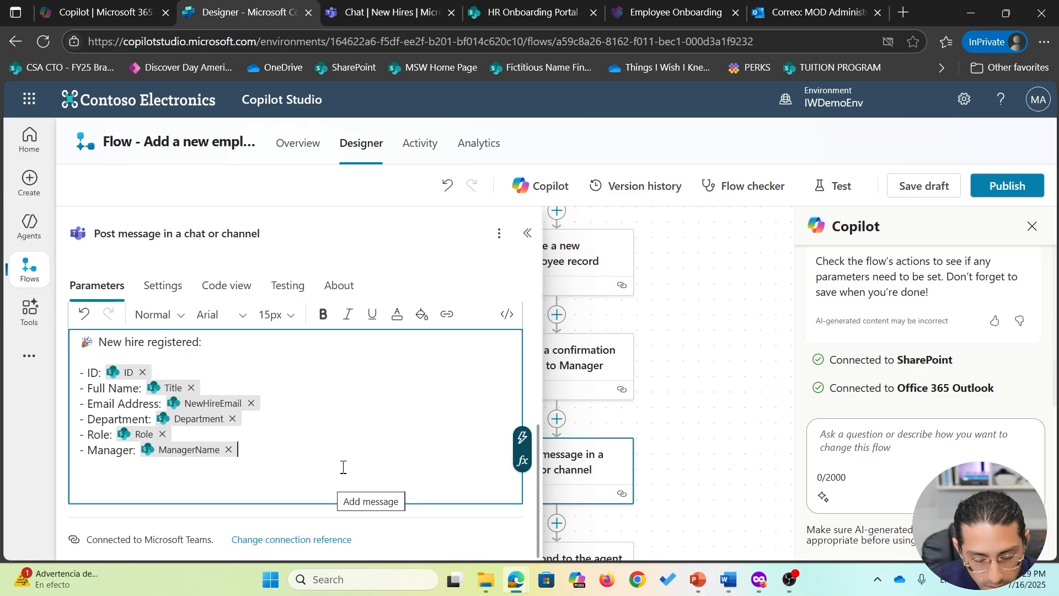
key(Return)
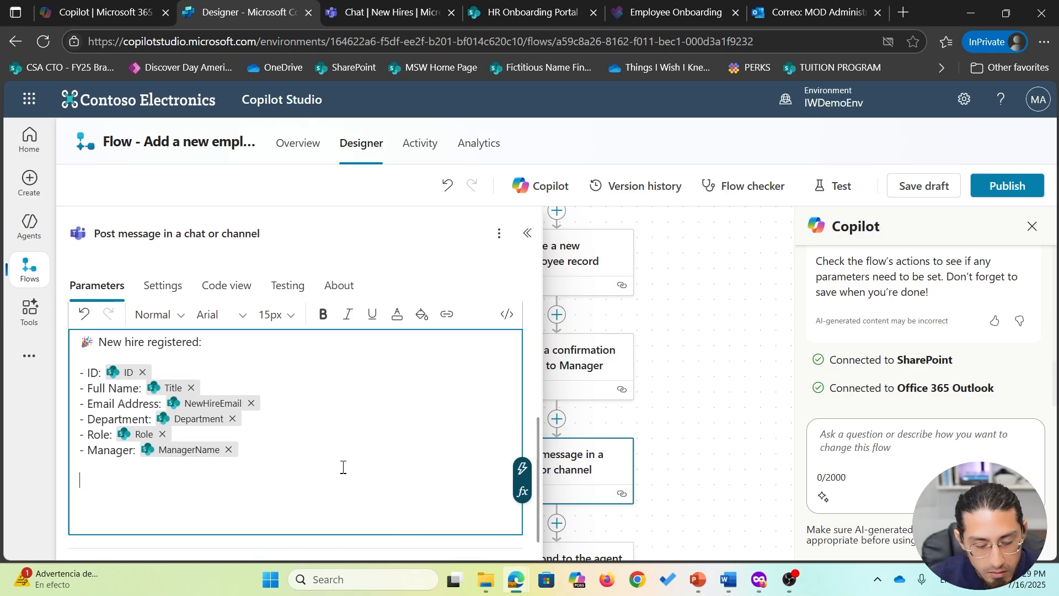
- Type 'See the record here:' and append the record's Link to item dynamic value
text(See the re)
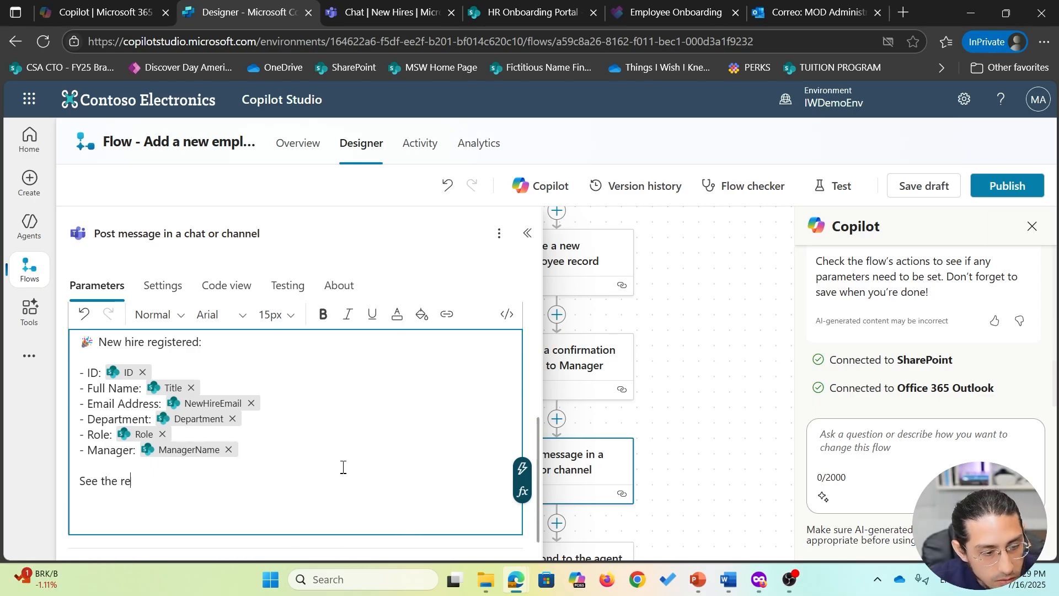
text(cord here:)
click(522, 469)
scroll(718, 463, down, 5)
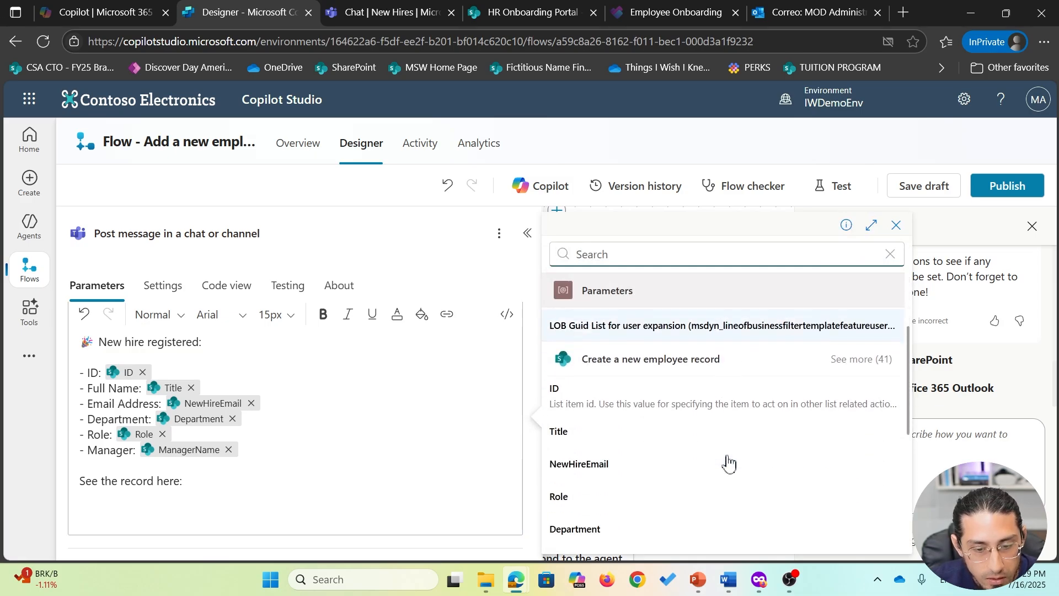
scroll(703, 479, up, 1)
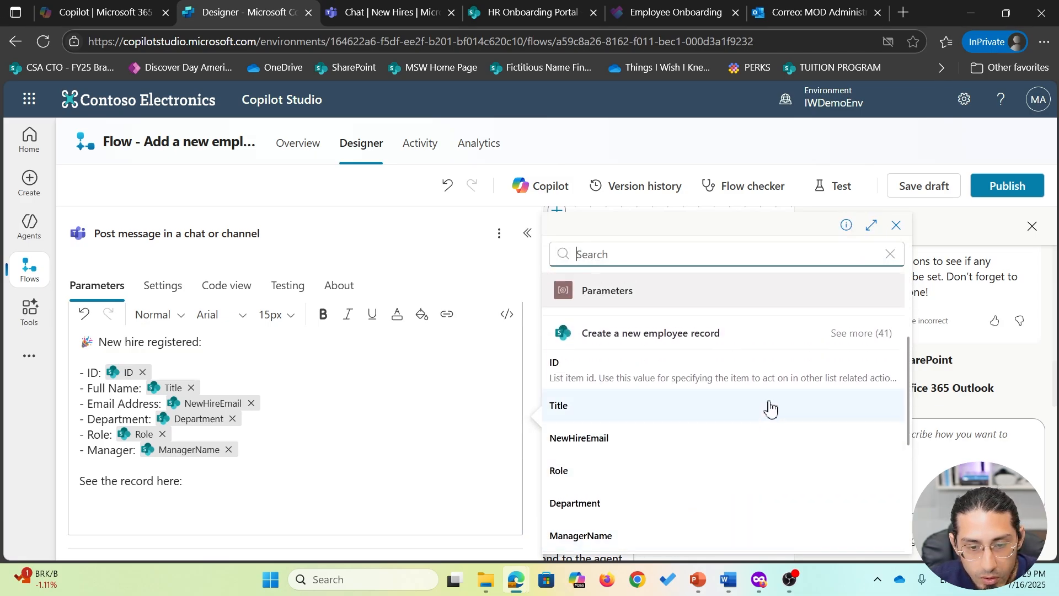
click(865, 342)
scroll(683, 450, down, 5)
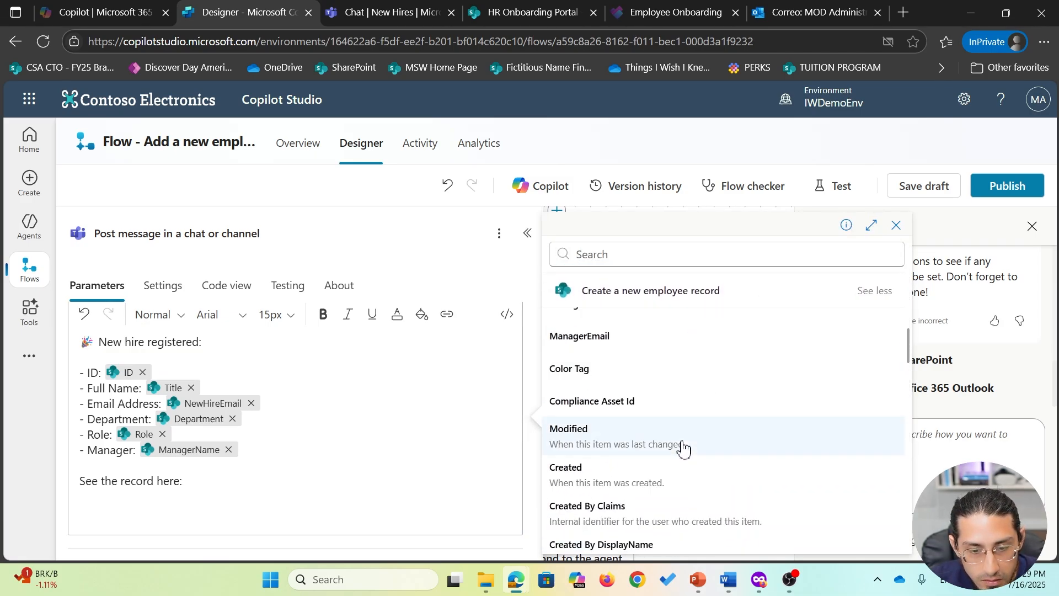
scroll(681, 477, down, 5)
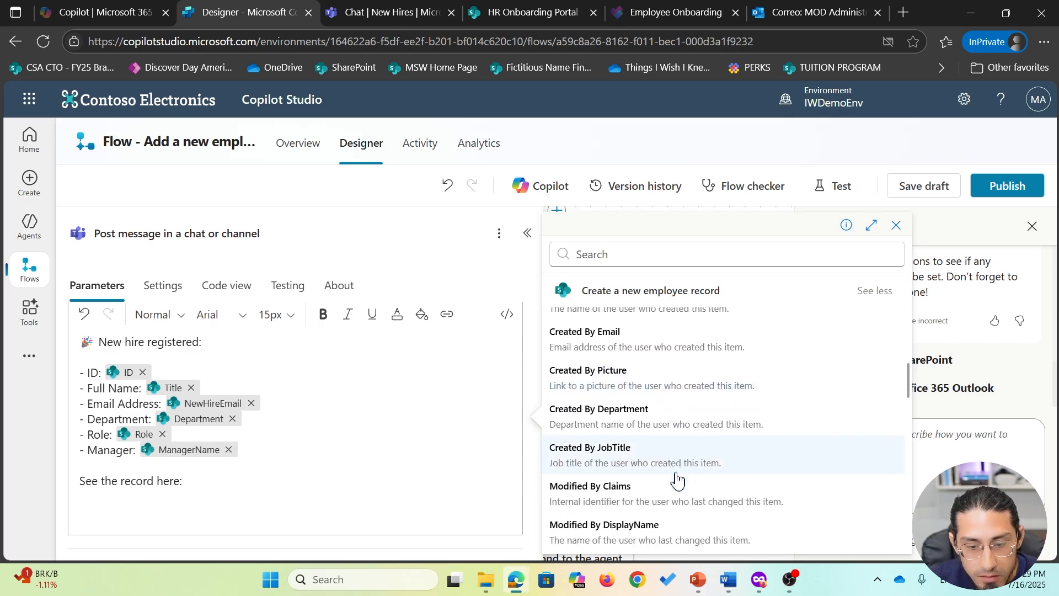
scroll(677, 478, down, 5)
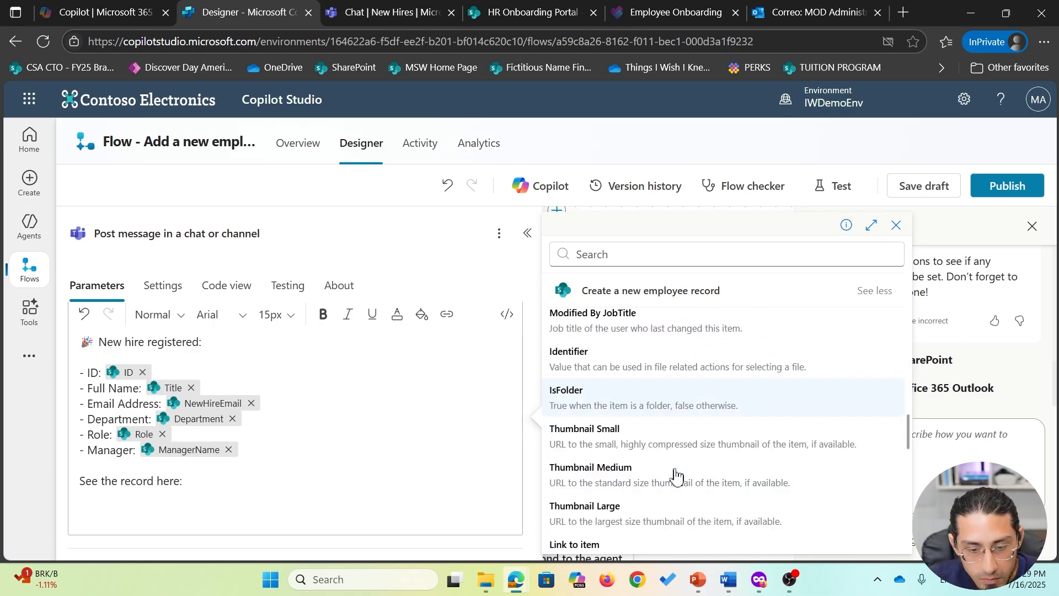
scroll(662, 484, down, 2)
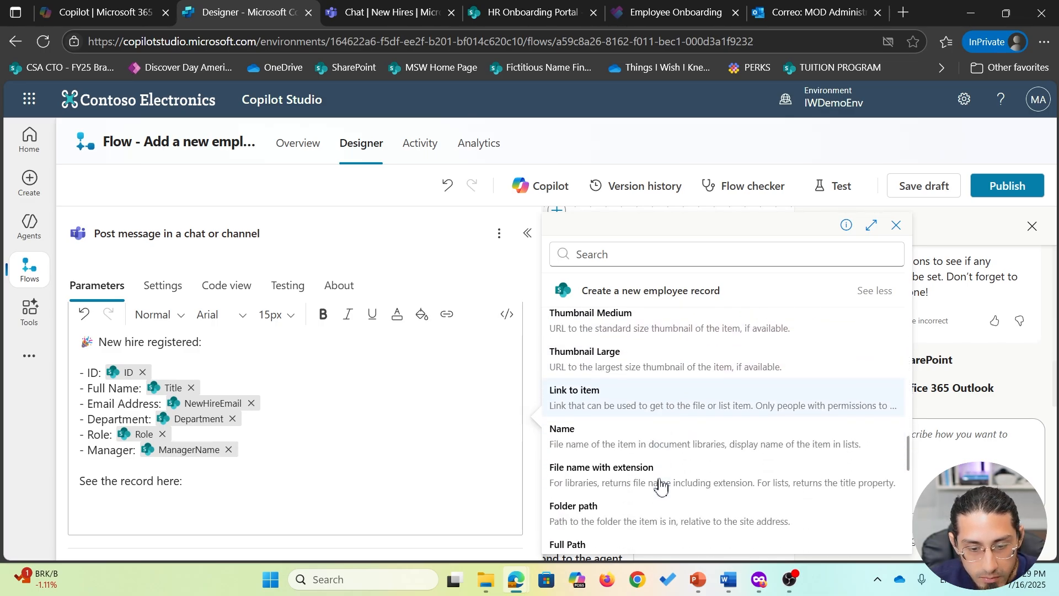
scroll(661, 486, up, 2)
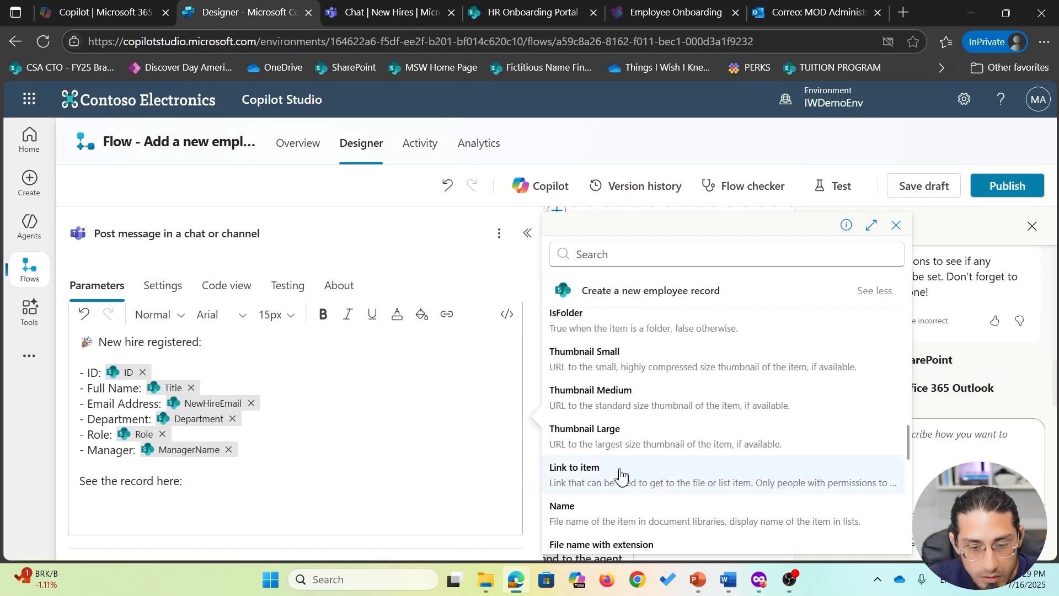
click(669, 484)
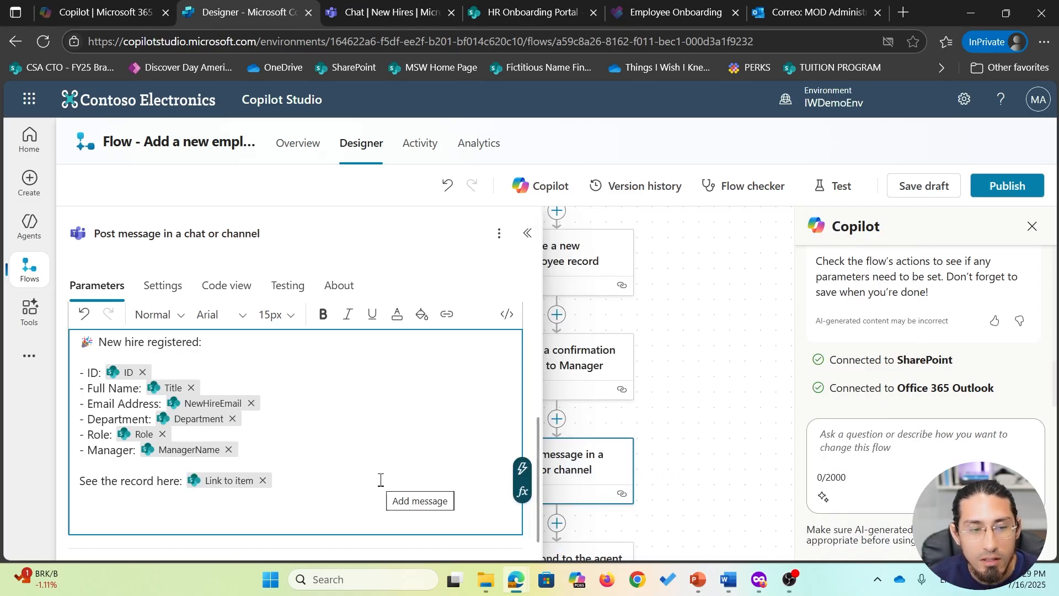
scroll(392, 474, up, 2)
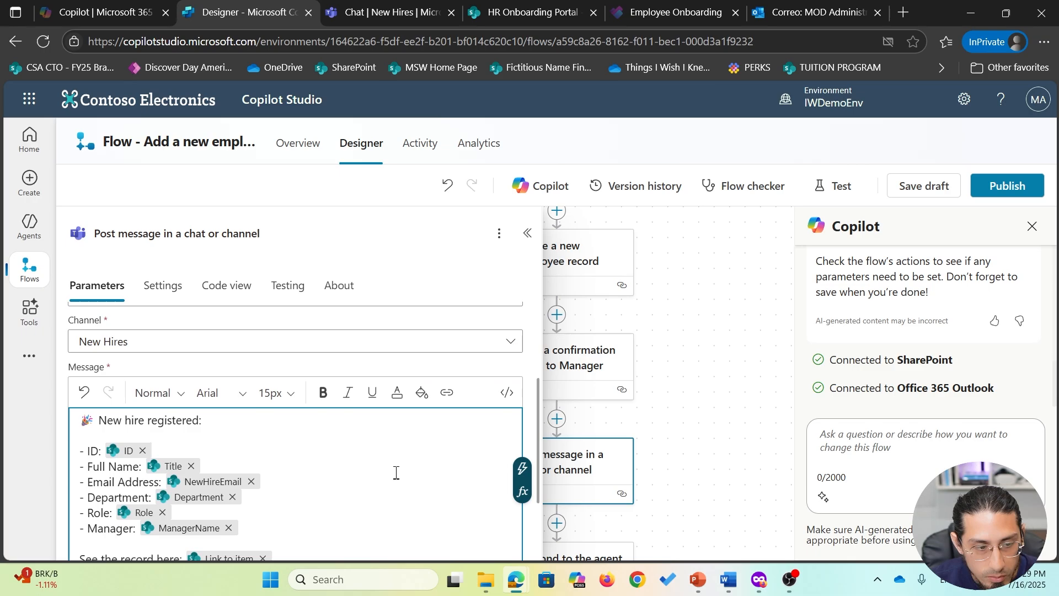
scroll(395, 477, down, 3)
scroll(395, 473, up, 5)
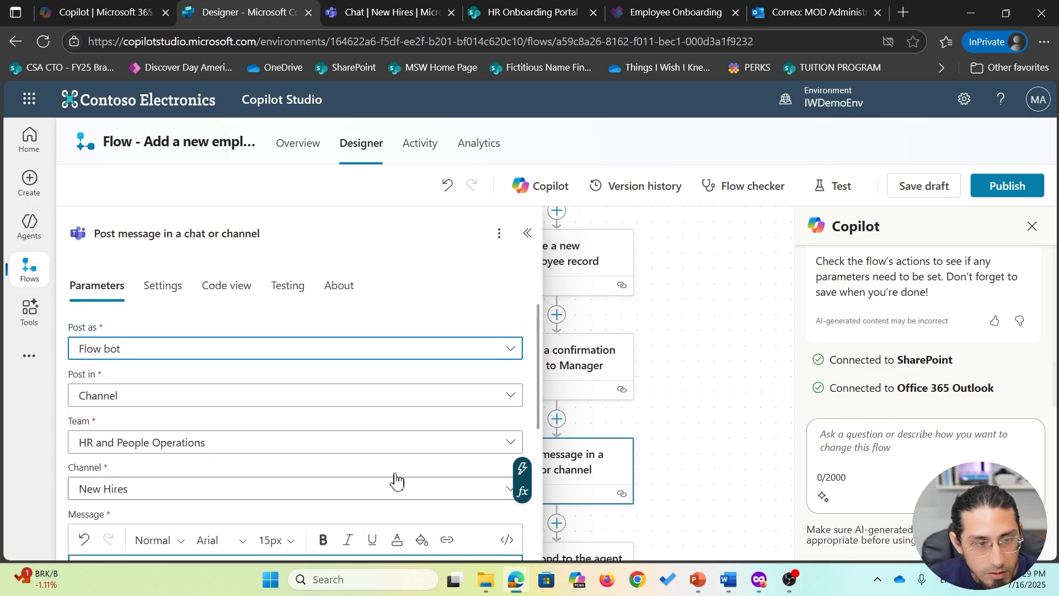
- Rename the Teams step to 'Post new hire message', save the draft and publish the flow
click(194, 233)
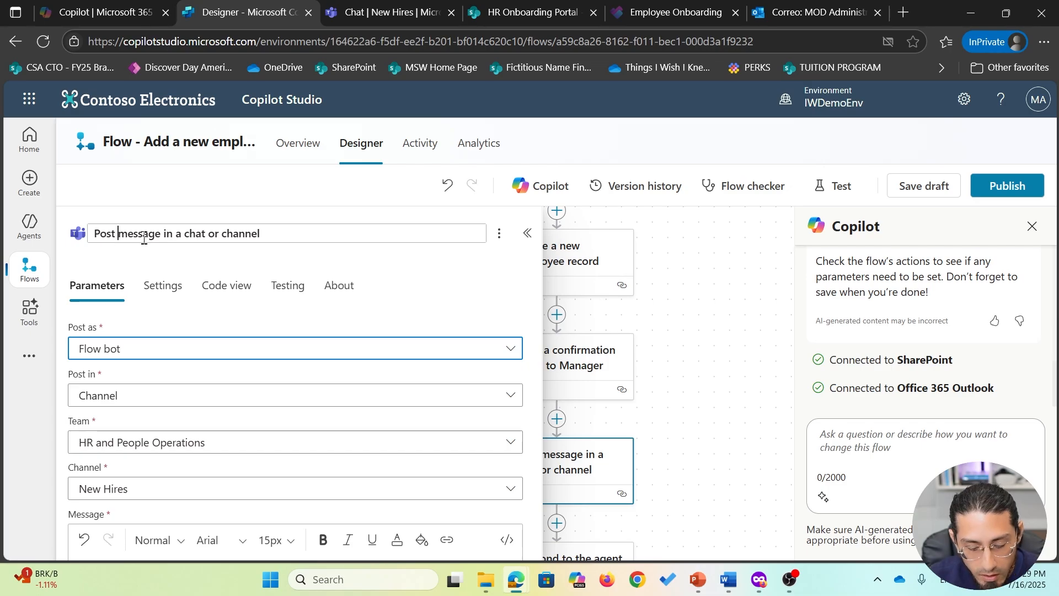
text(new hire)
click(659, 283)
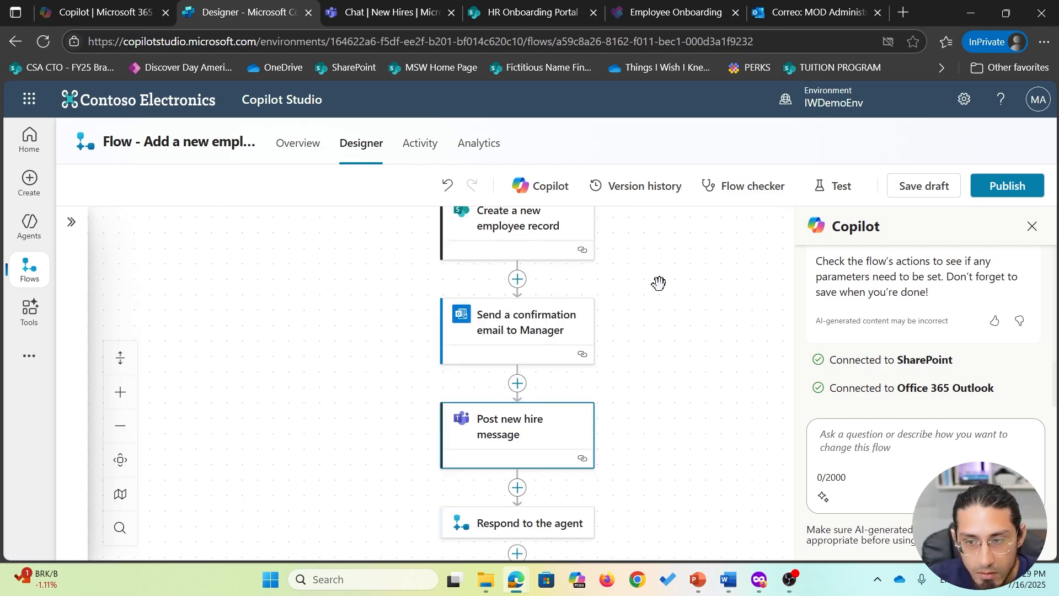
click(927, 191)
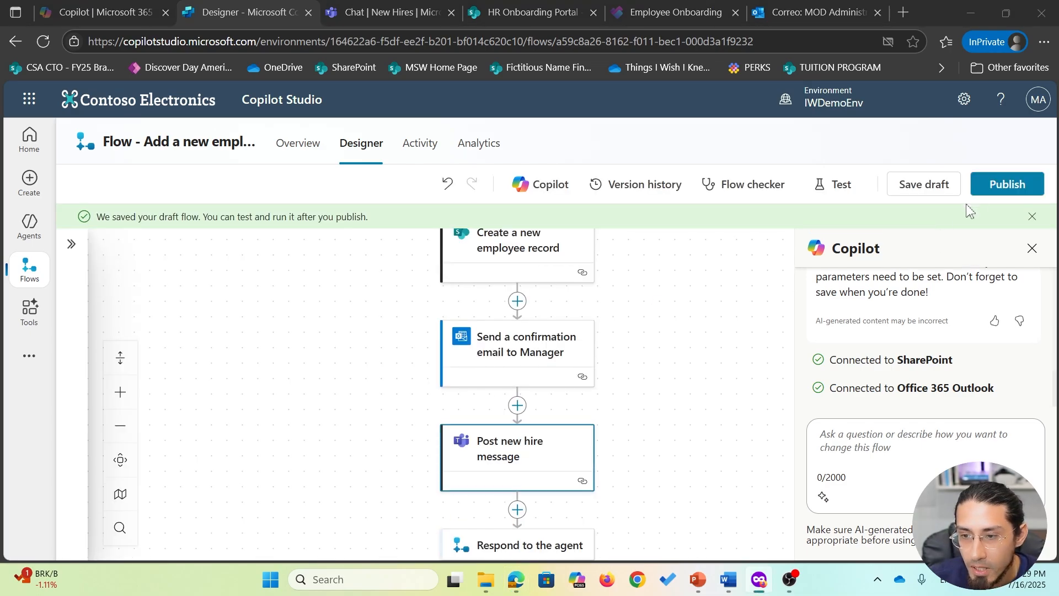
click(1007, 185)
- Test the flow with the recent trigger from 5 minutes ago and inspect the run
click(834, 186)
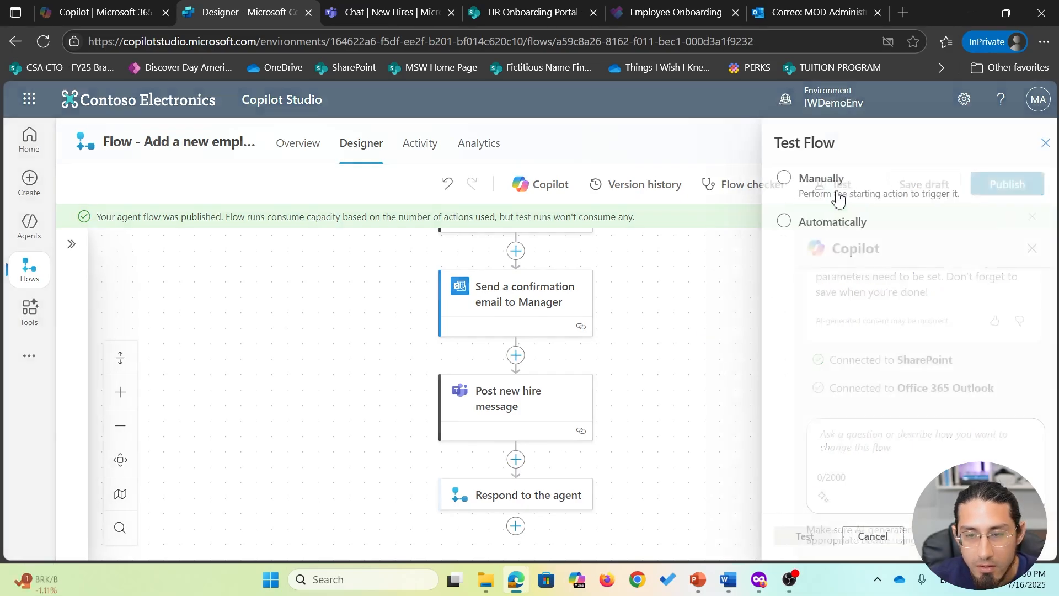
click(821, 182)
click(817, 222)
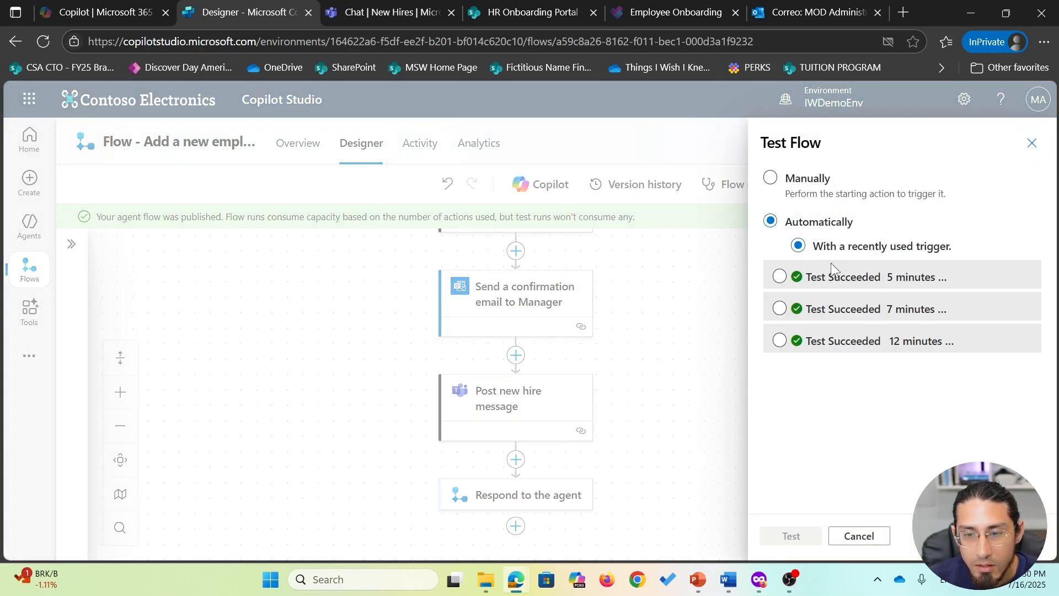
click(834, 274)
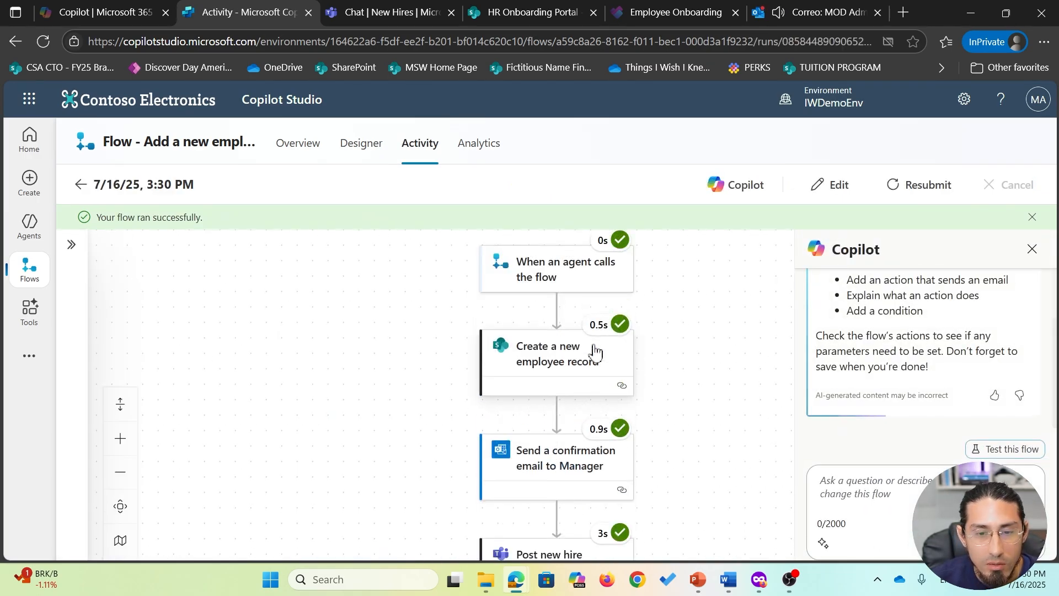
drag(704, 375, 671, 323)
scroll(678, 355, up, 3)
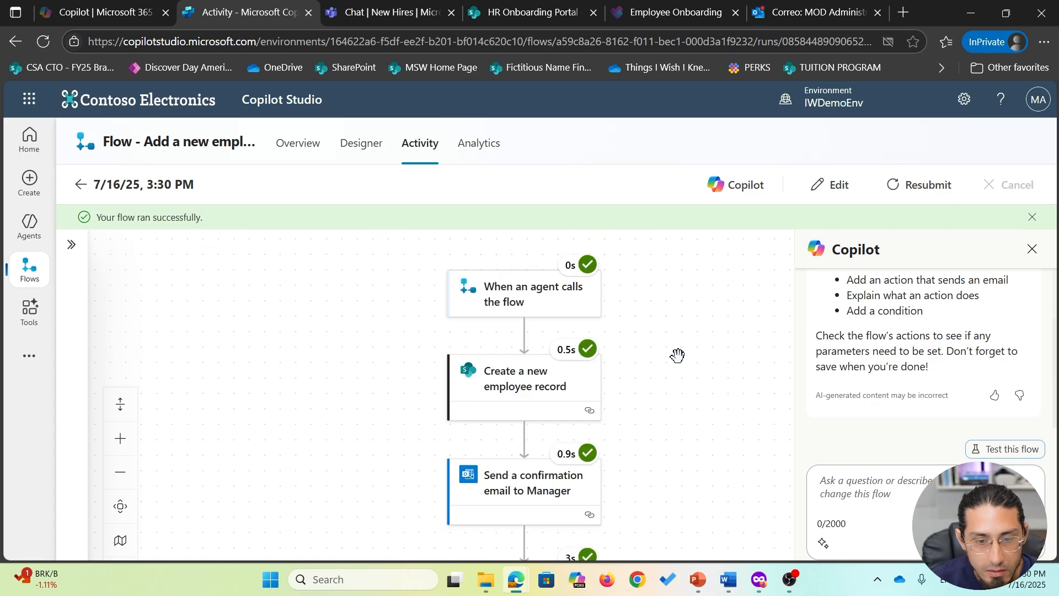
scroll(664, 305, down, 5)
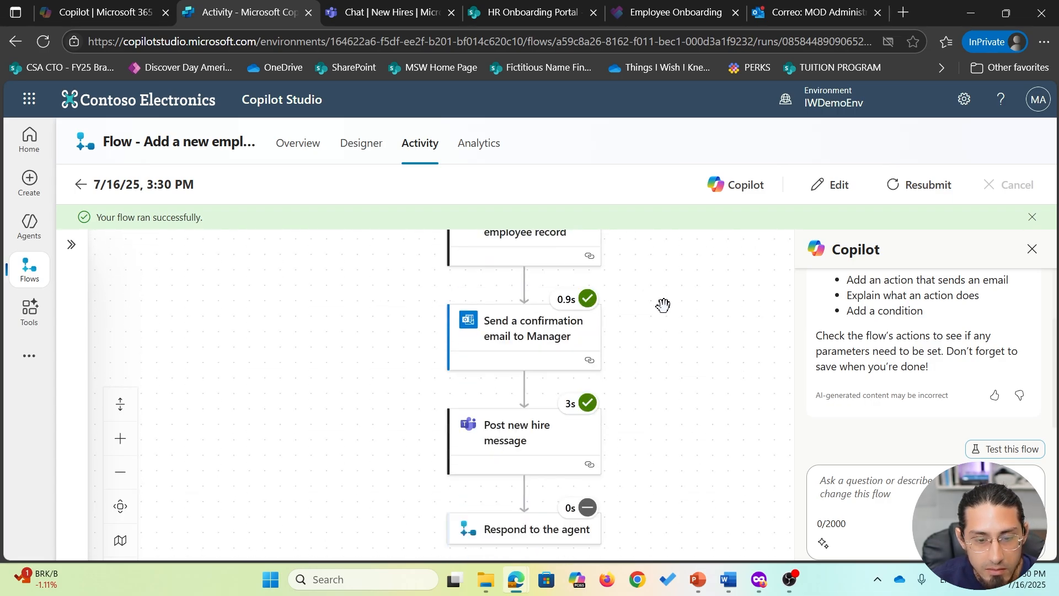
scroll(663, 305, up, 1)
- Open the newest new-hire registration email in the inbox, then switch to Teams
click(814, 12)
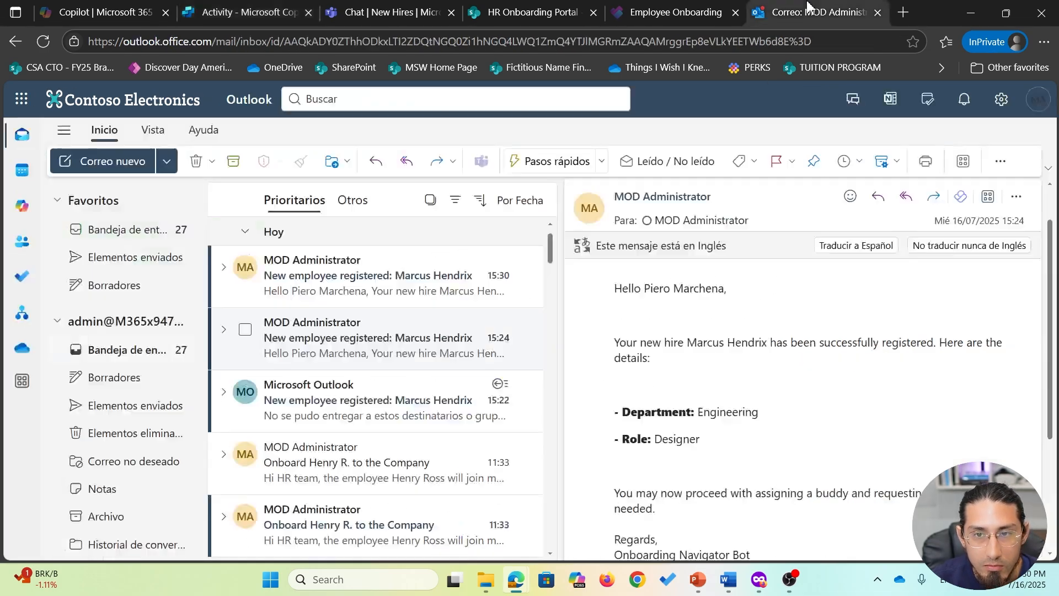
click(349, 277)
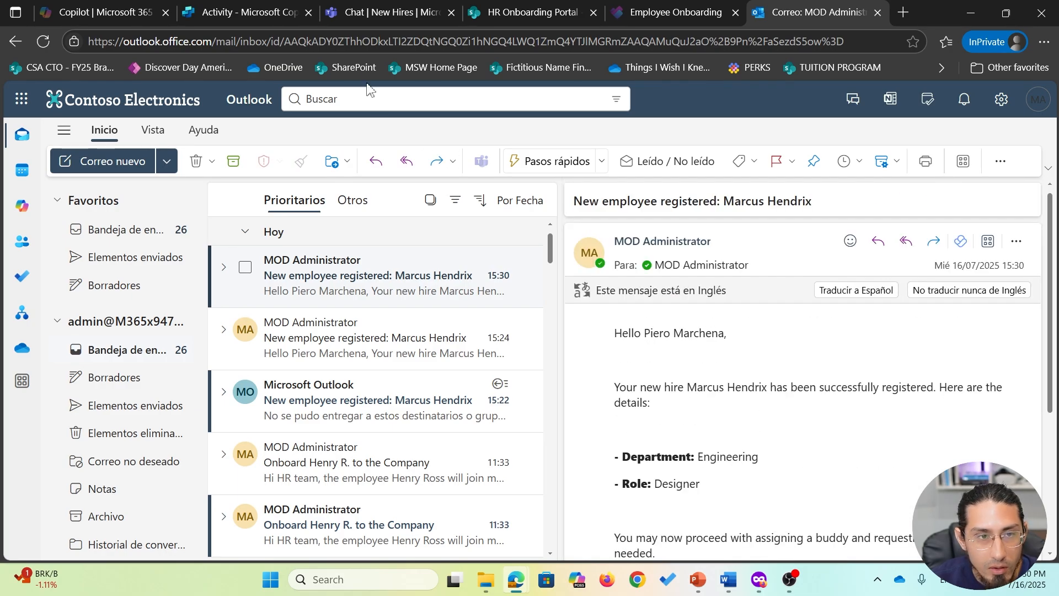
click(379, 12)
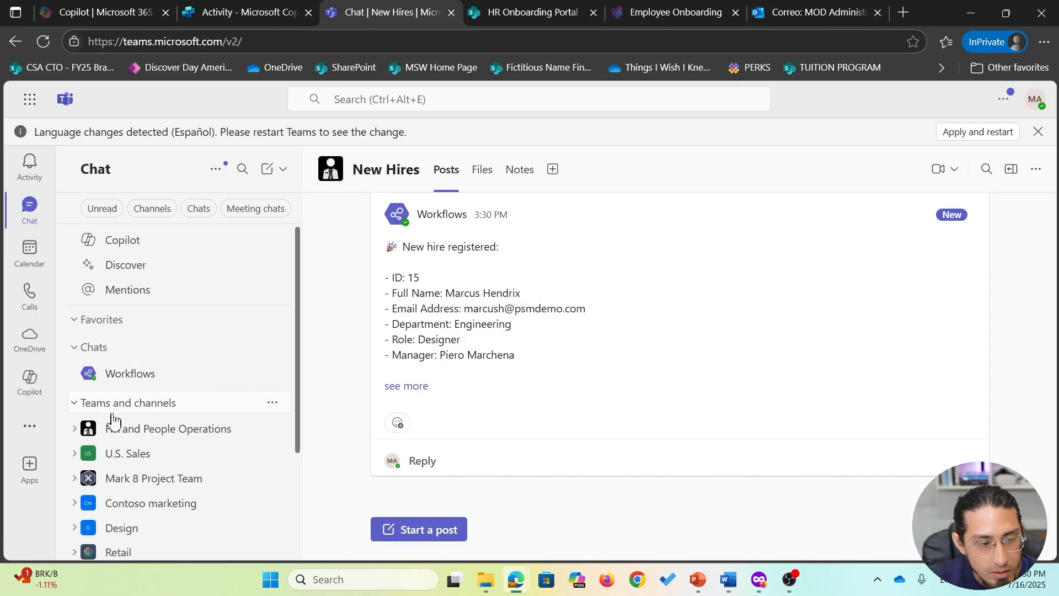
- Expand the New Hires post in HR and People Operations to check the details and record URL
click(75, 434)
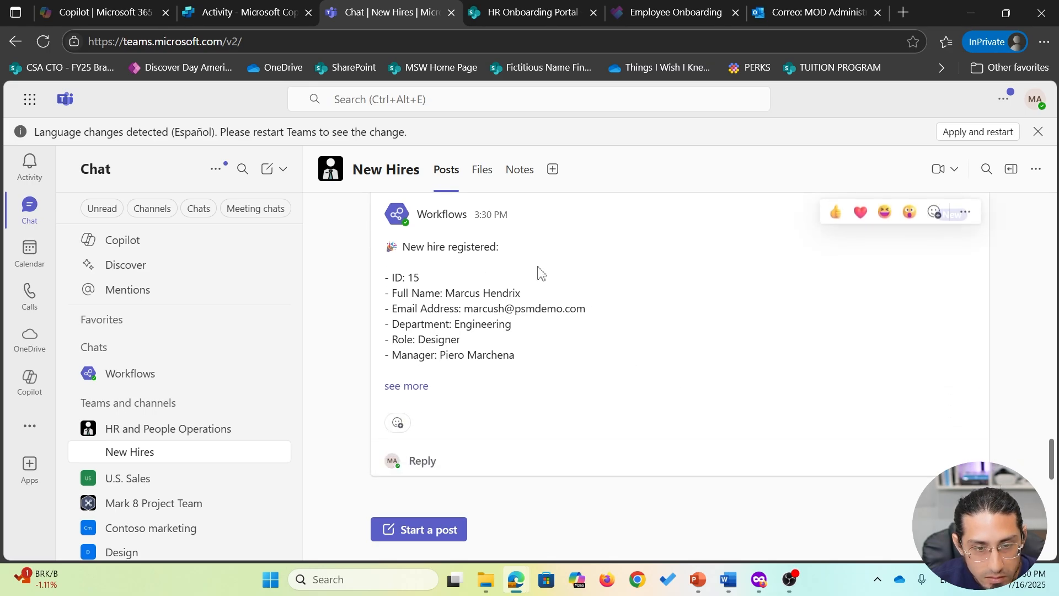
click(411, 387)
drag(484, 337, 719, 371)
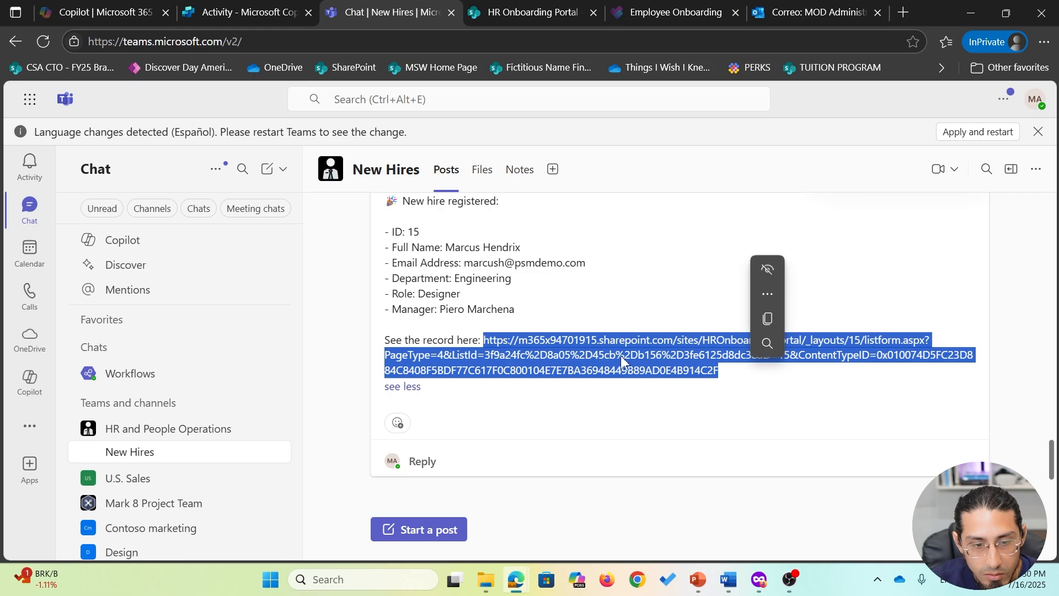
click(535, 326)
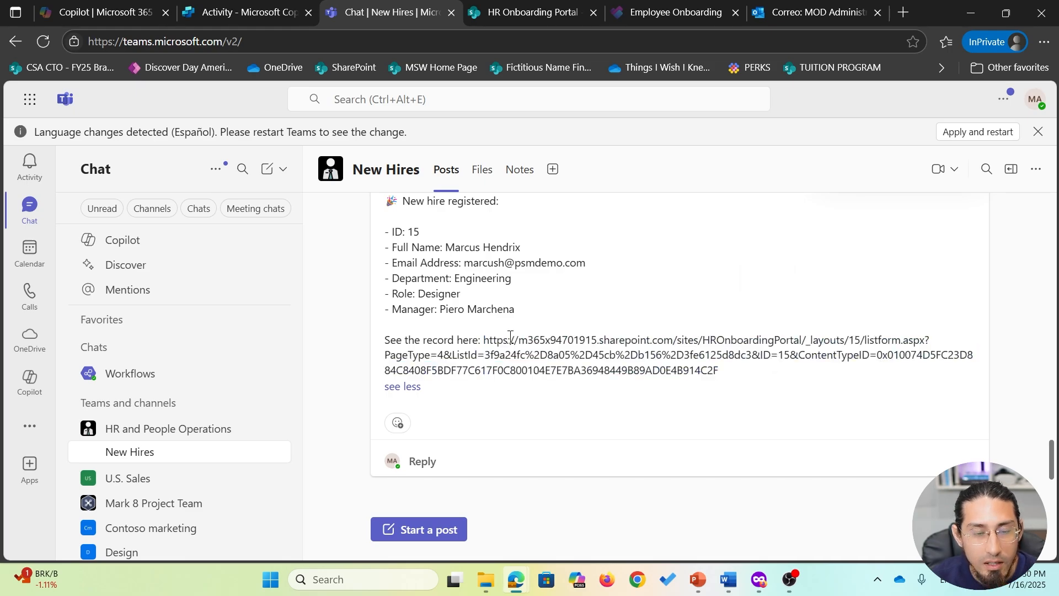
scroll(512, 345, up, 2)
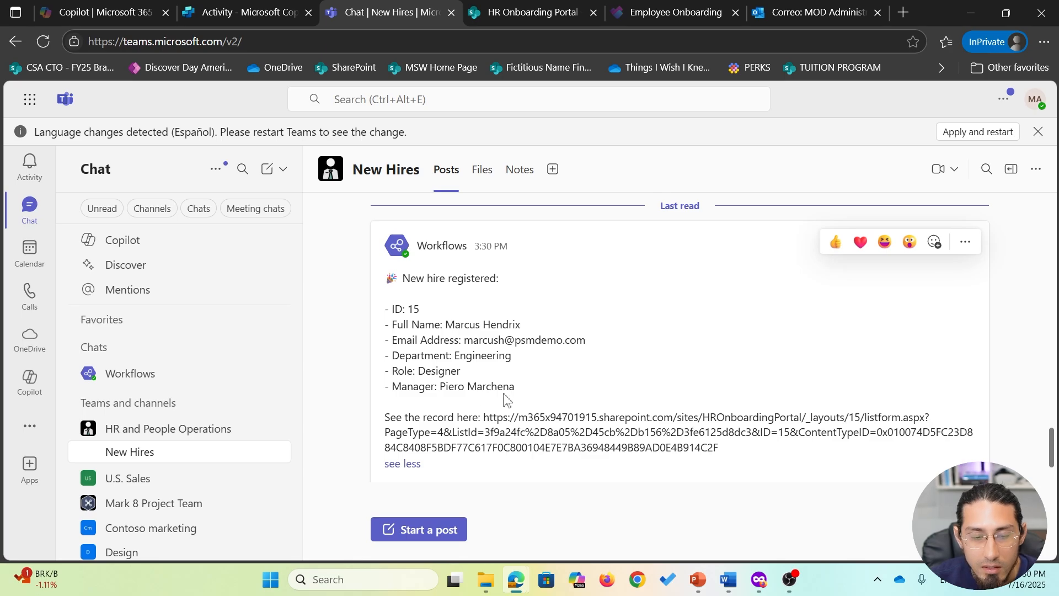
click(416, 467)
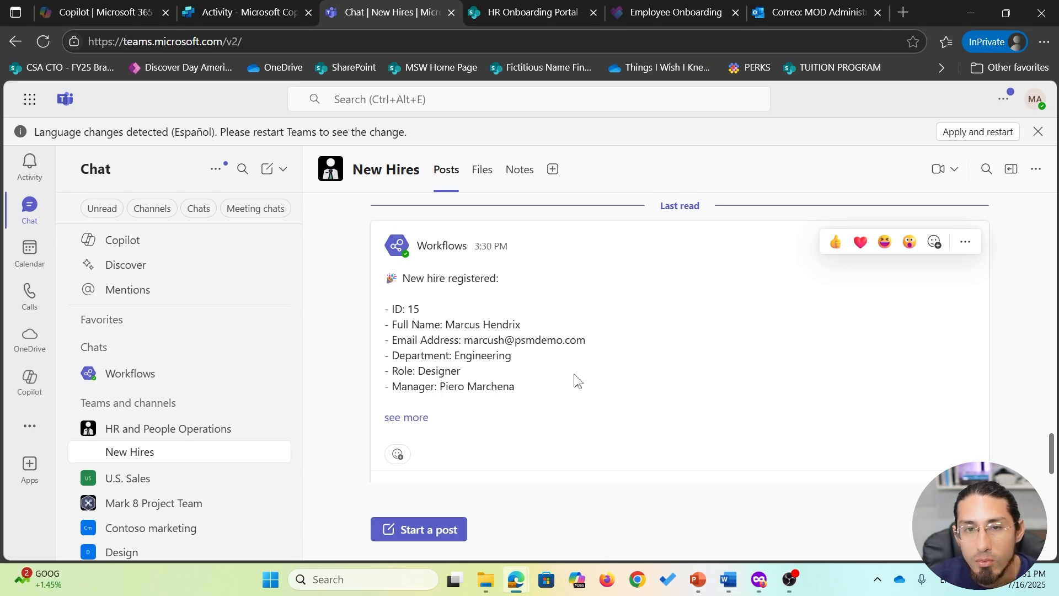
- Return to the completed flow run in Copilot Studio
click(790, 579)
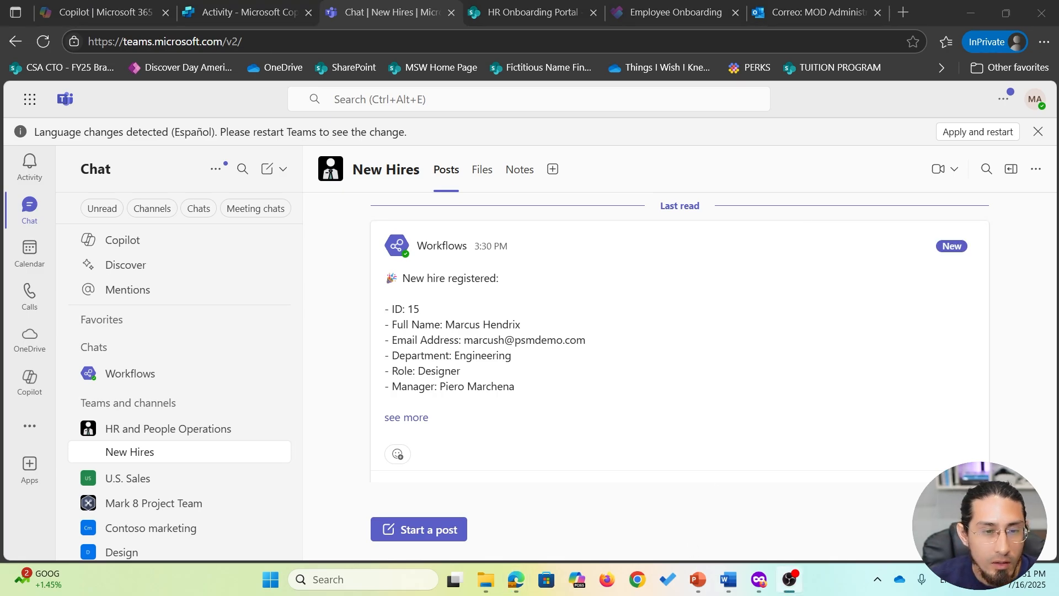
mouse_move(709, 390)
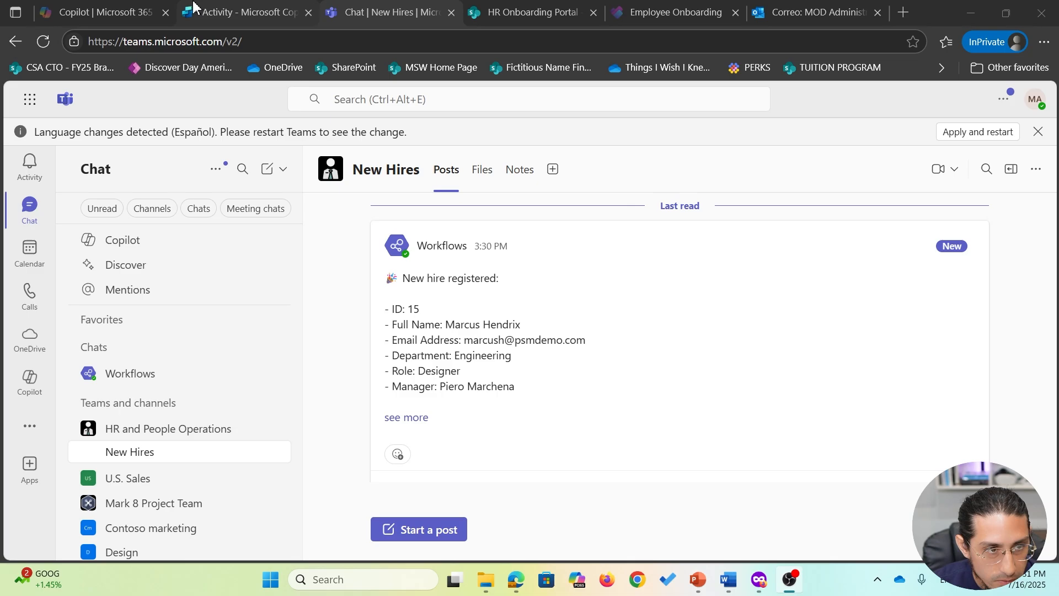
click(215, 12)
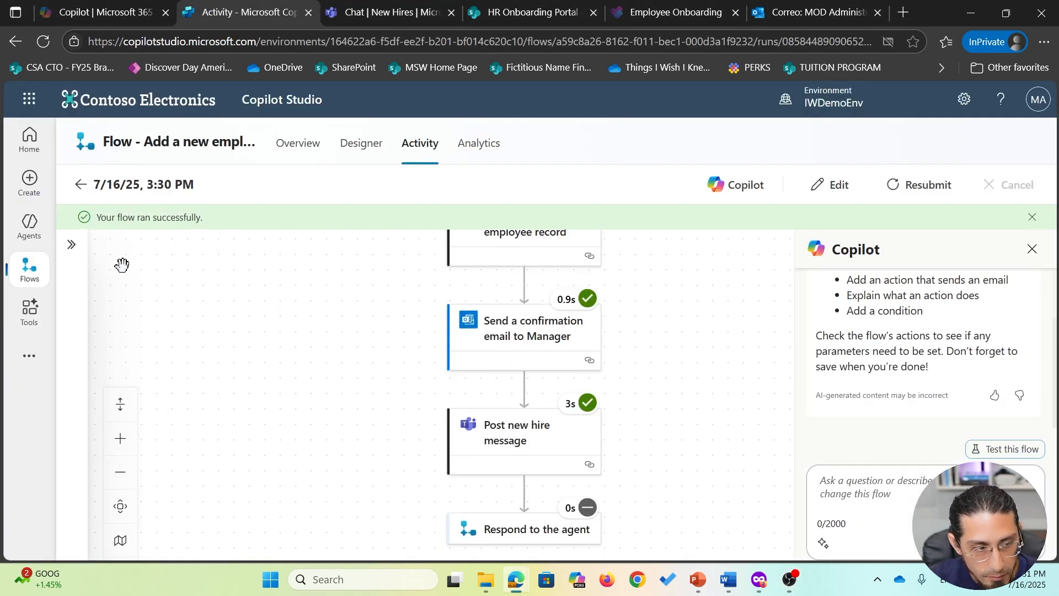
- From Agents, open New Hire Guide and show its Tools tab
click(29, 225)
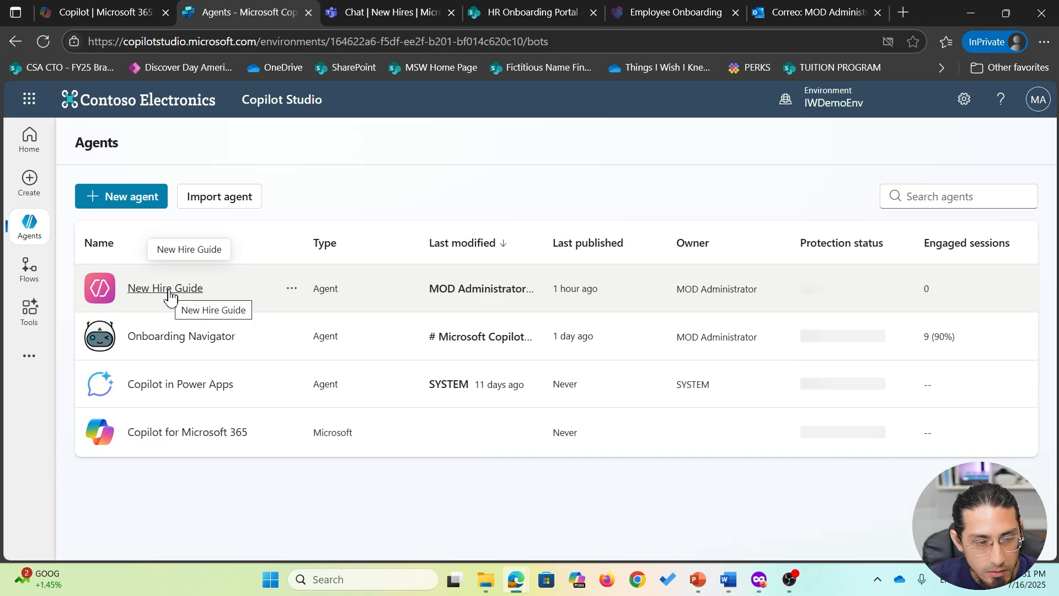
click(170, 297)
click(406, 145)
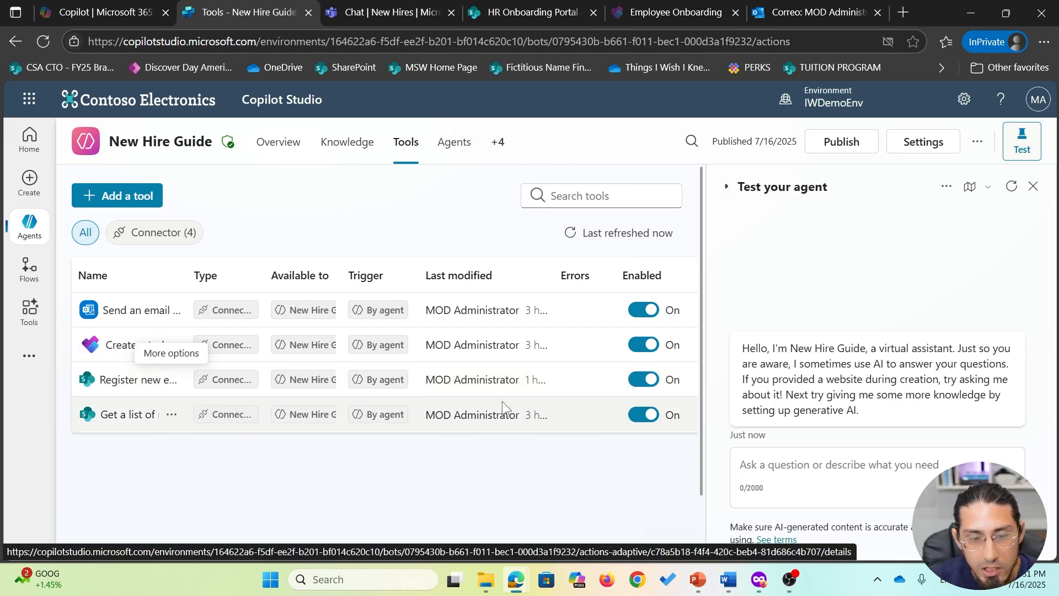
- Switch off the SharePoint Create item tool and the 'Create a new hire' topic
click(643, 379)
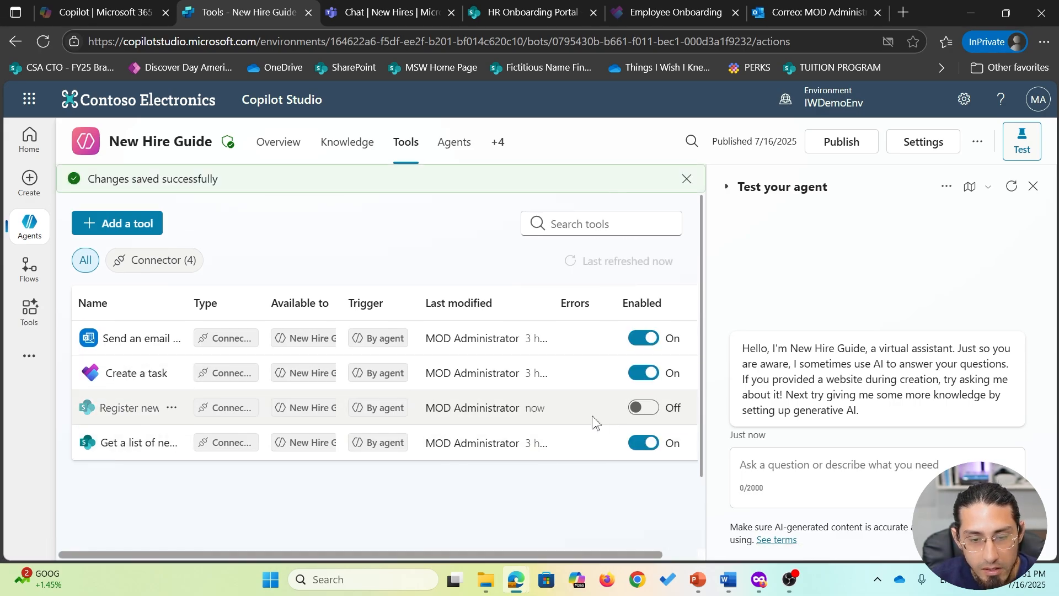
click(499, 143)
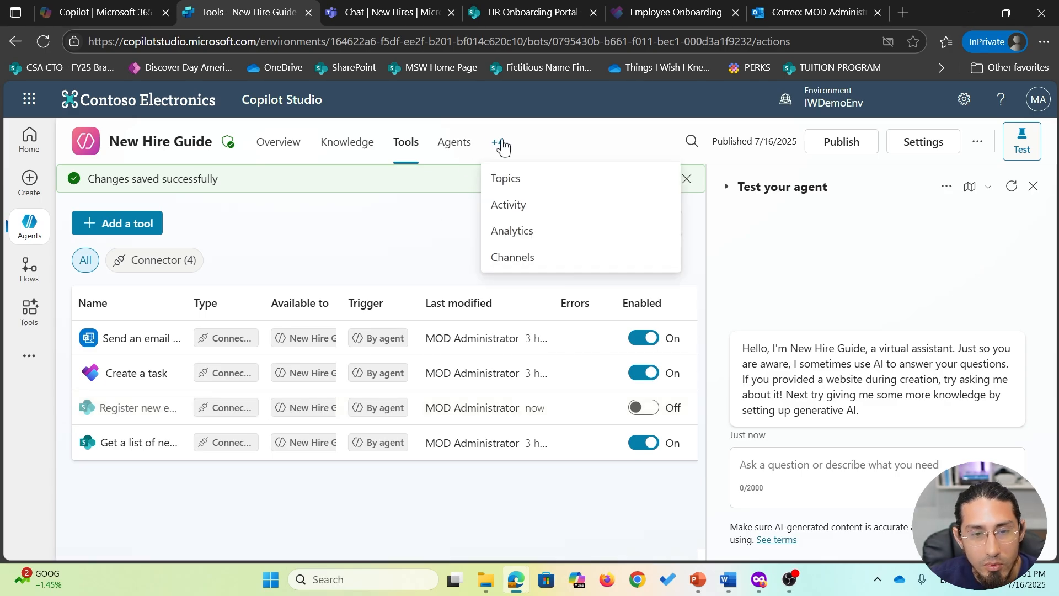
click(525, 189)
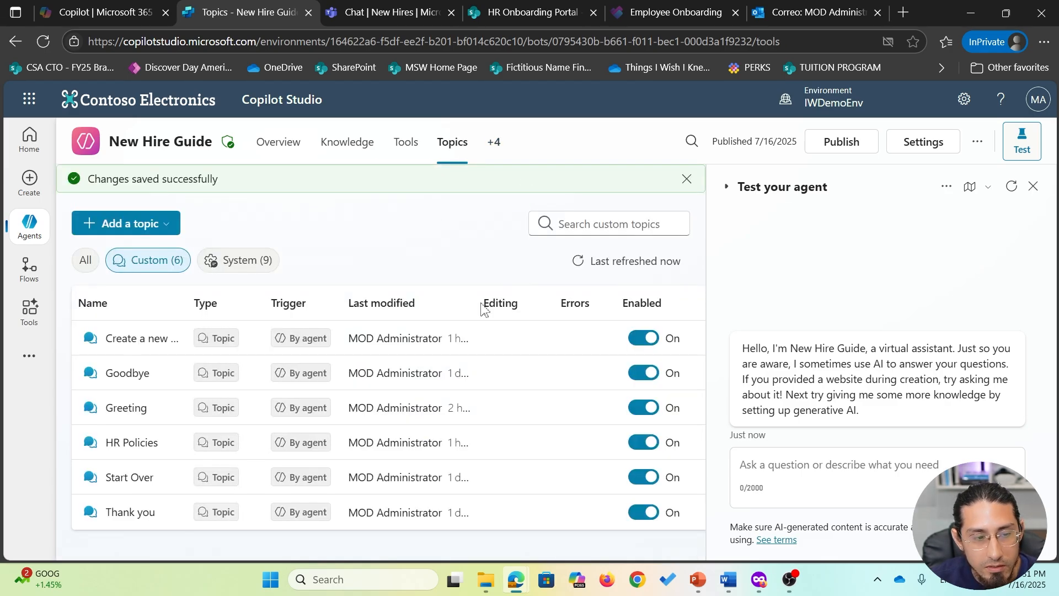
click(645, 339)
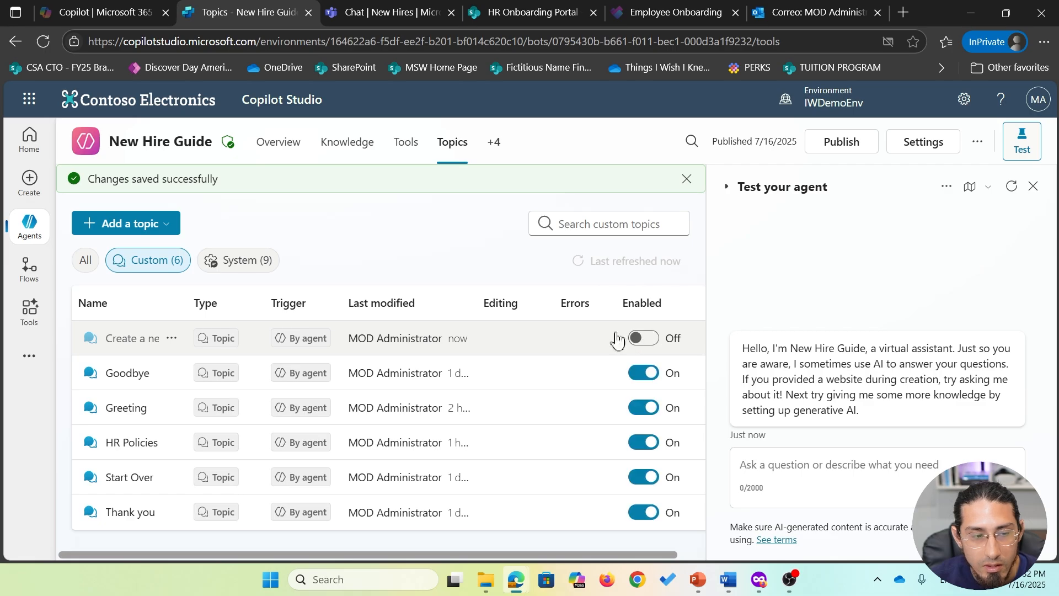
- Publish the New Hire Guide agent from its Overview page and confirm
click(278, 153)
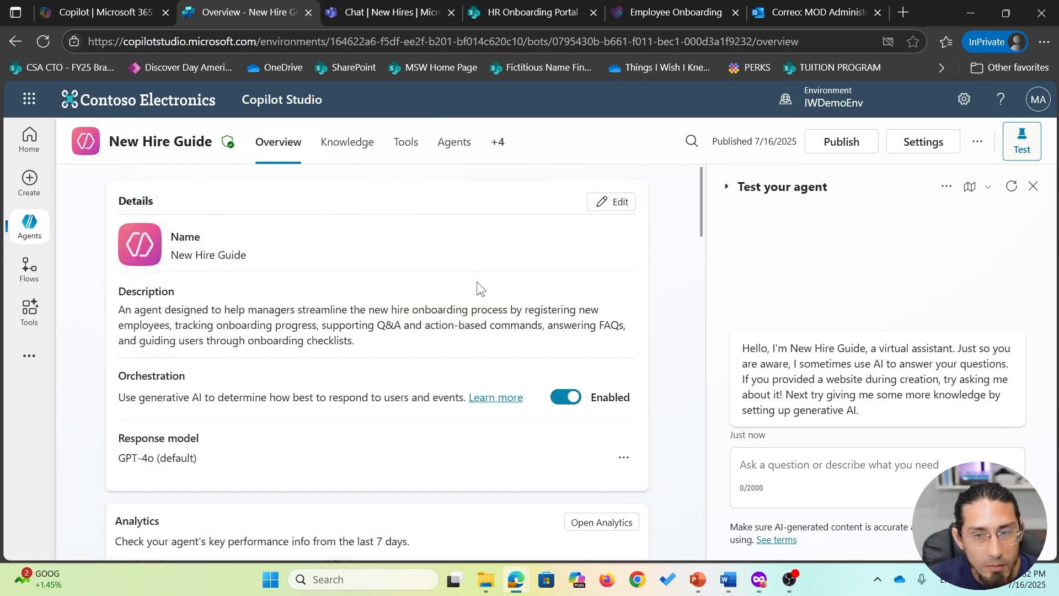
click(842, 144)
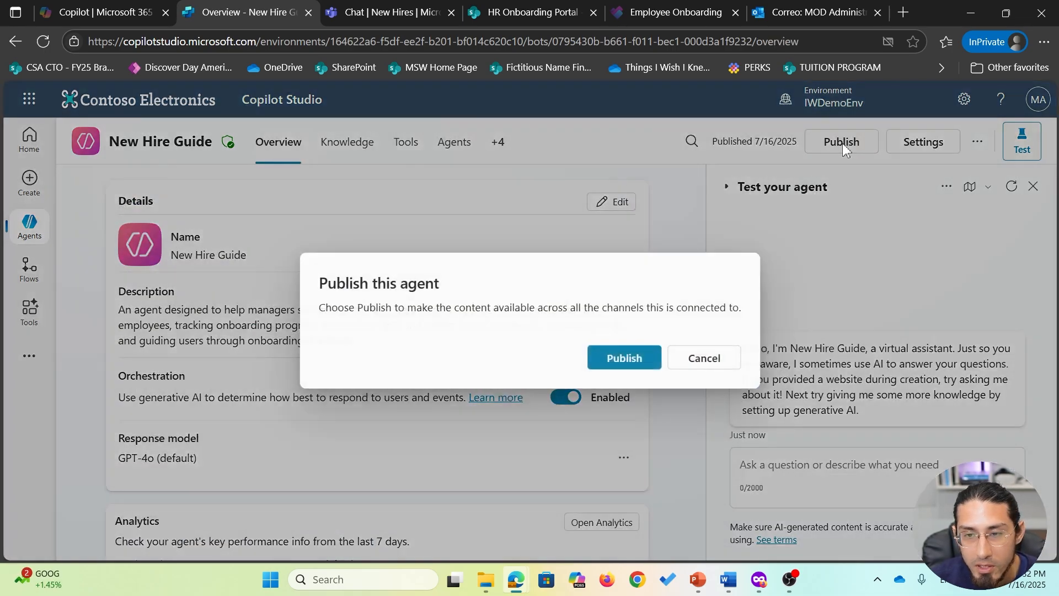
click(623, 359)
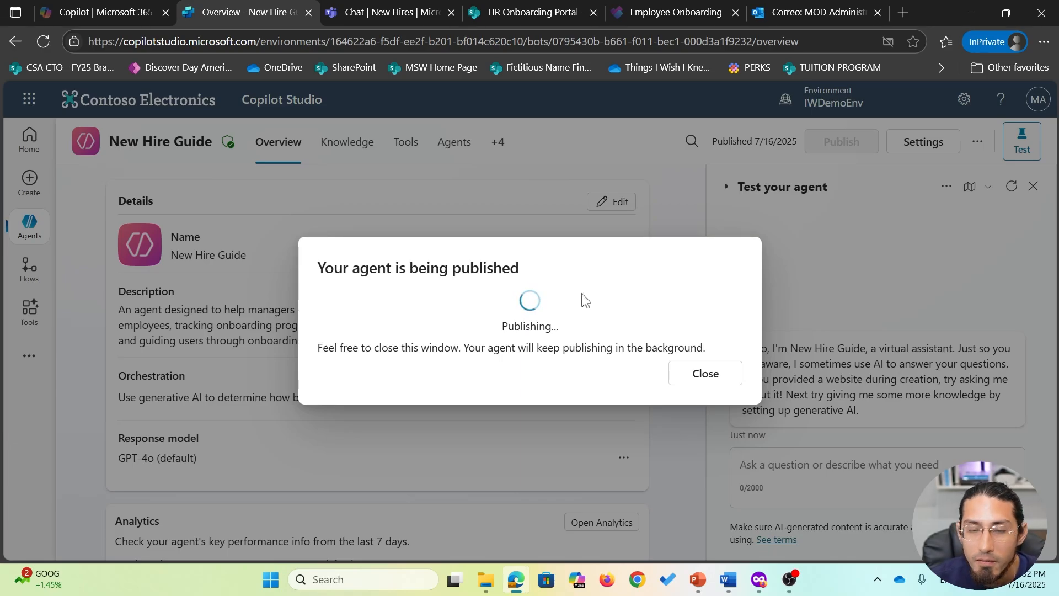
scroll(367, 330, down, 6)
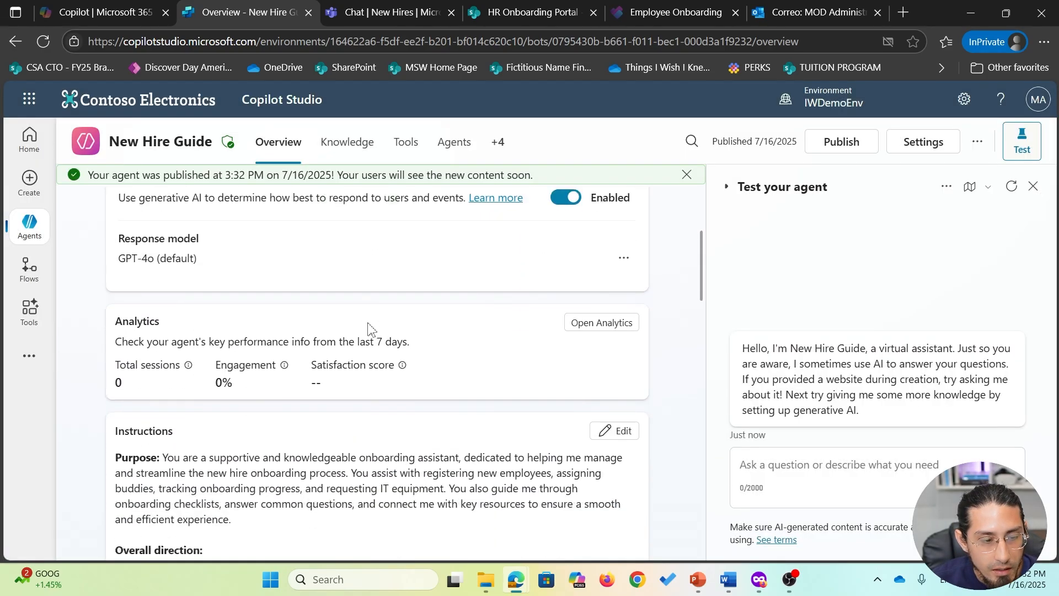
- Add the 'Flow - Add a new employee' agent flow as a tool using Add and configure
click(407, 146)
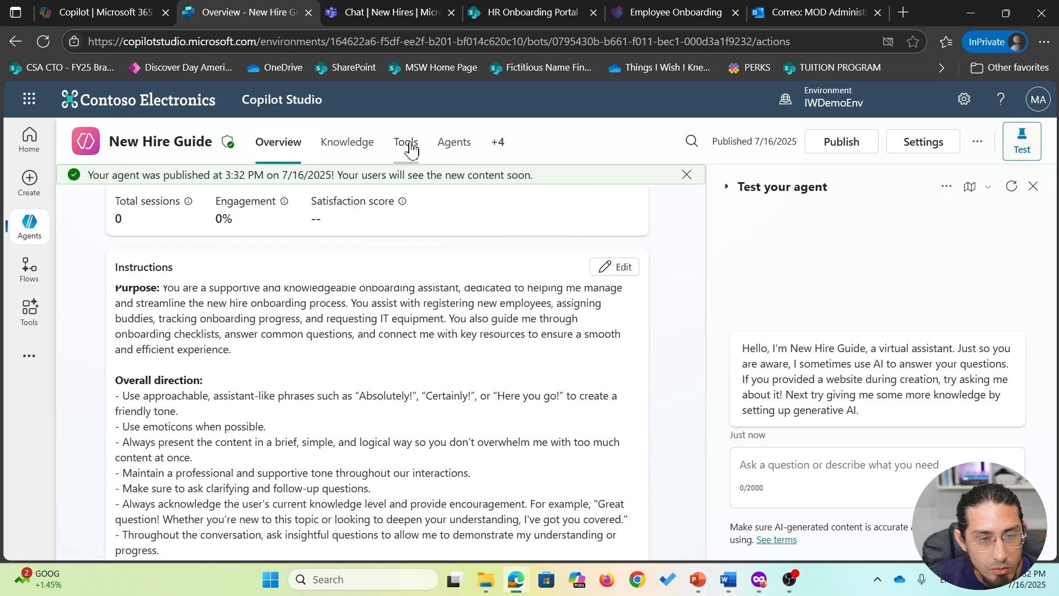
click(146, 246)
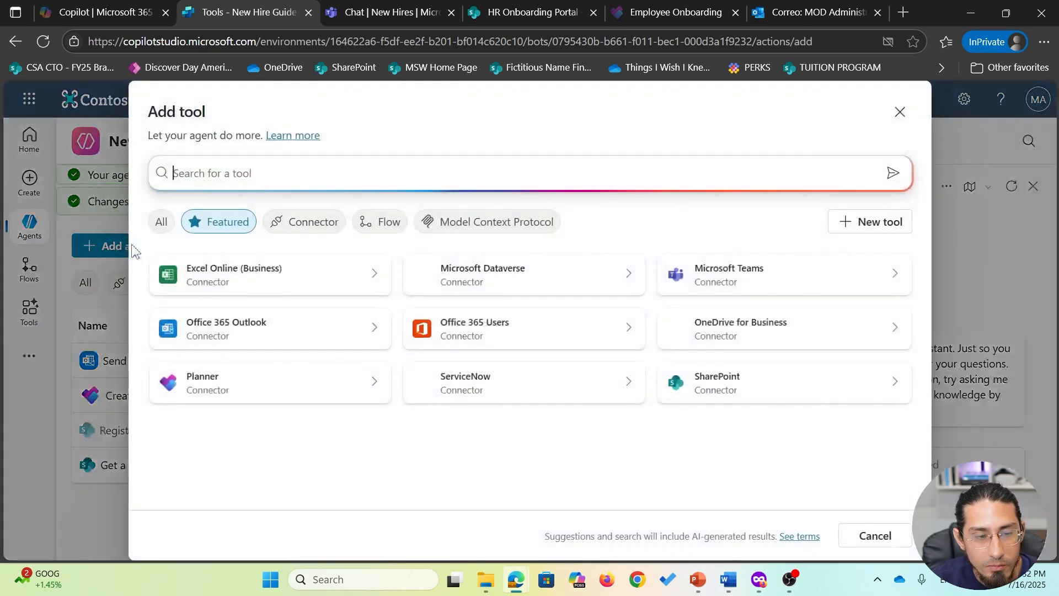
click(386, 227)
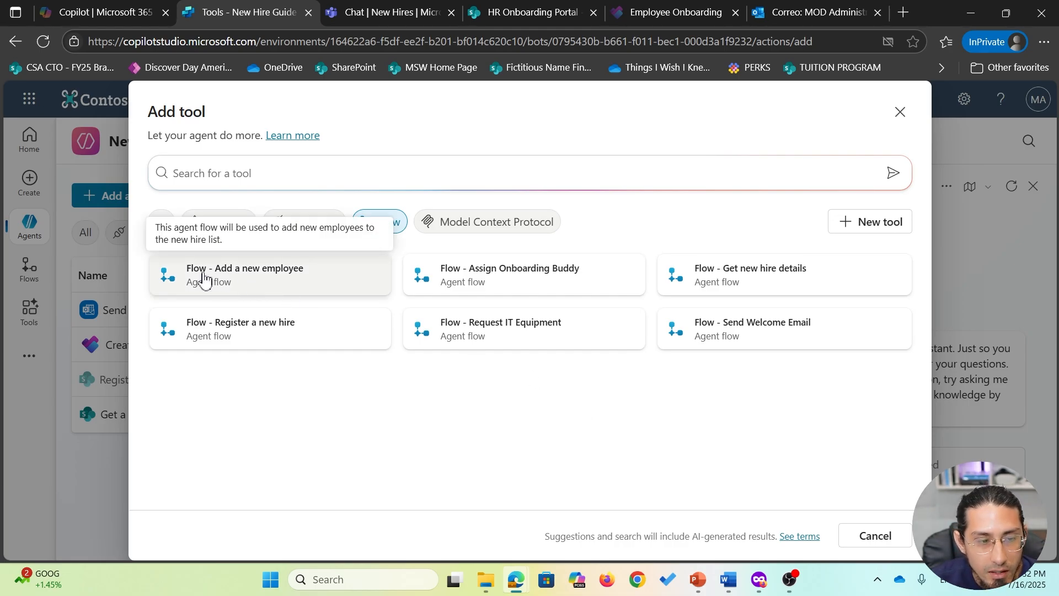
click(292, 286)
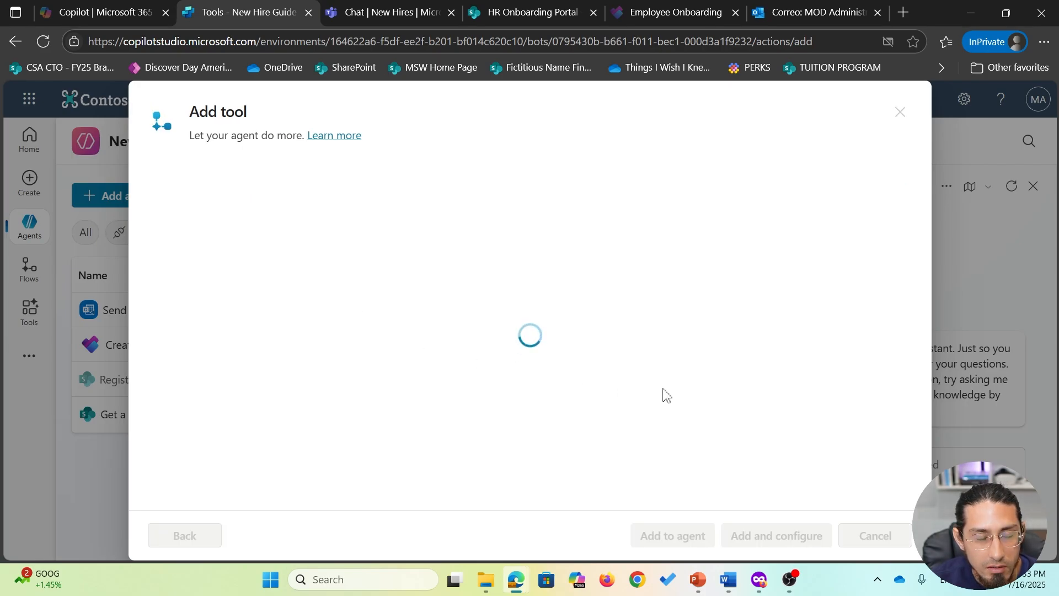
click(786, 544)
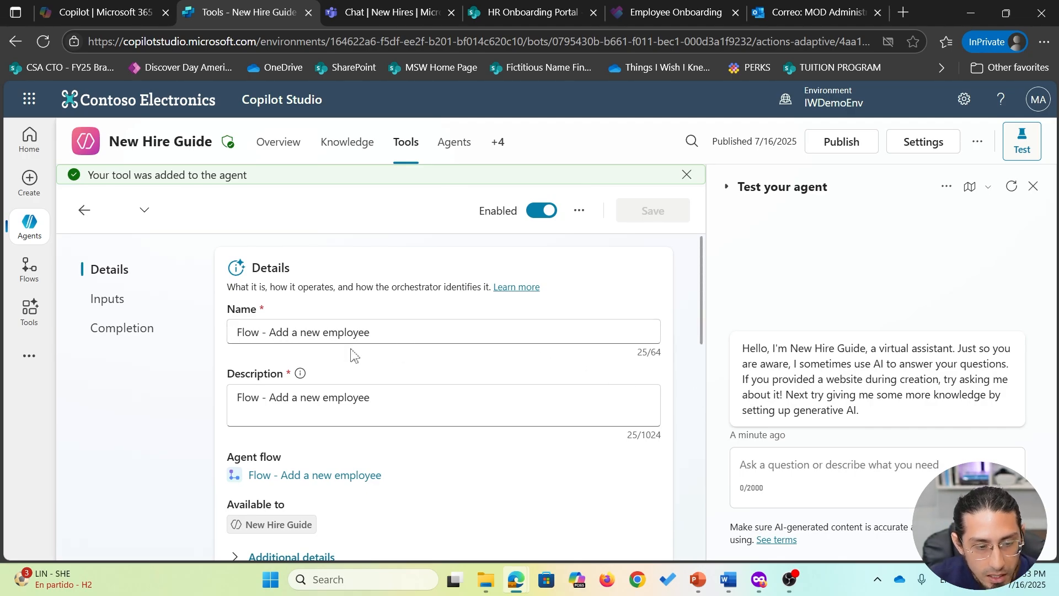
- Replace the tool's description with 'Use this agent flow to register new hires' and save
scroll(442, 411, down, 5)
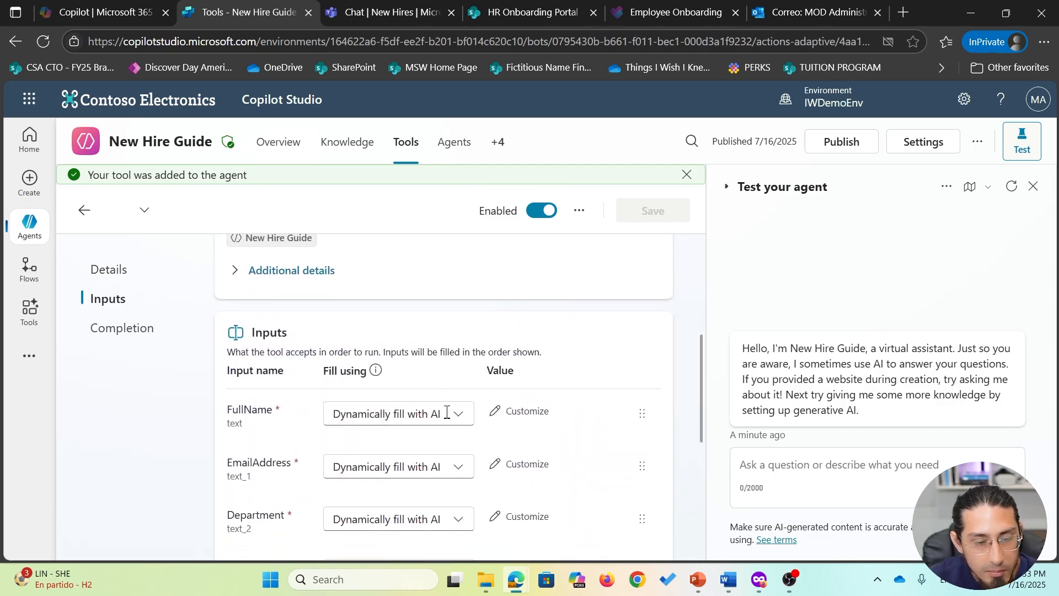
scroll(441, 408, up, 5)
click(429, 380)
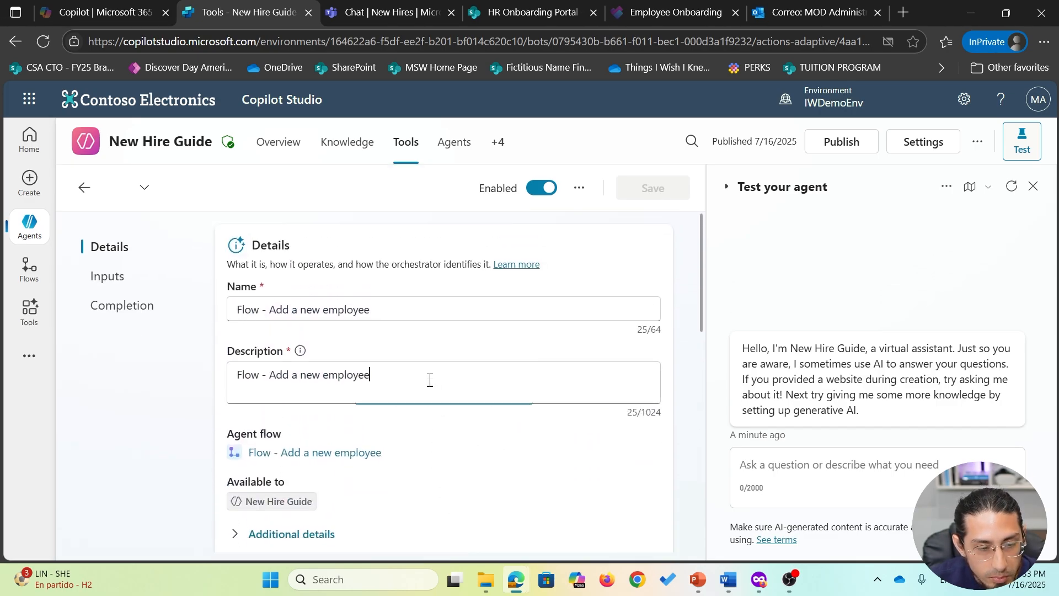
drag(430, 380, 223, 375)
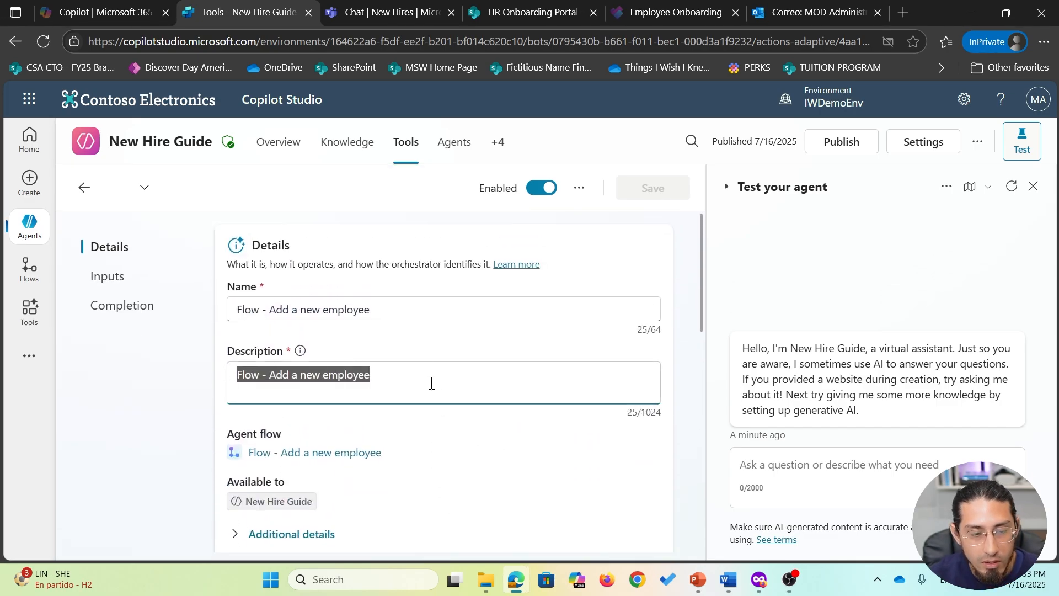
text(Y)
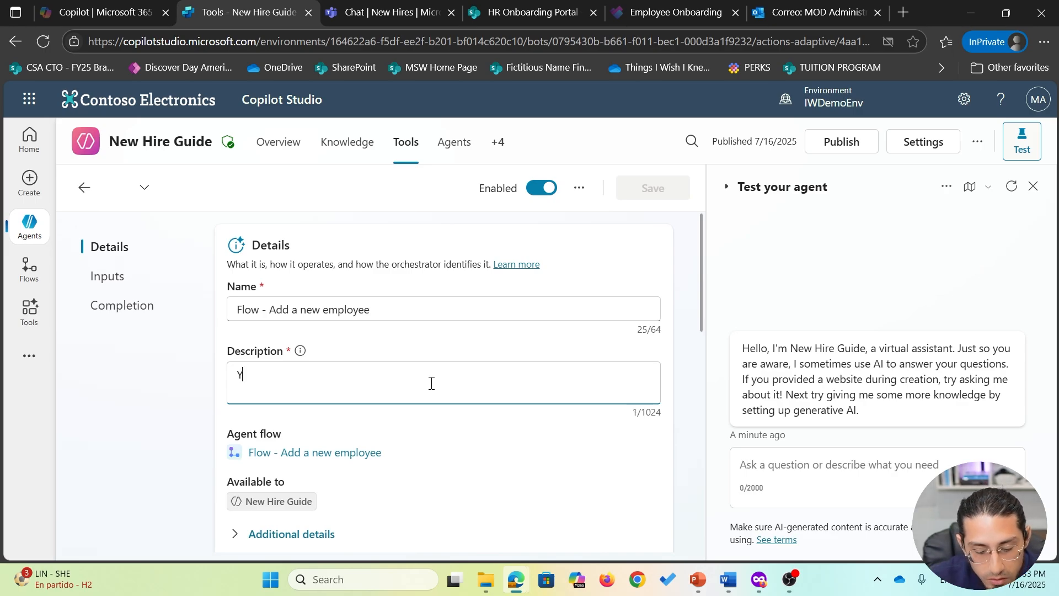
key(BackSpace)
text(Use this)
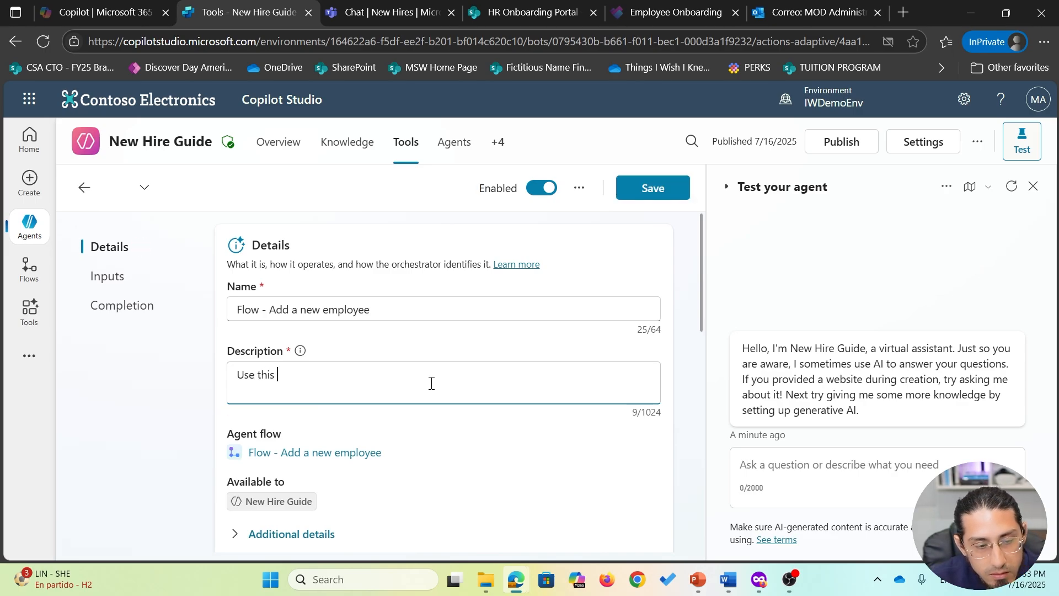
text( agent flow to r)
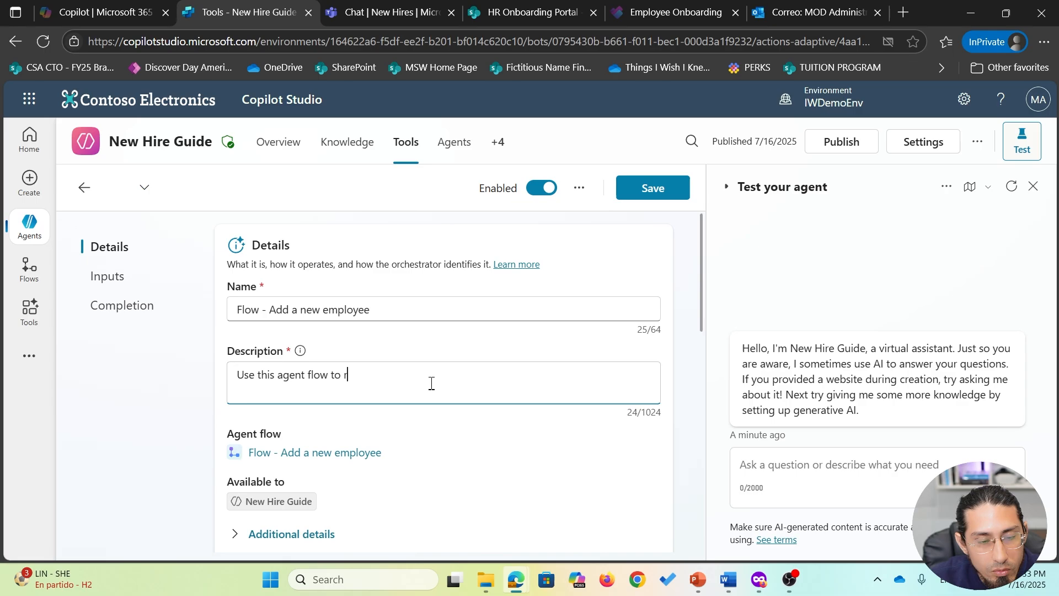
text(egister new hi)
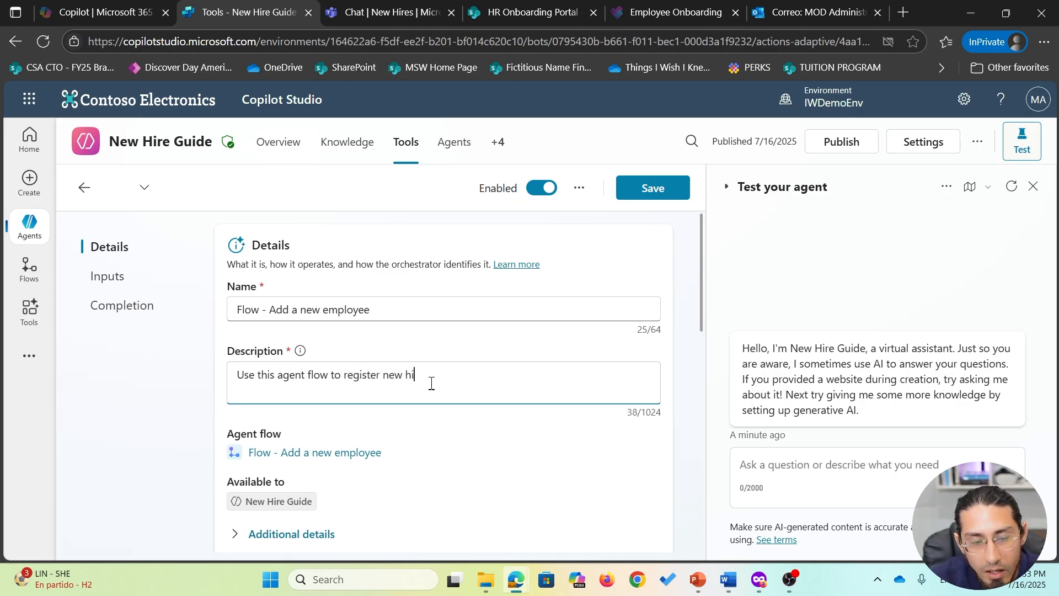
text(res)
key(ctrl+s)
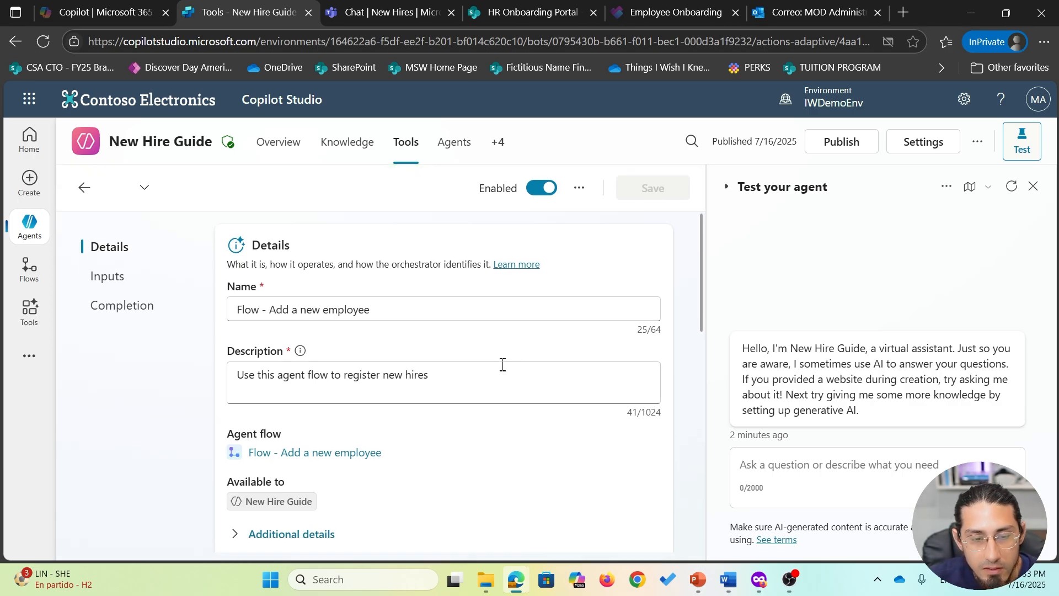
- Expand the tool's Additional details section
scroll(503, 365, down, 2)
click(317, 458)
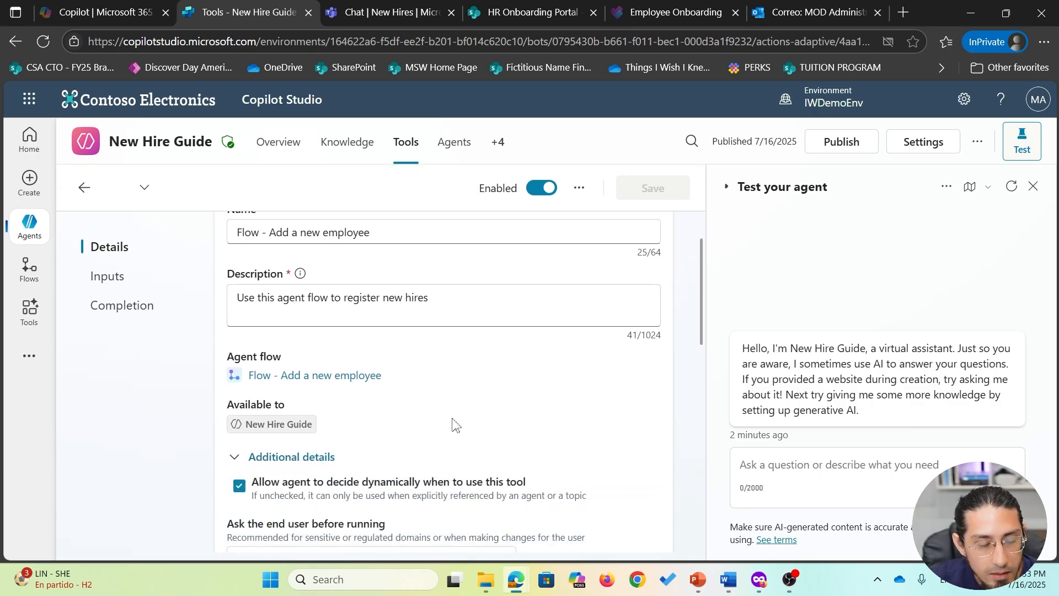
scroll(455, 425, down, 2)
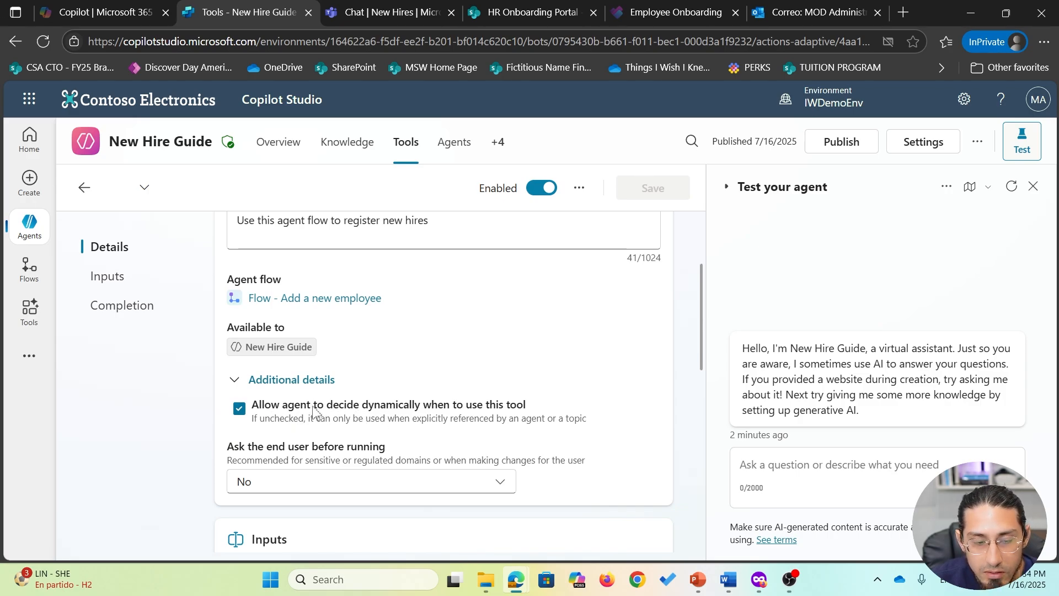
- Set the ManagerName and ManagerEmail inputs to fill using a custom value
click(303, 380)
scroll(481, 386, down, 4)
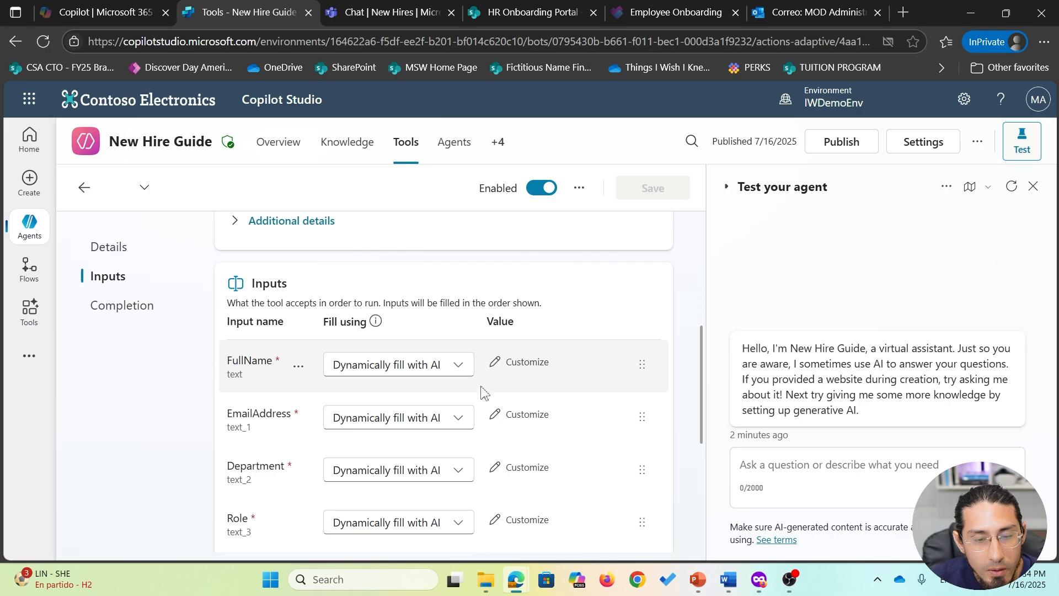
scroll(442, 408, down, 2)
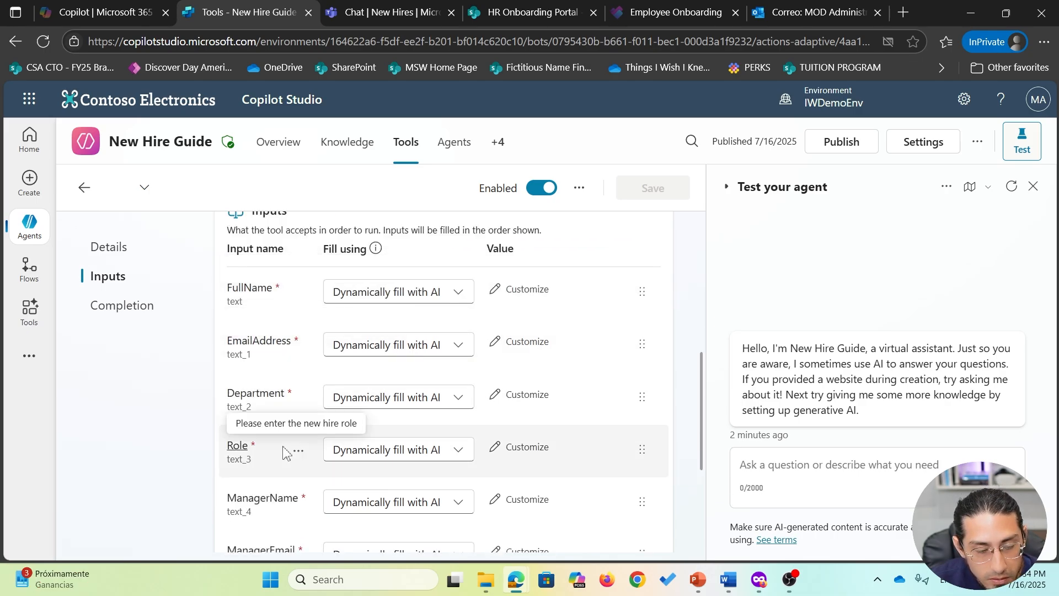
scroll(289, 450, down, 1)
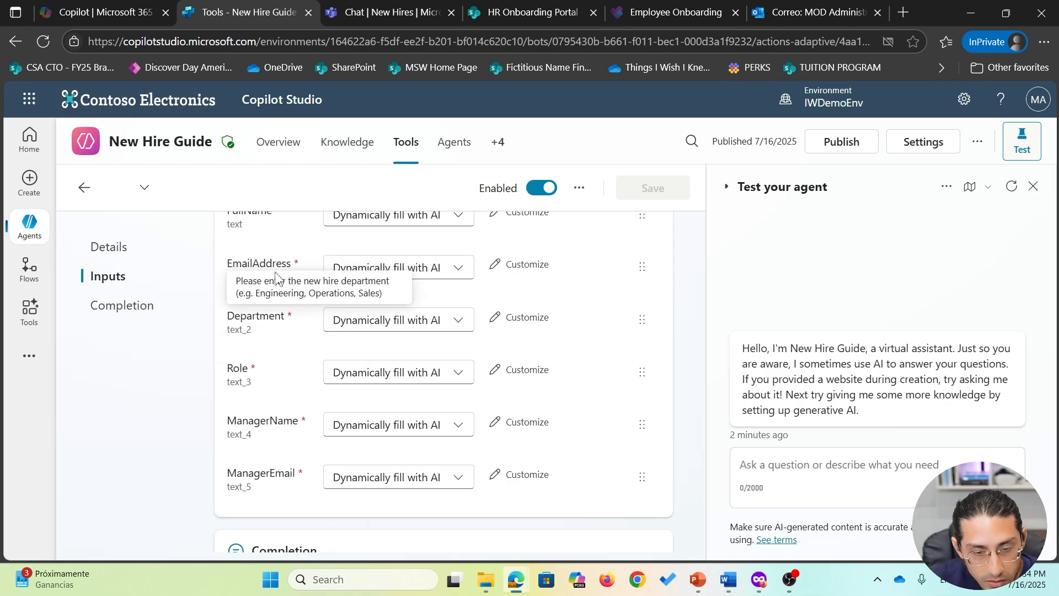
click(462, 429)
click(434, 481)
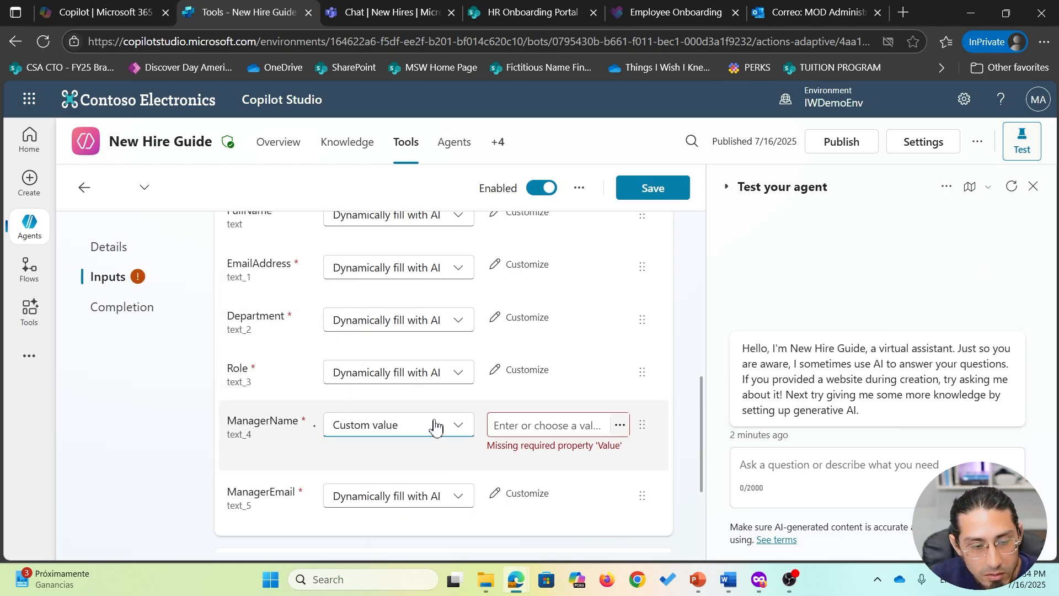
click(444, 496)
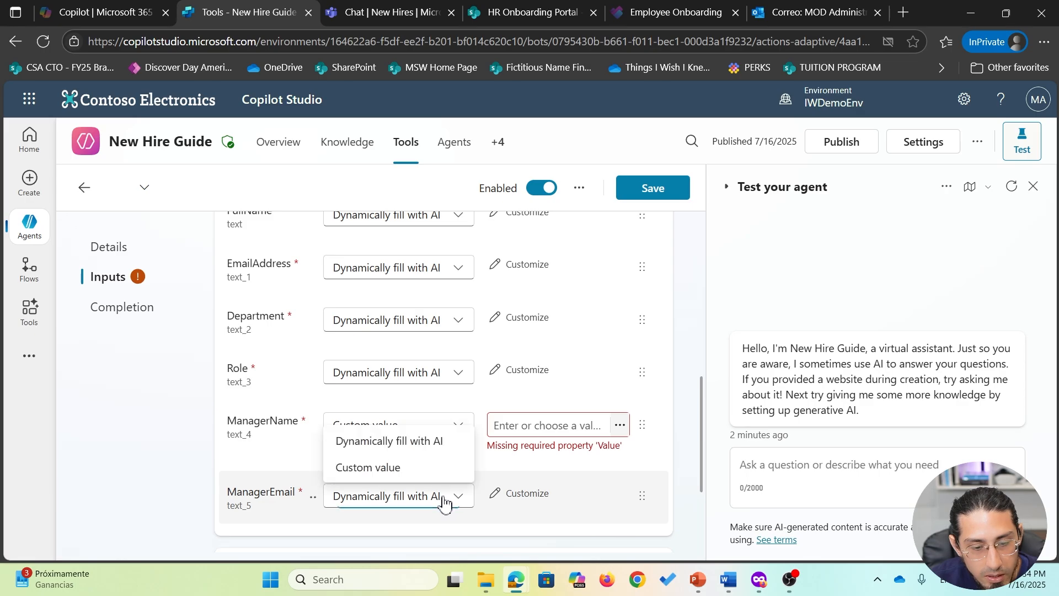
click(435, 468)
- Bind ManagerName to the system variable User.DisplayName
click(517, 425)
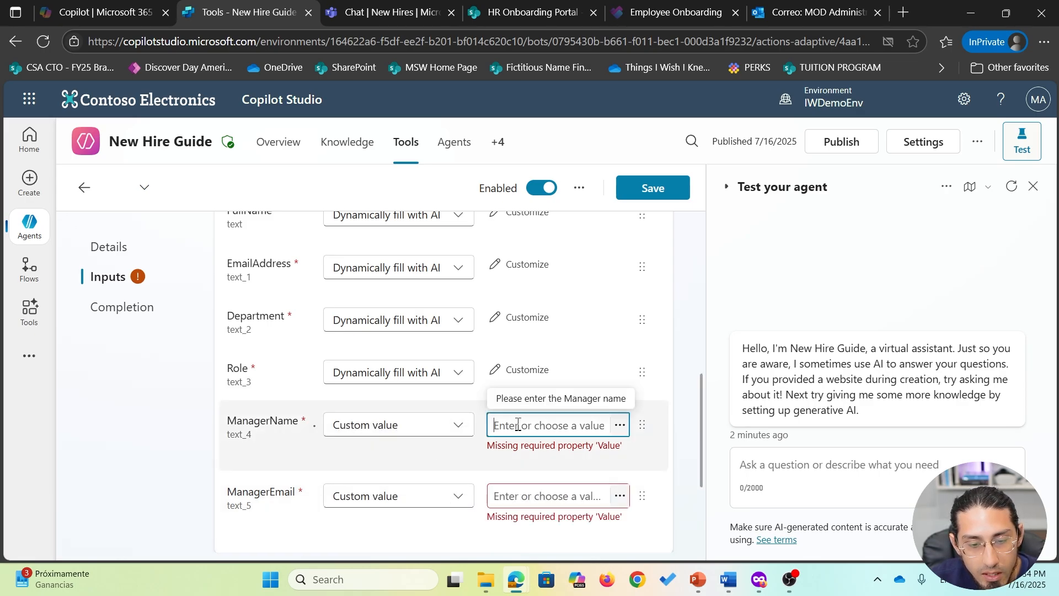
click(619, 426)
click(583, 271)
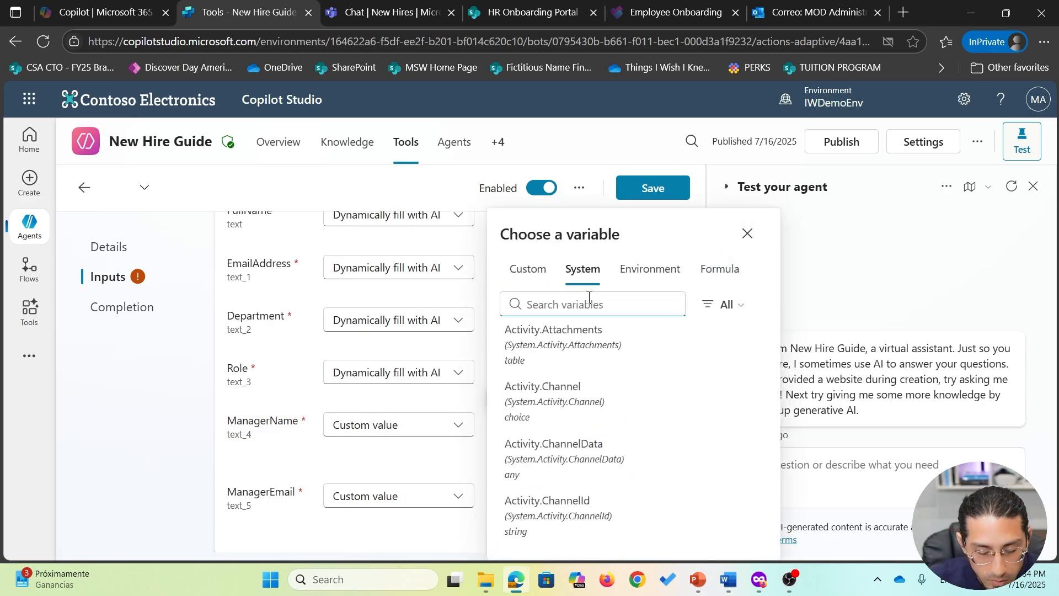
text(user)
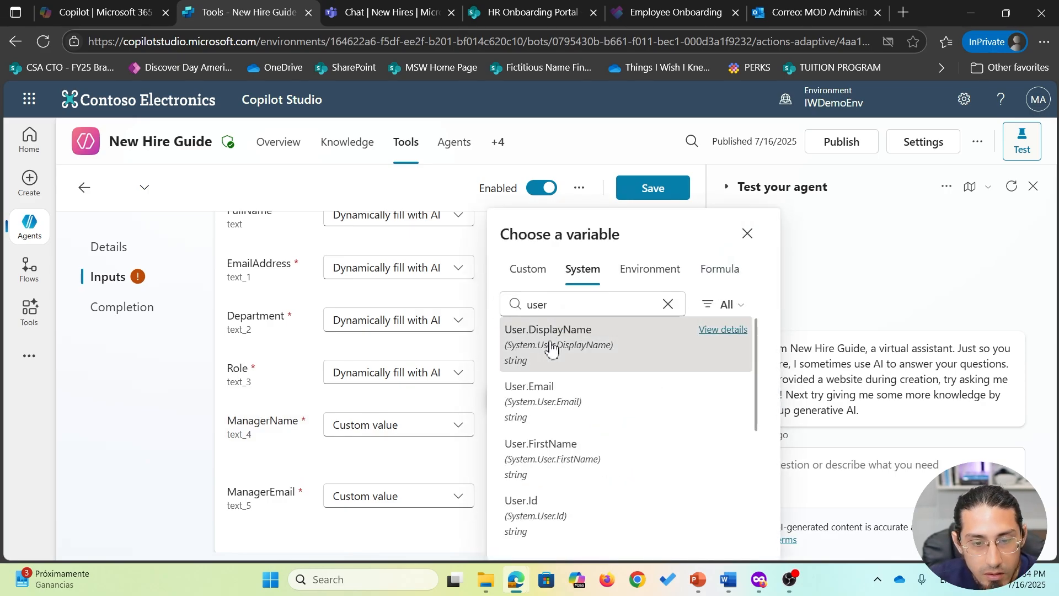
click(552, 336)
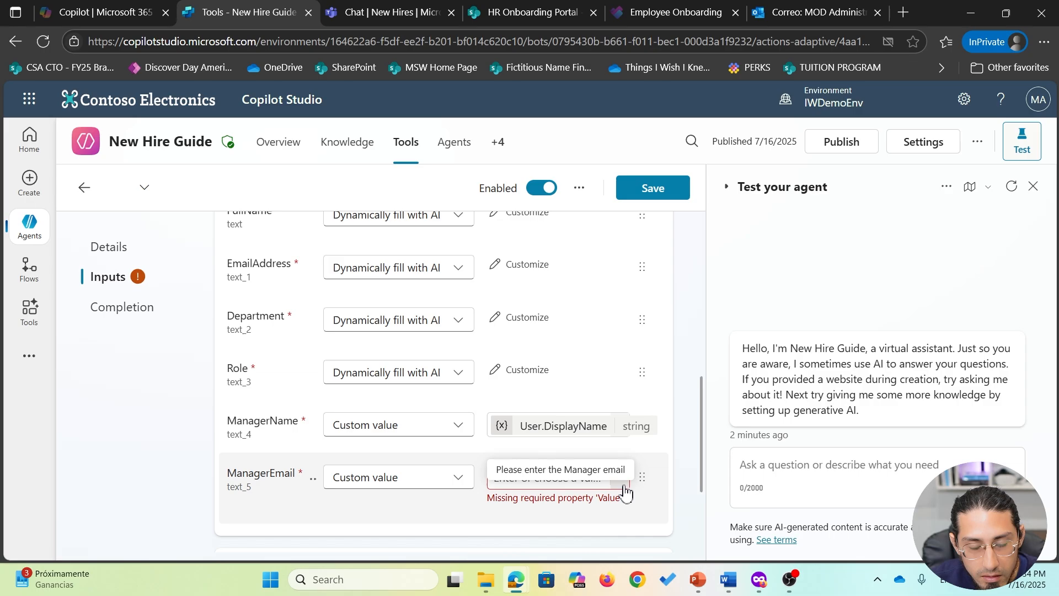
- Bind ManagerEmail to the system variable User.Email and save the tool
click(623, 484)
click(589, 278)
click(587, 303)
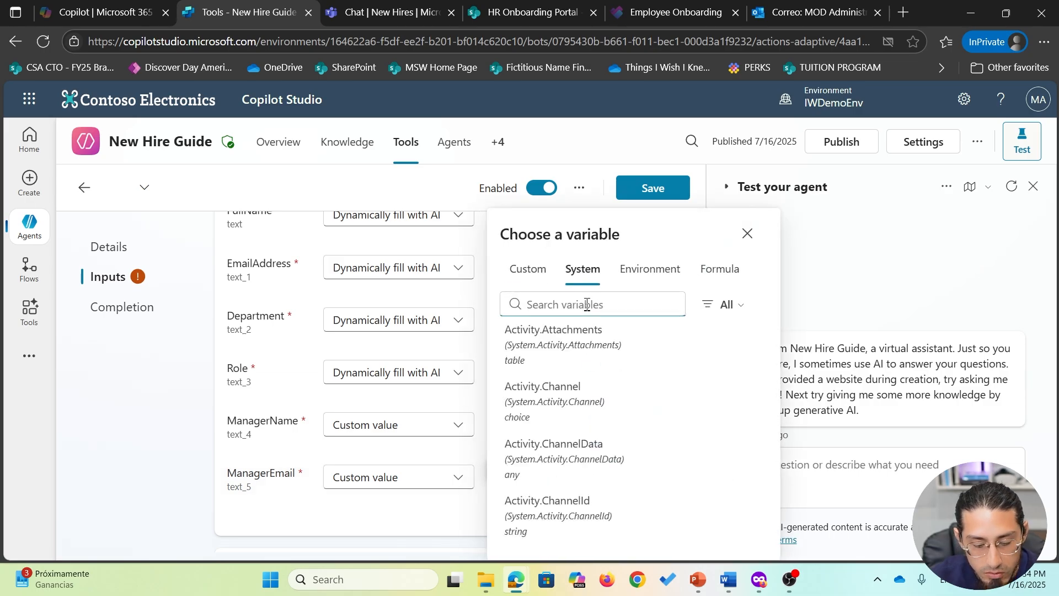
text(user.)
click(552, 400)
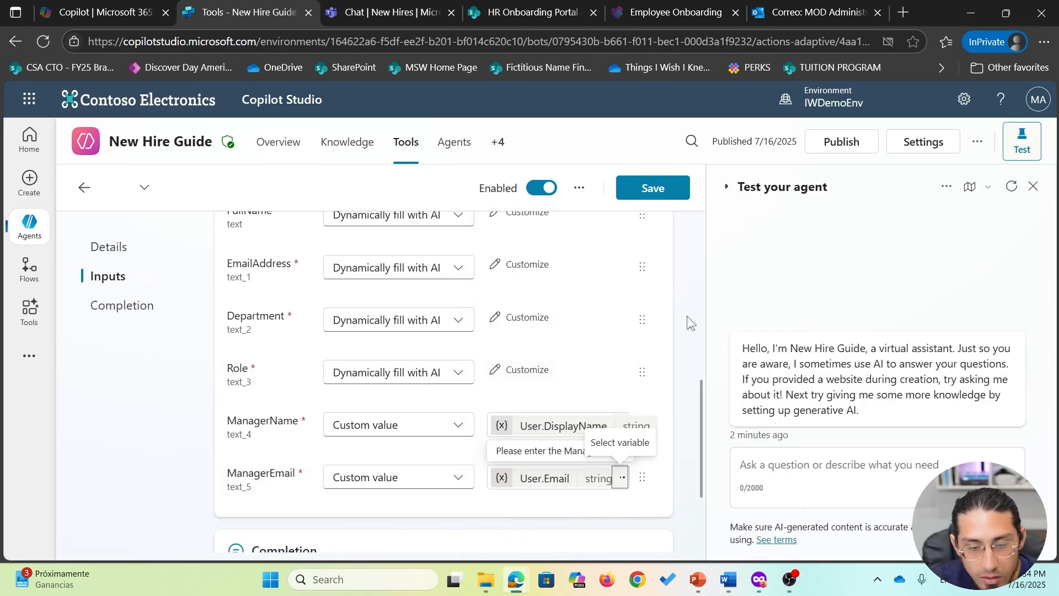
click(661, 188)
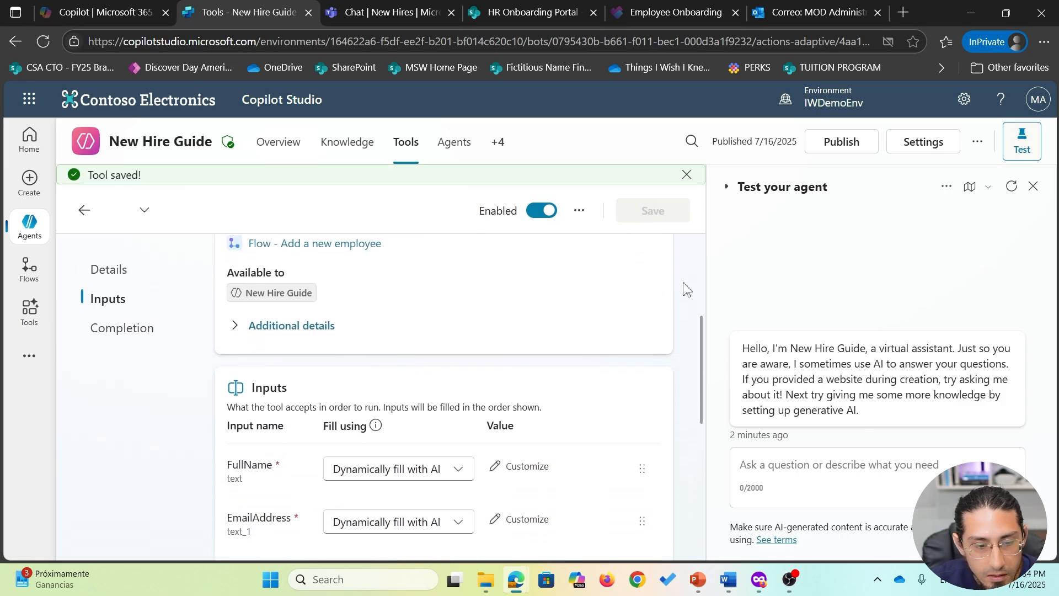
click(524, 313)
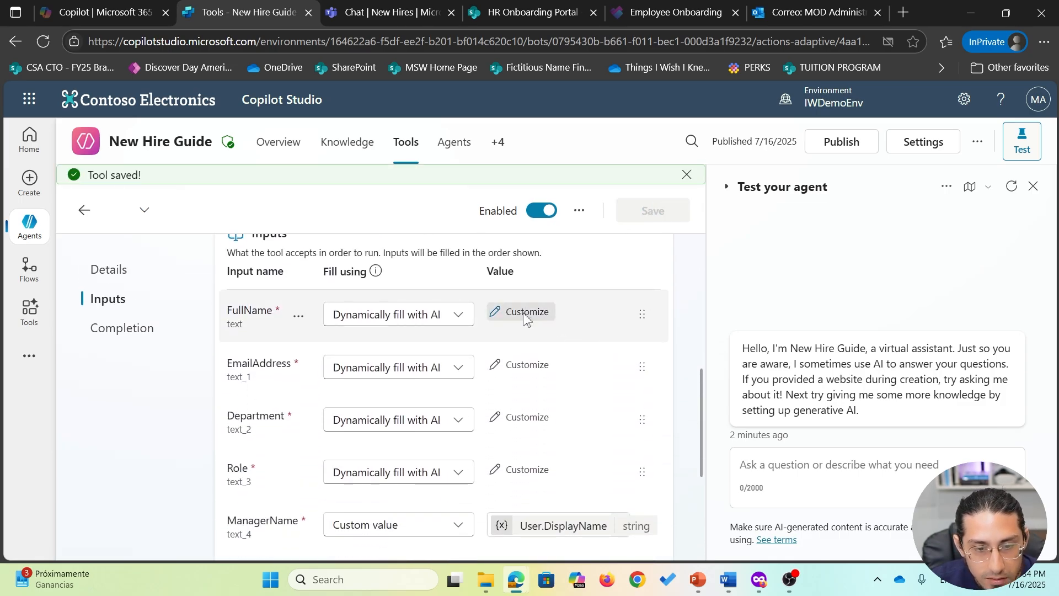
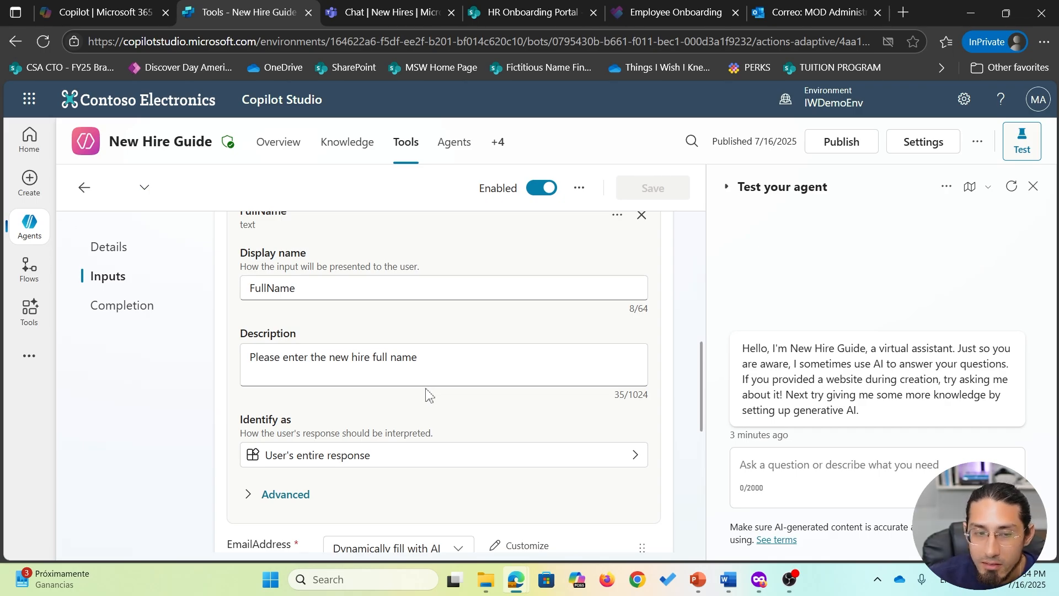
- Review the EmailAddress and Department input descriptions, closing each input card
scroll(602, 340, up, 1)
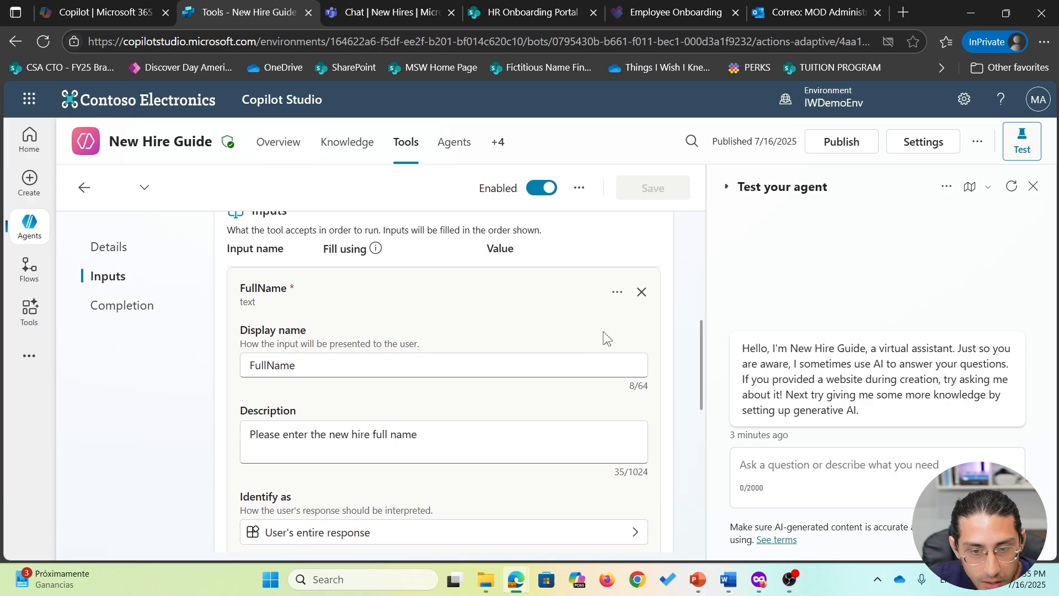
click(644, 296)
click(524, 345)
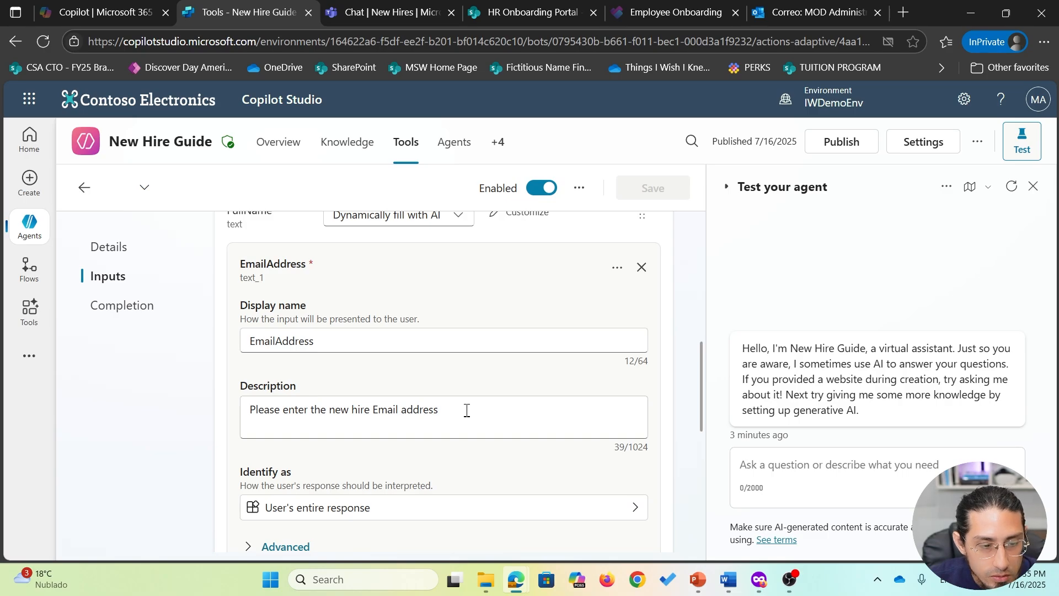
click(641, 267)
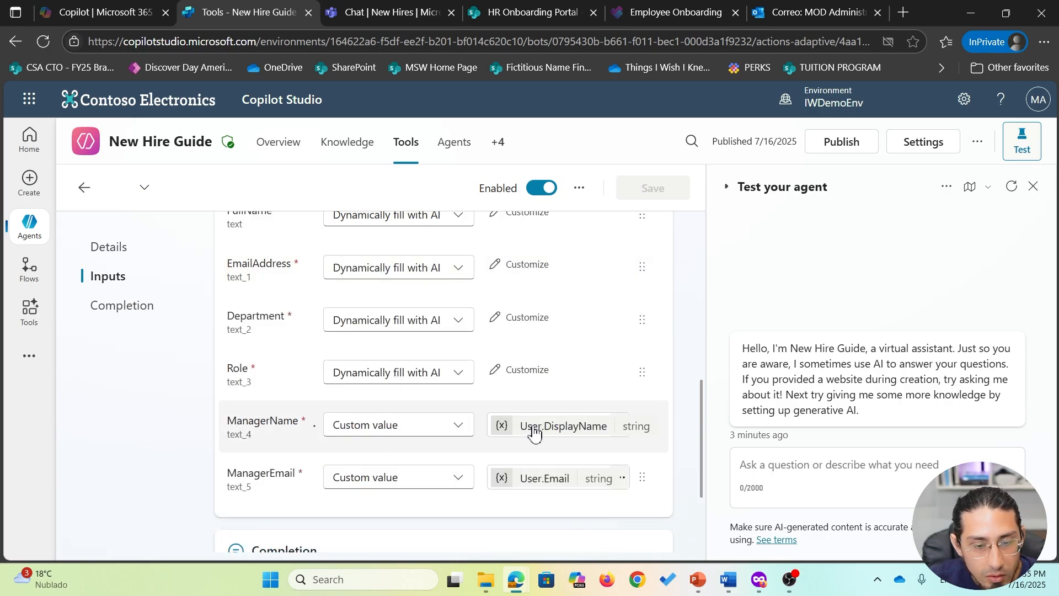
click(526, 322)
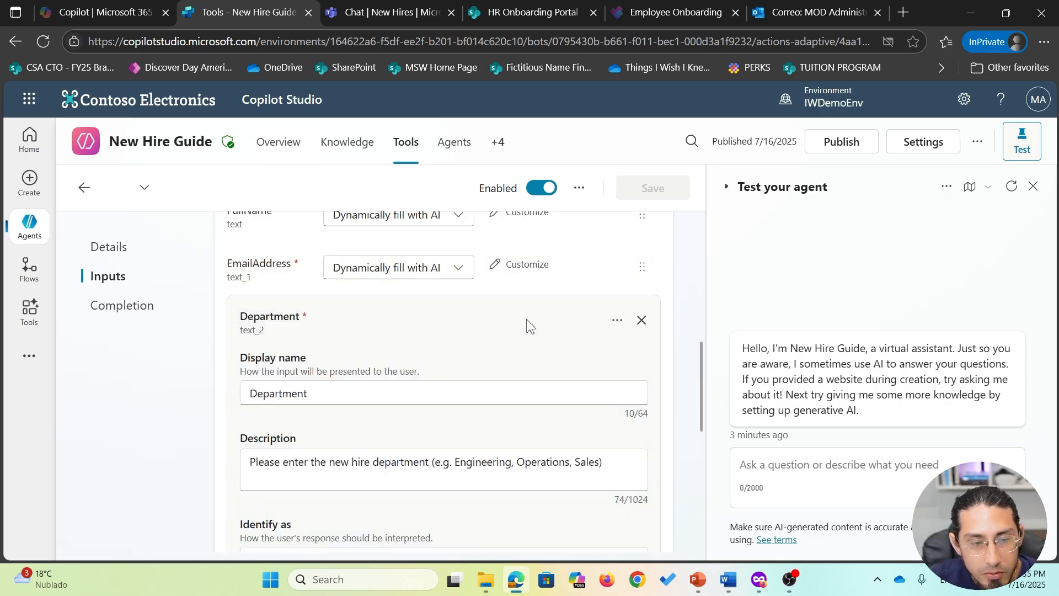
click(642, 320)
- Return to the New Hire Guide agent's list of tools
scroll(539, 371, up, 3)
scroll(539, 373, down, 7)
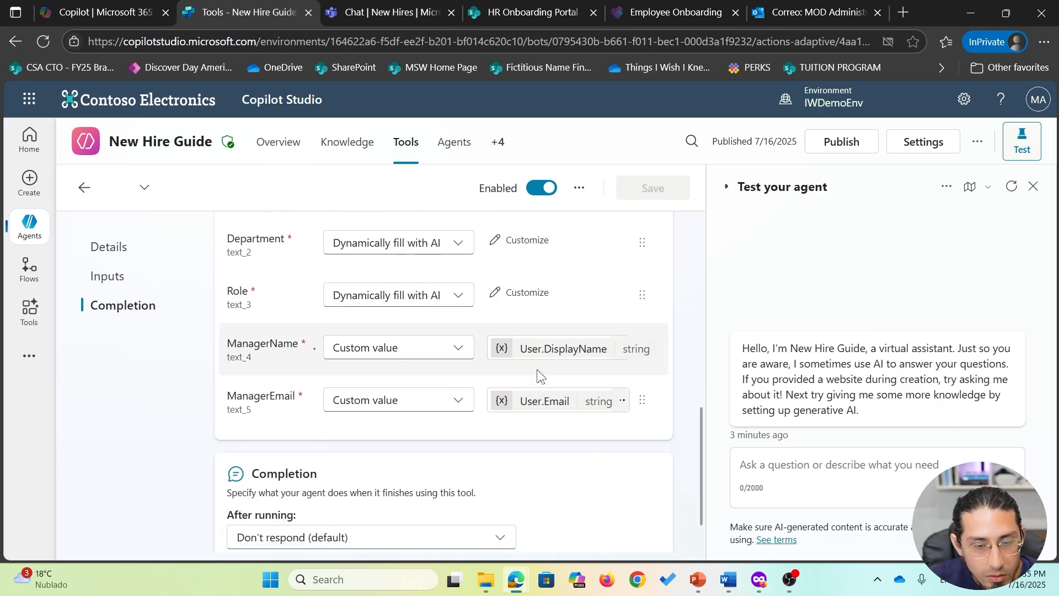
scroll(539, 376, up, 10)
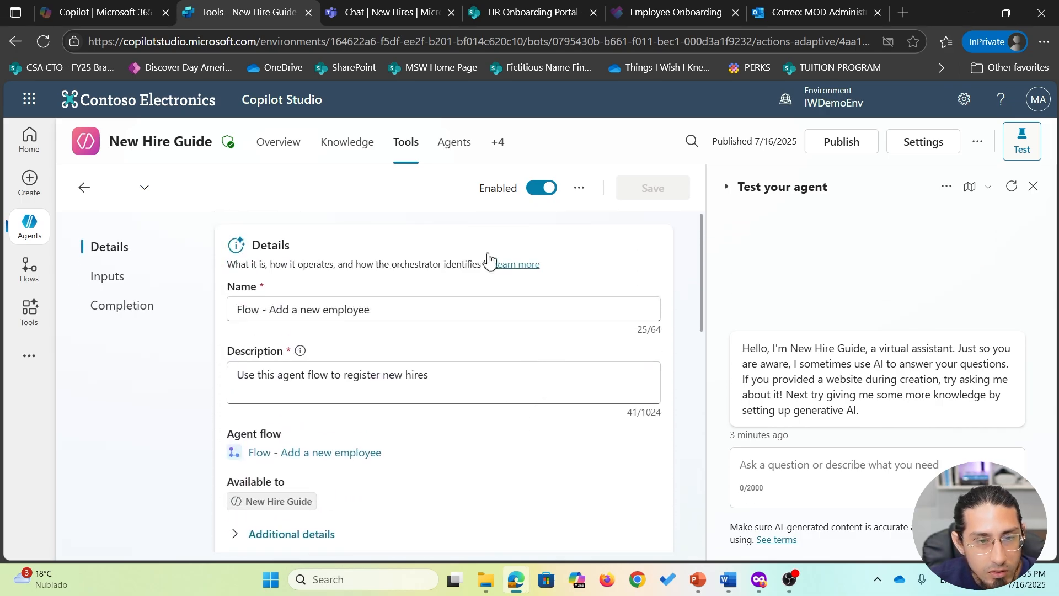
click(408, 145)
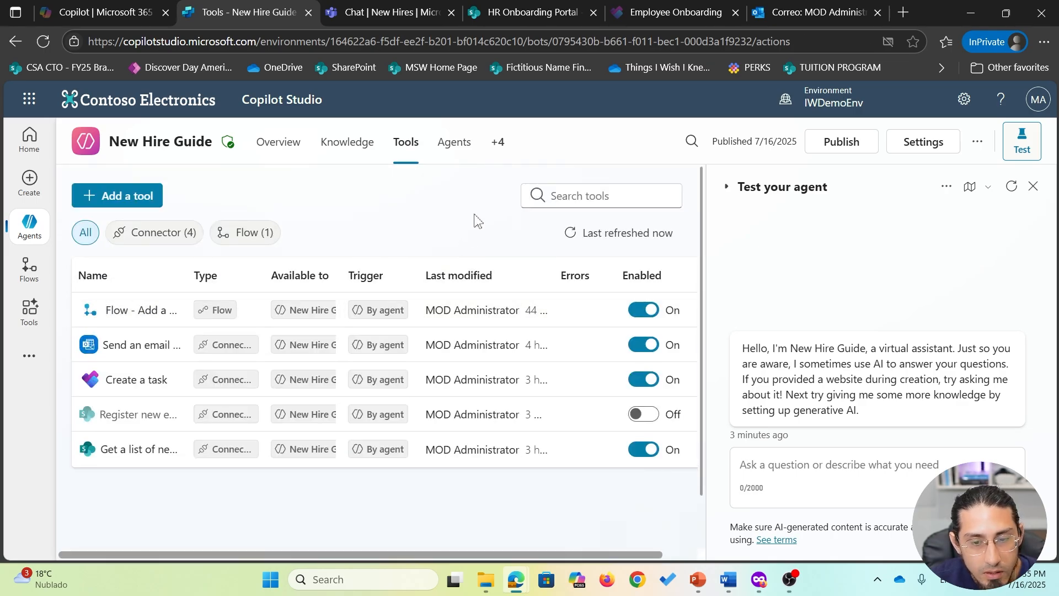
- Restart the test chat with the Activity map shown and send 'register a new hire'
click(793, 476)
click(1012, 187)
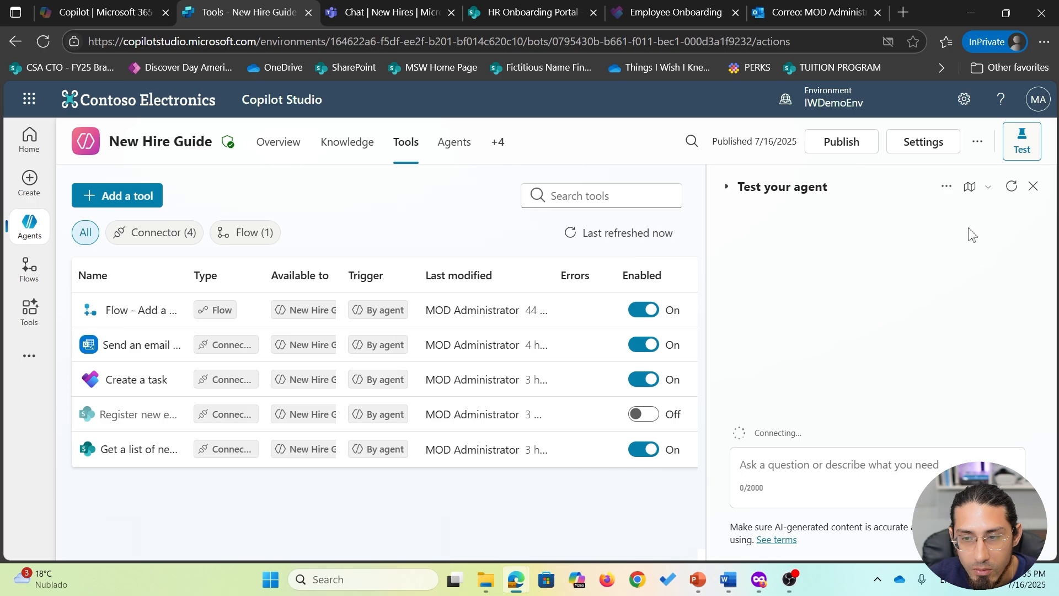
click(969, 187)
text(r)
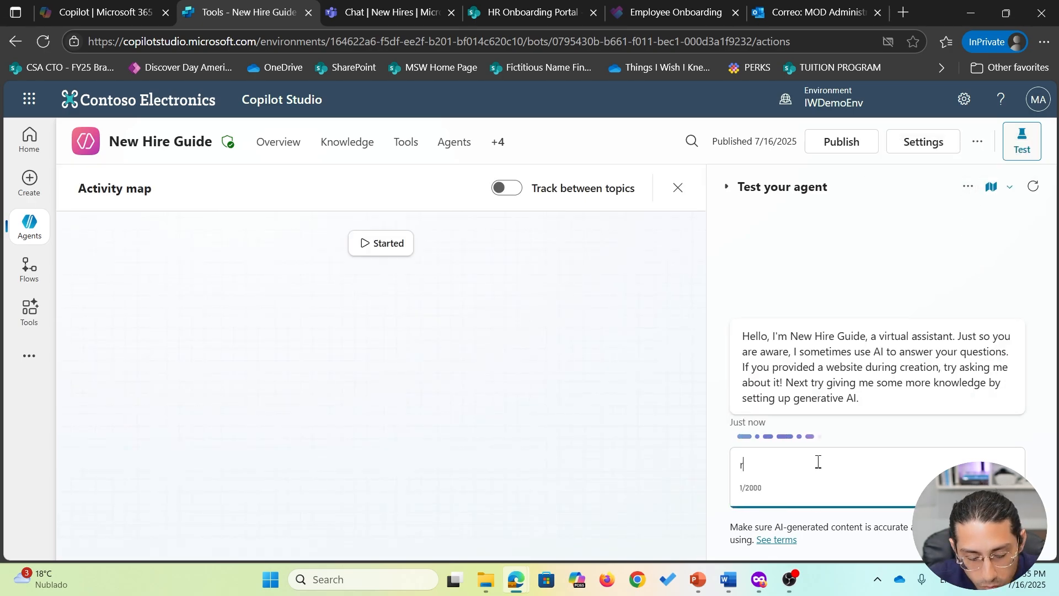
text(egister a new )
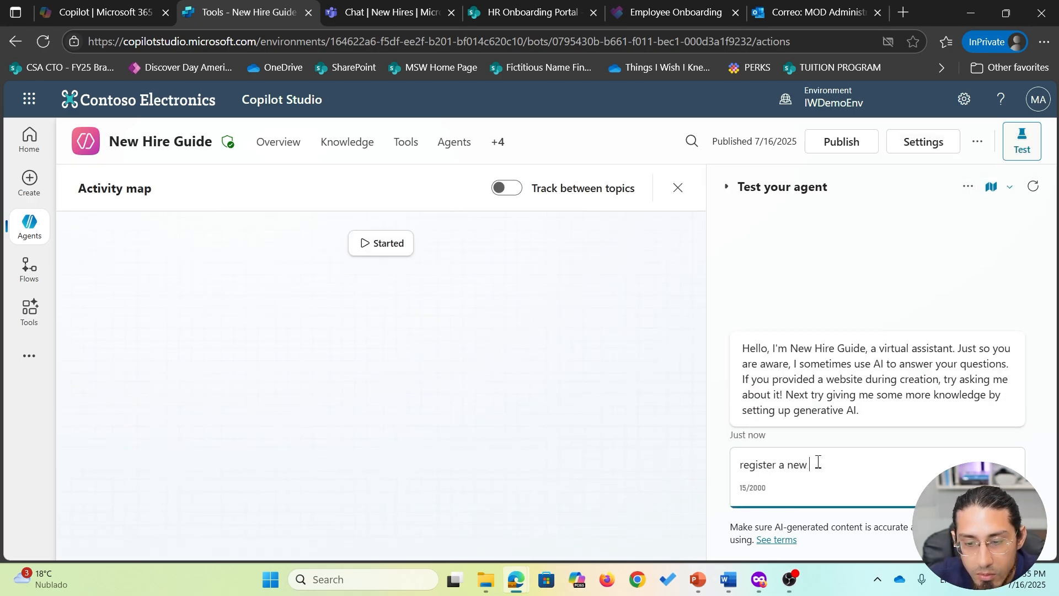
text(hire)
key(Return)
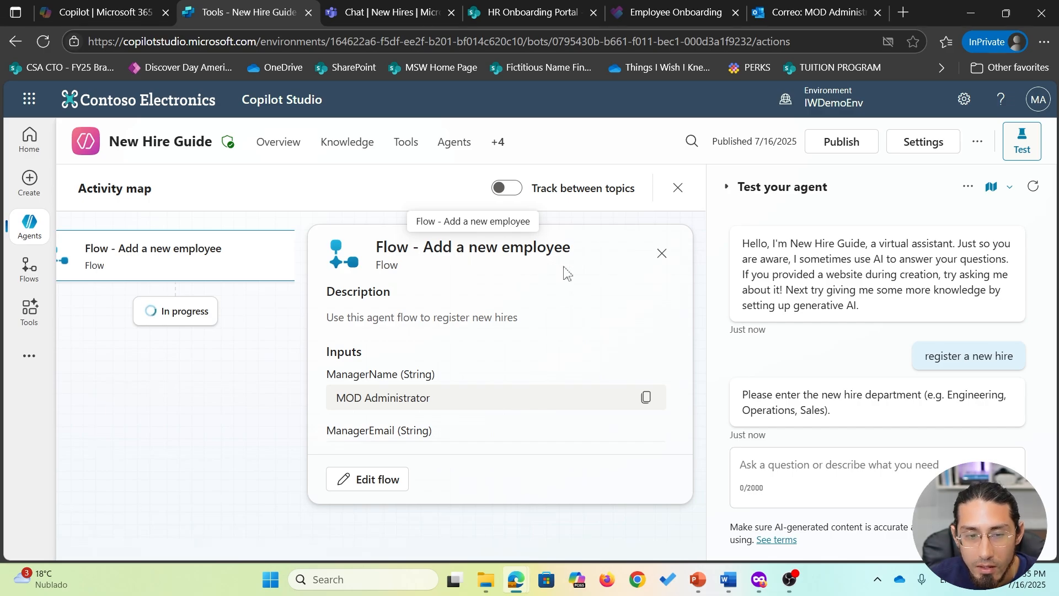
- Answer the department prompt with Engineering
scroll(411, 346, down, 2)
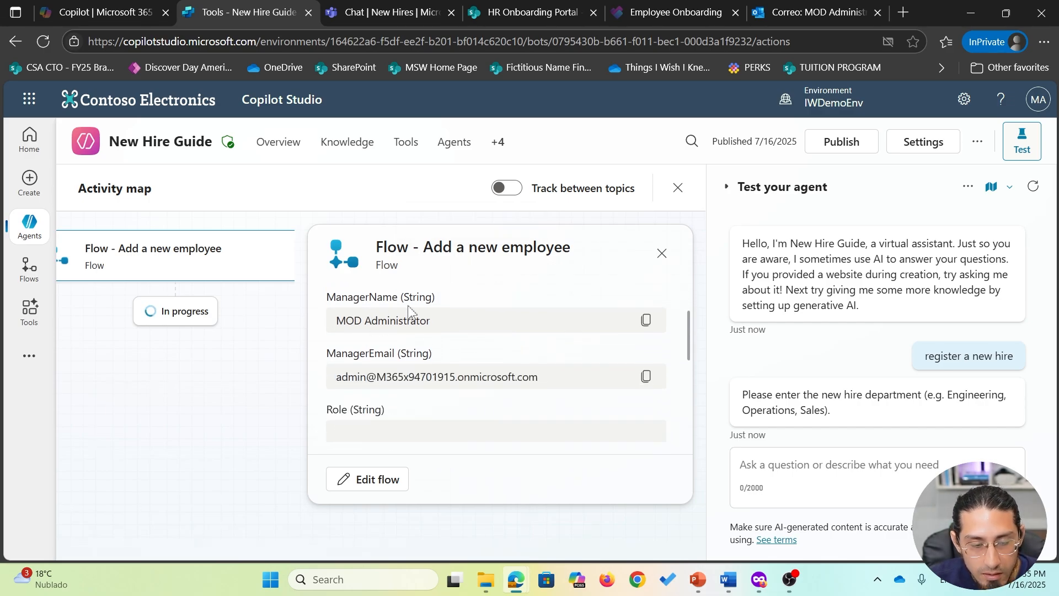
scroll(452, 356, down, 2)
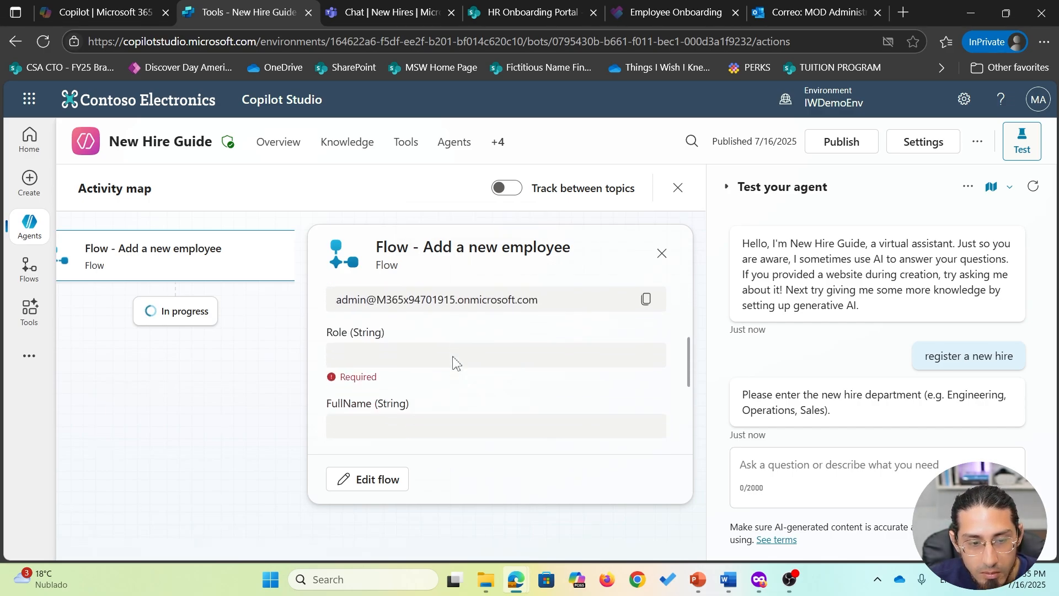
scroll(454, 356, down, 4)
scroll(454, 356, up, 4)
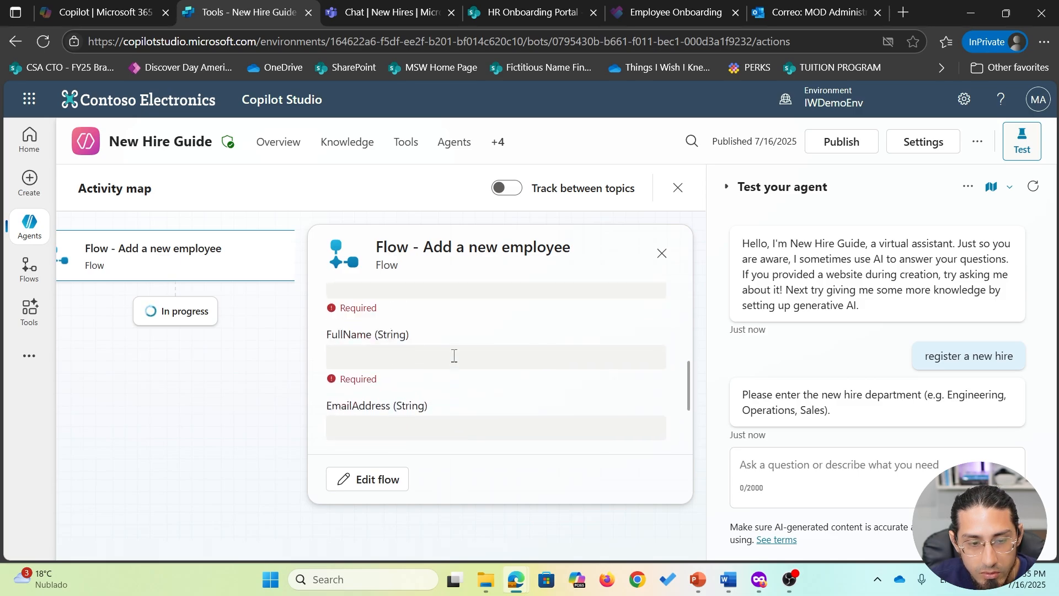
scroll(454, 356, down, 3)
click(779, 460)
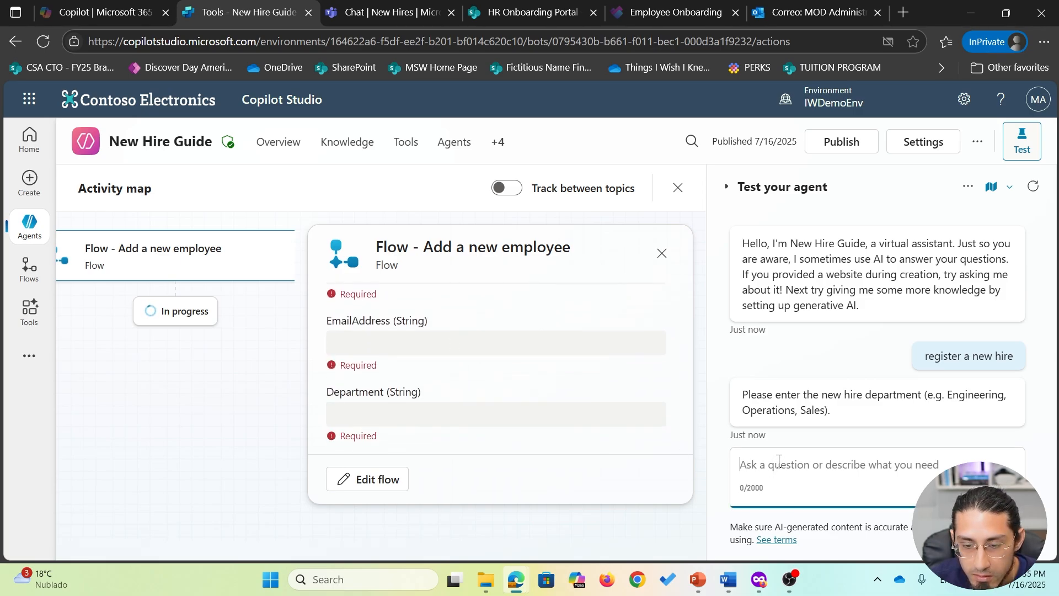
text(E)
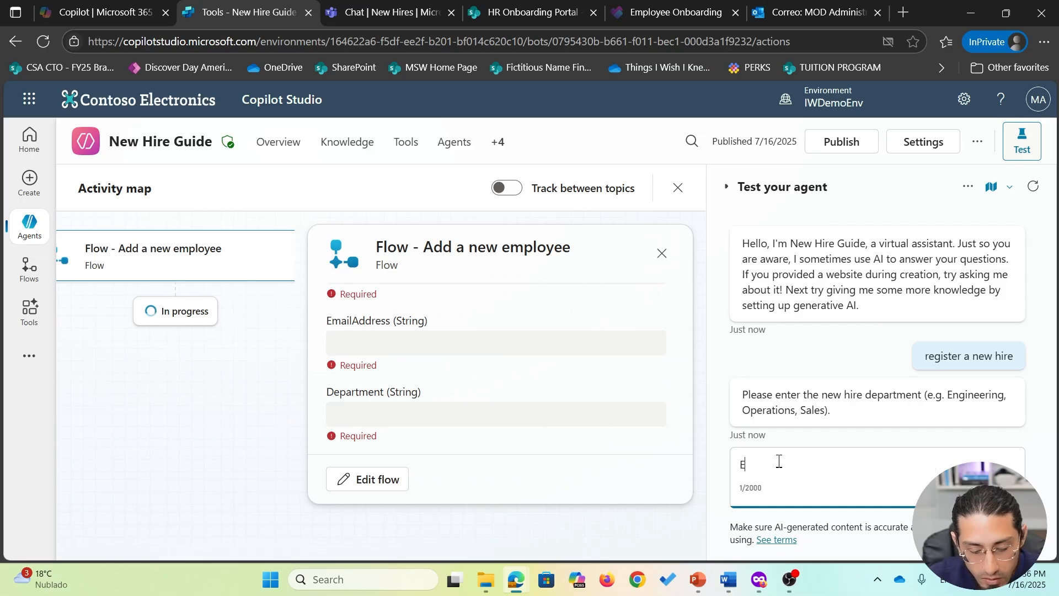
text(ngineering)
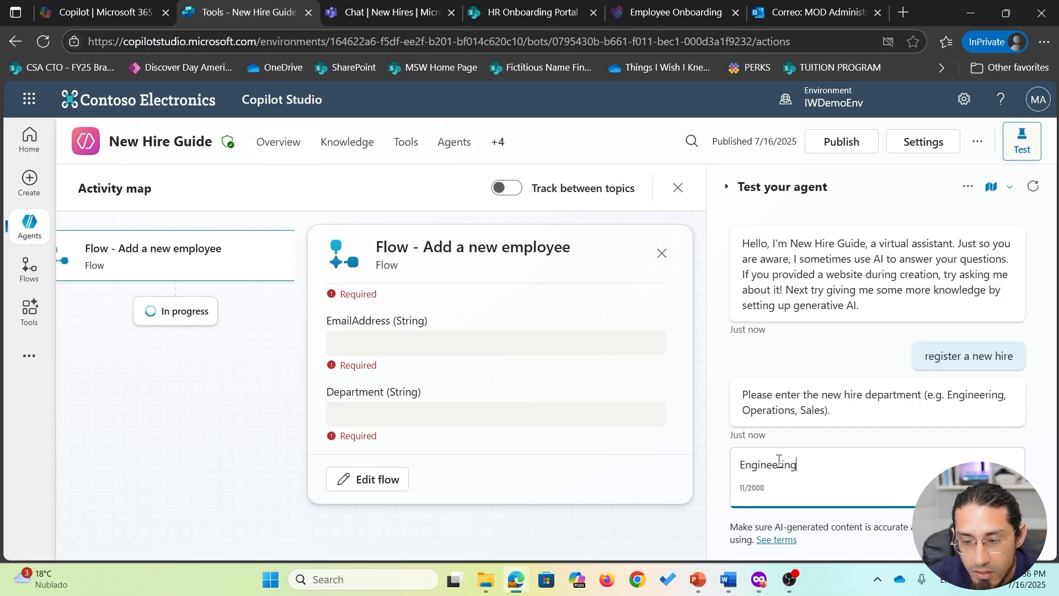
key(Return)
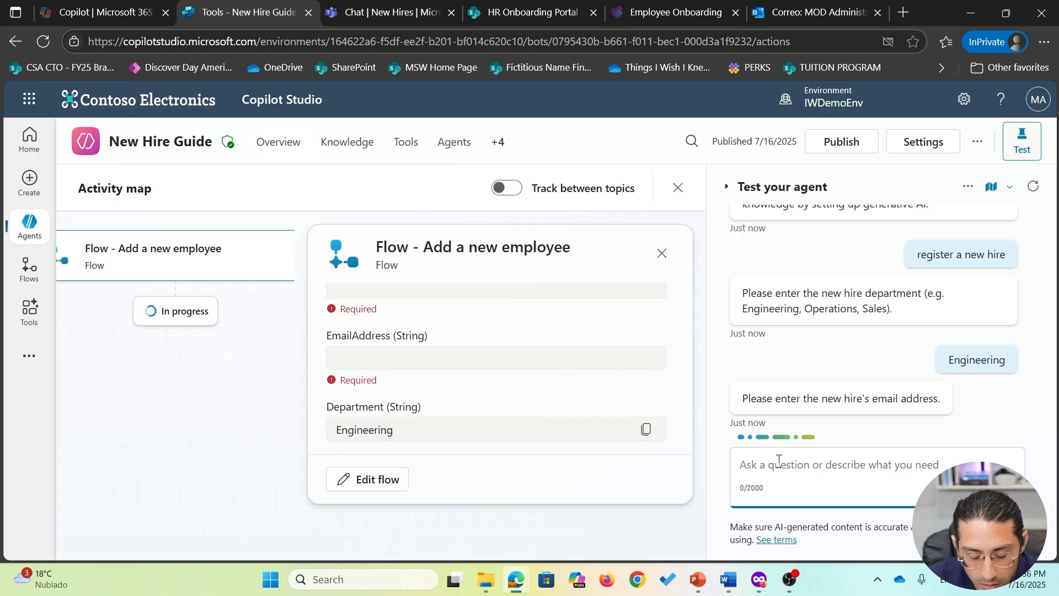
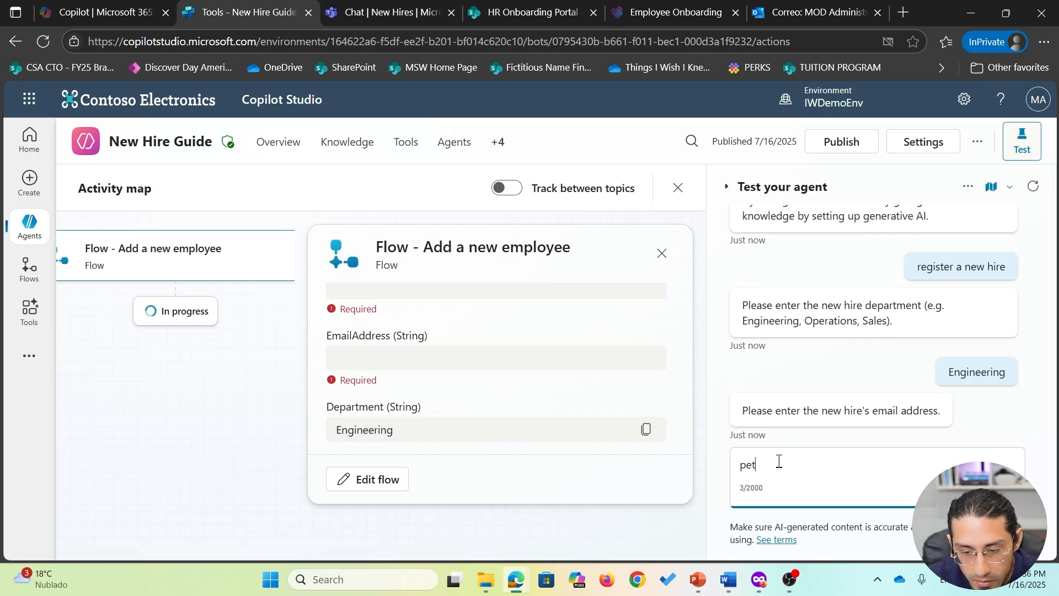
- Send the new hire's email address, the role Software Engineer and the full name
key(Return)
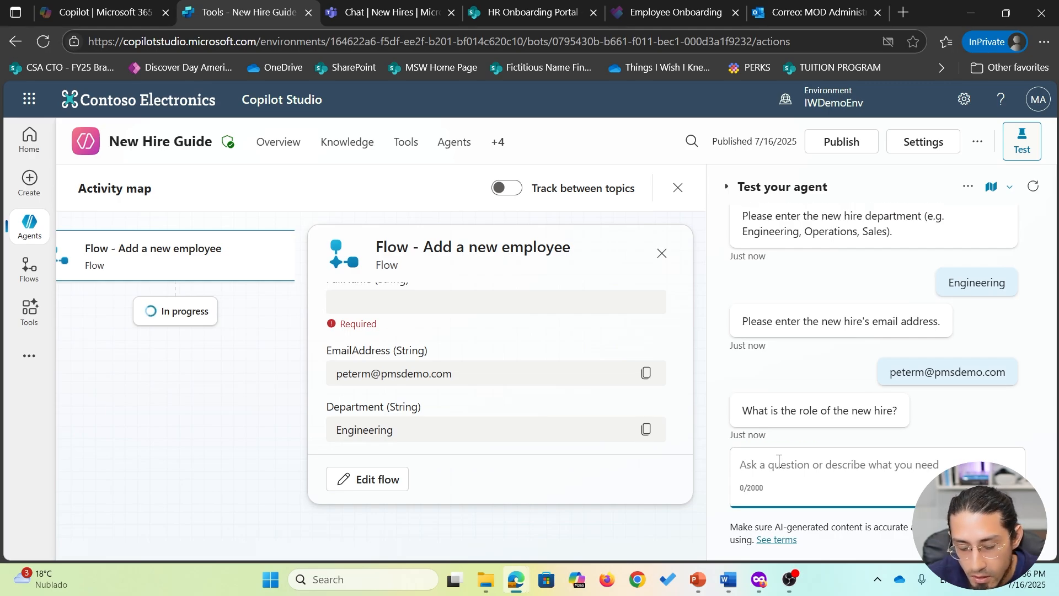
text(Software Engineer)
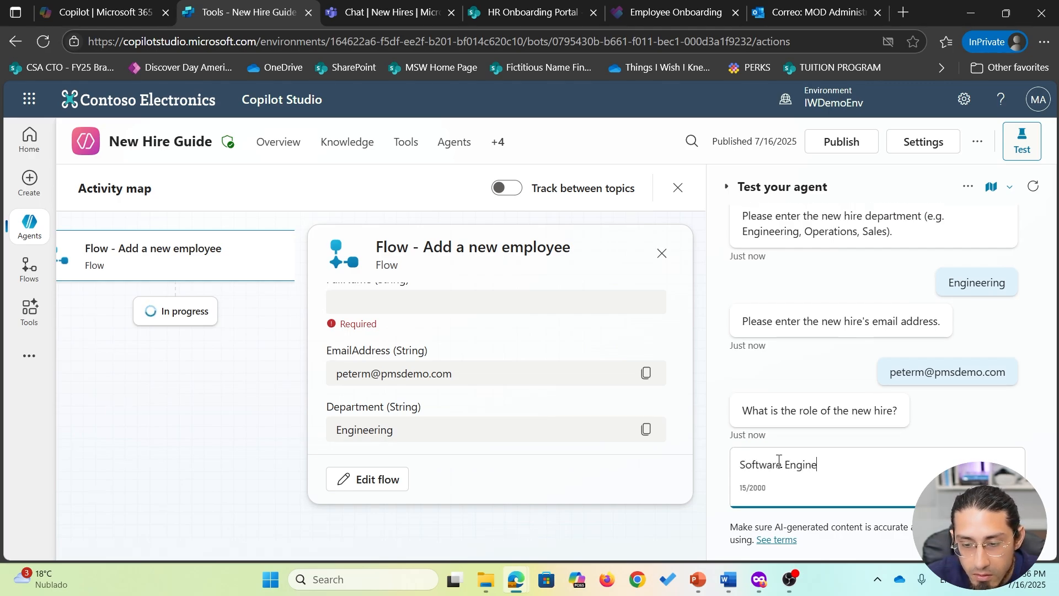
key(Return)
text(Peter M)
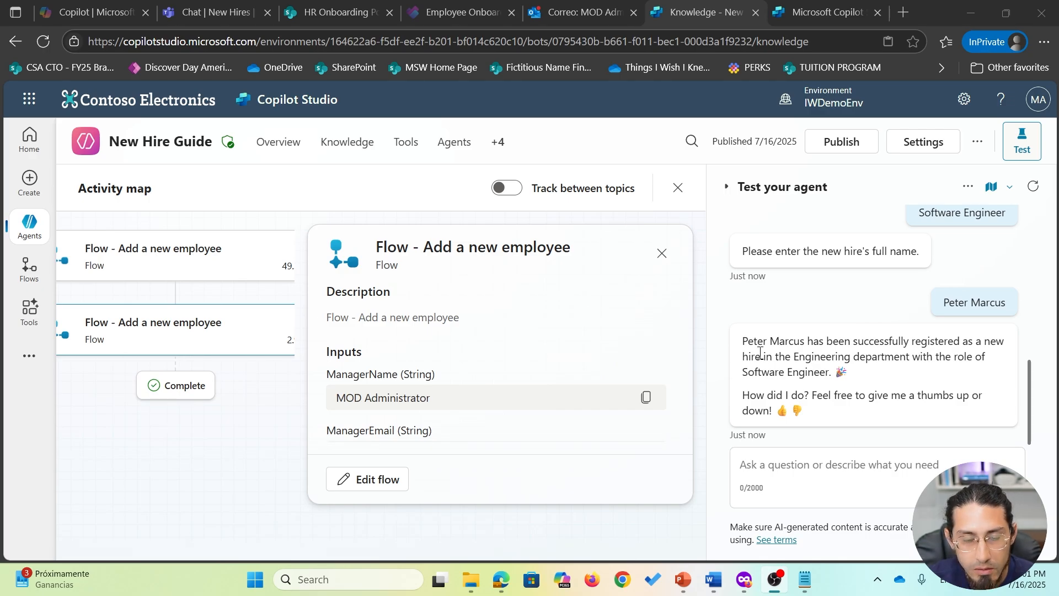
scroll(666, 316, down, 2)
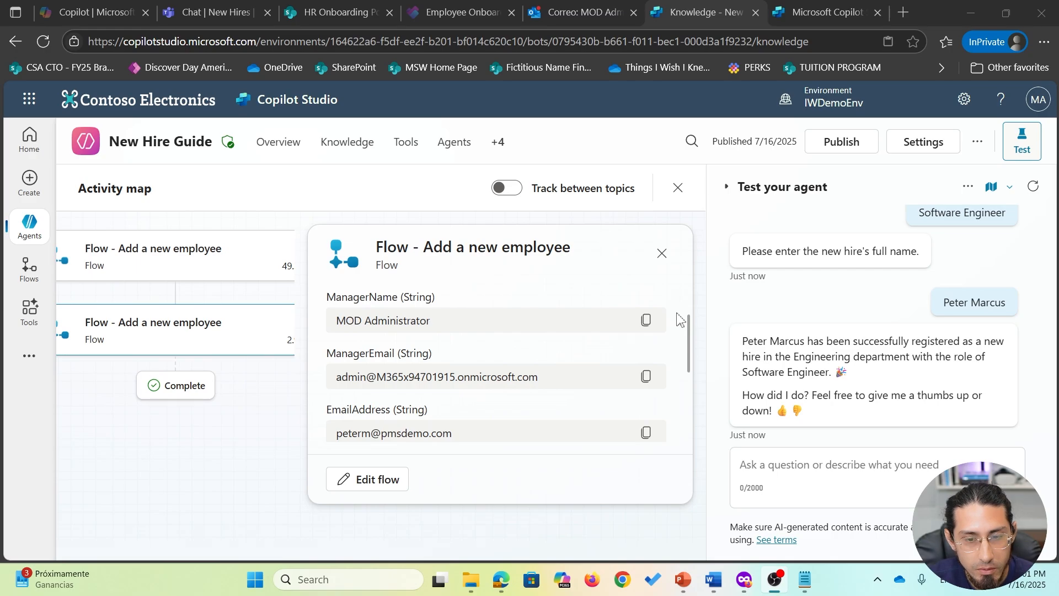
scroll(680, 320, down, 3)
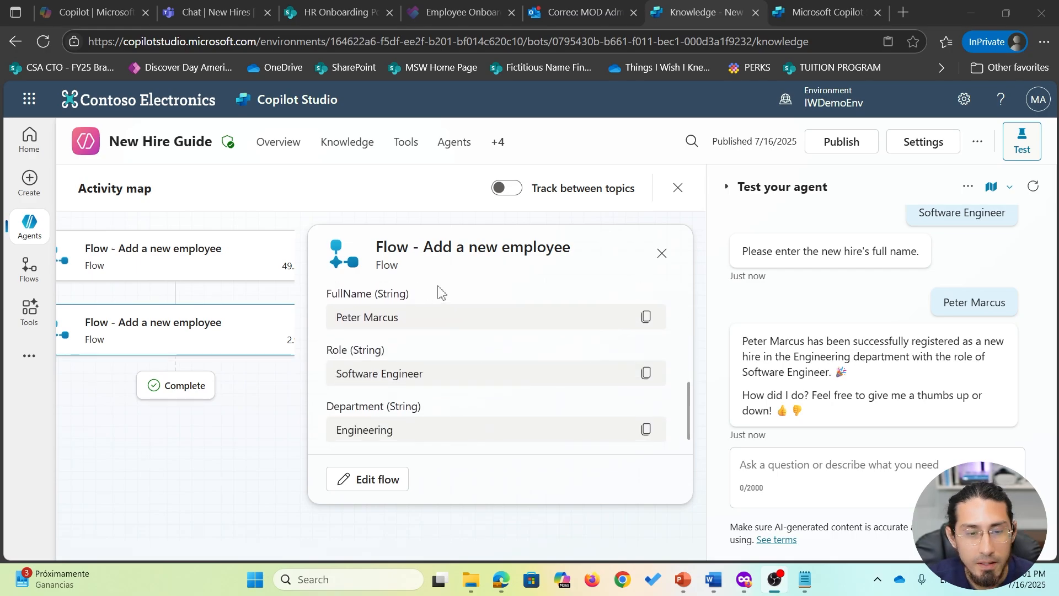
- Reload the HR Onboarding Portal list and open the newest new hire entry
click(330, 13)
click(445, 41)
key(Return)
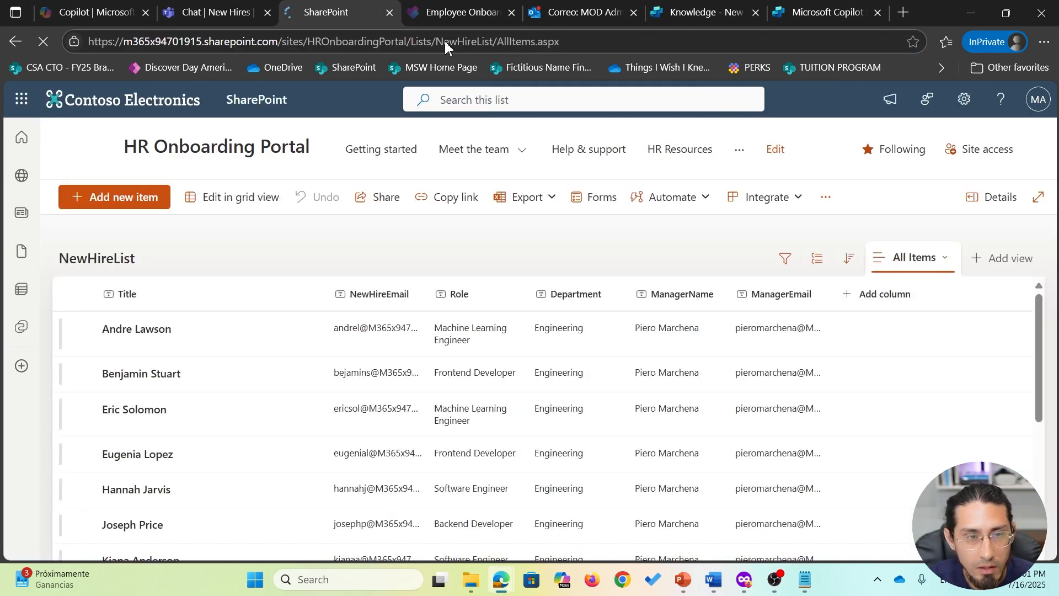
scroll(596, 419, down, 5)
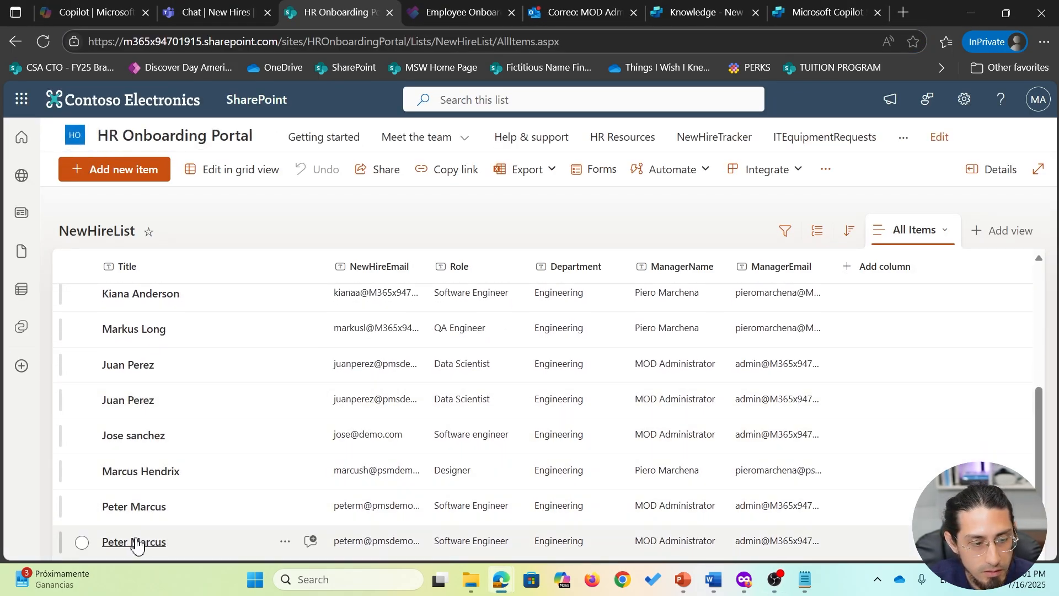
click(137, 543)
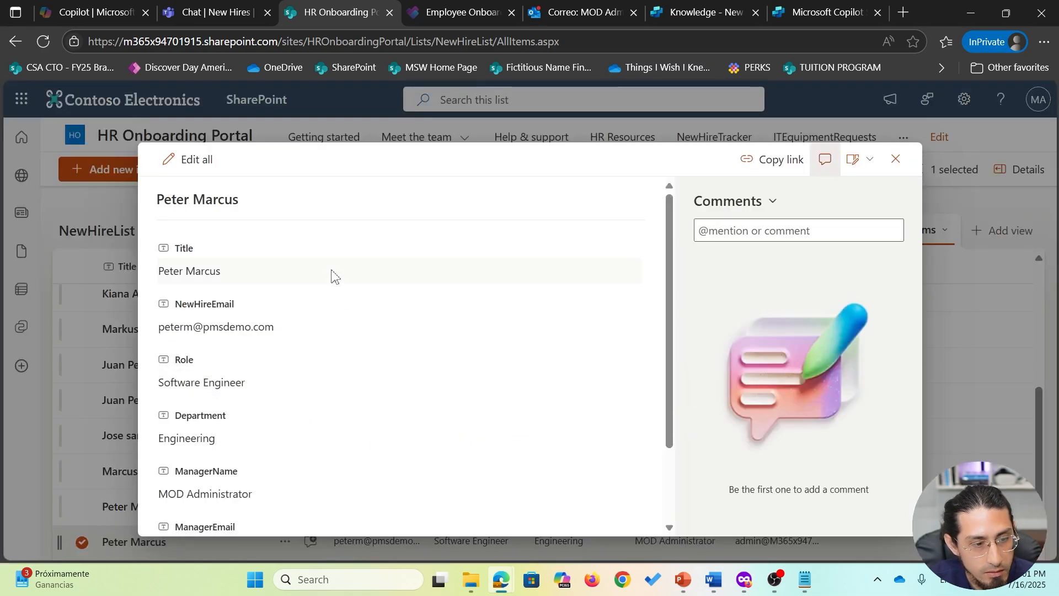
scroll(342, 353, down, 3)
scroll(386, 331, up, 3)
- Pop the newest new-employee registration email out into its own window
click(591, 8)
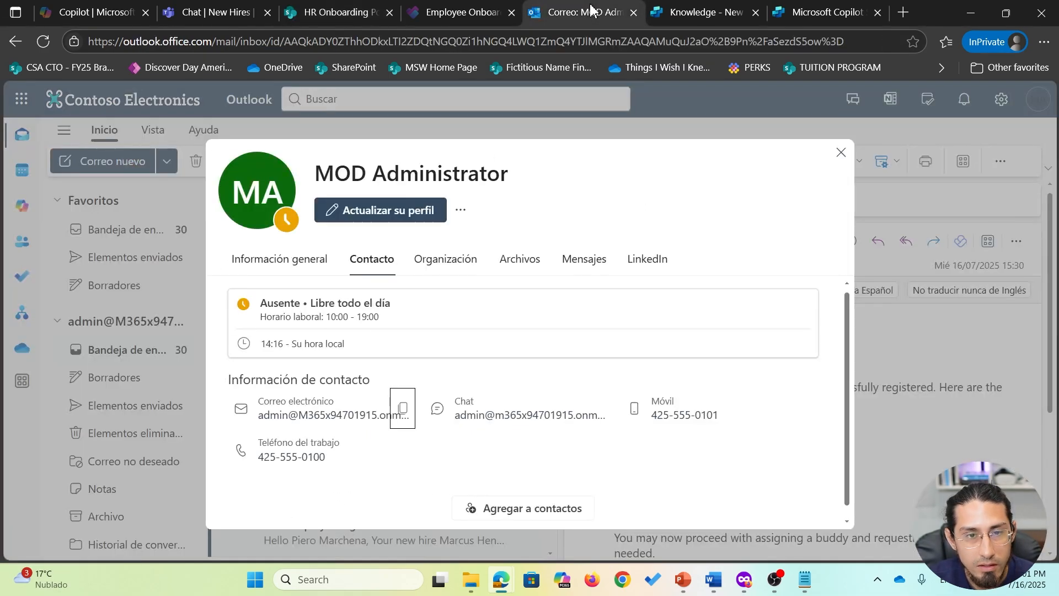
click(871, 167)
click(365, 284)
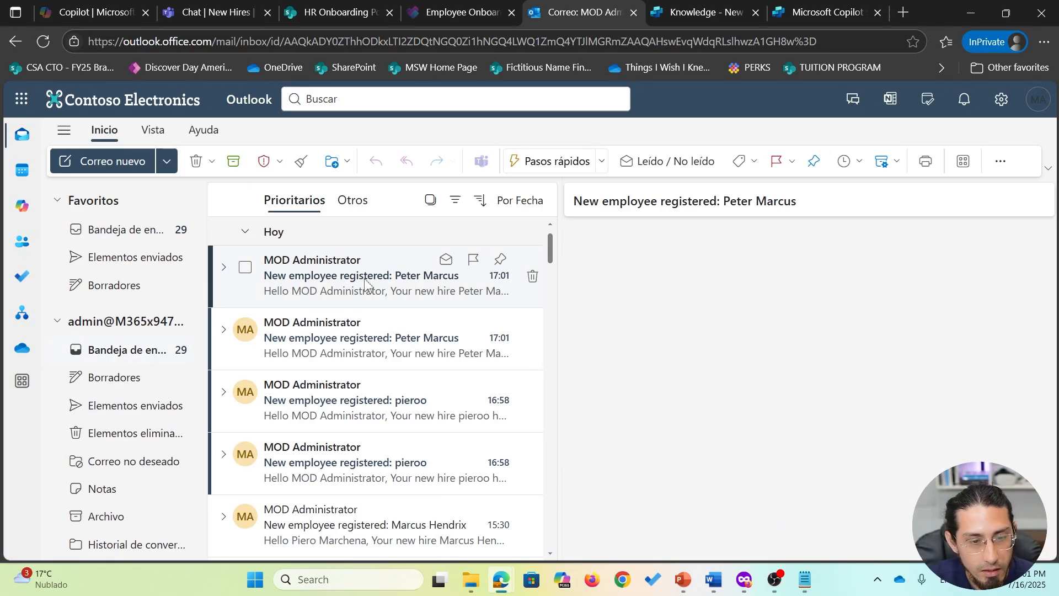
double_click(366, 284)
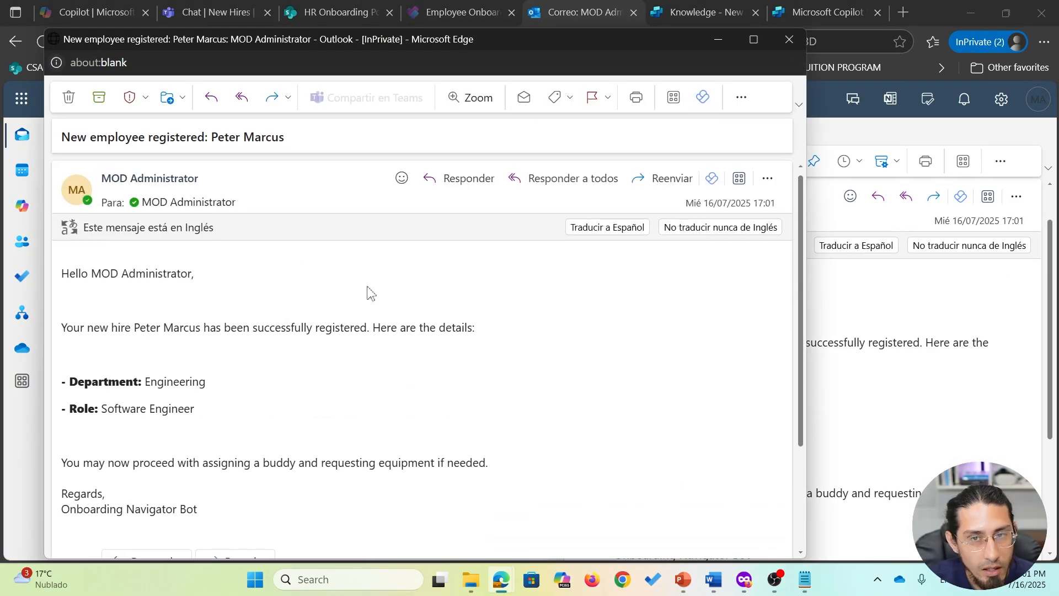
drag(171, 19, 203, 6)
click(203, 6)
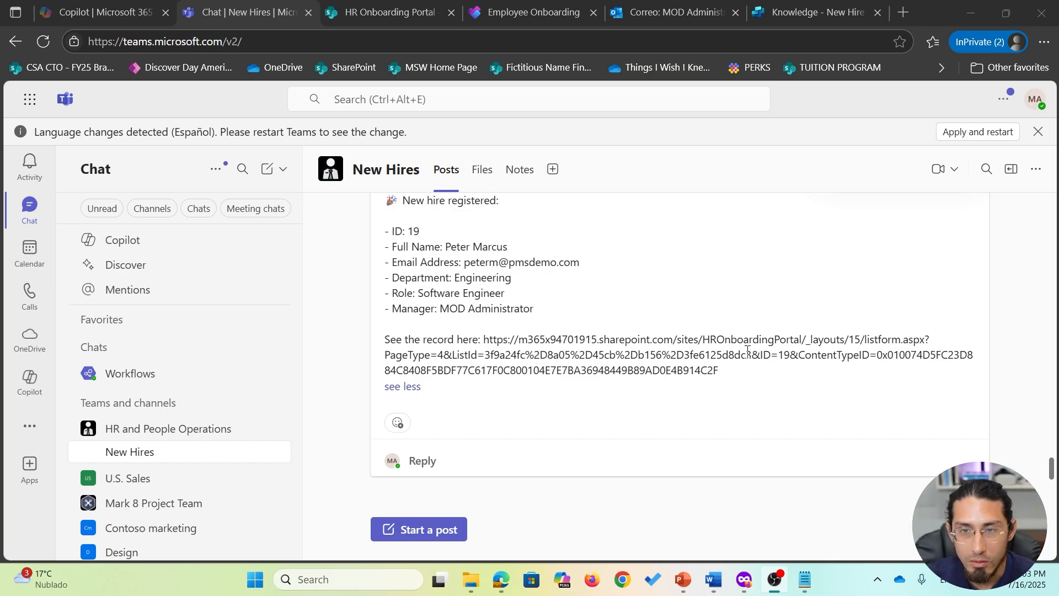
- Uncheck 'Allow agent to decide dynamically' on the Flow - Add a new employee tool and save
click(811, 12)
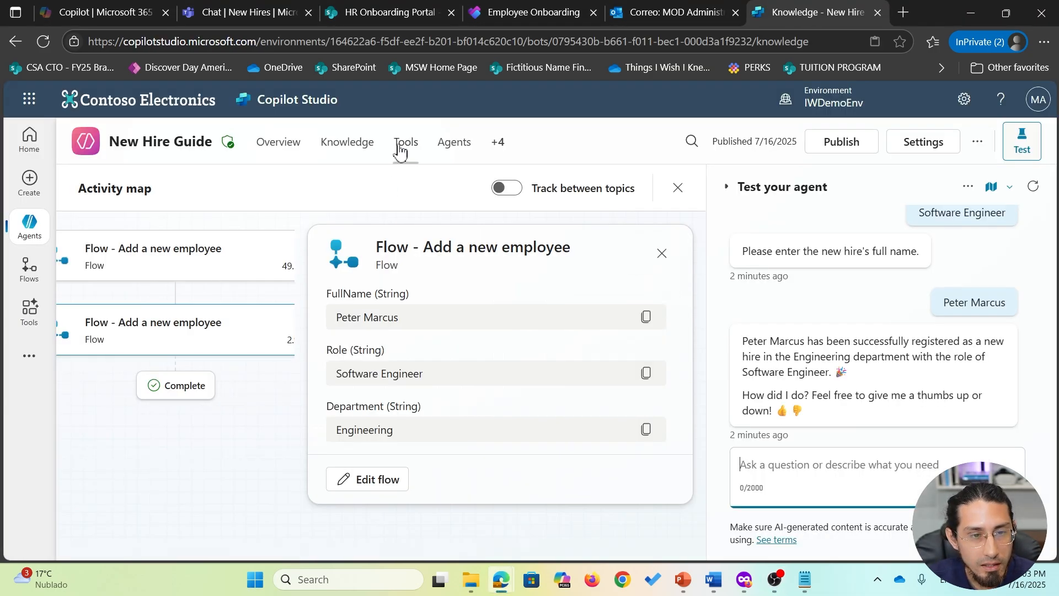
click(293, 148)
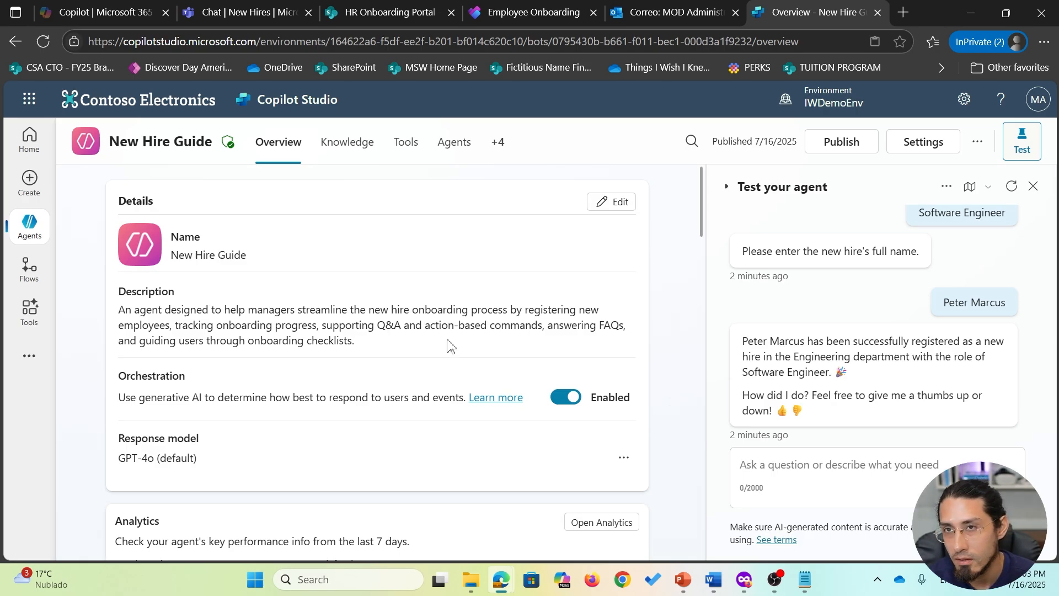
scroll(452, 346, down, 12)
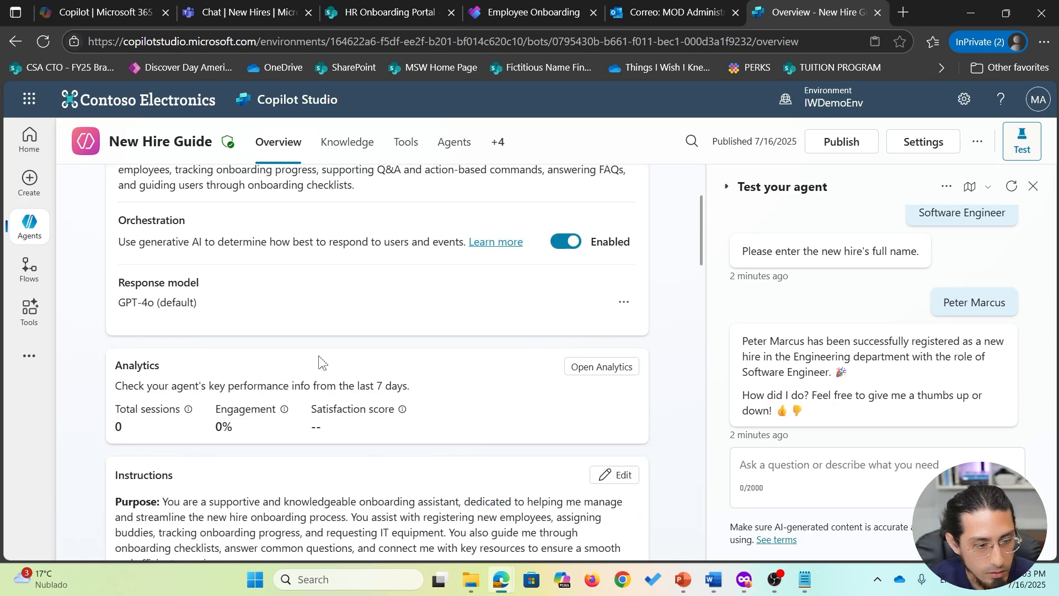
scroll(376, 416, down, 5)
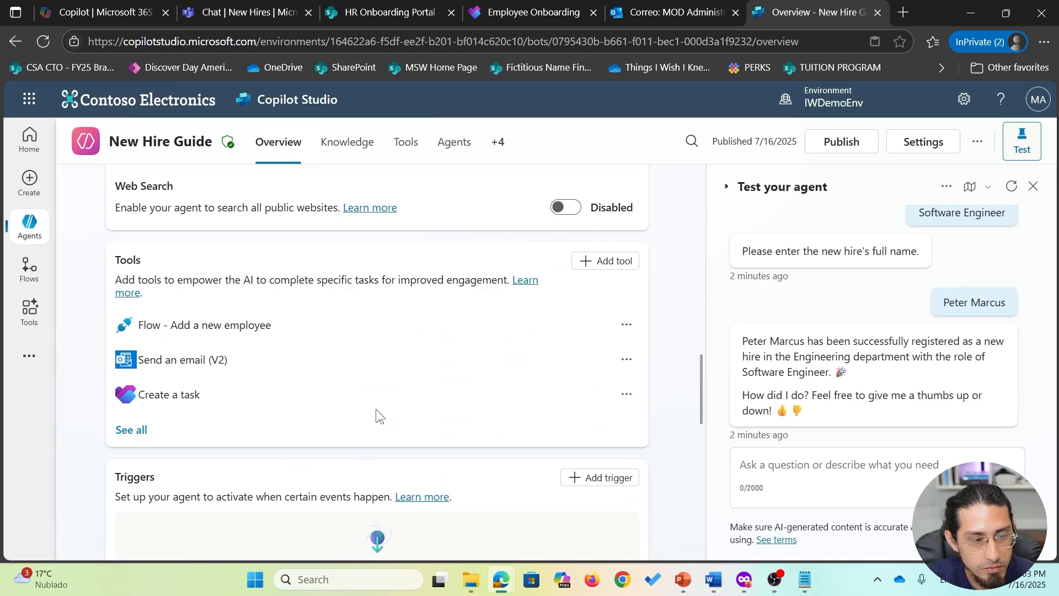
click(233, 326)
scroll(466, 416, down, 3)
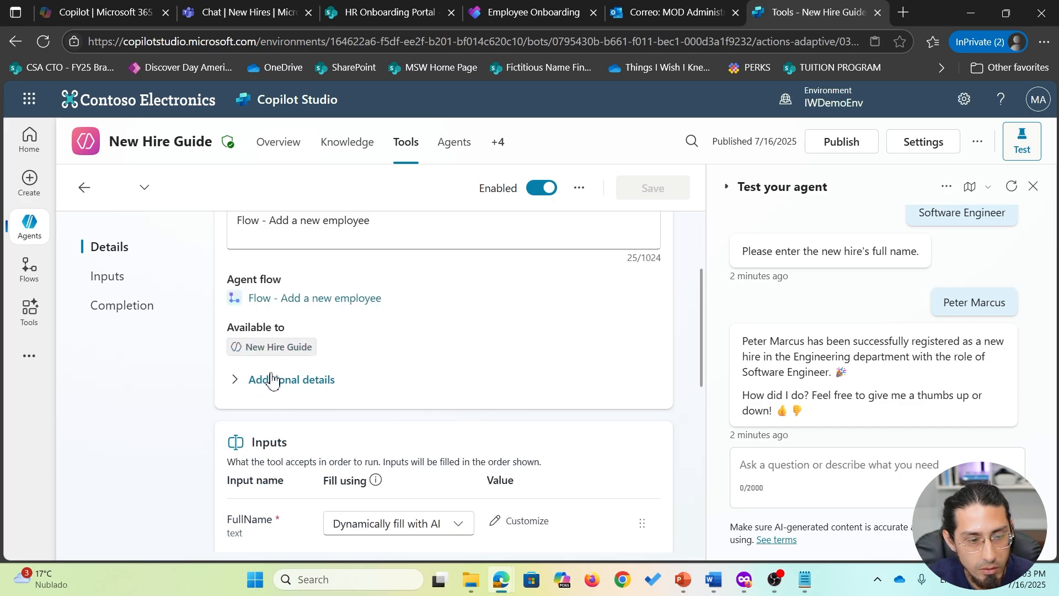
click(272, 379)
scroll(272, 381, down, 1)
click(239, 332)
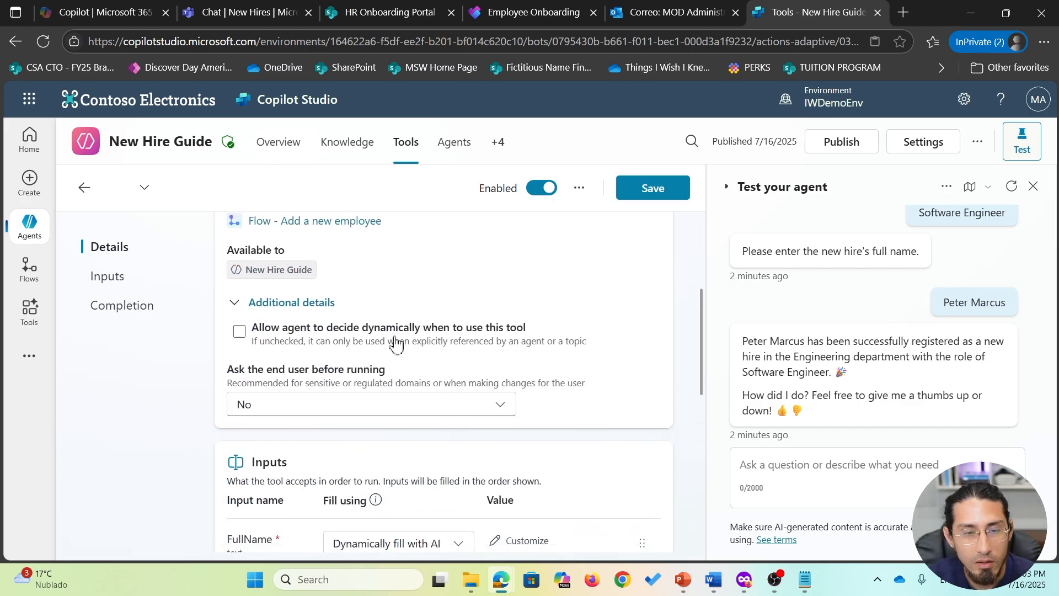
click(653, 186)
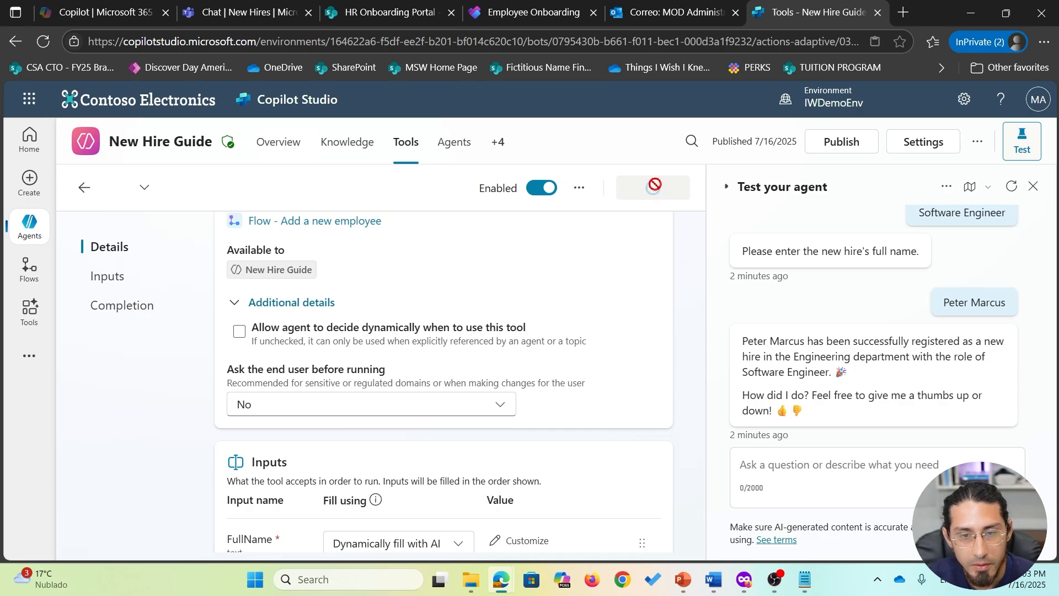
- Turn on the Create a new hire topic in the Topics list
click(498, 143)
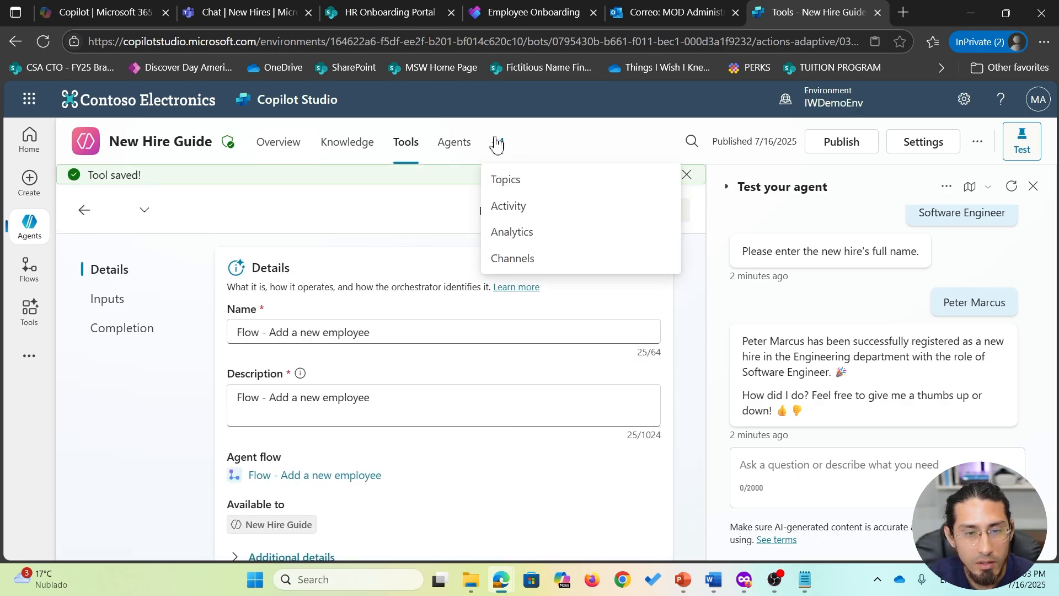
click(538, 185)
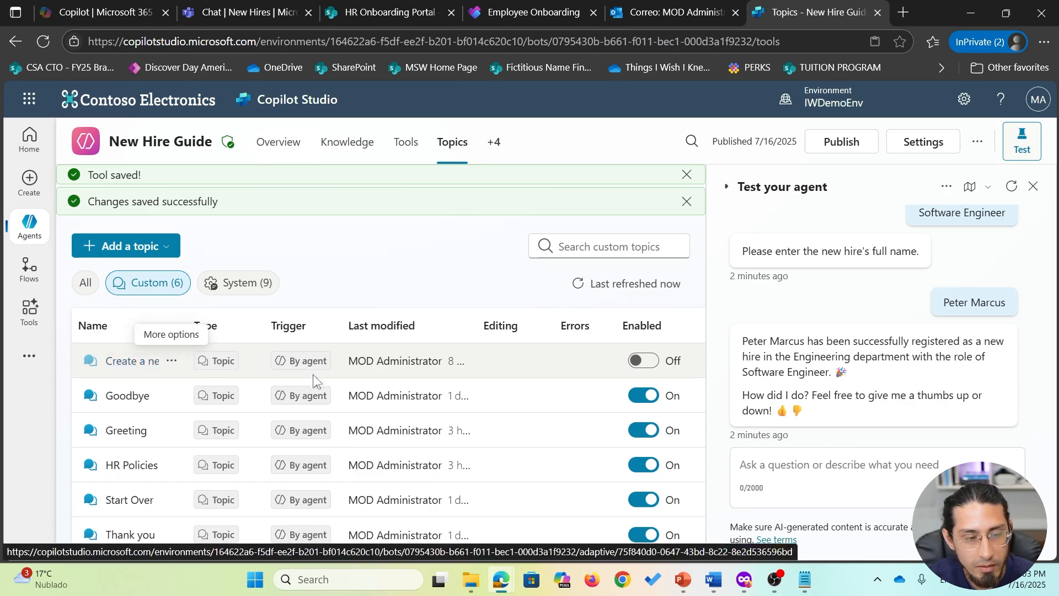
click(643, 361)
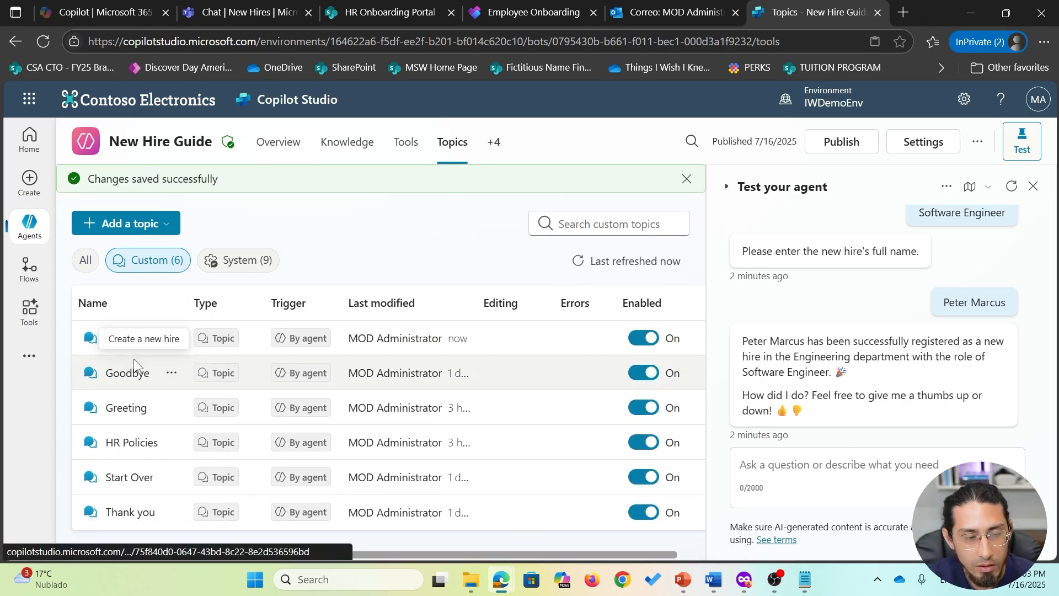
- Open the Create a new hire topic and add a new node below the role question
click(135, 338)
scroll(454, 375, down, 15)
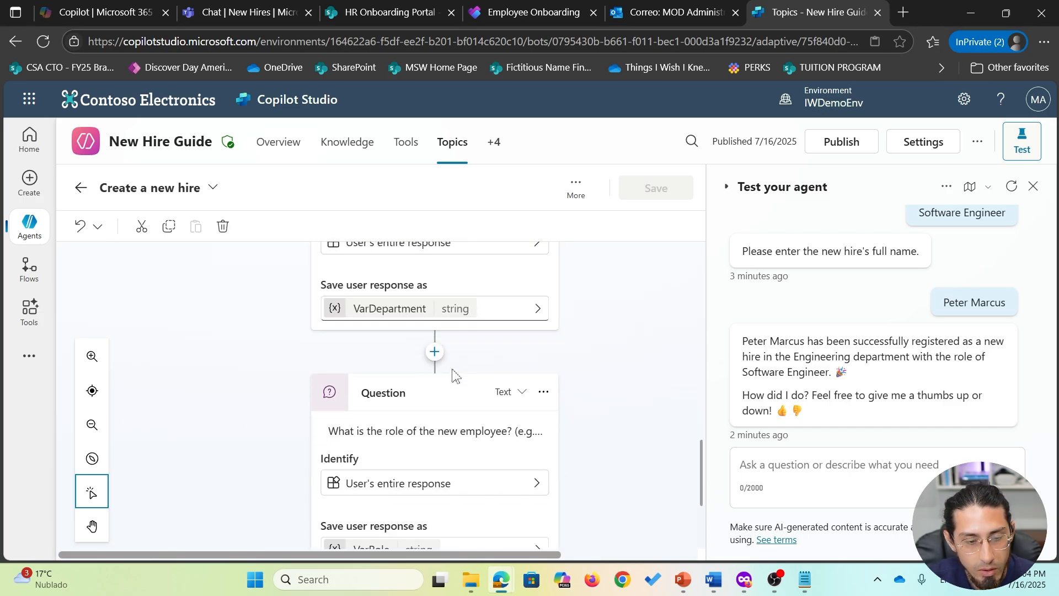
scroll(452, 371, down, 5)
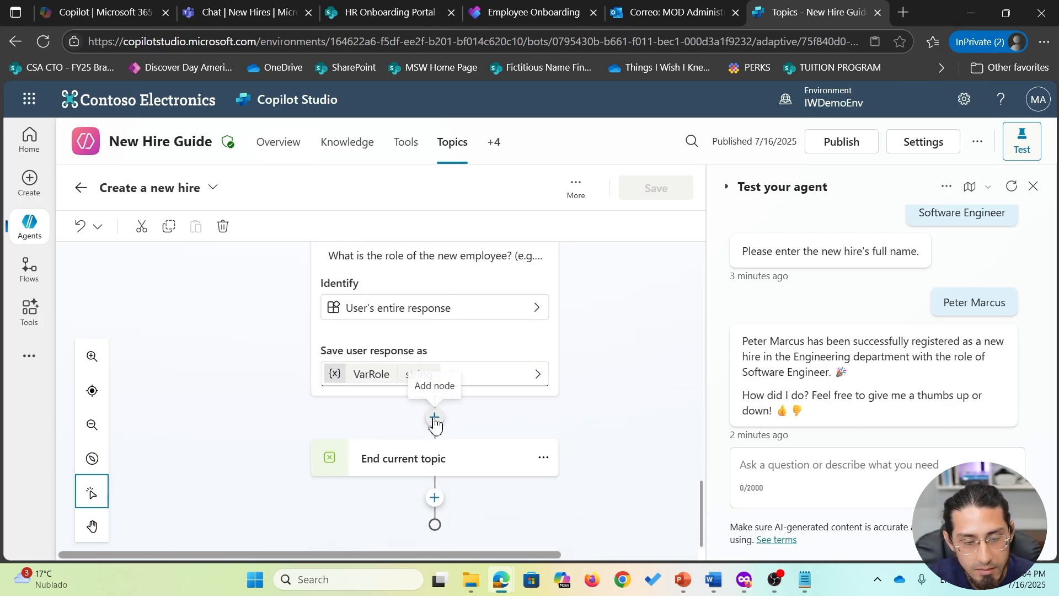
click(435, 418)
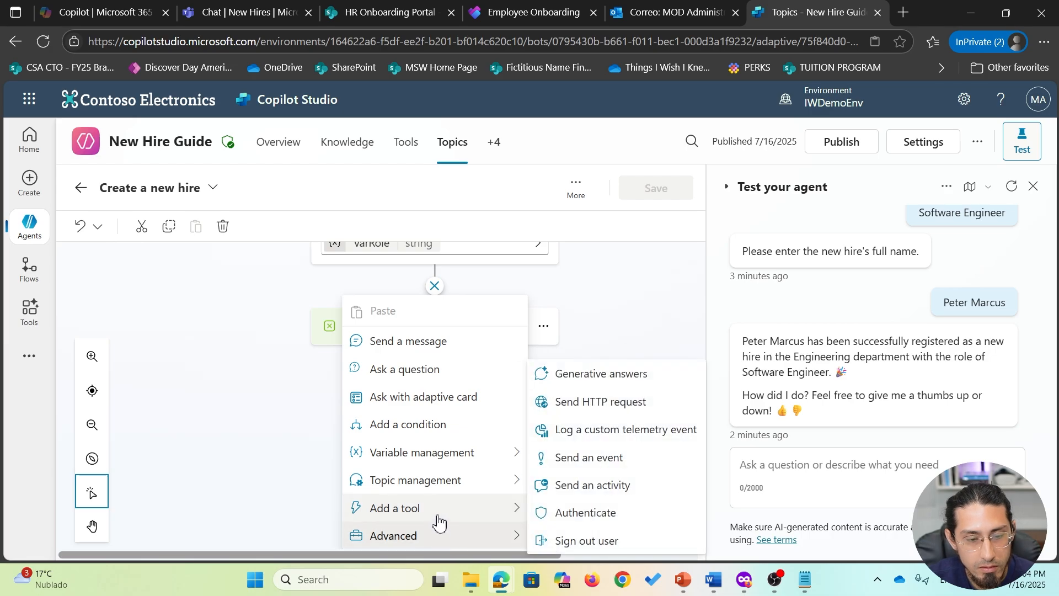
- Add the Add a new employee flow as a step and map its text input to VarFullName
mouse_move(440, 520)
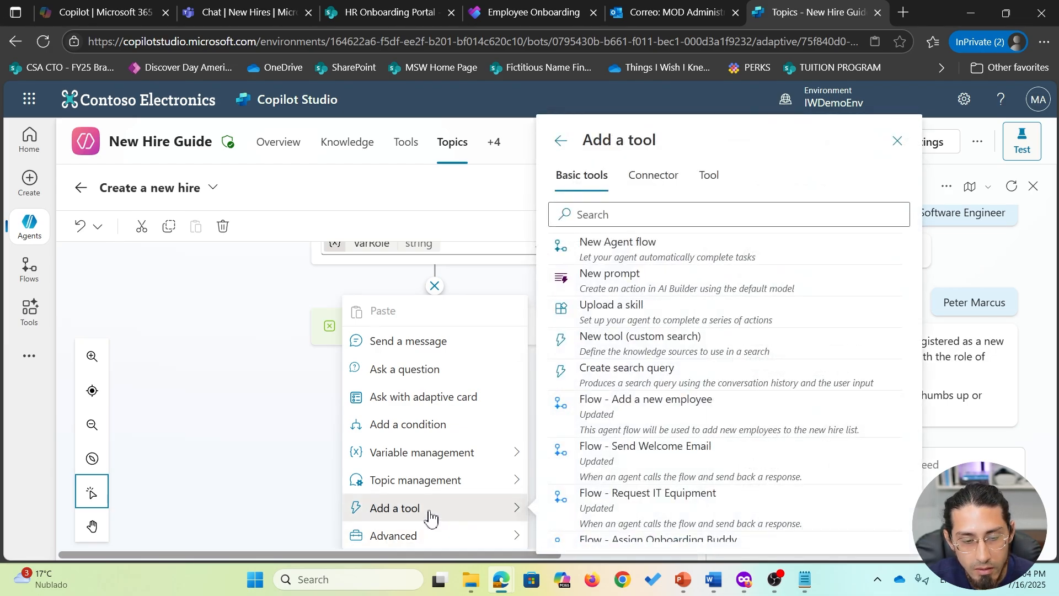
click(710, 174)
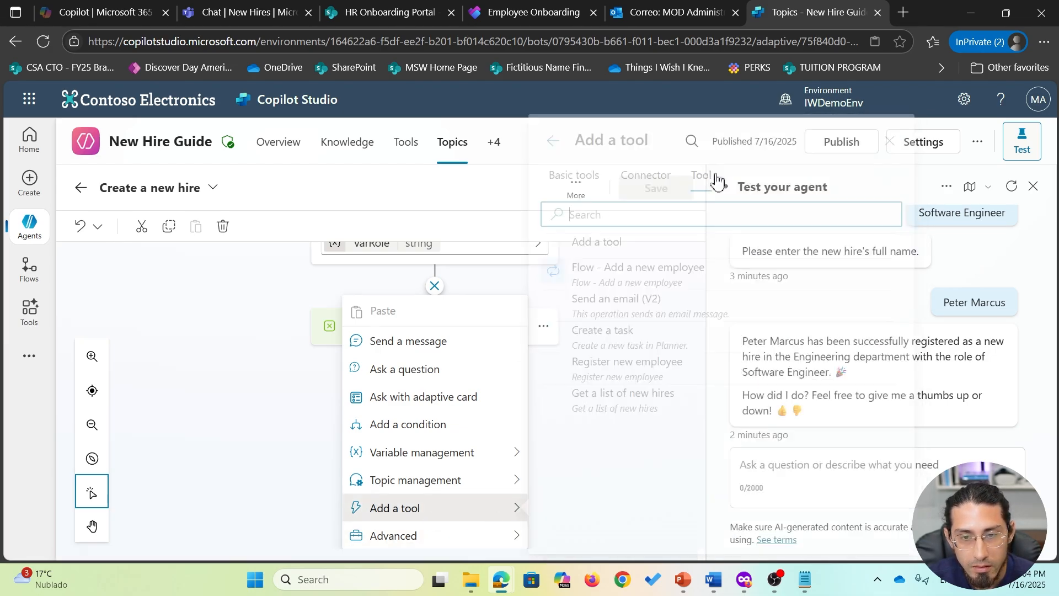
click(661, 286)
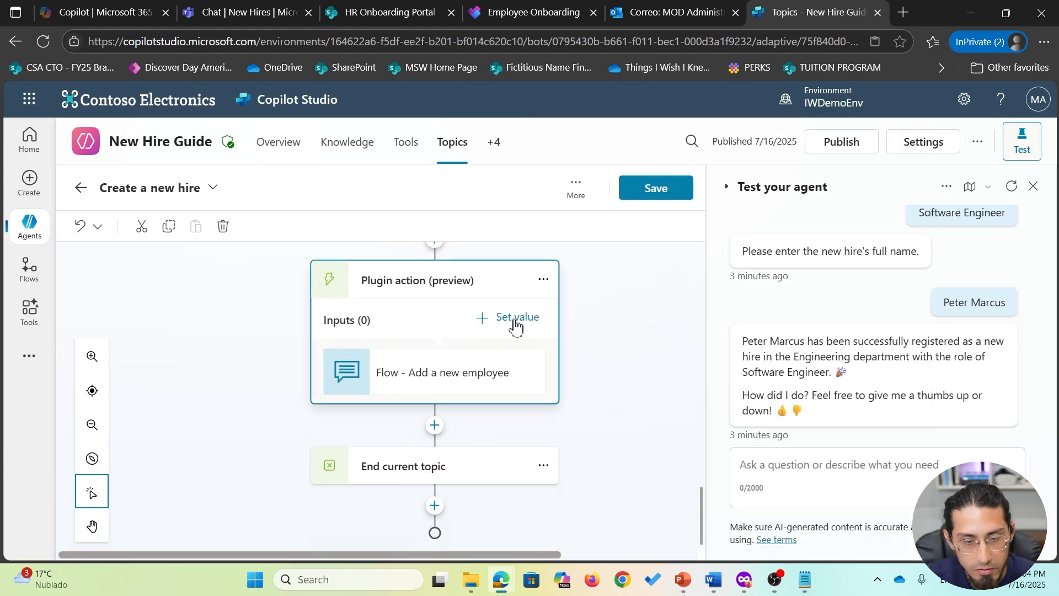
click(515, 319)
click(530, 299)
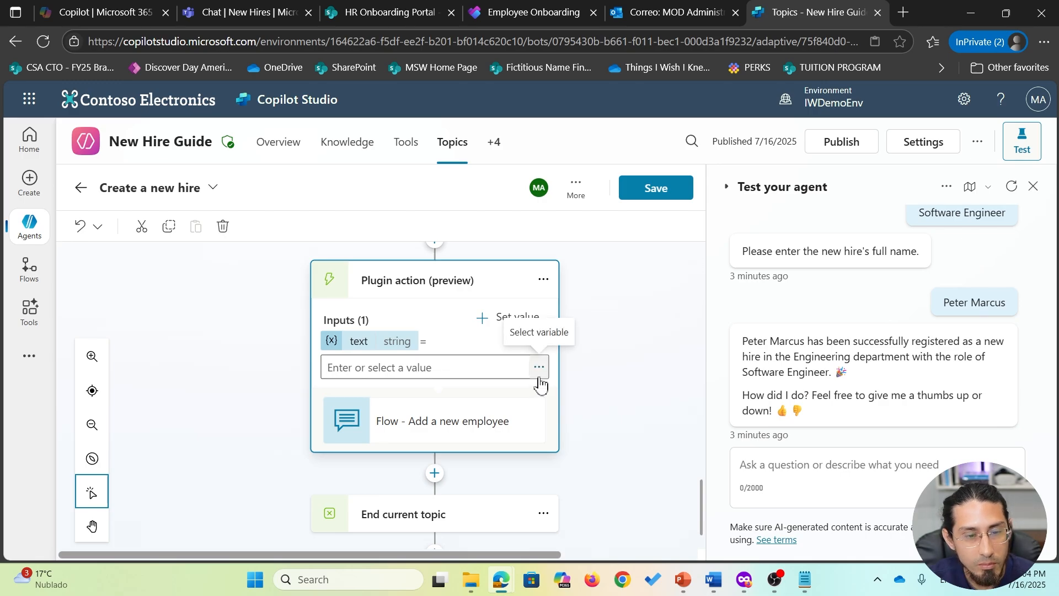
click(482, 369)
click(539, 367)
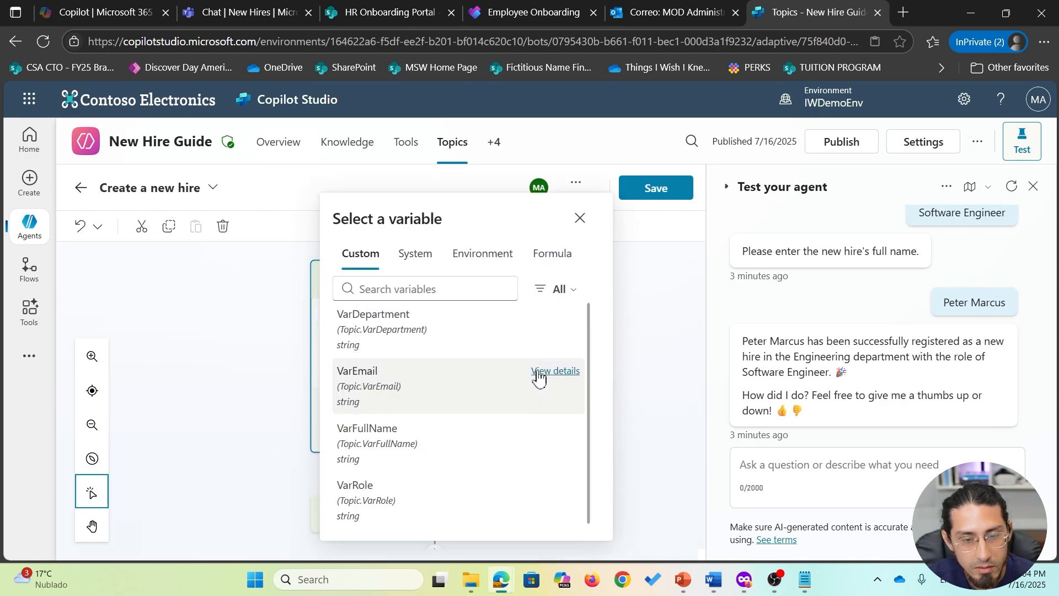
click(403, 443)
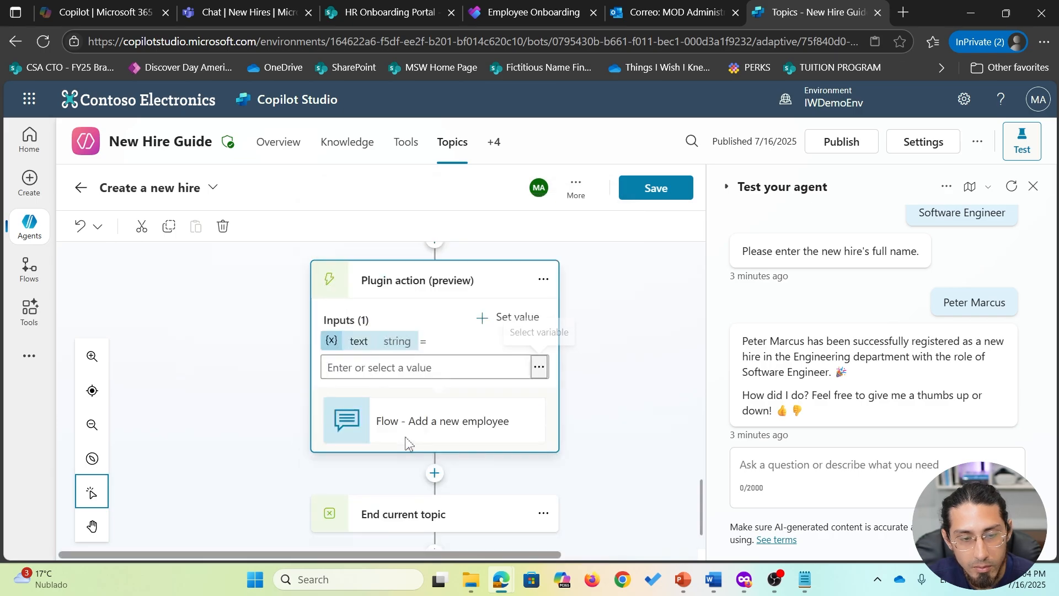
- Map the flow's text_1 input to VarEmail and text_2 to VarDepartment
click(521, 320)
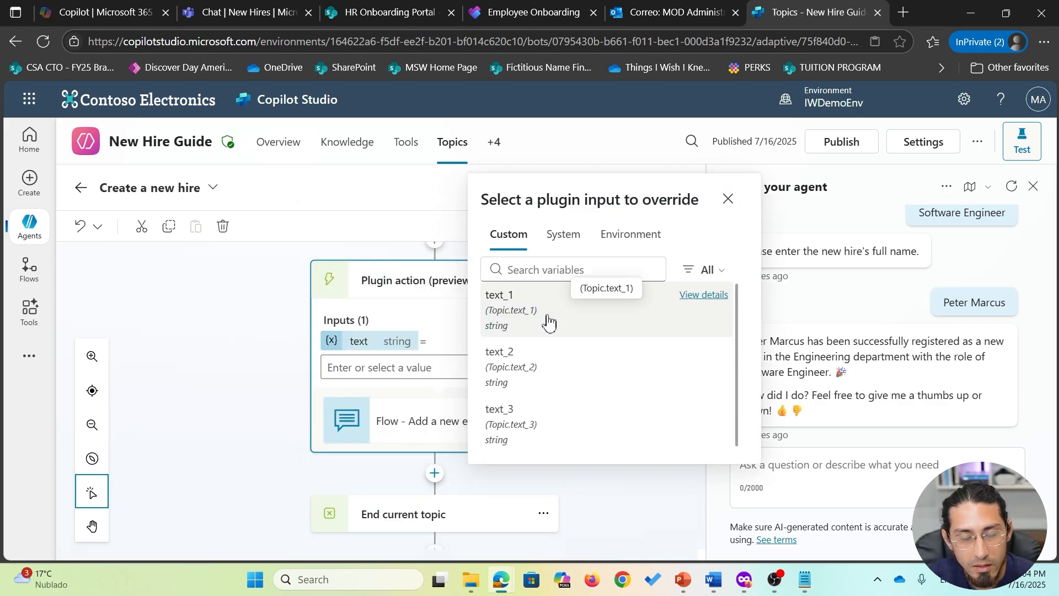
click(549, 323)
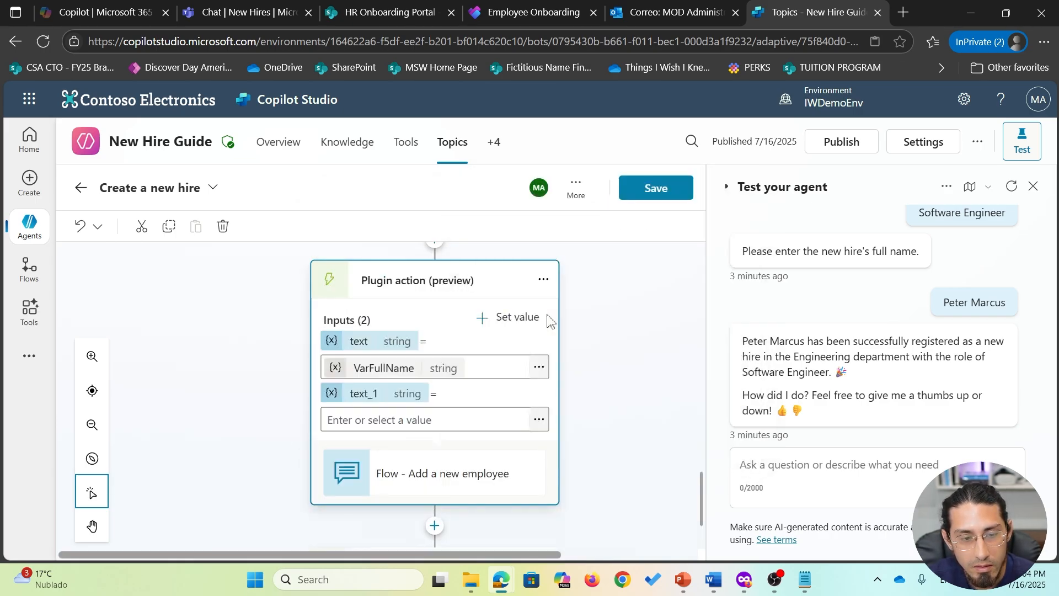
click(540, 420)
click(472, 400)
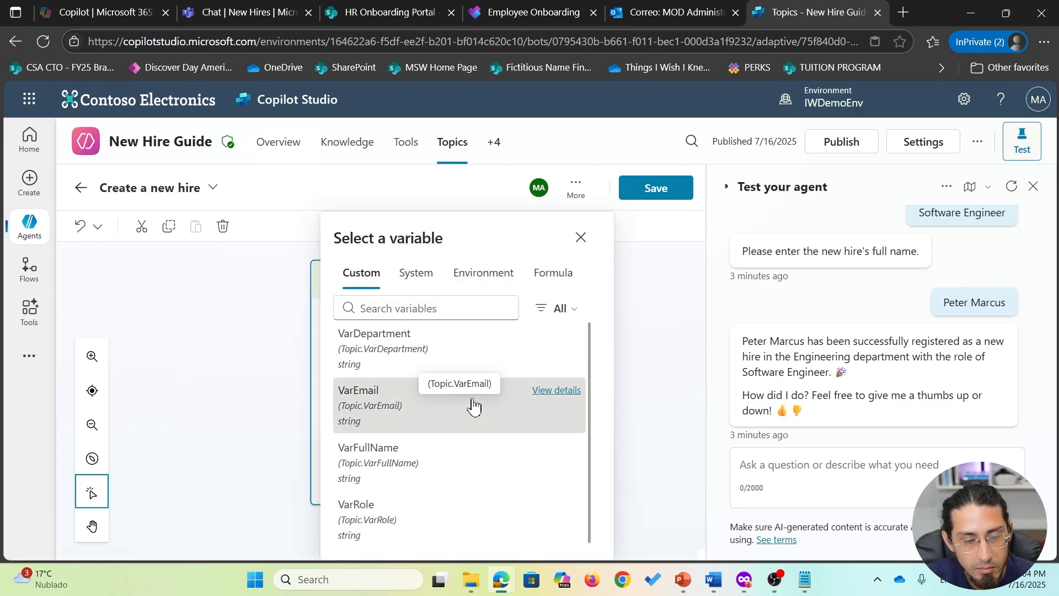
click(525, 321)
click(549, 343)
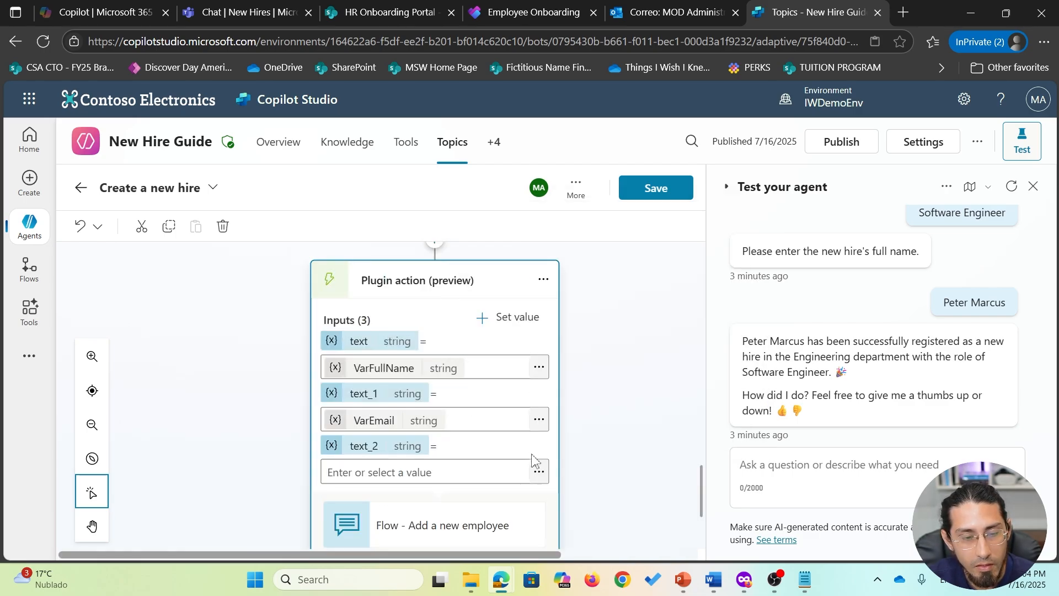
click(540, 481)
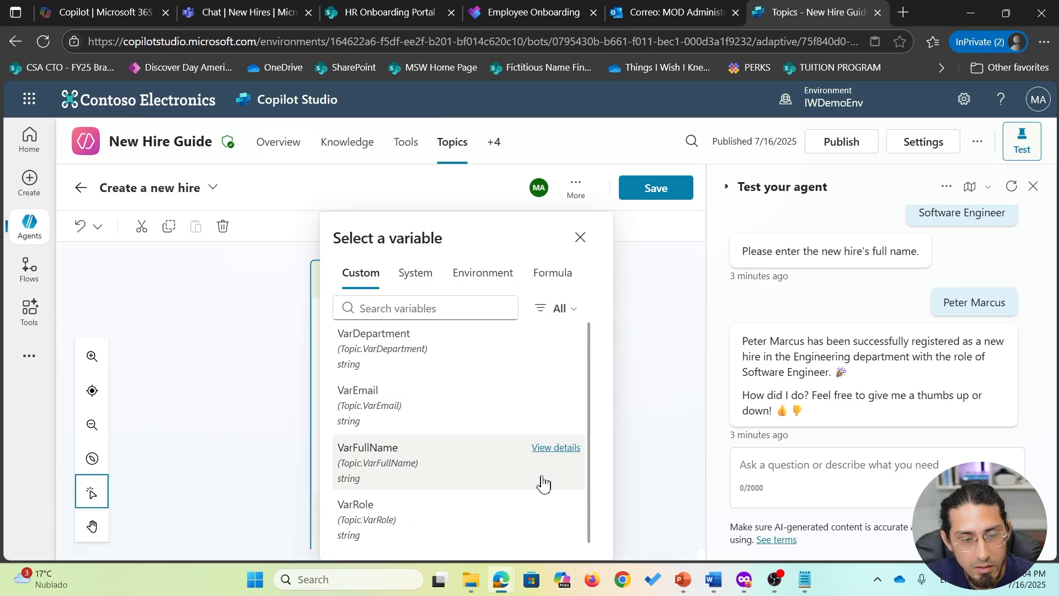
click(474, 364)
- Add the text_3 input without assigning a variable, then save the topic
scroll(483, 445, down, 2)
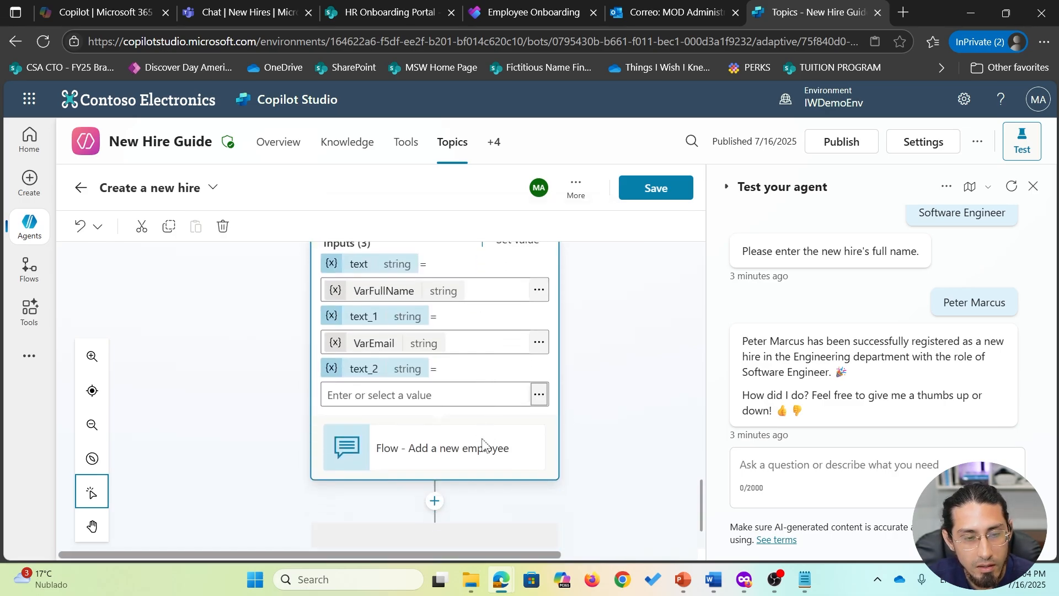
scroll(483, 444, up, 2)
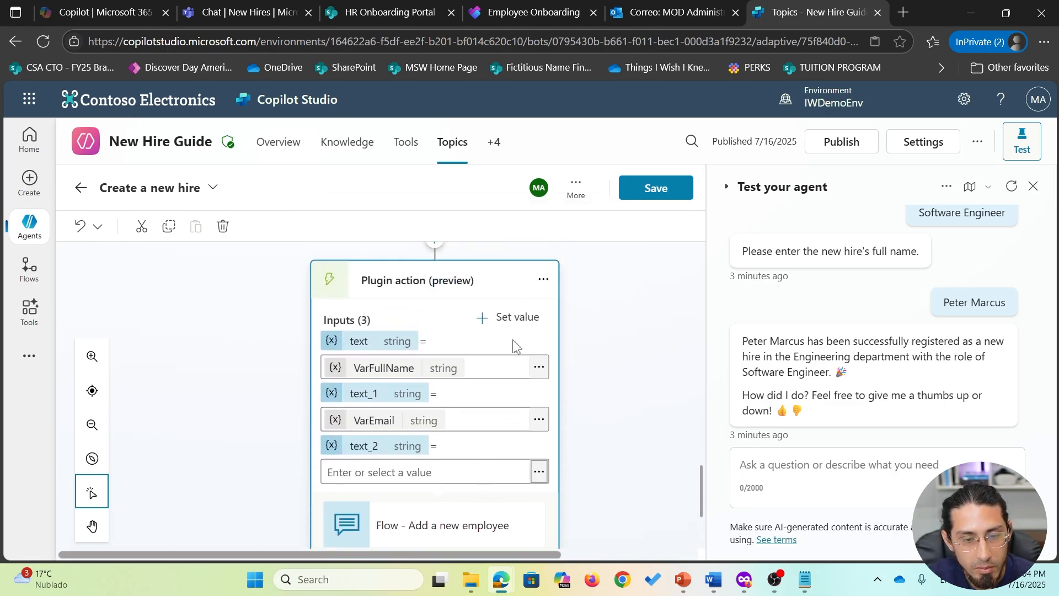
click(500, 314)
click(540, 376)
scroll(511, 466, down, 4)
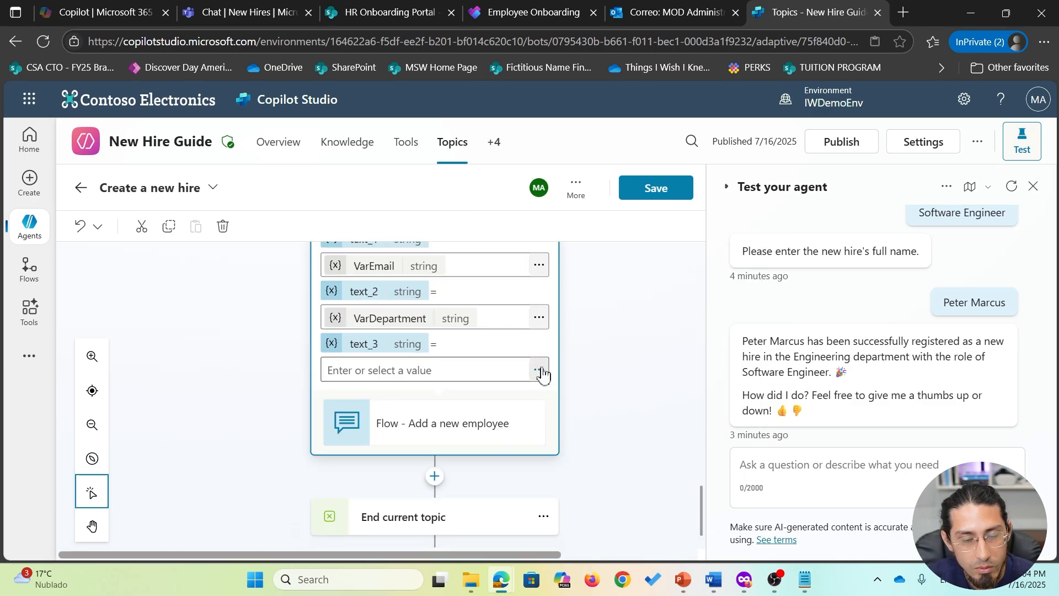
click(539, 369)
click(478, 509)
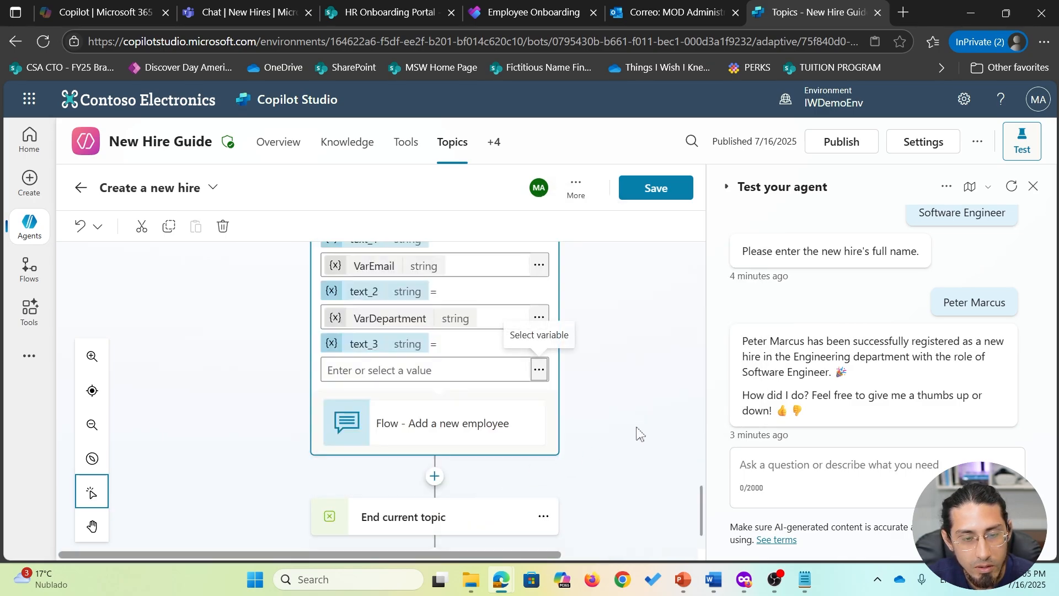
scroll(636, 433, up, 3)
click(653, 190)
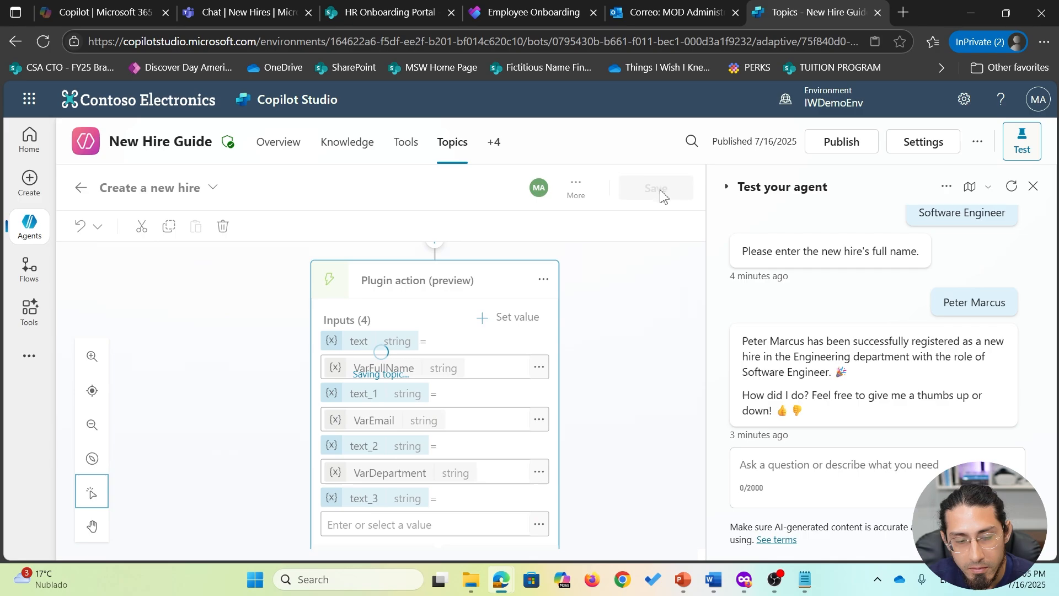
- Add a message after the flow: 'Your new hire {VarFullName} has successfully been registered', then save
scroll(638, 401, down, 10)
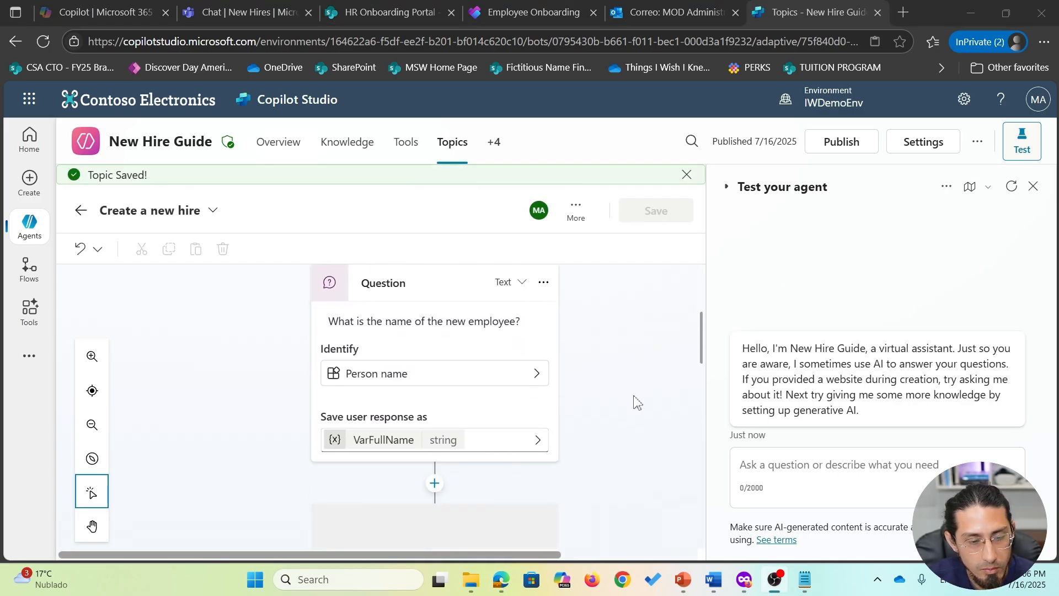
scroll(636, 402, down, 10)
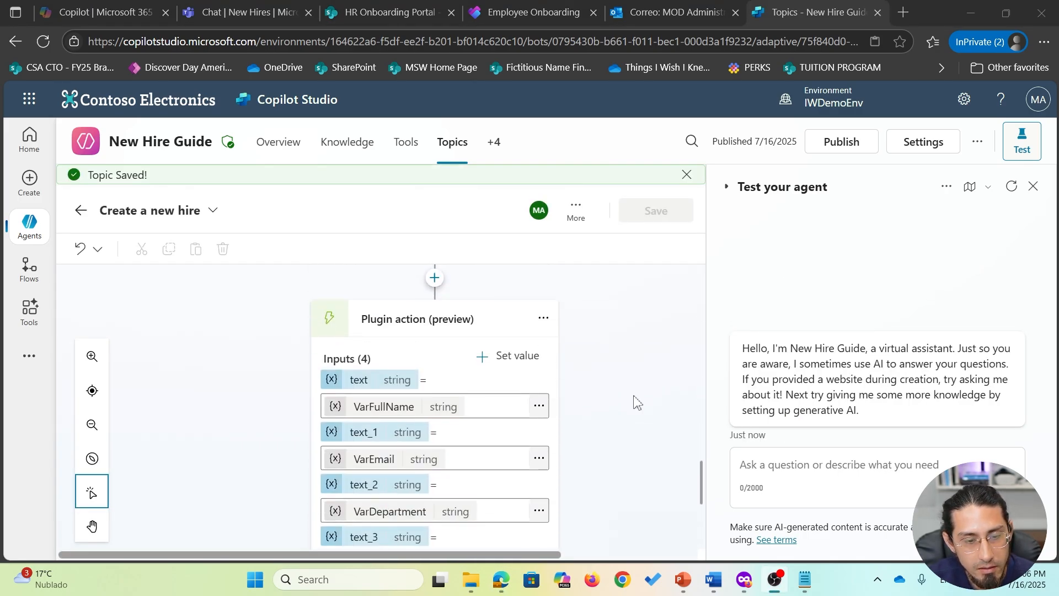
click(434, 438)
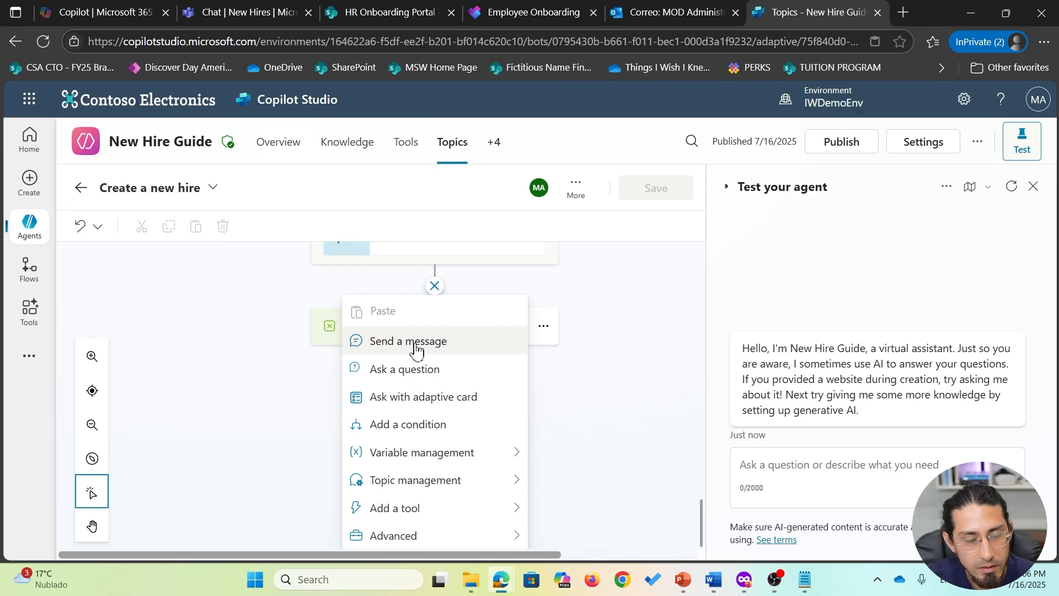
click(415, 342)
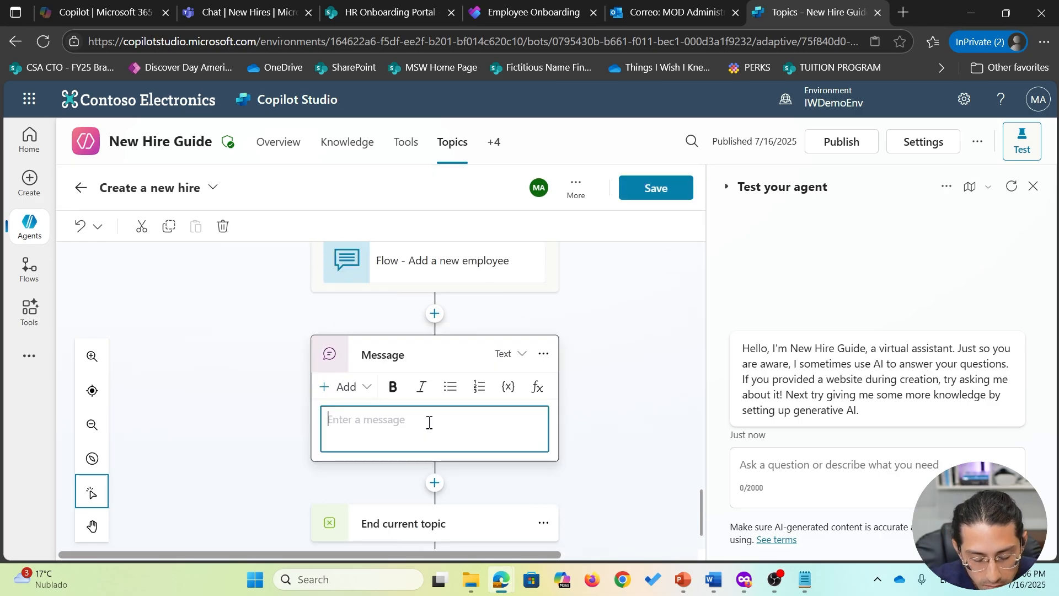
text(Your new hi)
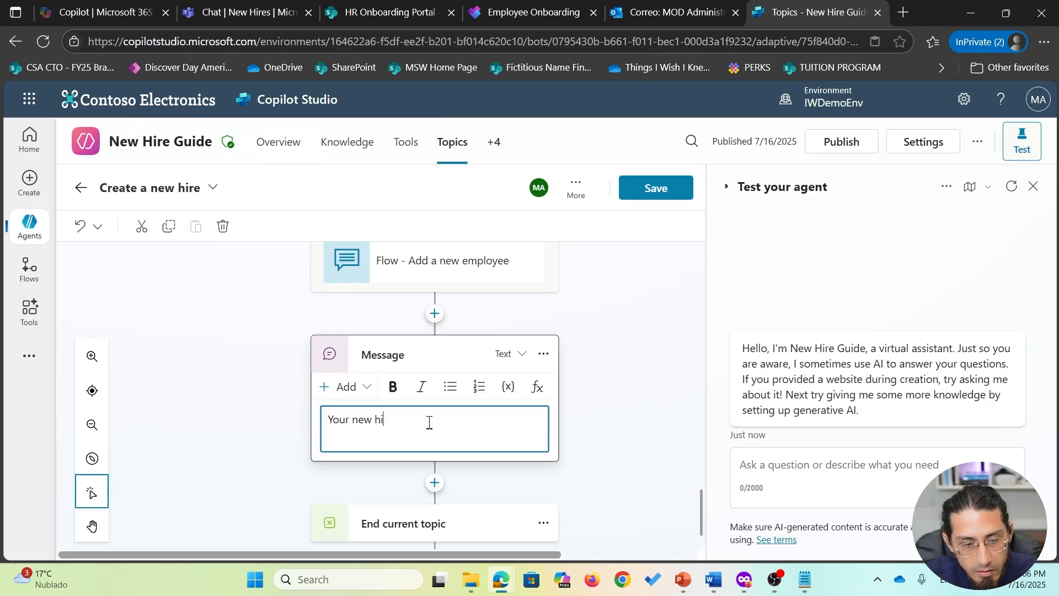
text(re)
click(508, 387)
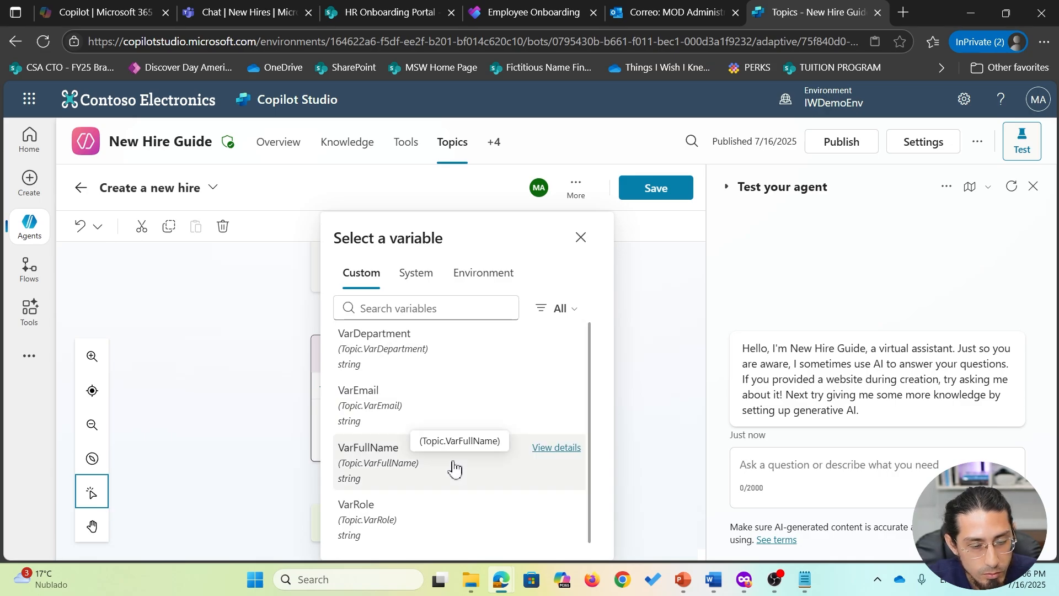
click(455, 470)
text(has succes)
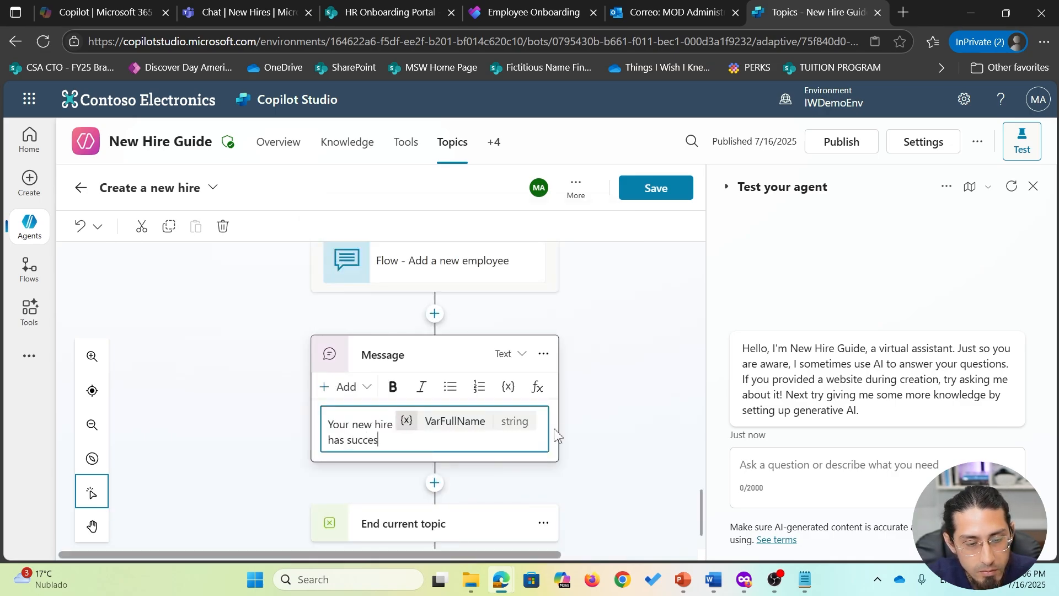
text(sf)
key(BackSpace)
text(sfully been regis)
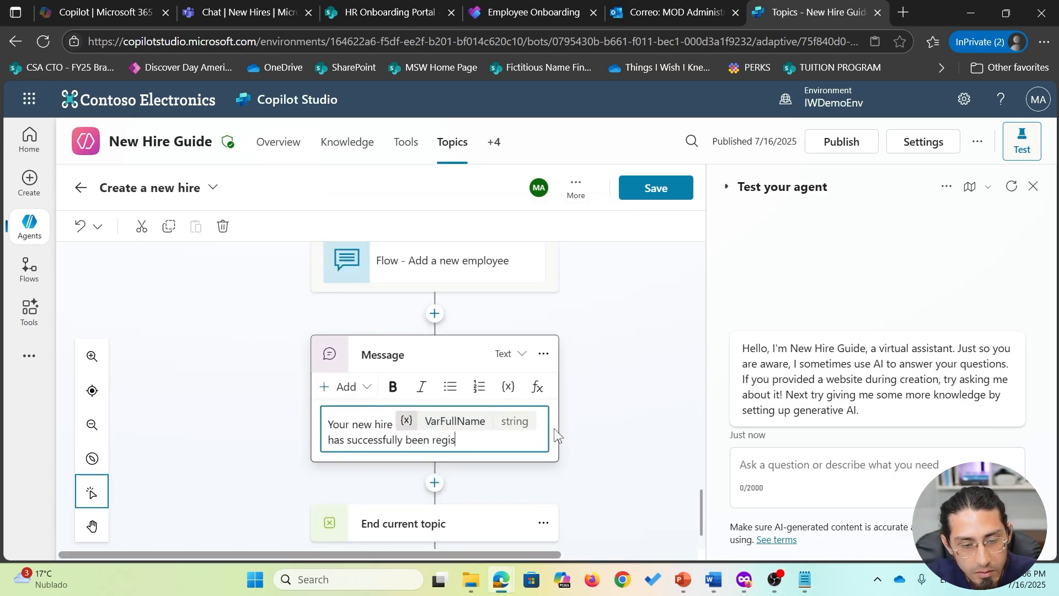
text(tered. Congra)
click(659, 193)
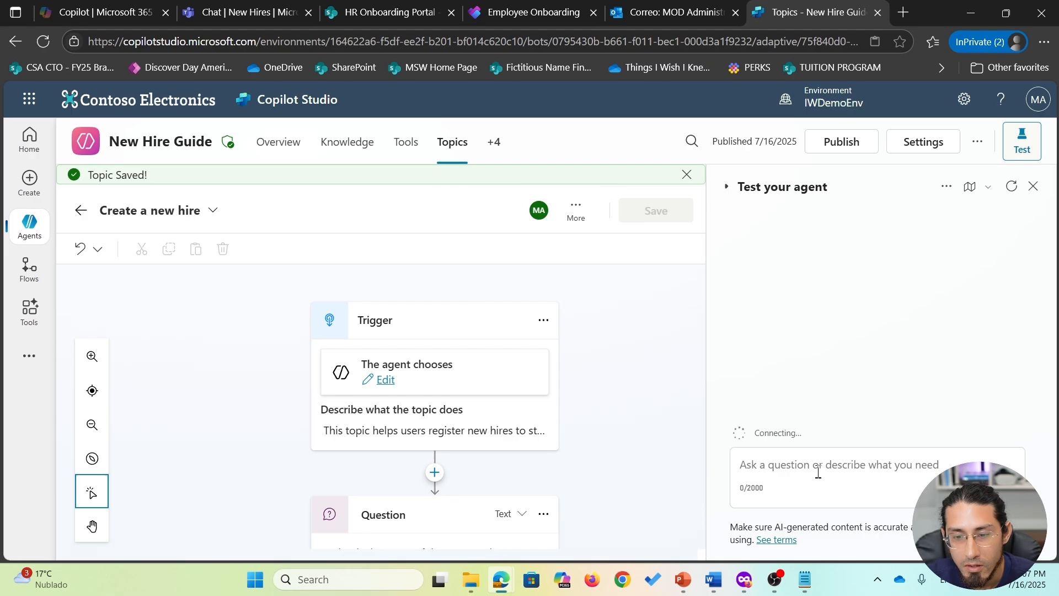
- Start a test chat by sending 'register a new hire'
click(803, 465)
text(re)
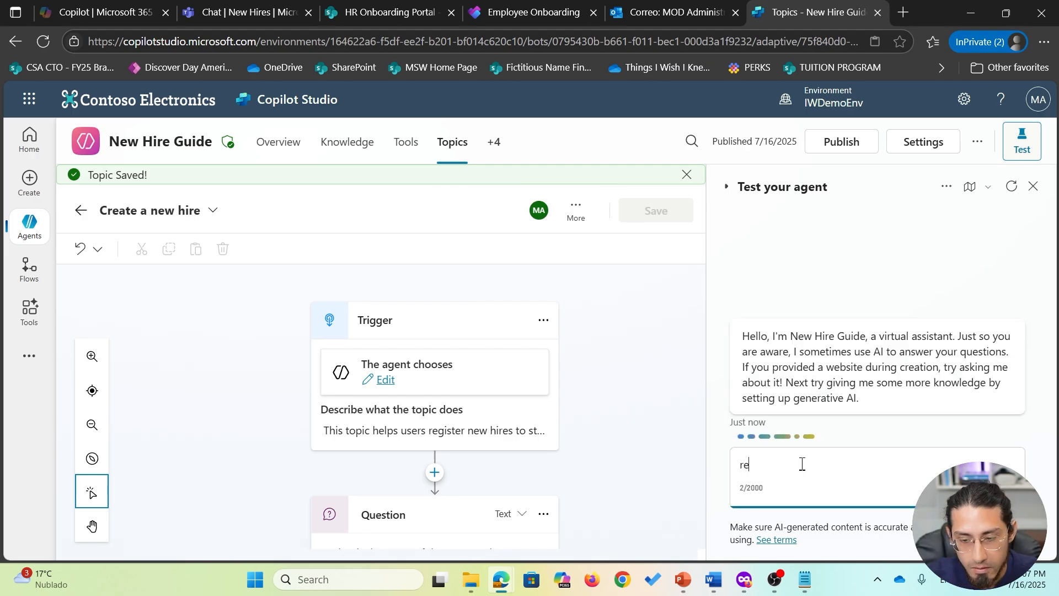
text(gister a new hire)
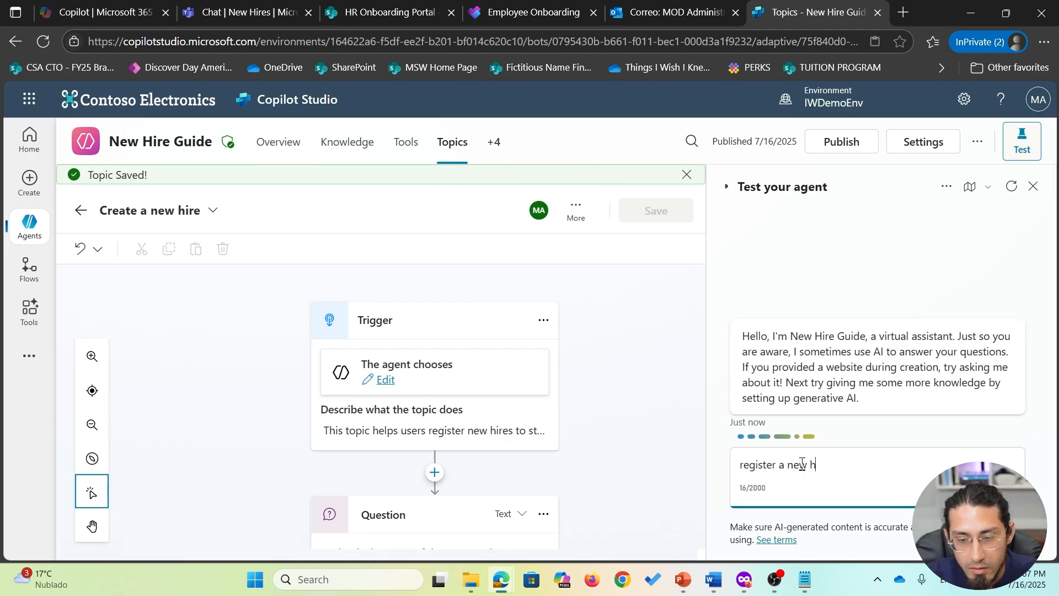
key(Return)
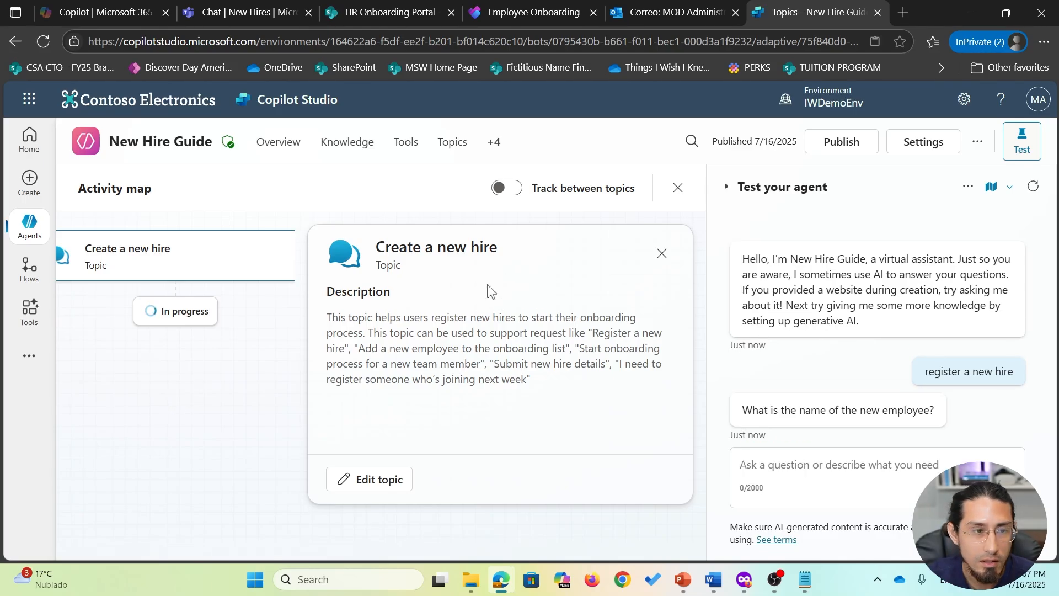
- Answer with the new hire's name and email, department Engineering and role Analyst
click(787, 468)
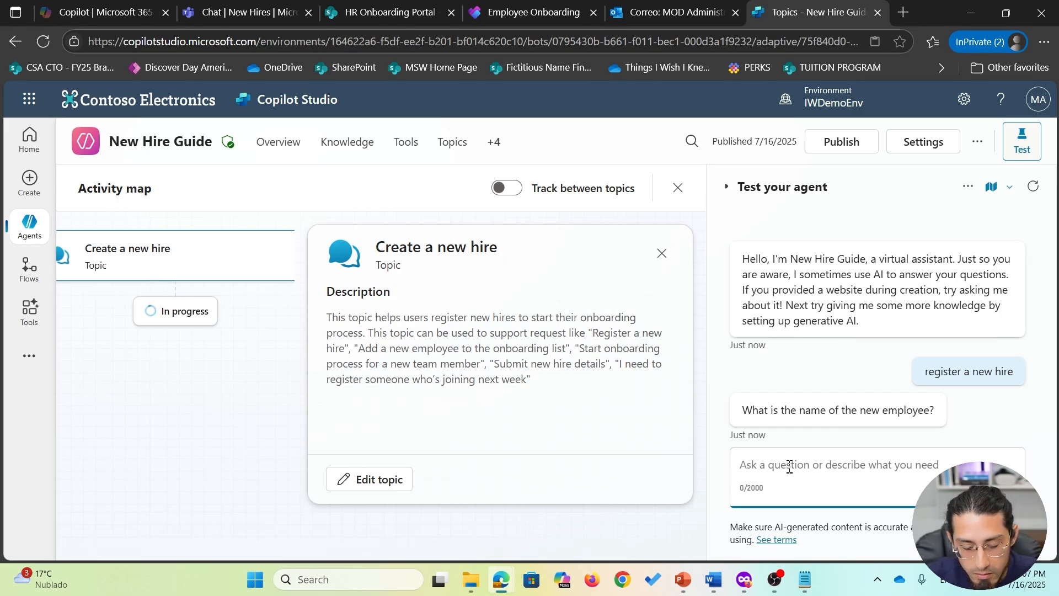
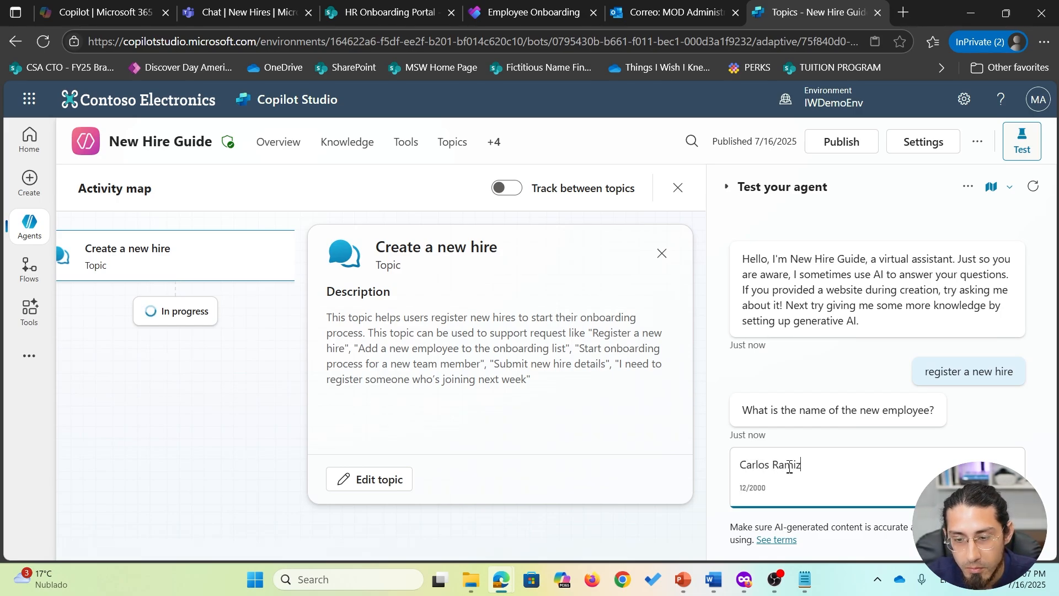
key(Return)
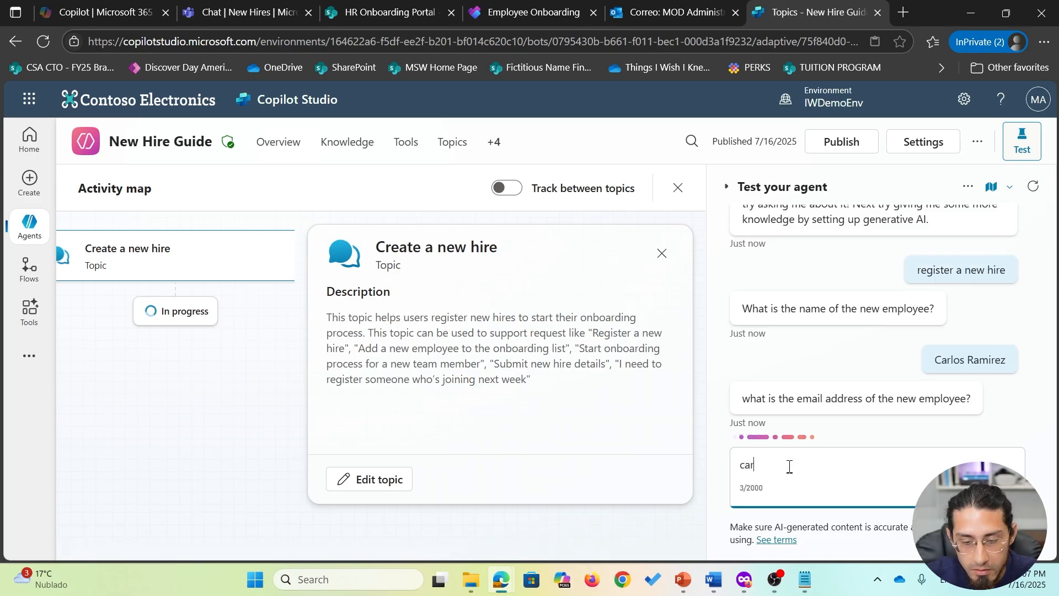
key(Return)
text(Engineering)
key(Return)
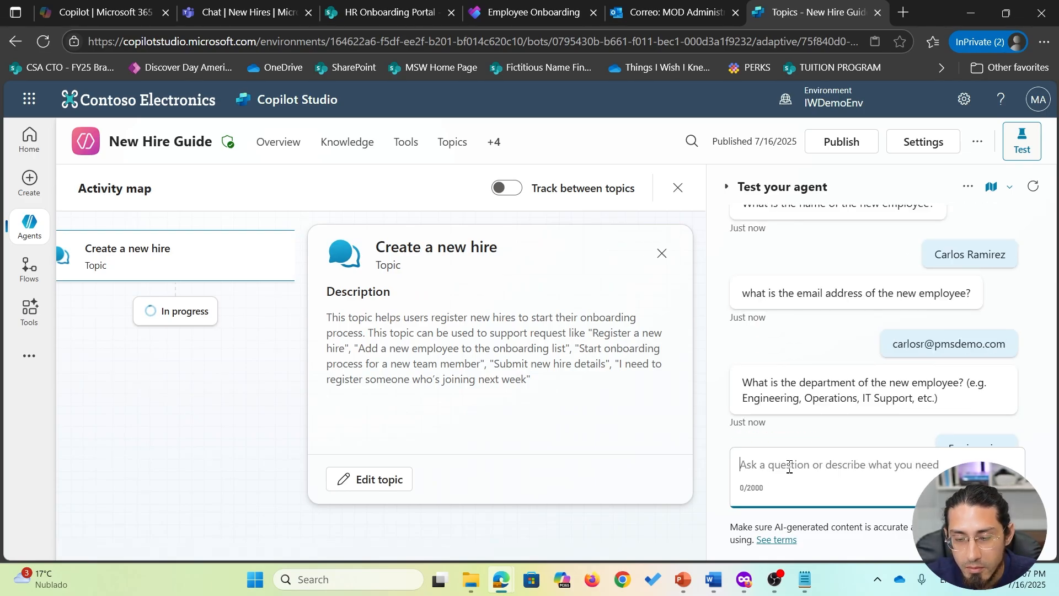
text(Analyst)
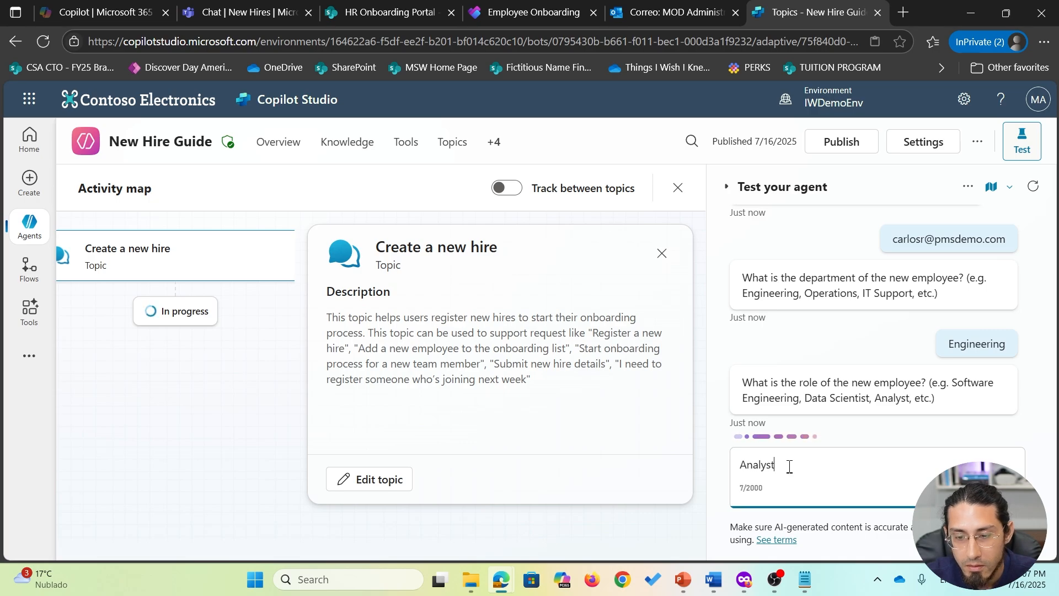
key(Return)
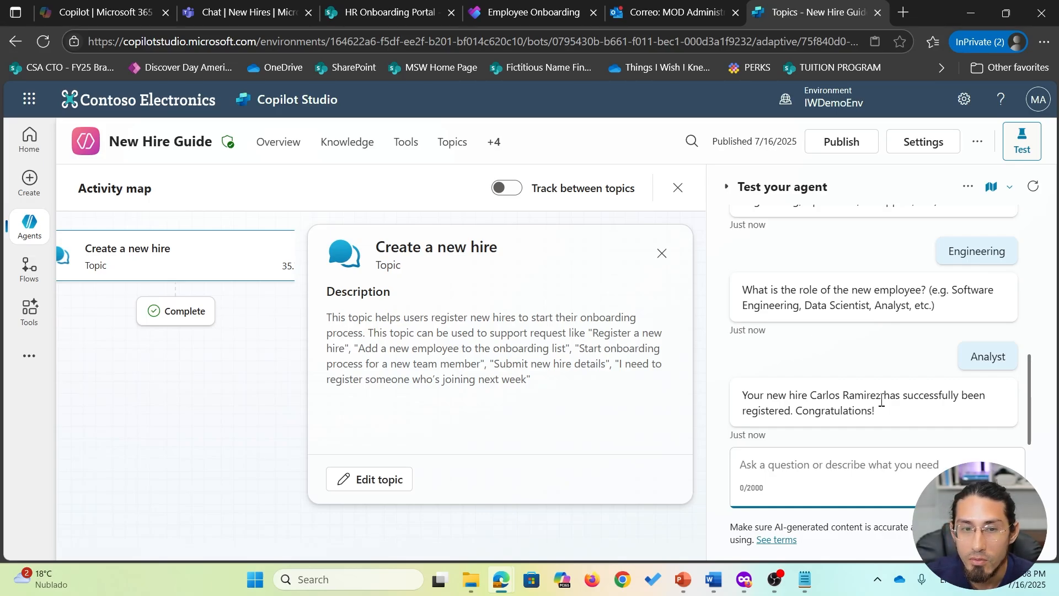
- Open the Create a new hire topic and review the confirmation message's content options
click(452, 143)
click(129, 315)
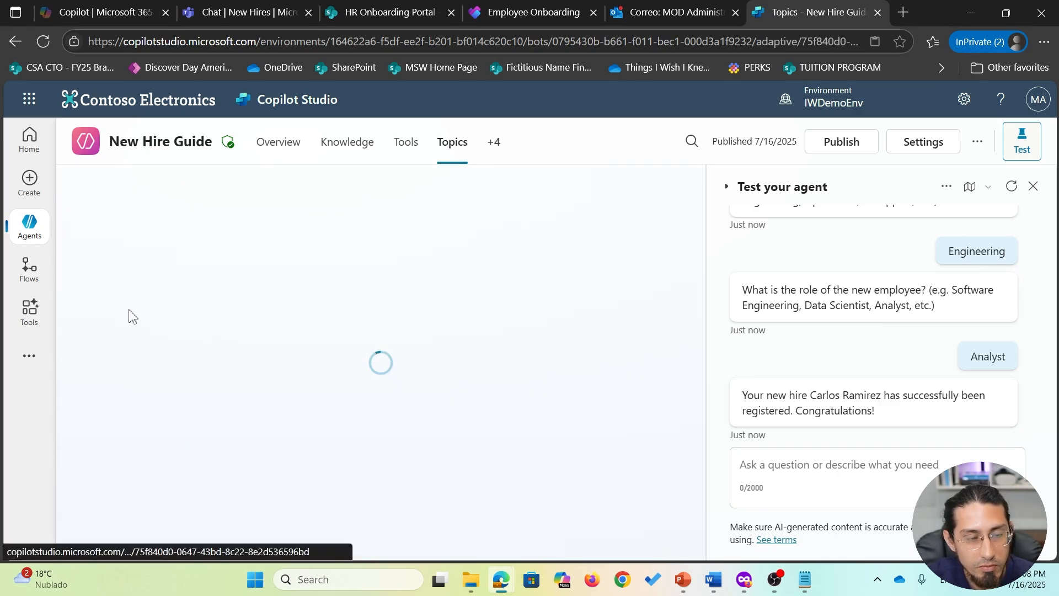
scroll(596, 381, down, 10)
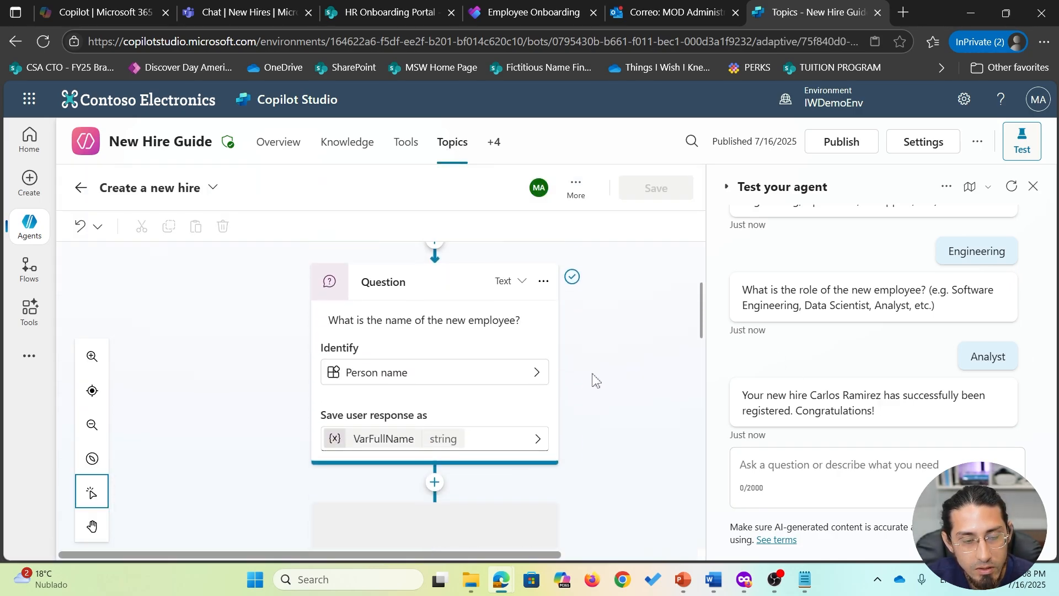
scroll(595, 379, down, 4)
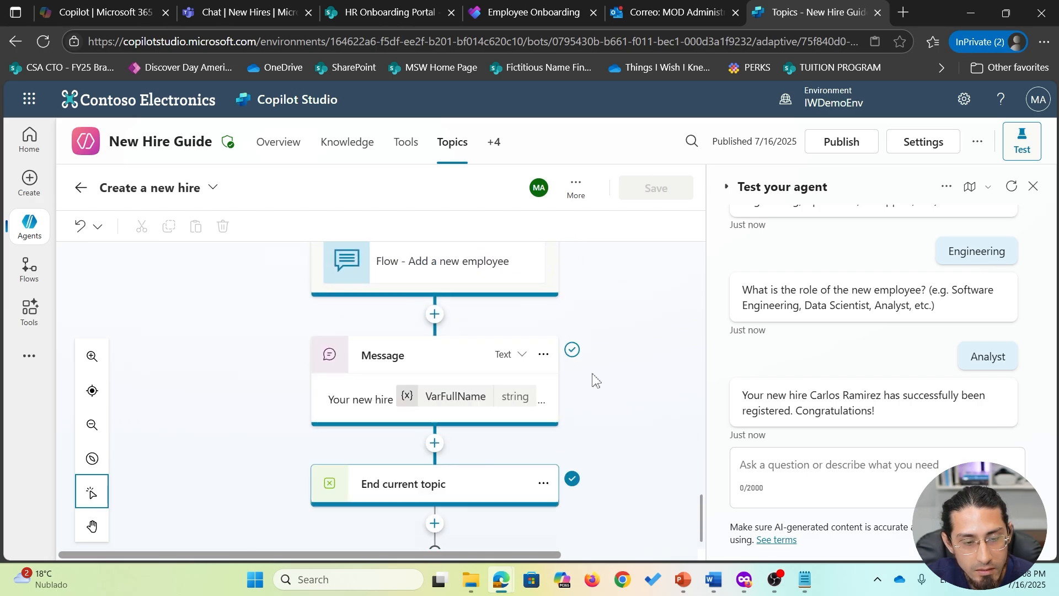
click(518, 356)
click(379, 425)
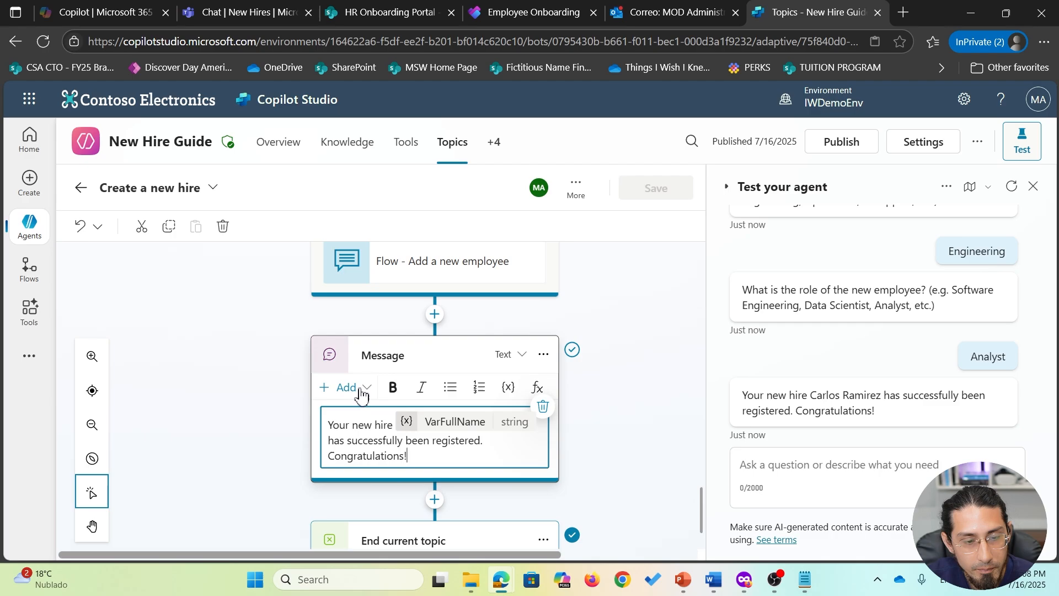
click(347, 388)
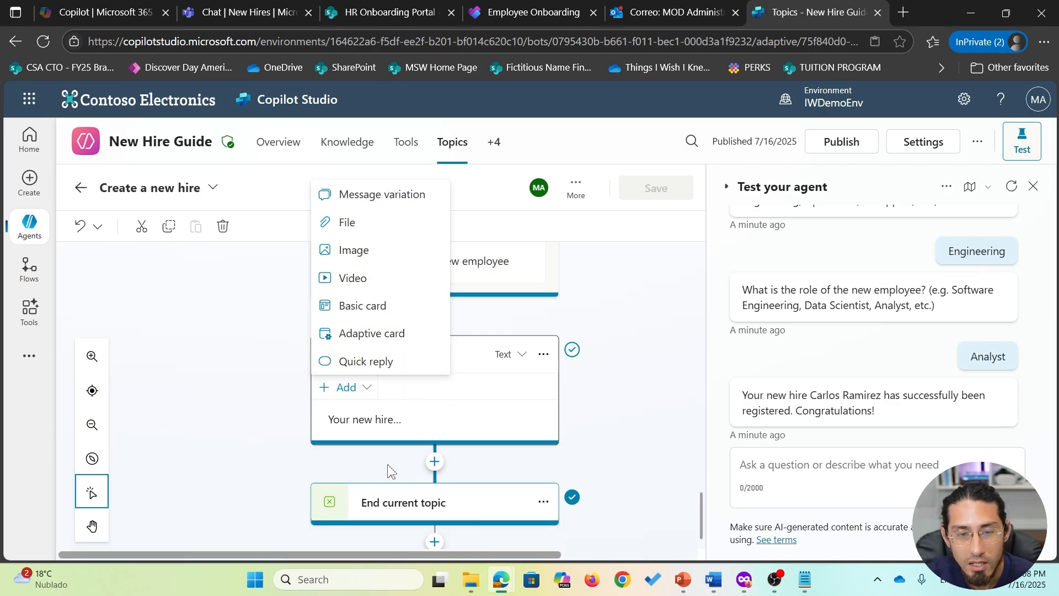
click(366, 444)
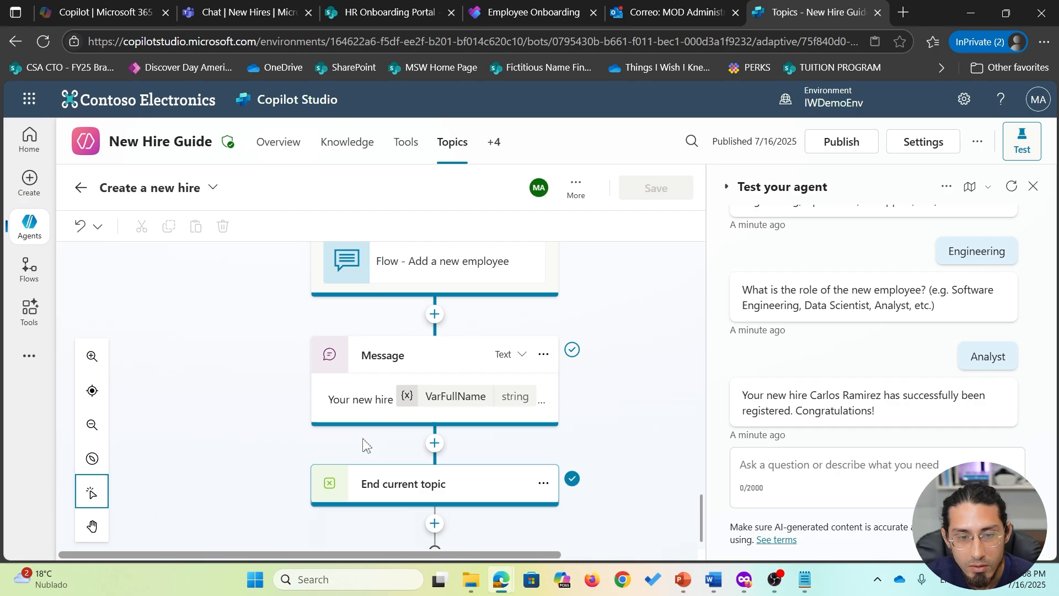
- Browse the new-step choices after the message, then go back to Topics and open the topic's options
click(435, 444)
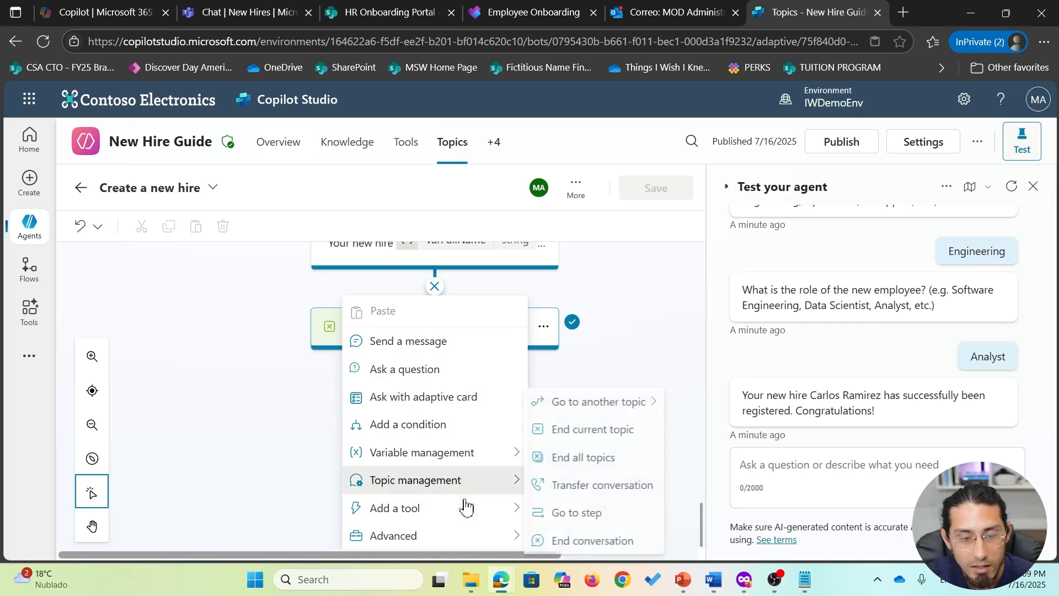
click(470, 516)
click(273, 426)
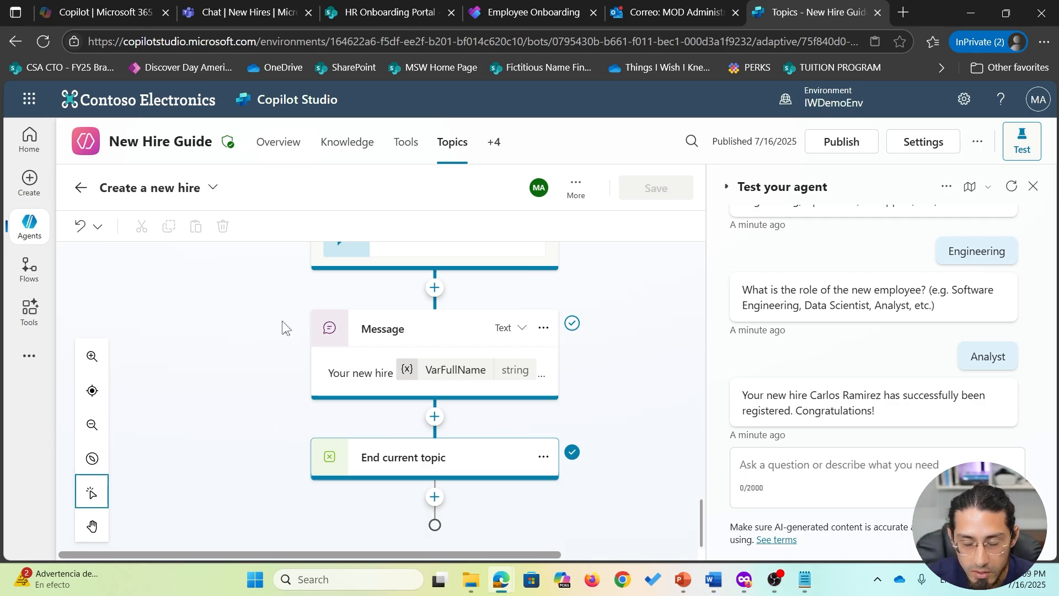
click(454, 144)
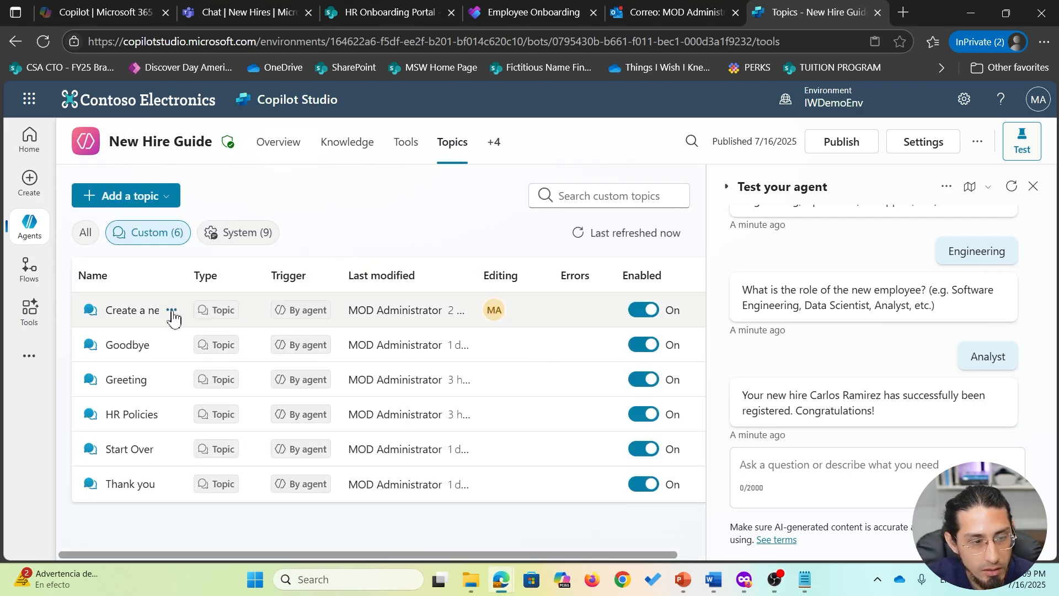
right_click(173, 312)
- Duplicate the Create a new hire topic, save the copy, and turn off the original
click(172, 313)
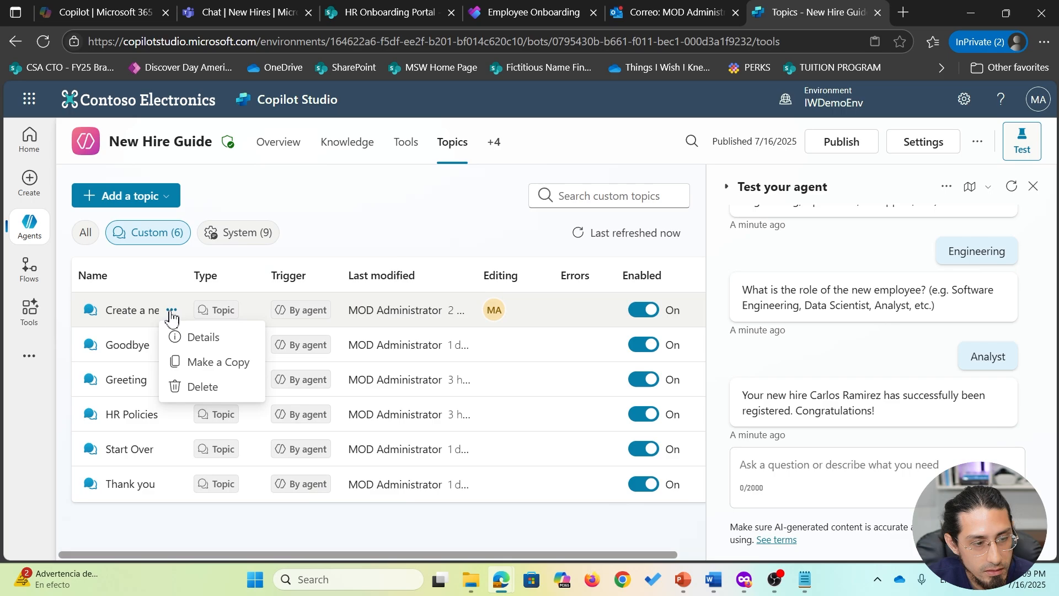
click(230, 366)
click(674, 237)
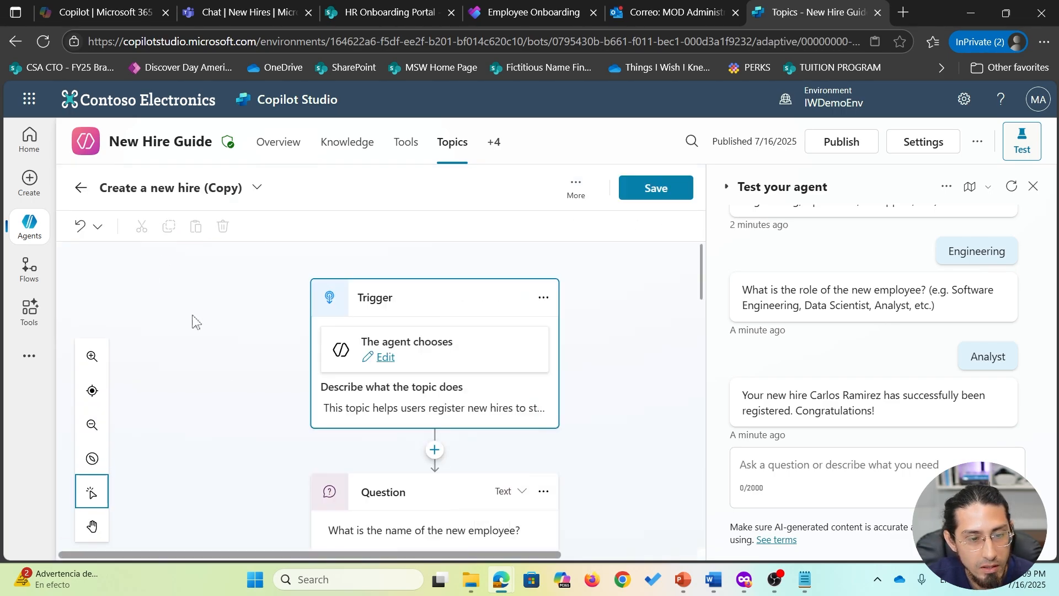
click(673, 191)
click(452, 145)
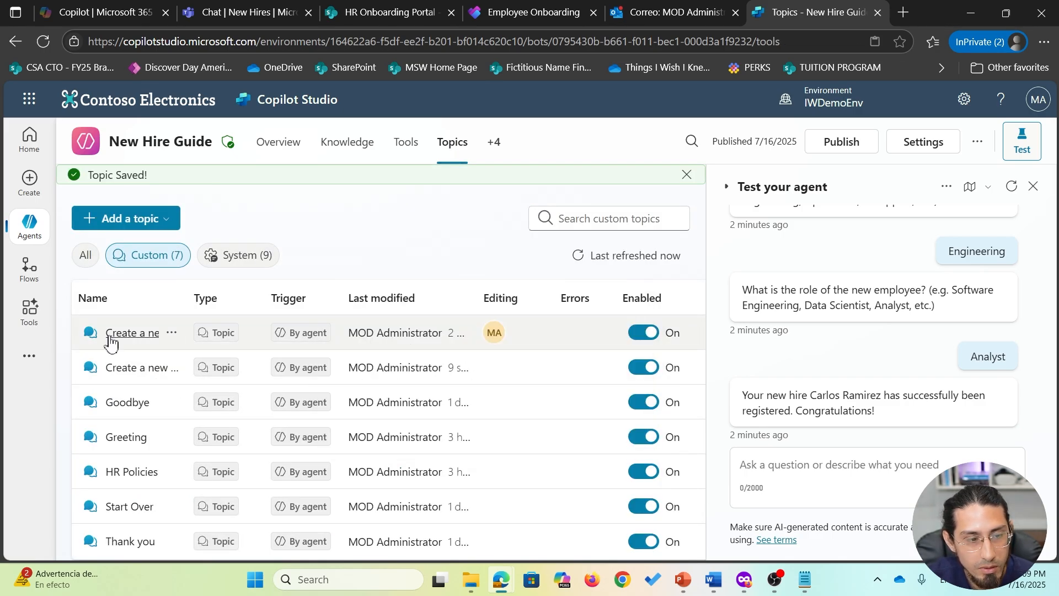
click(643, 331)
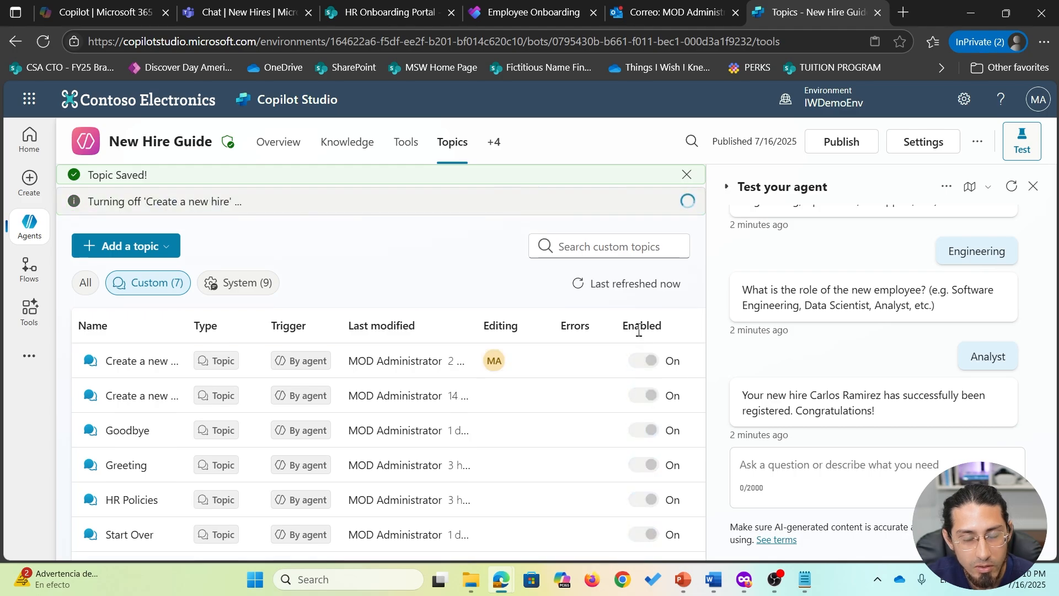
- Rename the copied topic to 'Create a new hire v2' and save it
click(138, 377)
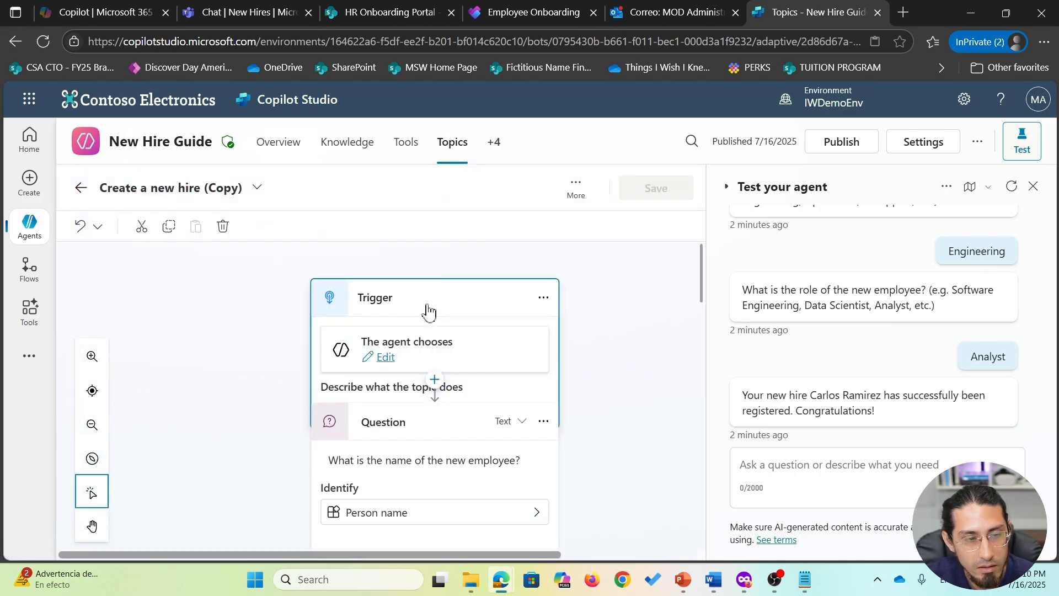
click(219, 189)
drag(205, 190, 247, 189)
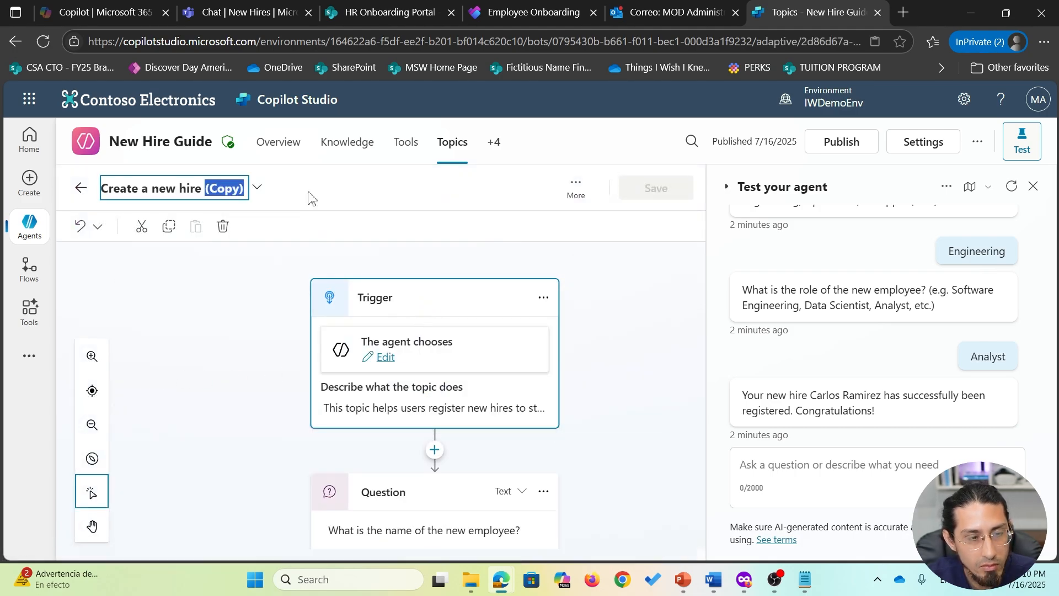
text(v2)
click(309, 192)
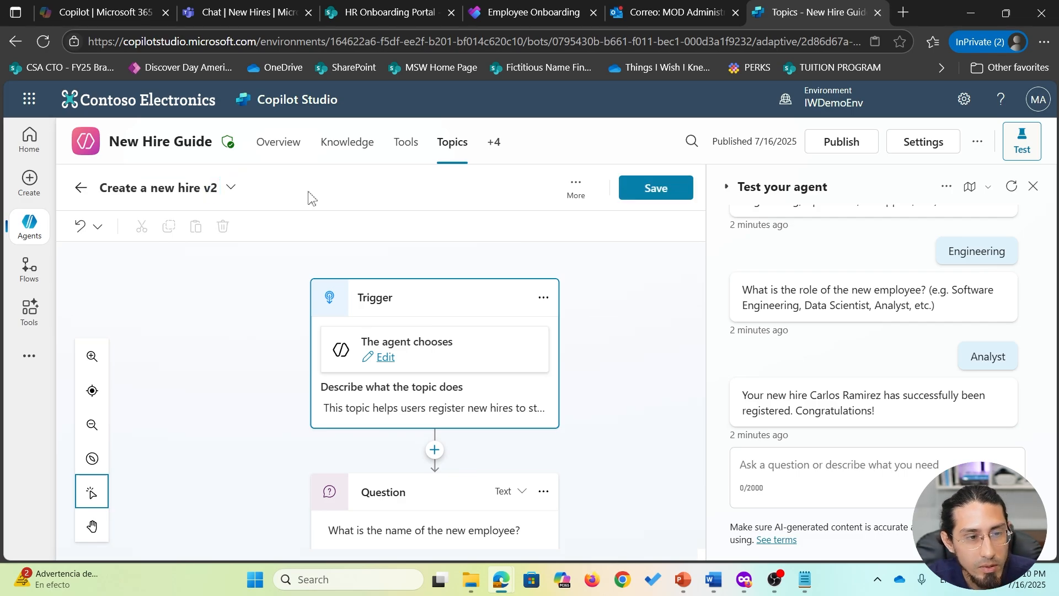
click(657, 188)
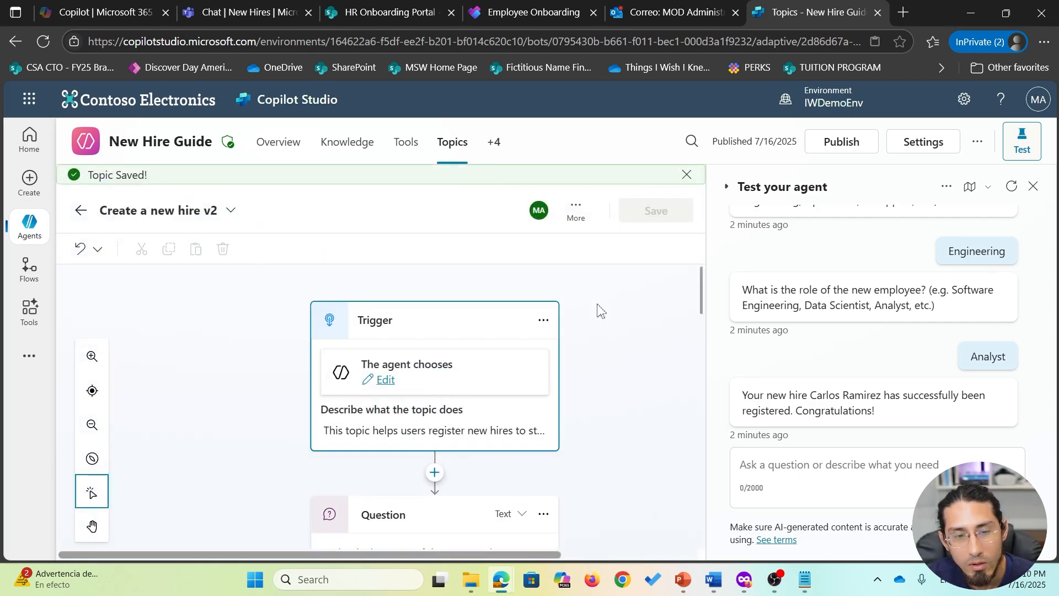
- Inspect the opening name question's text without changing it, then bring up the topic's More options
scroll(597, 310, down, 2)
scroll(601, 312, down, 2)
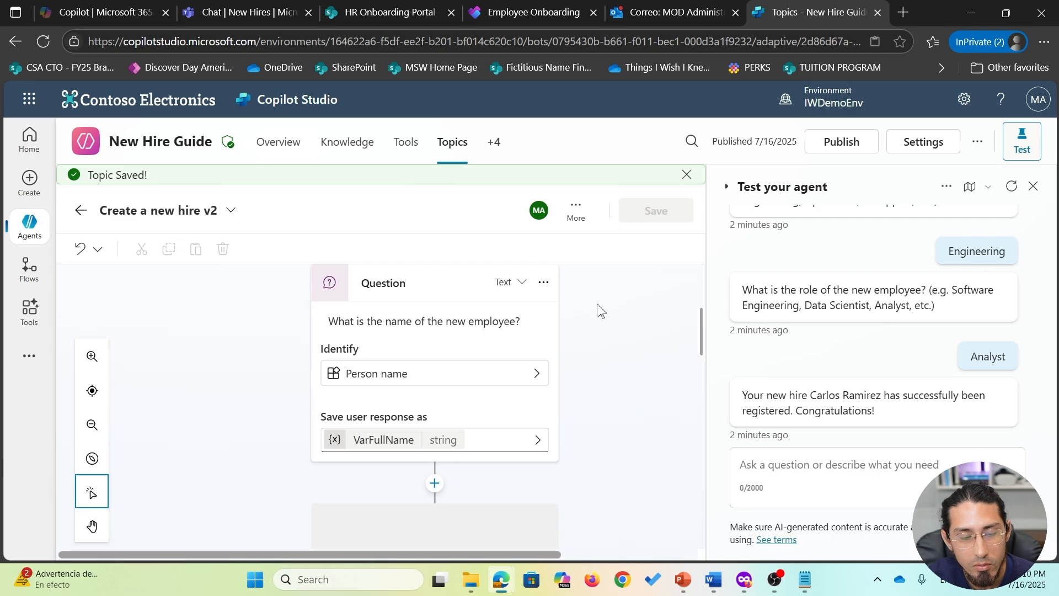
scroll(601, 312, down, 1)
scroll(602, 311, up, 2)
scroll(601, 312, up, 2)
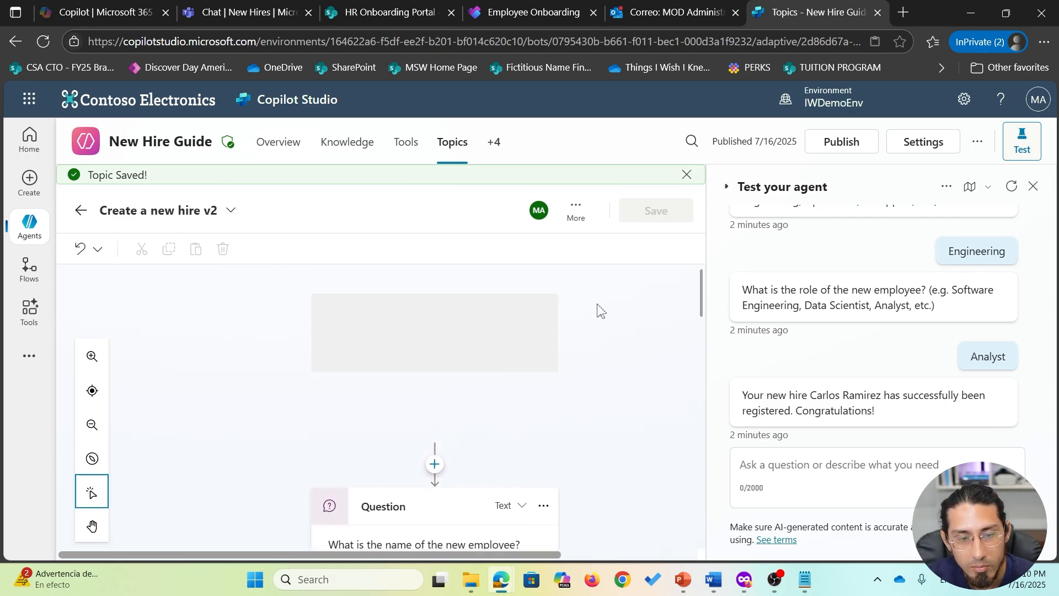
scroll(602, 312, down, 2)
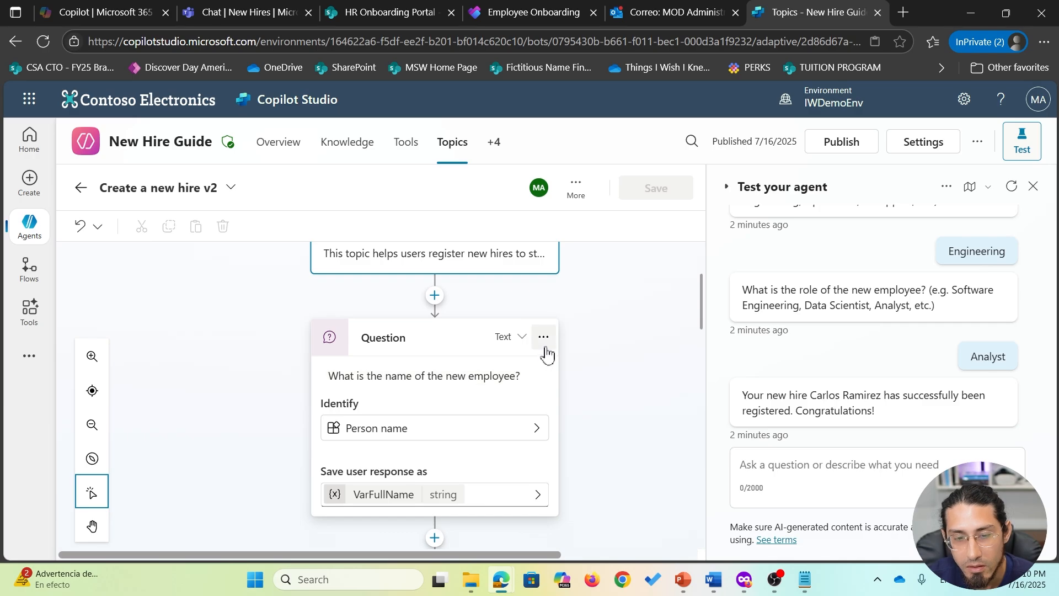
click(409, 387)
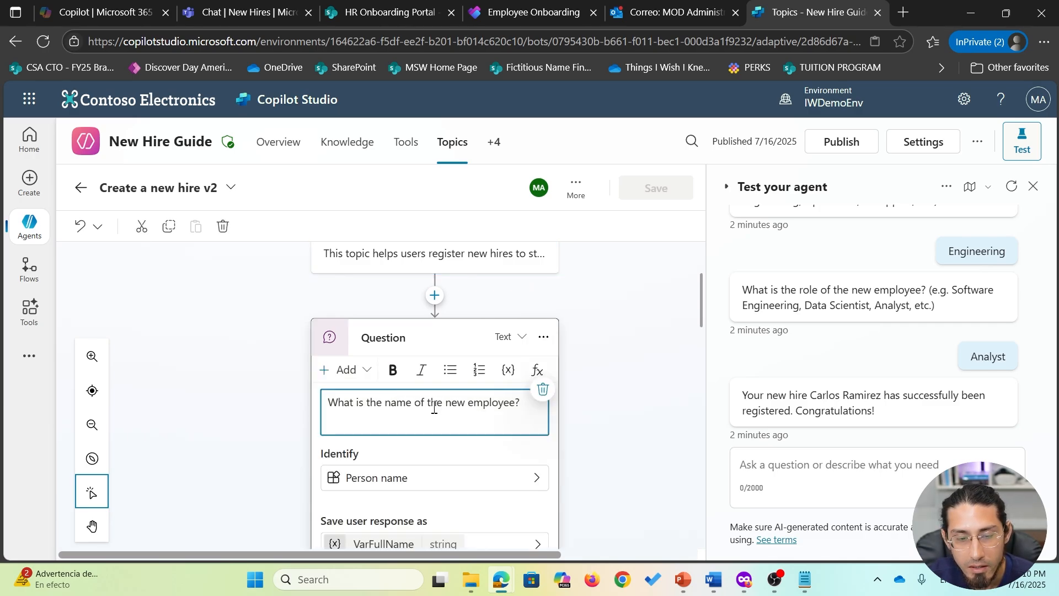
triple_click(431, 407)
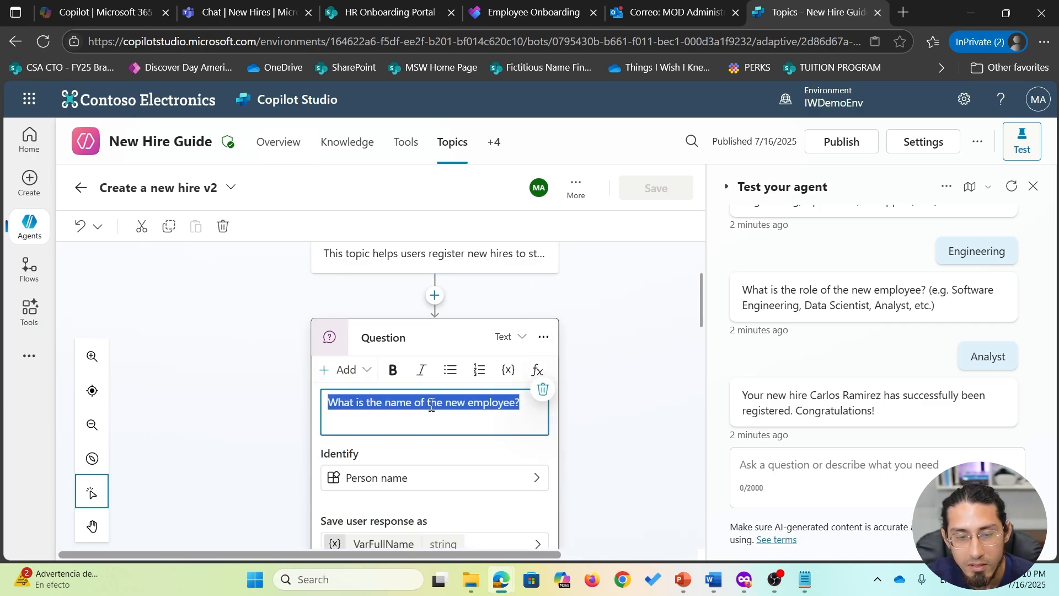
click(624, 429)
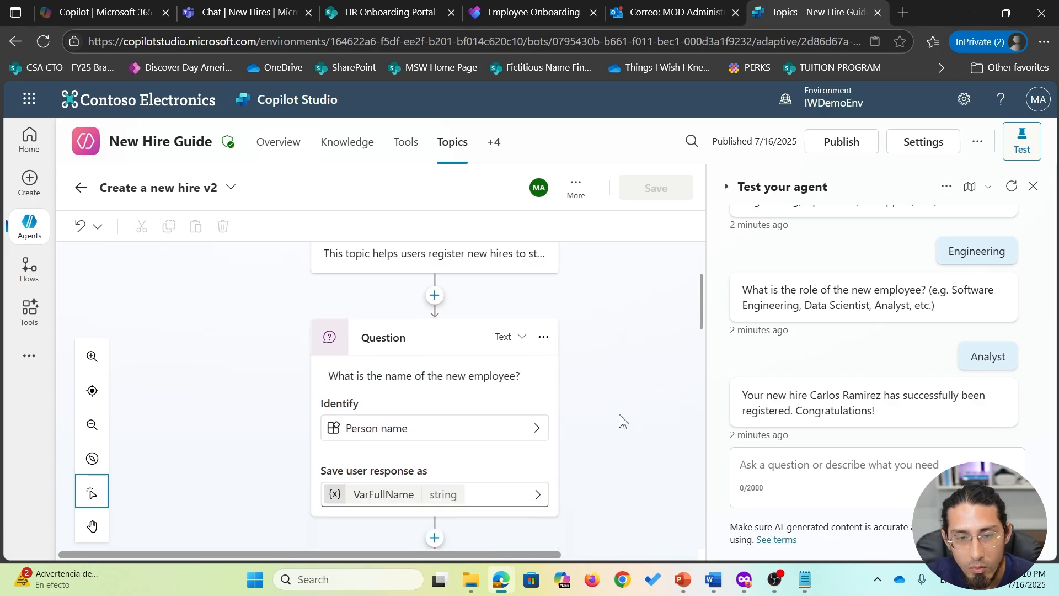
scroll(632, 274, up, 3)
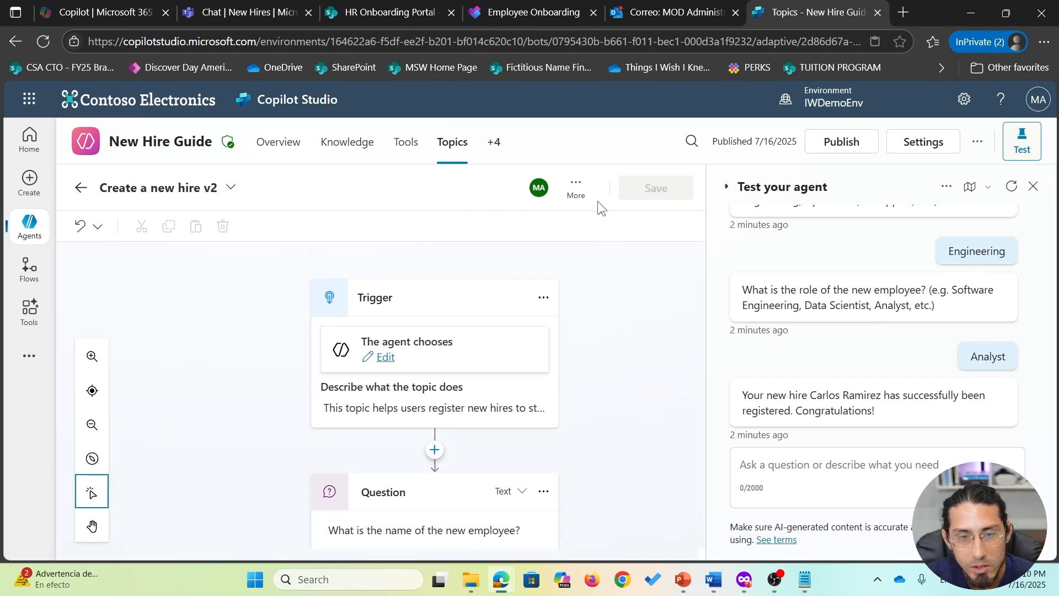
click(576, 190)
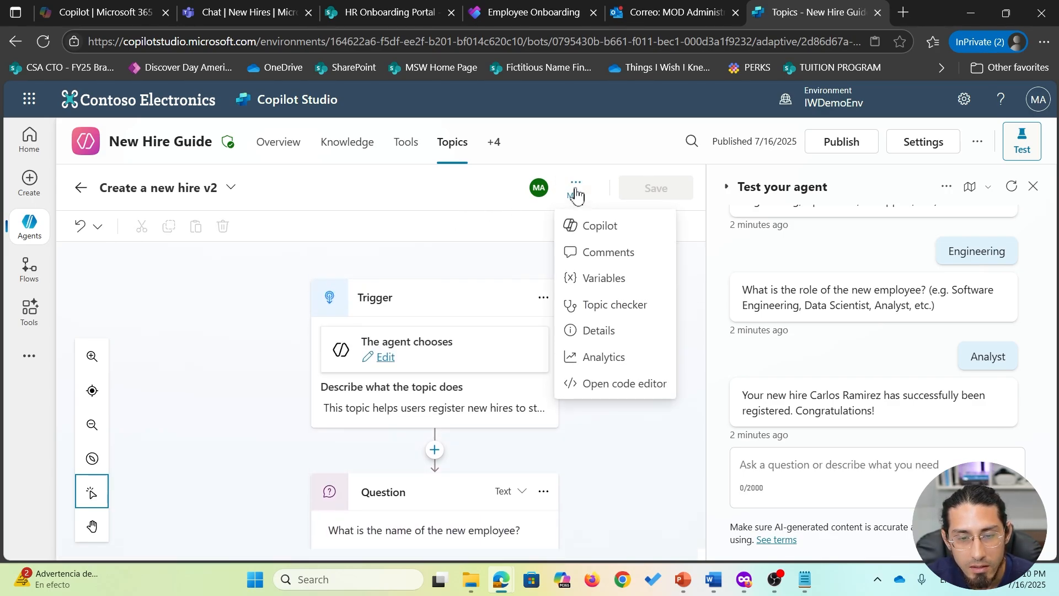
- Check the topic details' Input and Output tabs, confirming no input variables yet, then close the panel
click(624, 340)
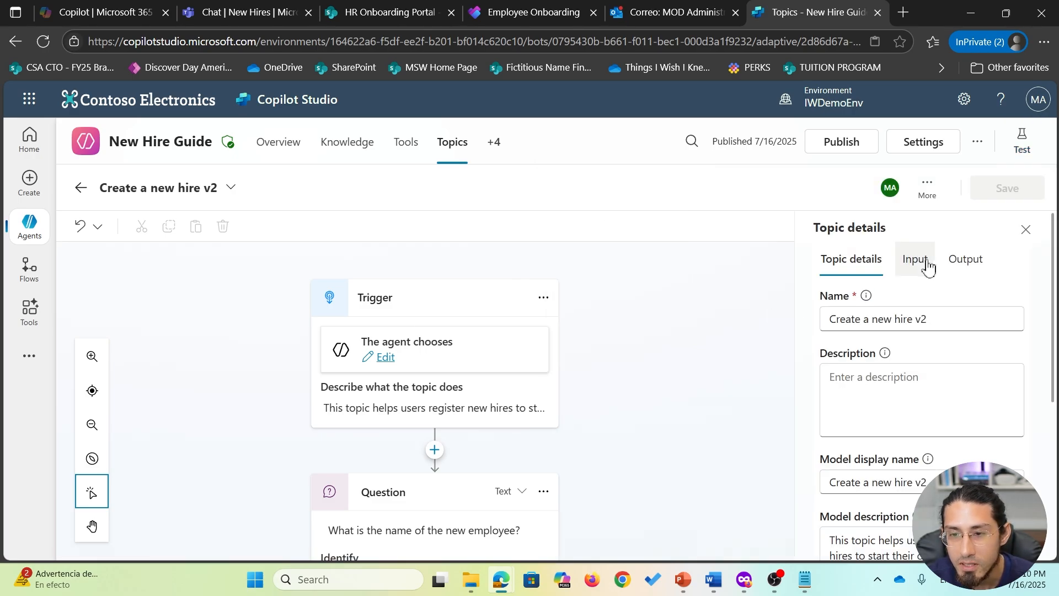
click(924, 268)
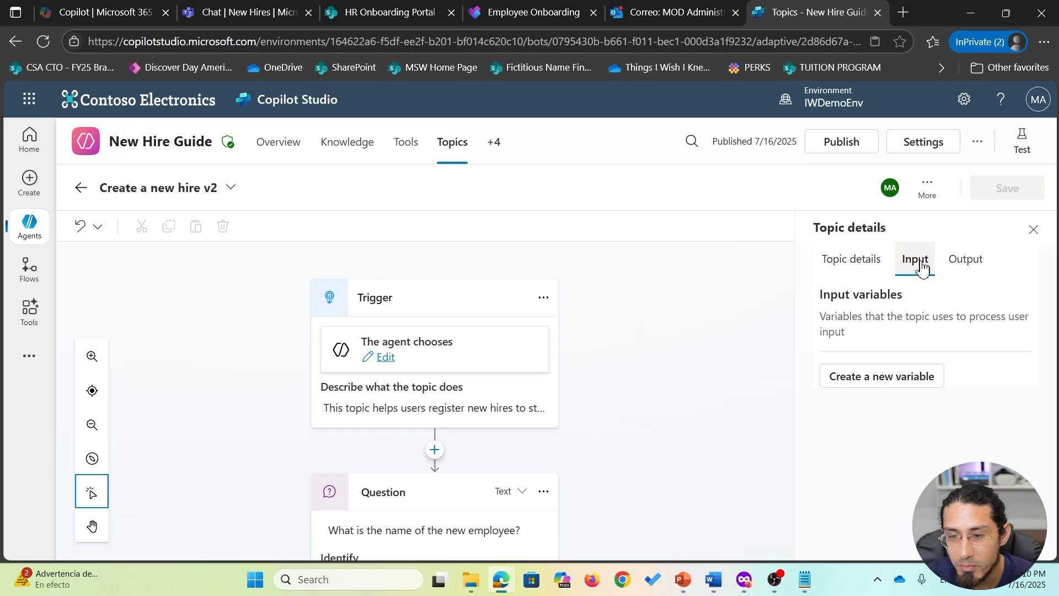
click(965, 261)
click(913, 261)
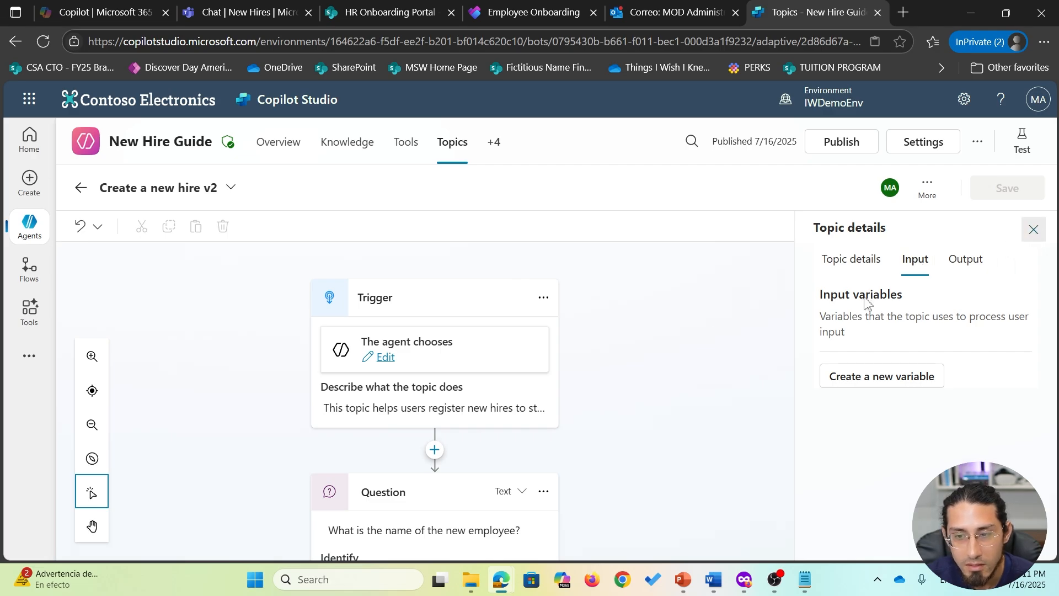
click(1033, 230)
scroll(660, 339, down, 1)
scroll(660, 340, down, 1)
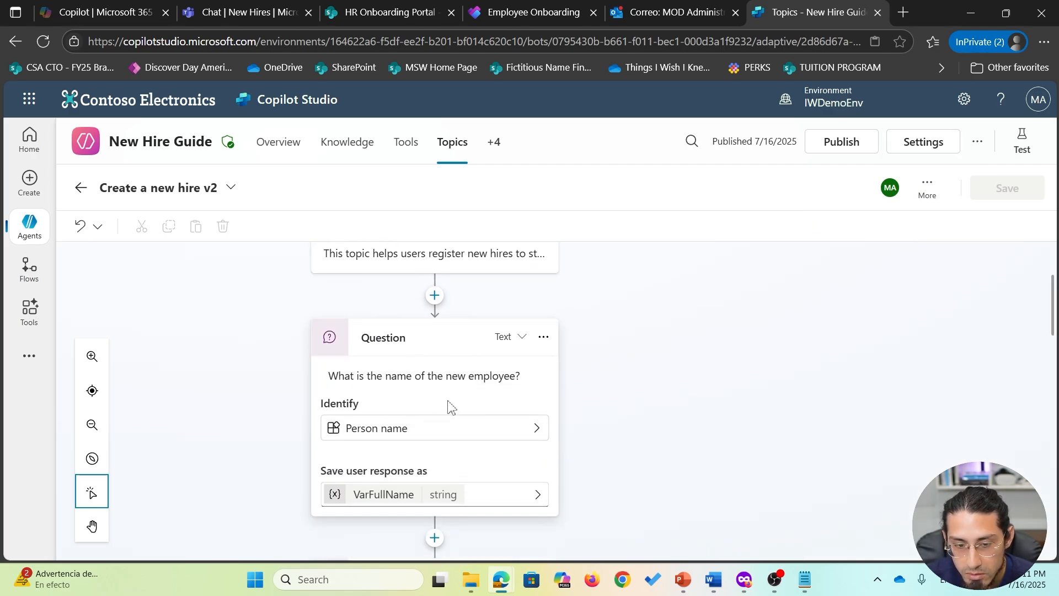
- Remove the VarFullName, VarEmail, VarDepartment and VarRole inputs from the Add a new employee flow action
scroll(663, 389, up, 2)
scroll(662, 389, up, 1)
scroll(662, 389, down, 1)
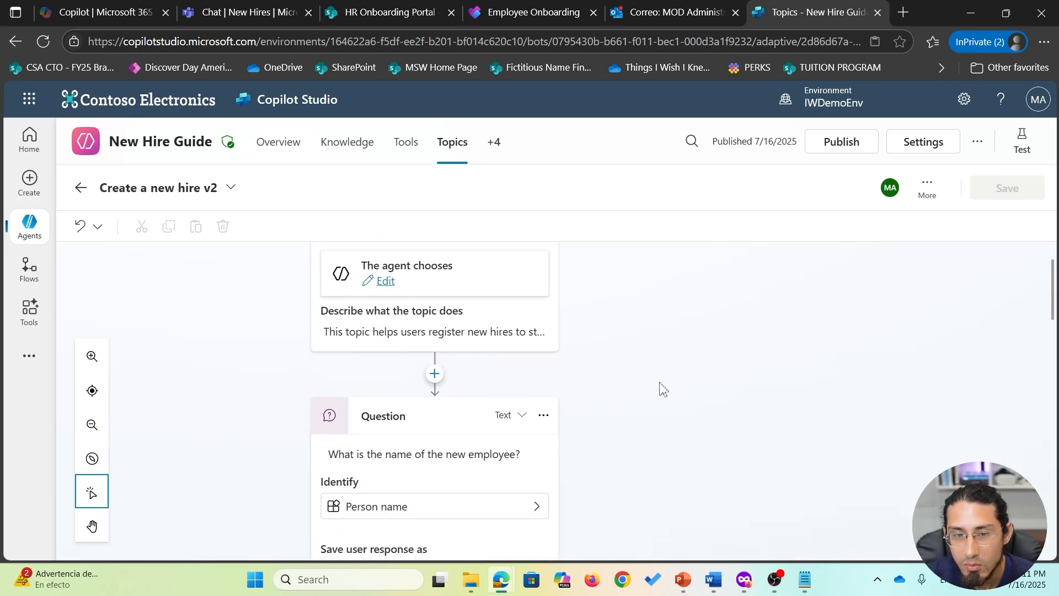
scroll(662, 389, up, 1)
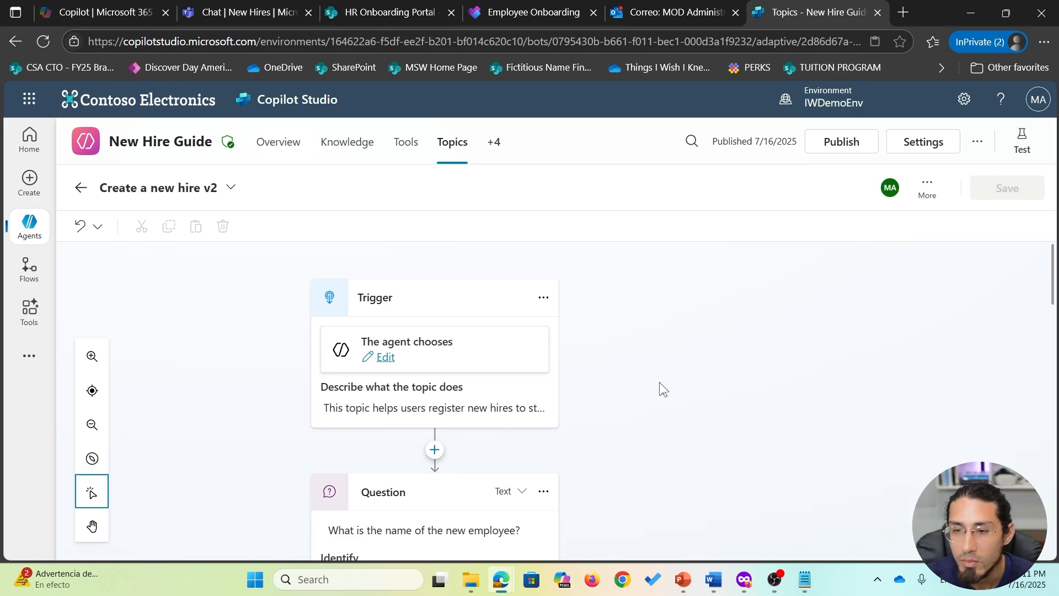
scroll(662, 389, down, 15)
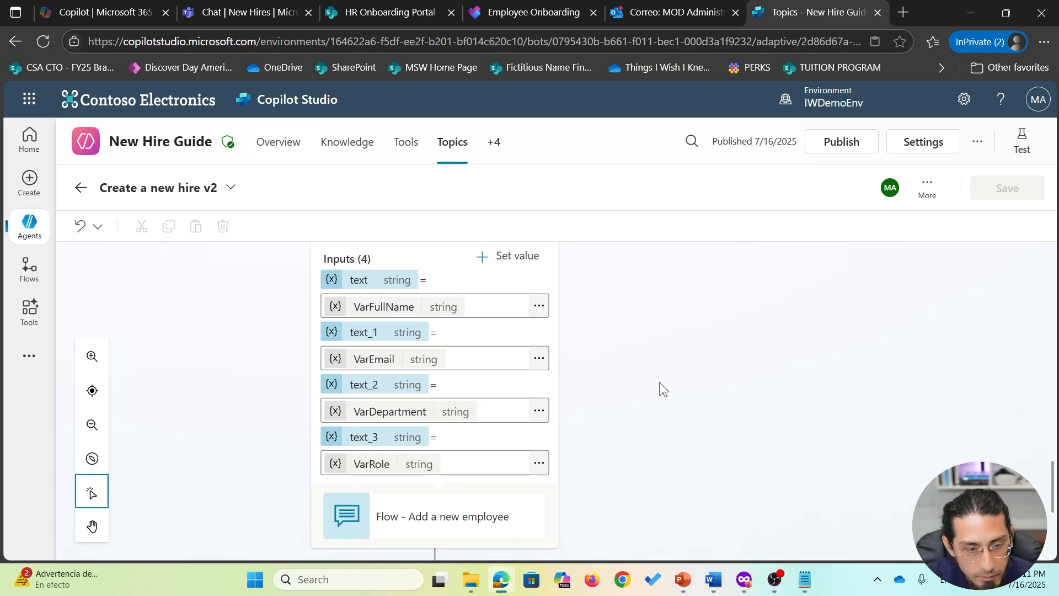
scroll(662, 389, up, 2)
click(406, 349)
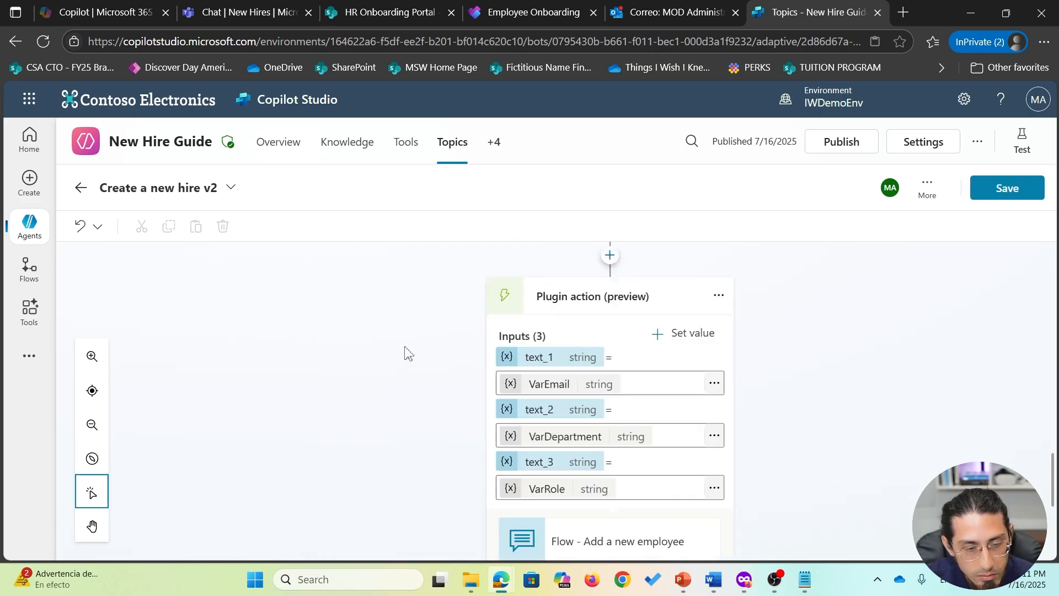
click(593, 357)
click(593, 357)
click(592, 357)
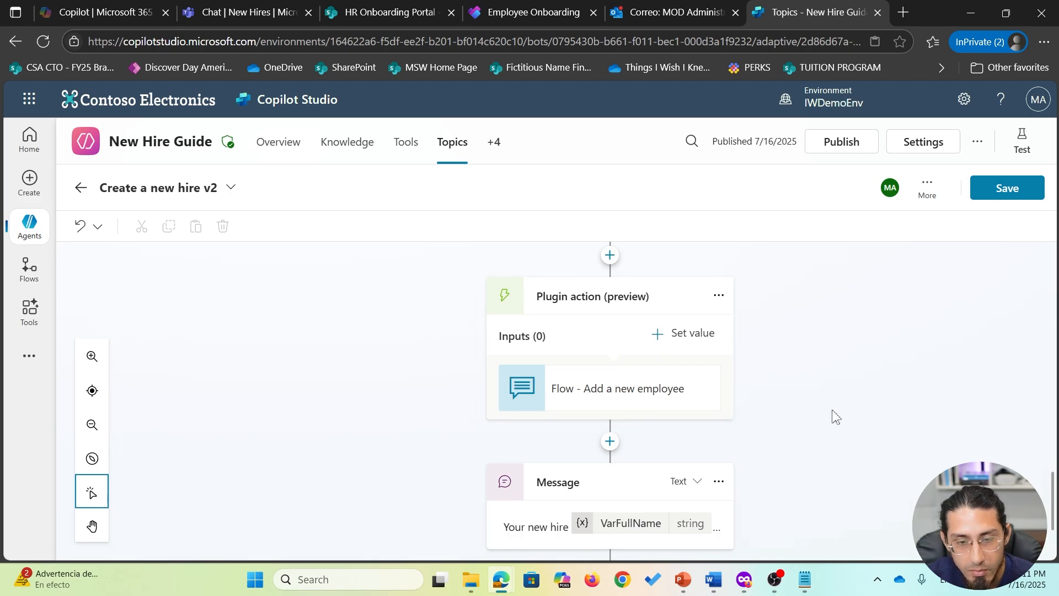
- Delete the role question node, backing out of a save that still reports errors
scroll(834, 418, up, 5)
click(719, 286)
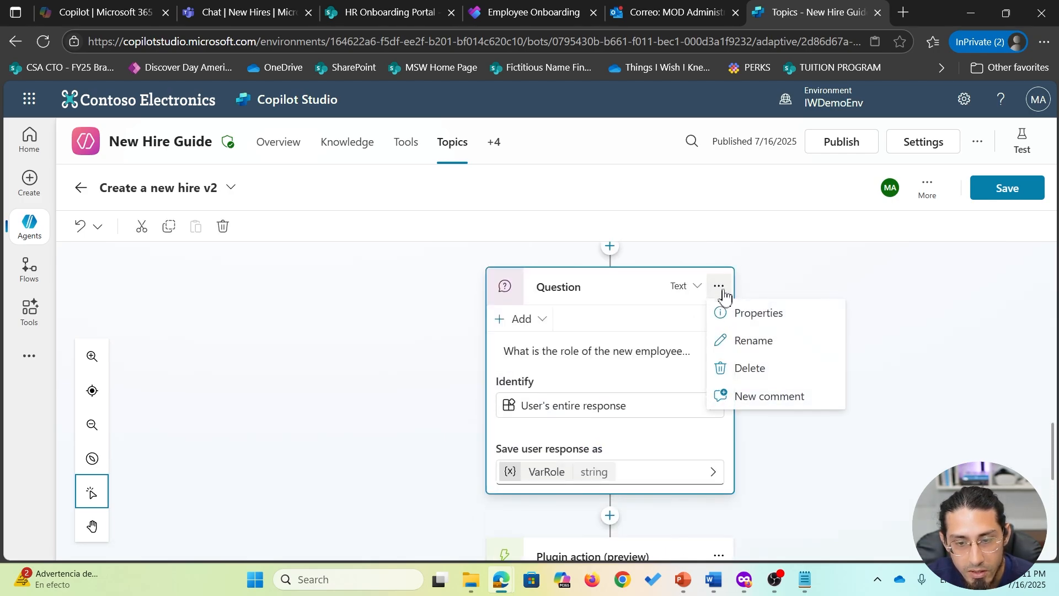
click(783, 370)
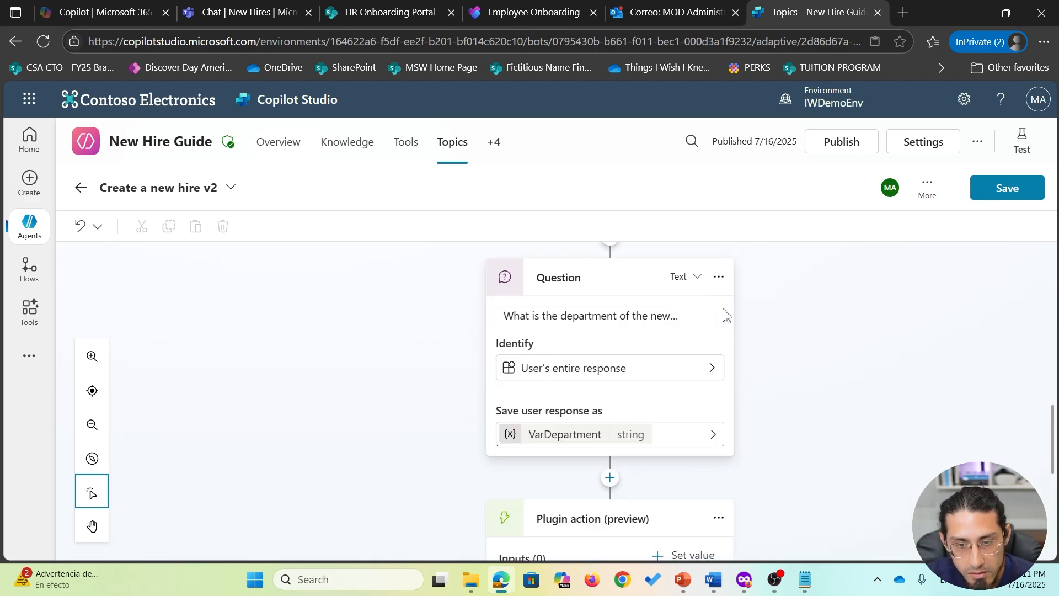
click(1000, 191)
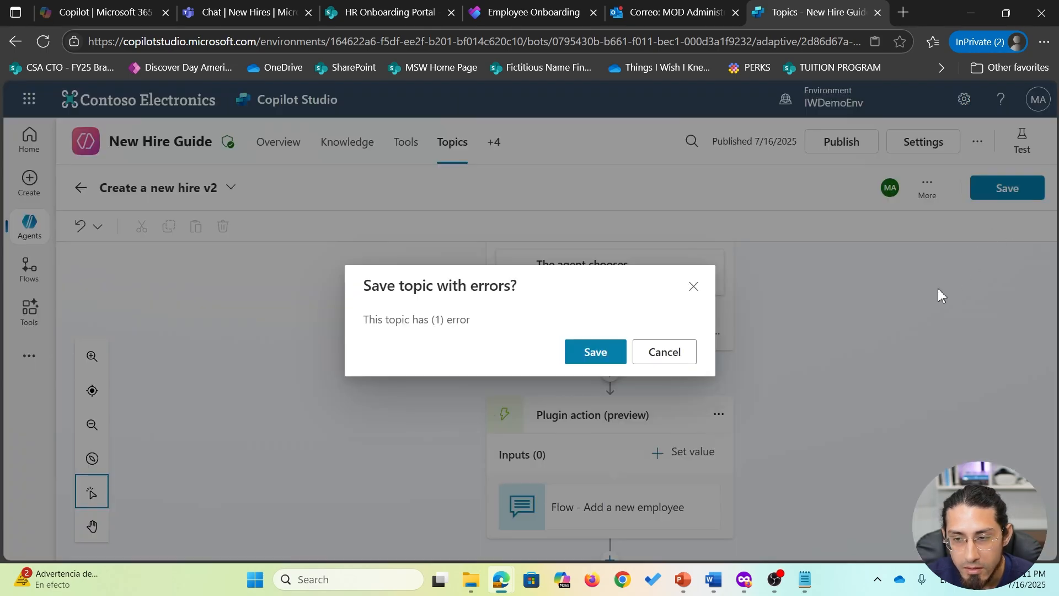
click(594, 348)
- Delete the confirmation message node and save the topic
click(719, 309)
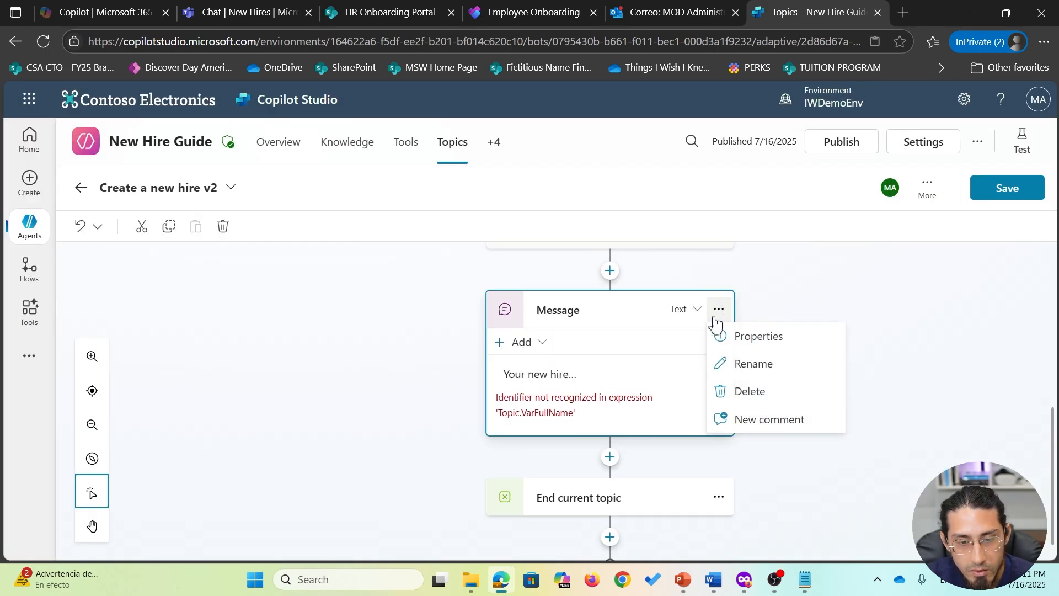
click(537, 383)
click(576, 378)
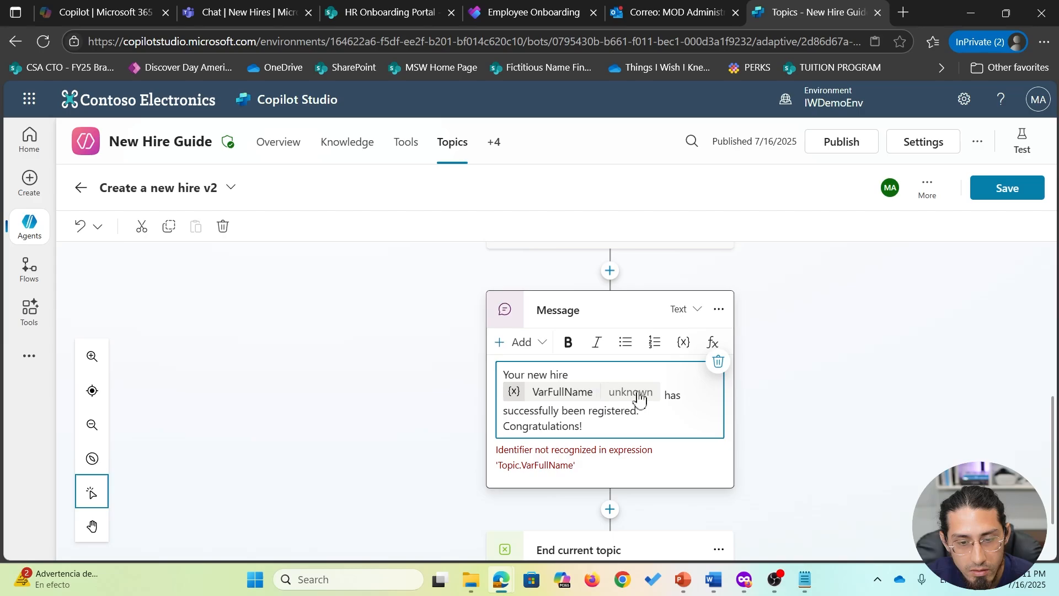
click(719, 309)
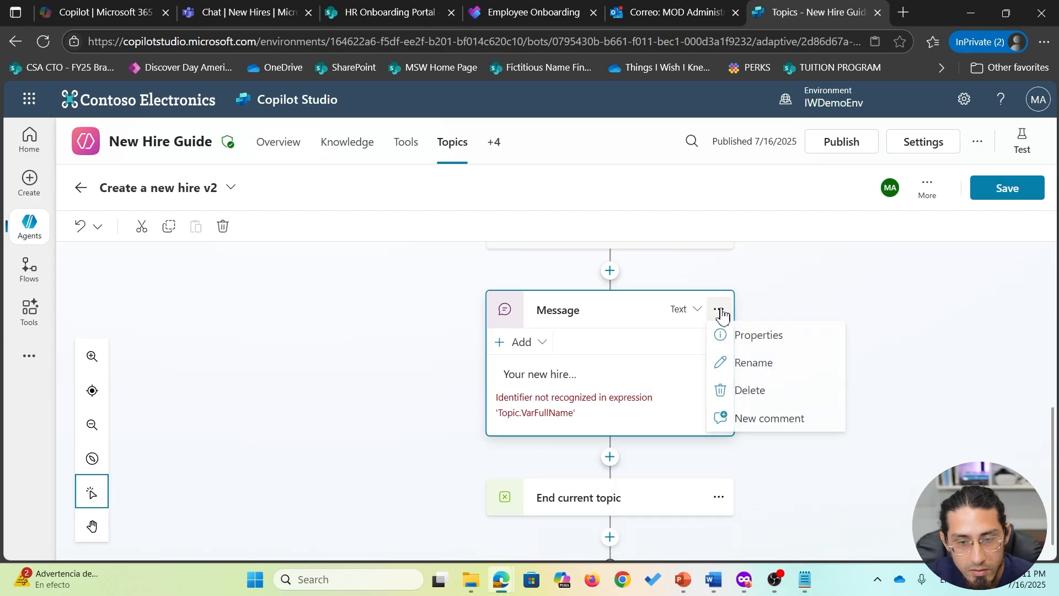
click(788, 393)
click(1009, 190)
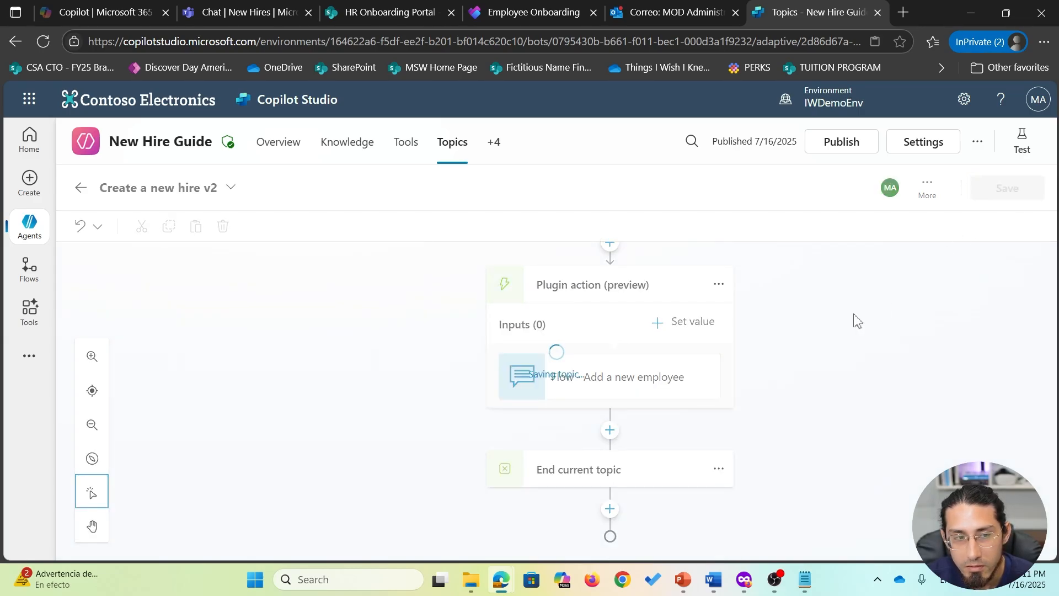
click(930, 210)
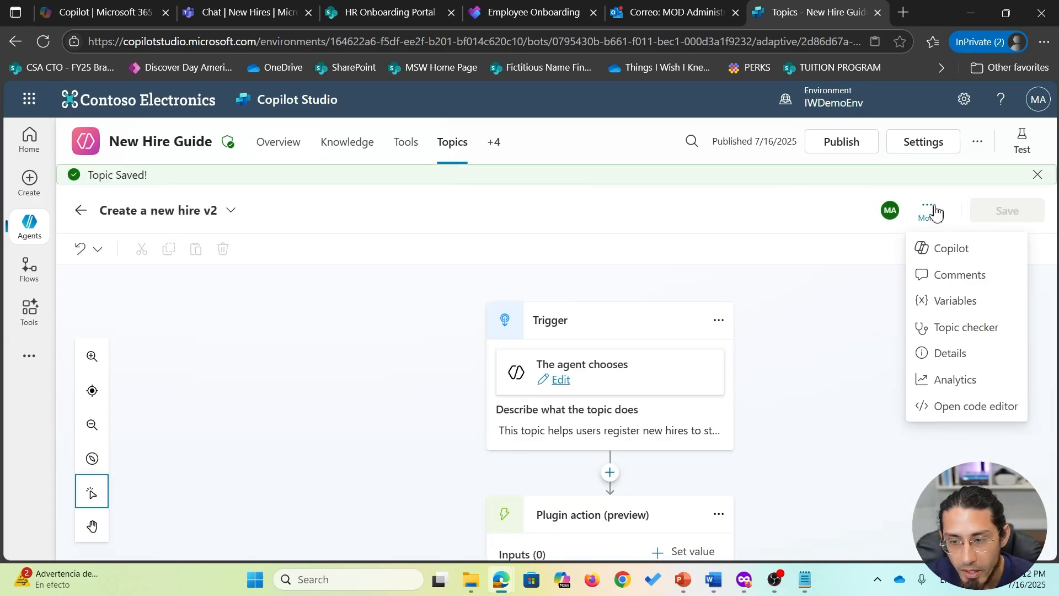
- Add a topic input variable named NewHireName
click(977, 357)
click(913, 281)
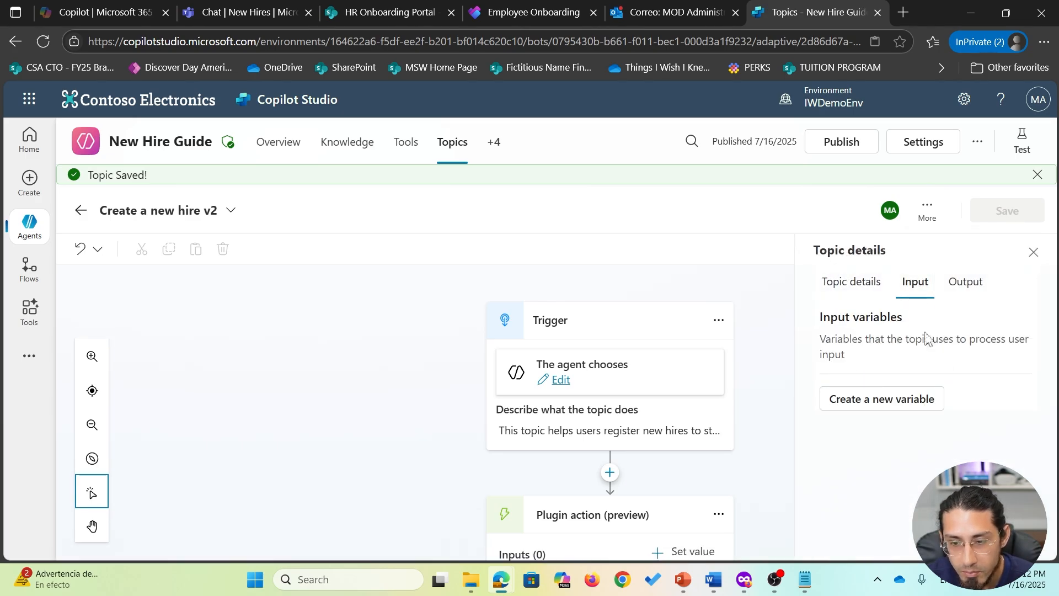
click(886, 402)
scroll(969, 359, down, 4)
scroll(943, 342, up, 2)
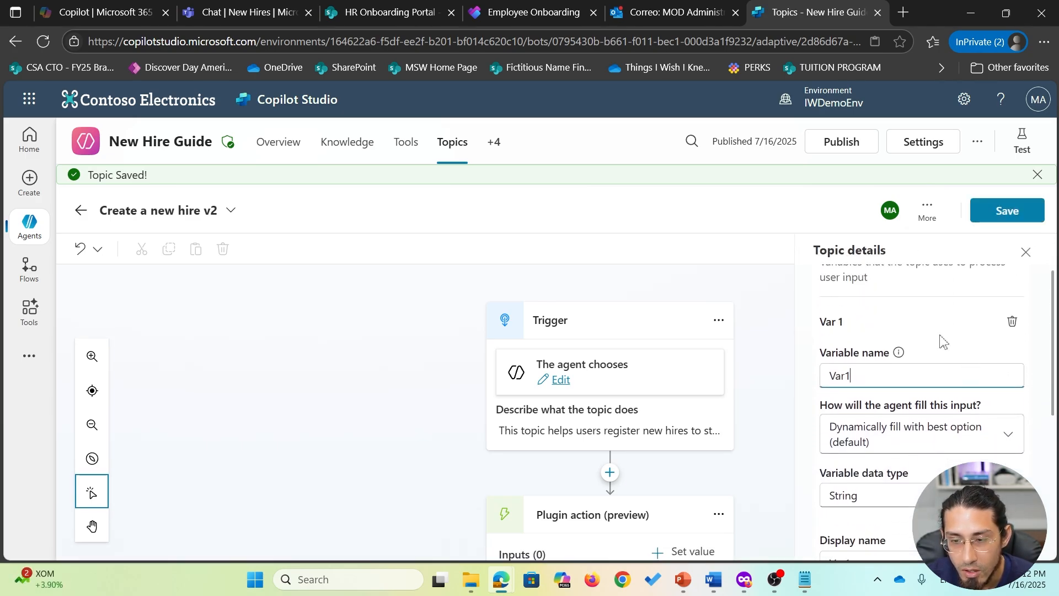
scroll(943, 342, up, 2)
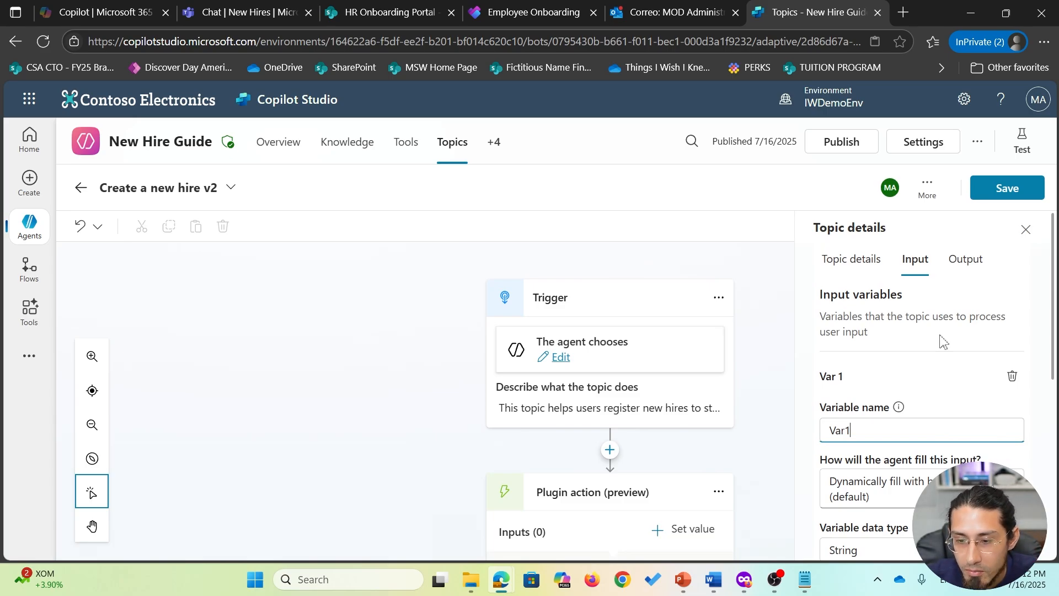
key(BackSpace)
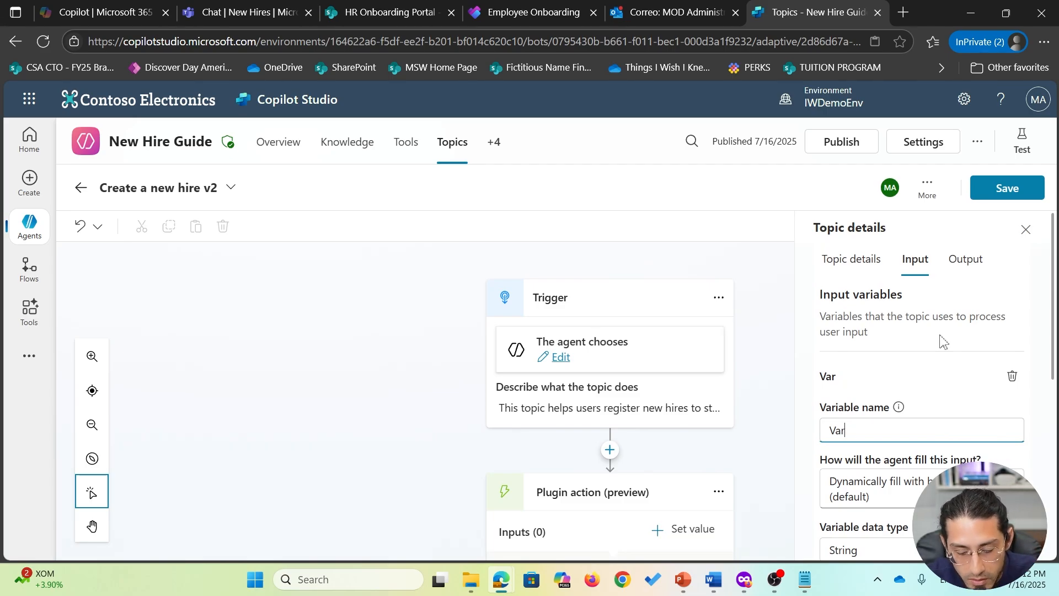
text(NewHire)
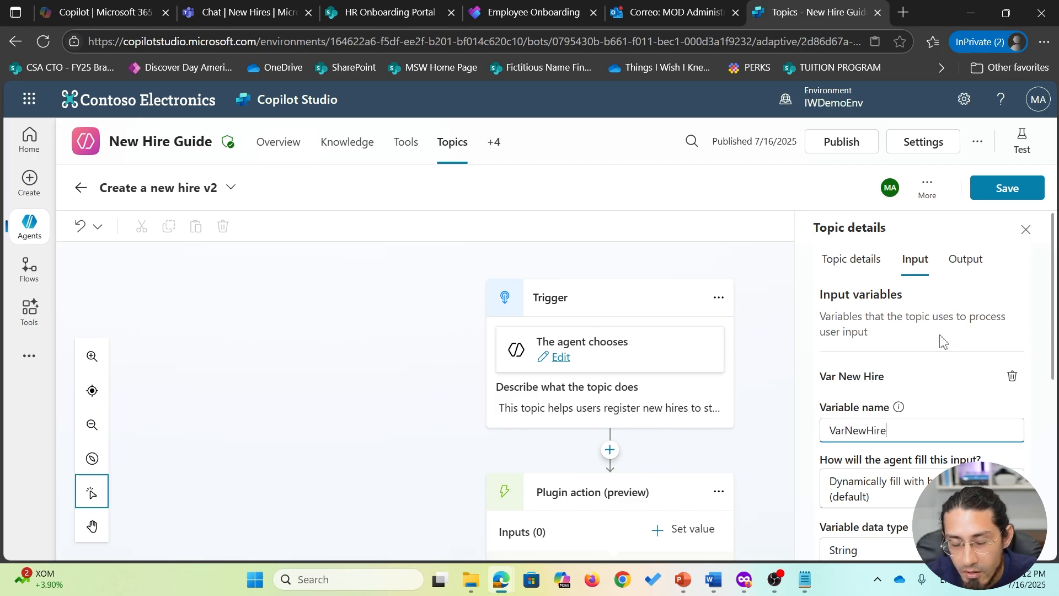
text(Name)
- Describe NewHireName as 'This is the new hrre name' and have it identify a Person name
scroll(943, 341, down, 4)
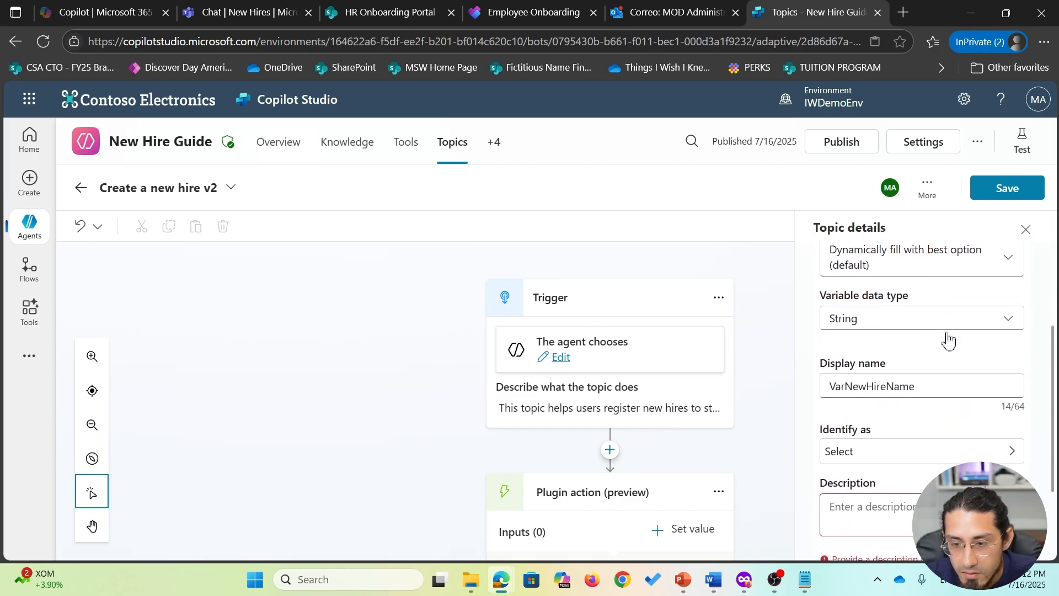
scroll(923, 459, down, 2)
click(877, 433)
text(This is the ne)
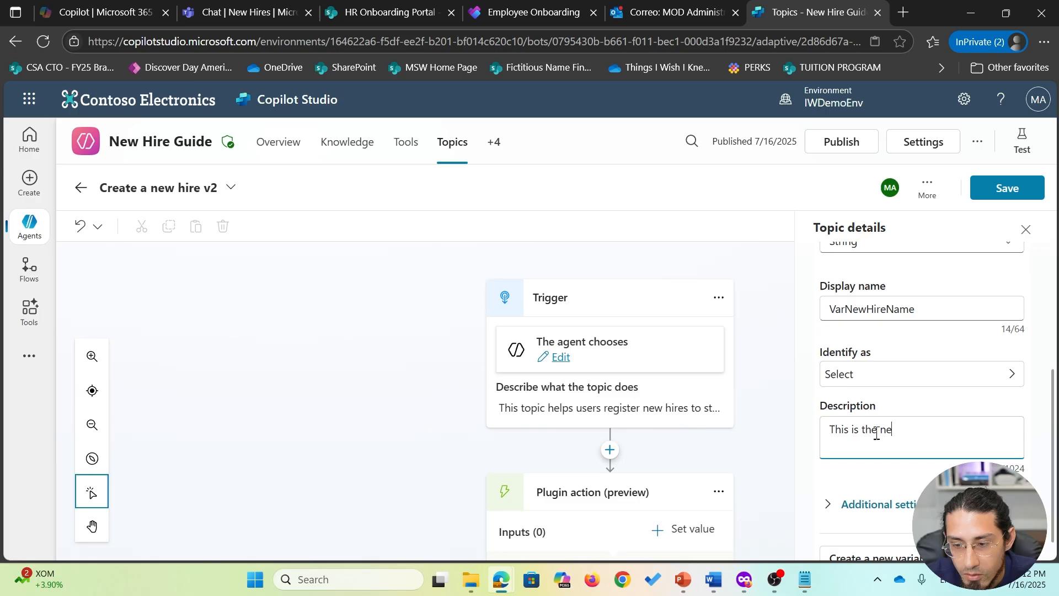
text(w hrre name)
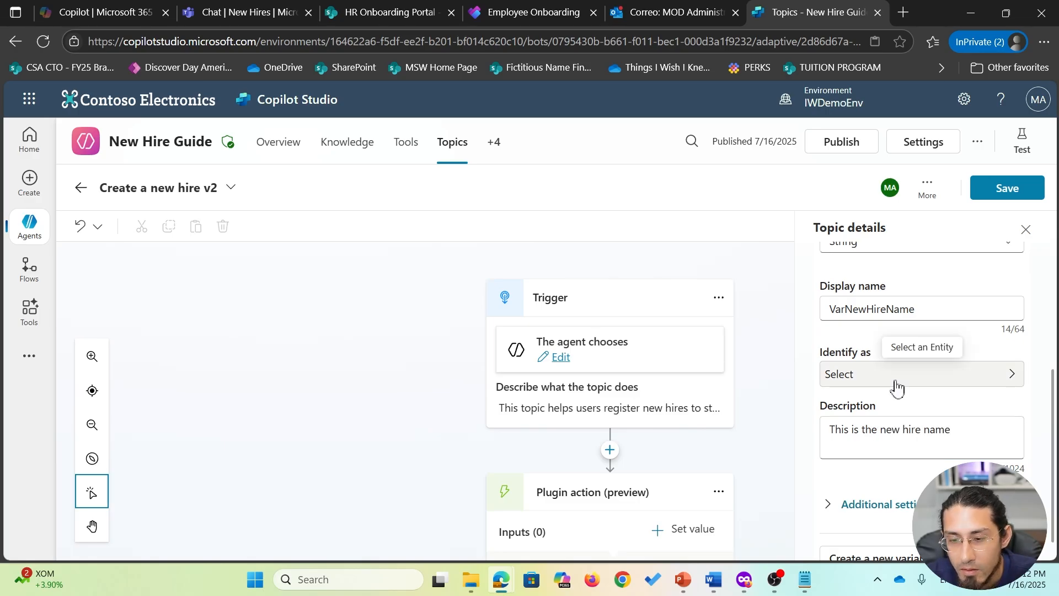
click(894, 376)
click(655, 277)
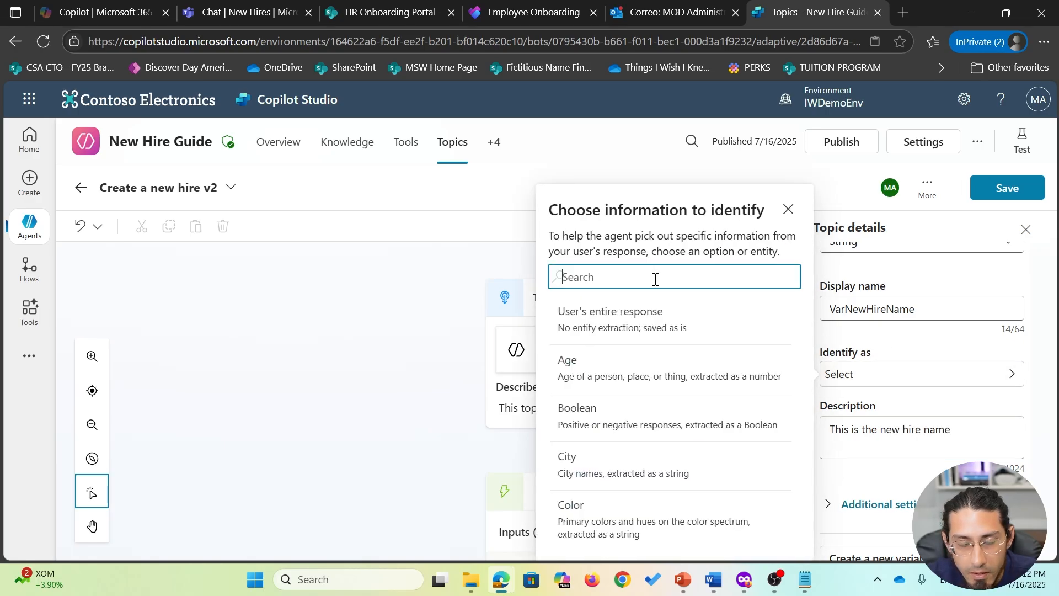
text(perso)
text(n)
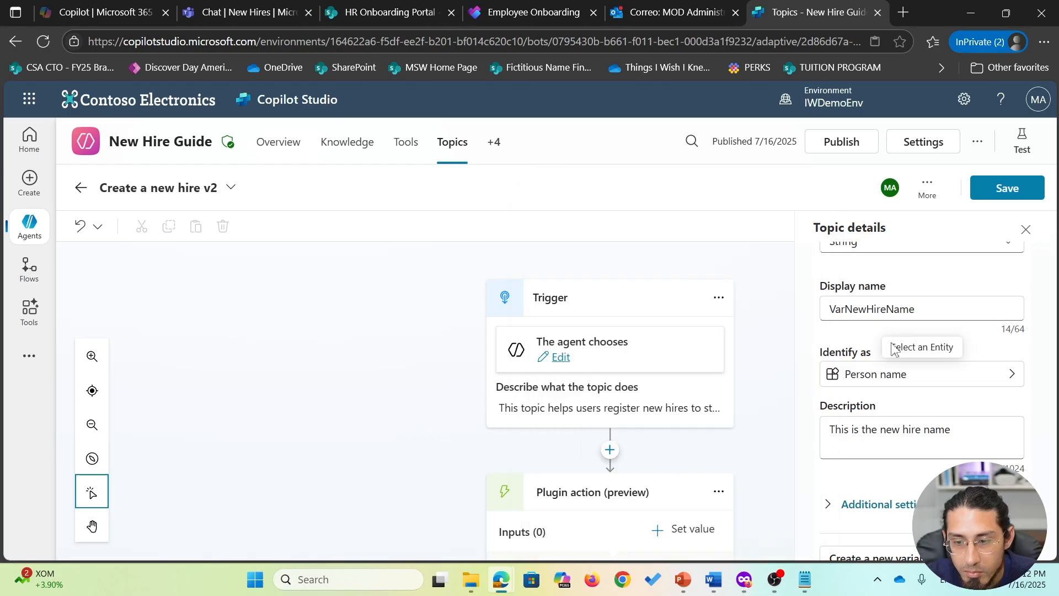
- Add a NewHireEmail input described as the new hire's email address, identified as Email
scroll(957, 447, down, 2)
click(913, 526)
scroll(971, 422, down, 2)
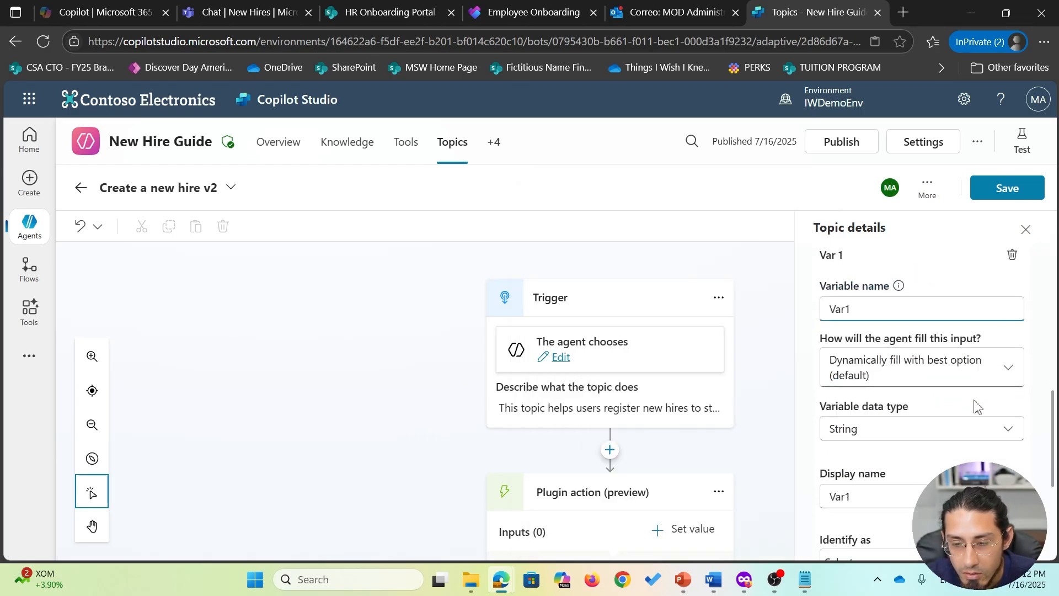
key(BackSpace)
text(New)
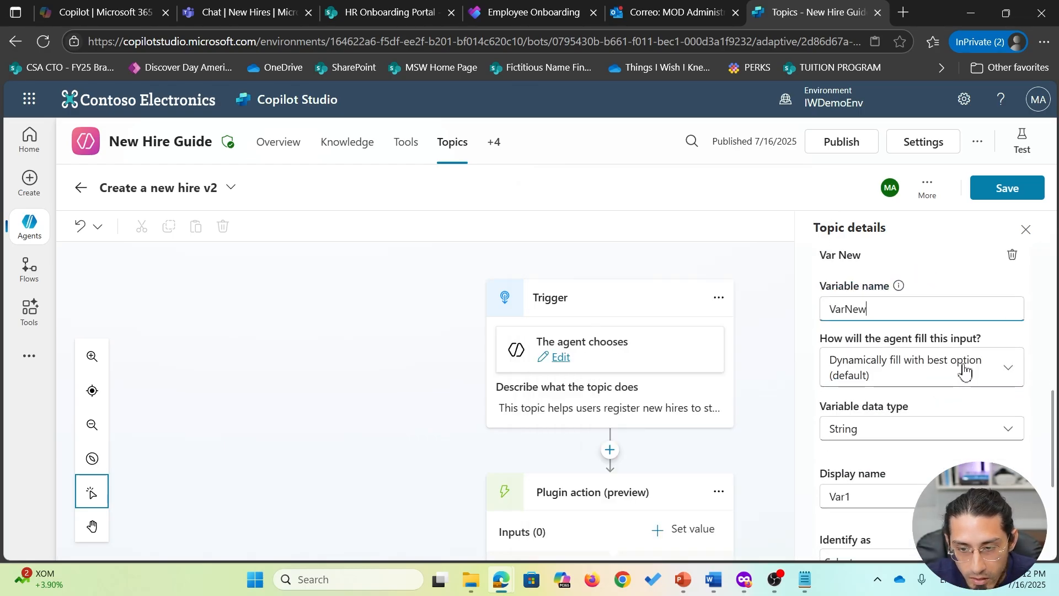
text(HireEmail)
scroll(965, 370, down, 2)
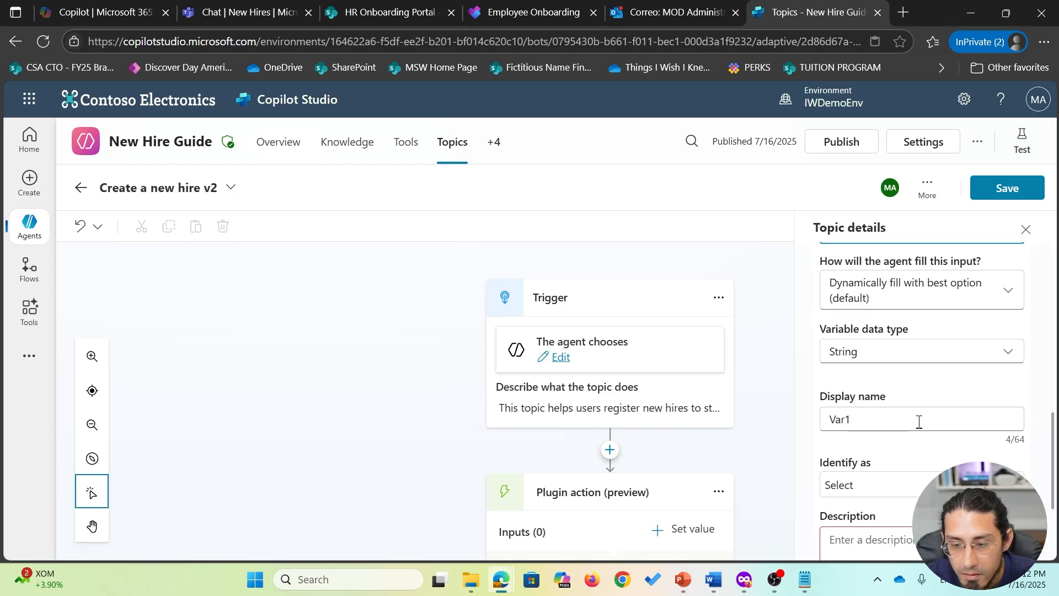
scroll(917, 425, down, 2)
click(911, 462)
text(T)
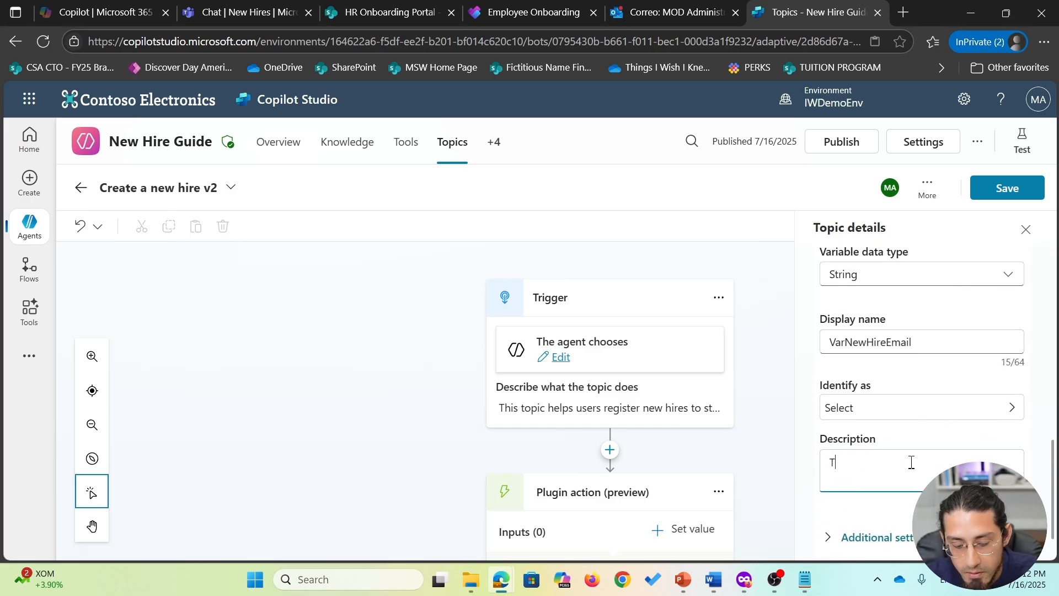
text(his is the new hire email address ()
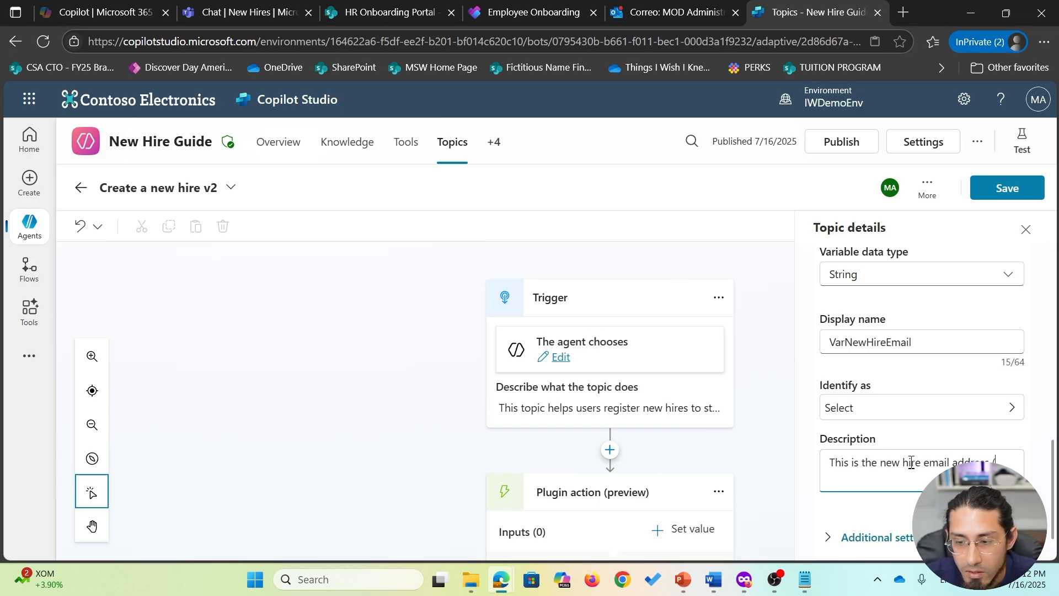
text(e.g.)
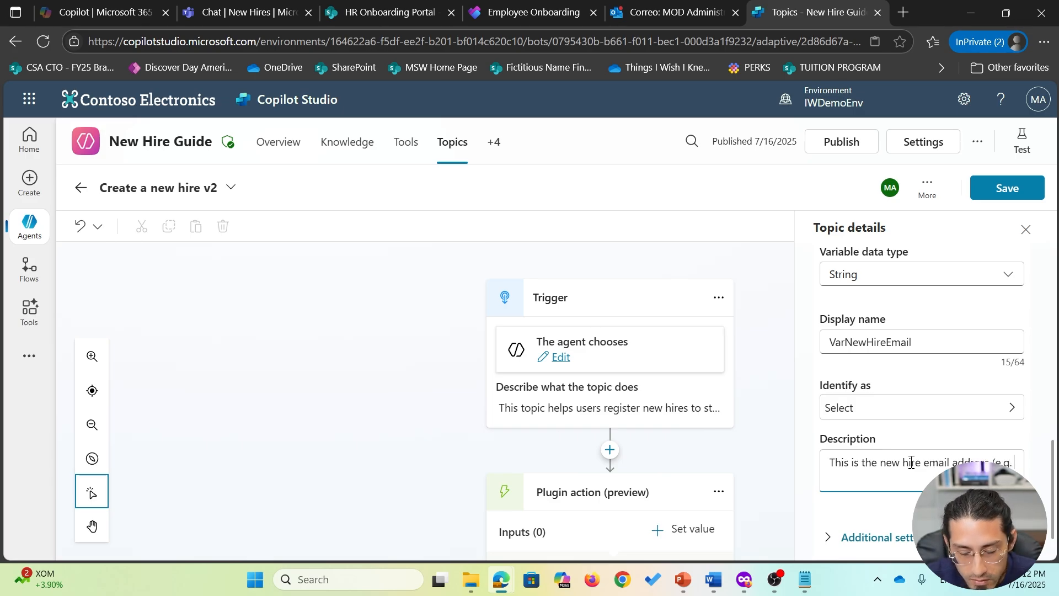
click(886, 415)
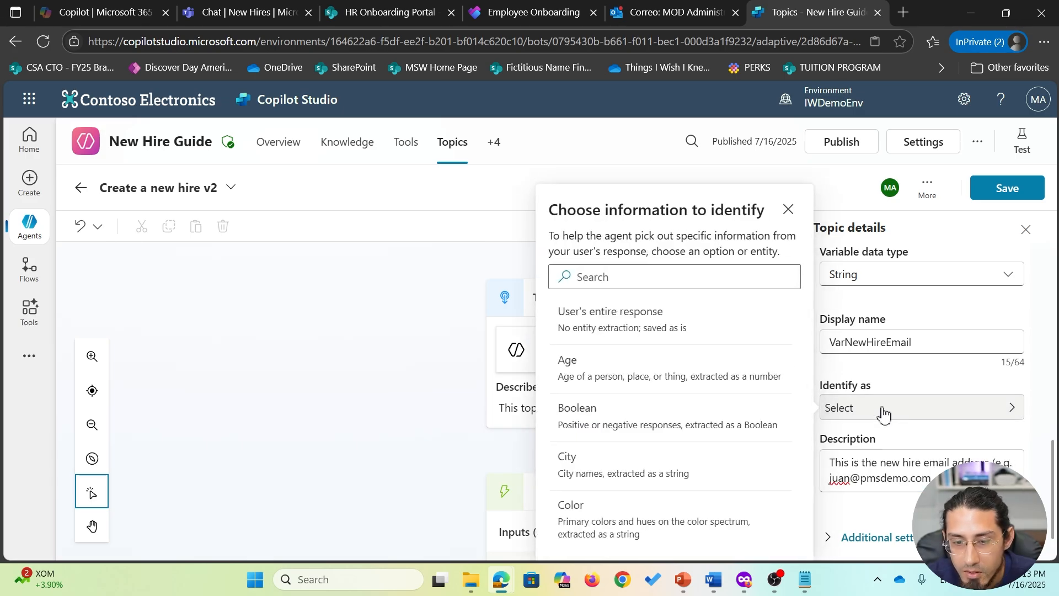
click(668, 278)
text(email)
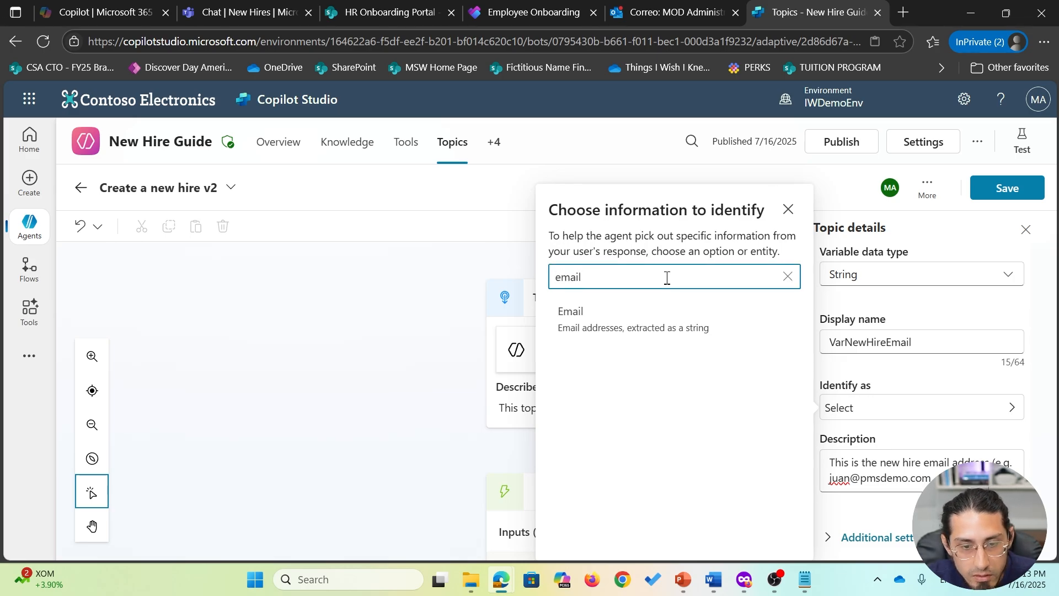
click(651, 319)
- Add a department input described as 'This is the Department for the new employee (e.g. Engineering, Operations, IT)'
scroll(905, 469, down, 2)
click(896, 530)
scroll(935, 439, down, 4)
scroll(934, 440, up, 3)
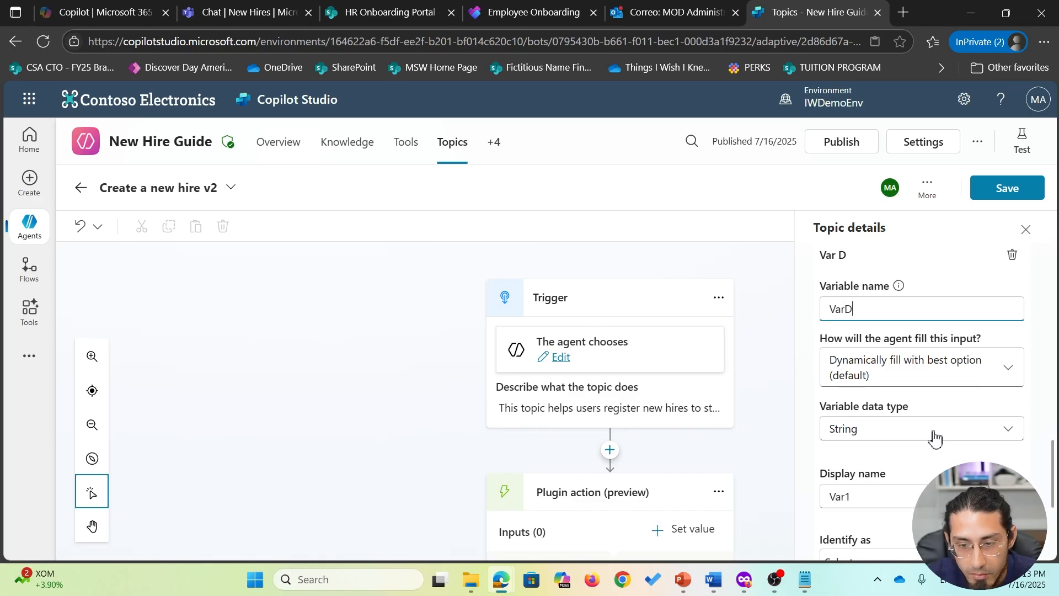
text(epartment)
scroll(935, 438, down, 3)
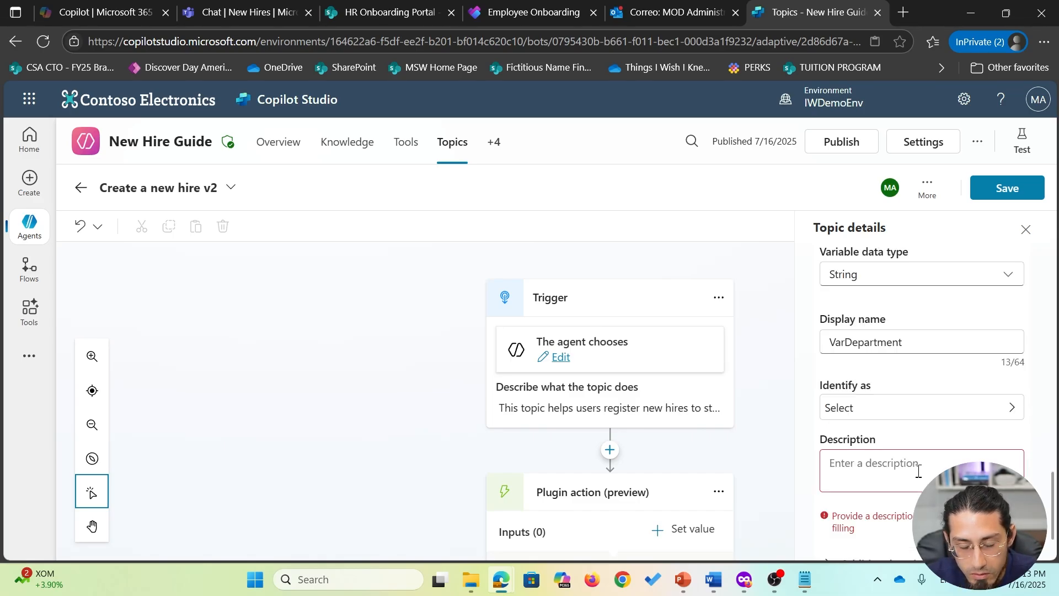
click(919, 470)
text(This is the D)
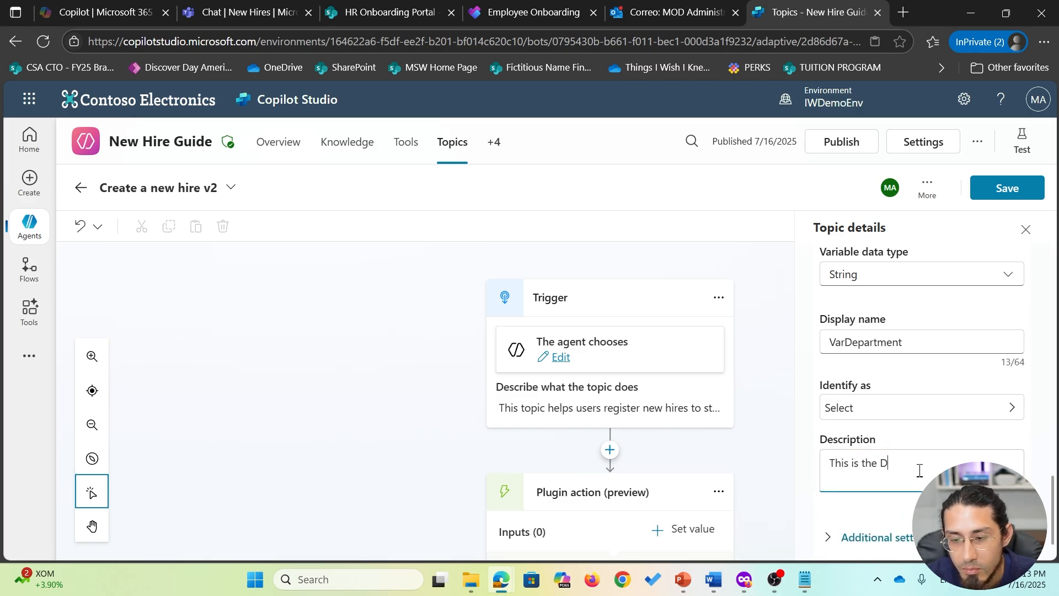
text(epartment for the ne)
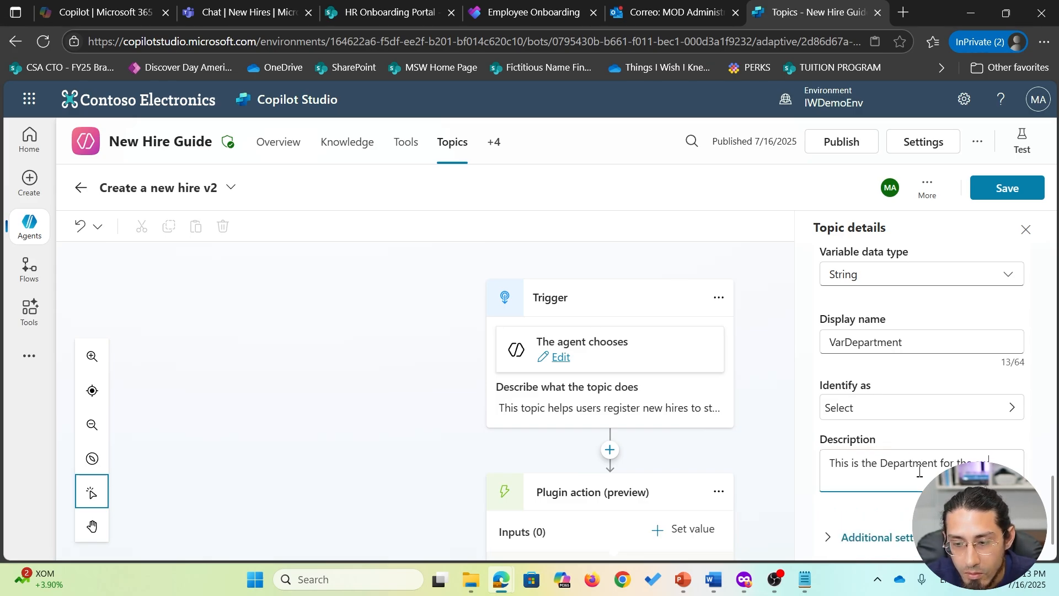
text(w employee (e.g. Engi)
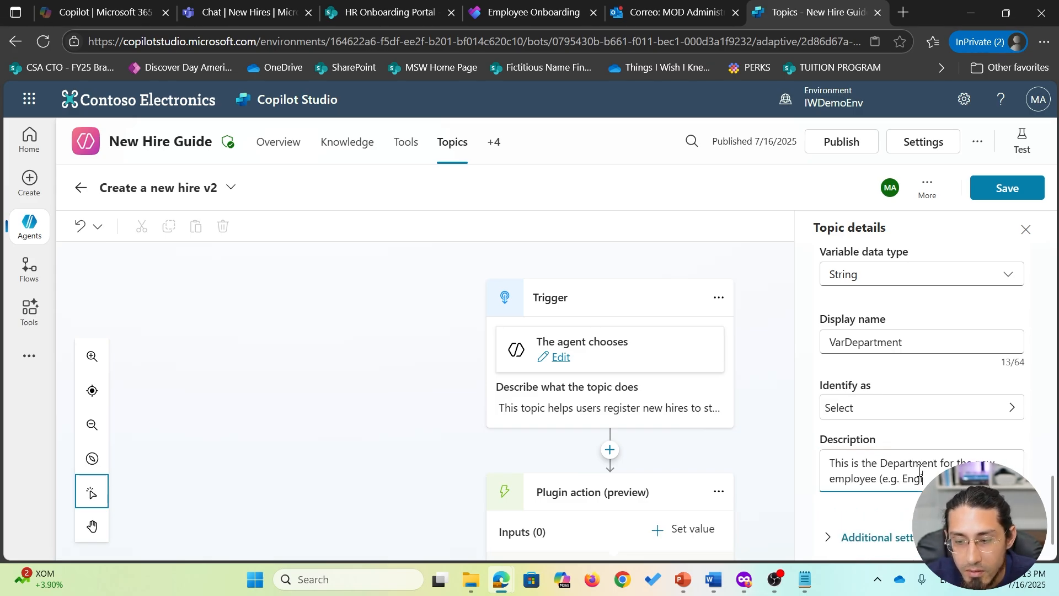
text(neering, Operation)
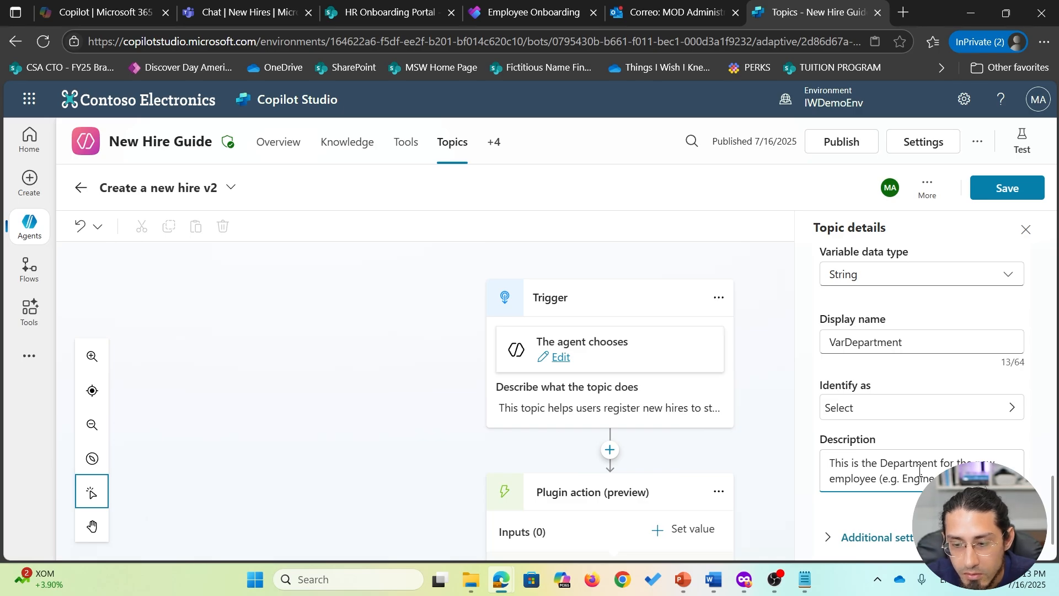
text(s, IT Support, etc.)
- Add a NewHireRole input described with example roles like Software Engineer, Analyst, Data Scientist, and save
click(904, 533)
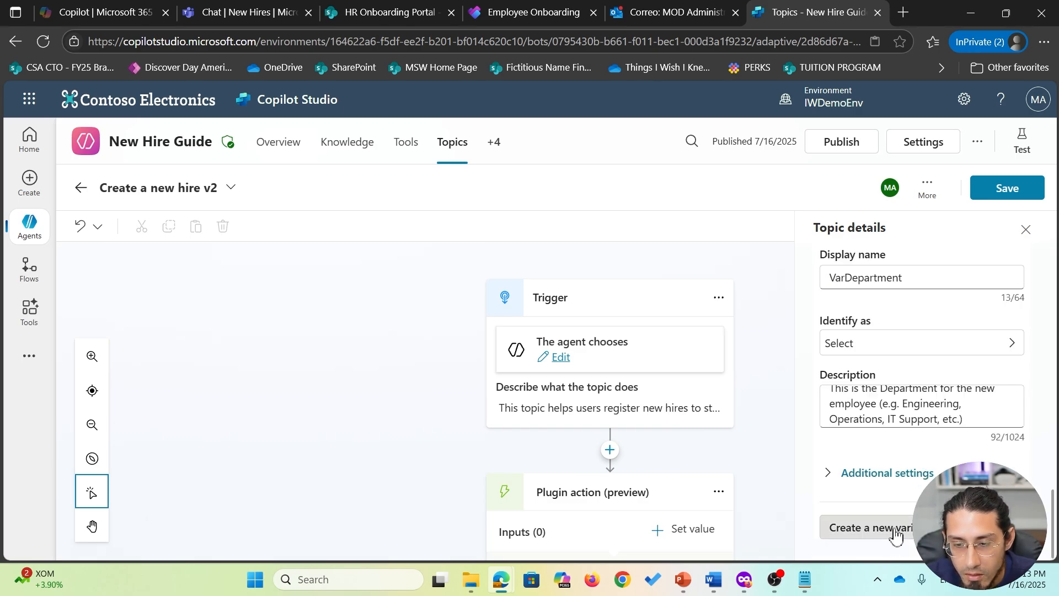
click(892, 312)
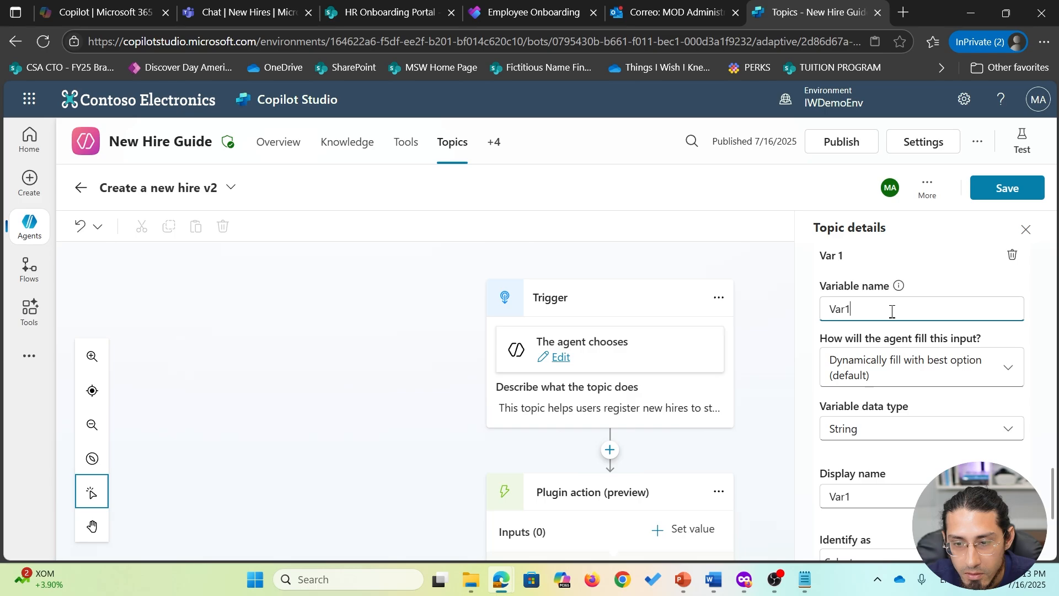
key(BackSpace)
text(NewHireRole)
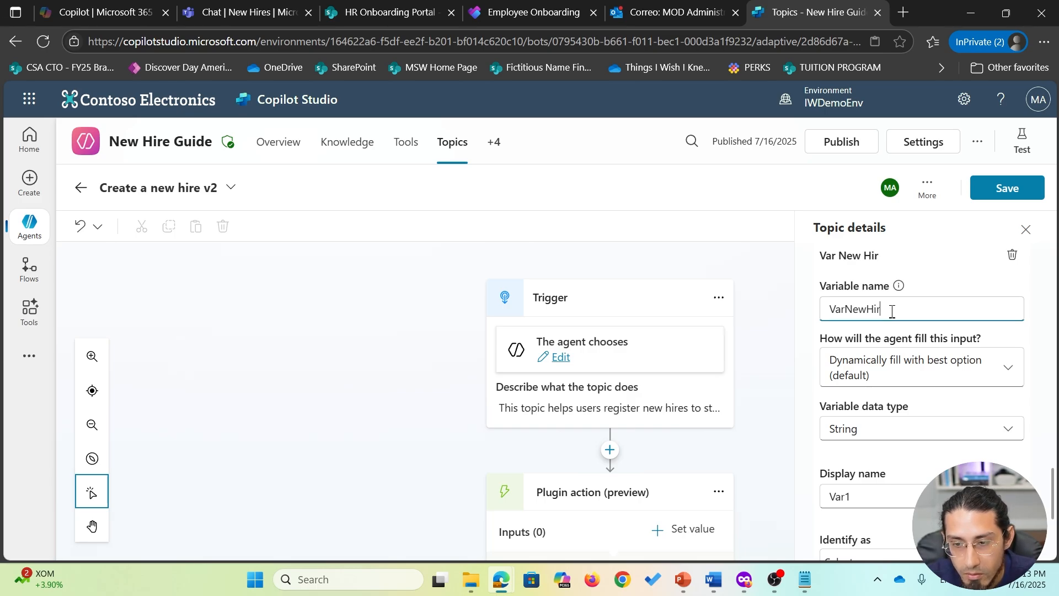
scroll(888, 387, down, 3)
click(886, 463)
text(Thi)
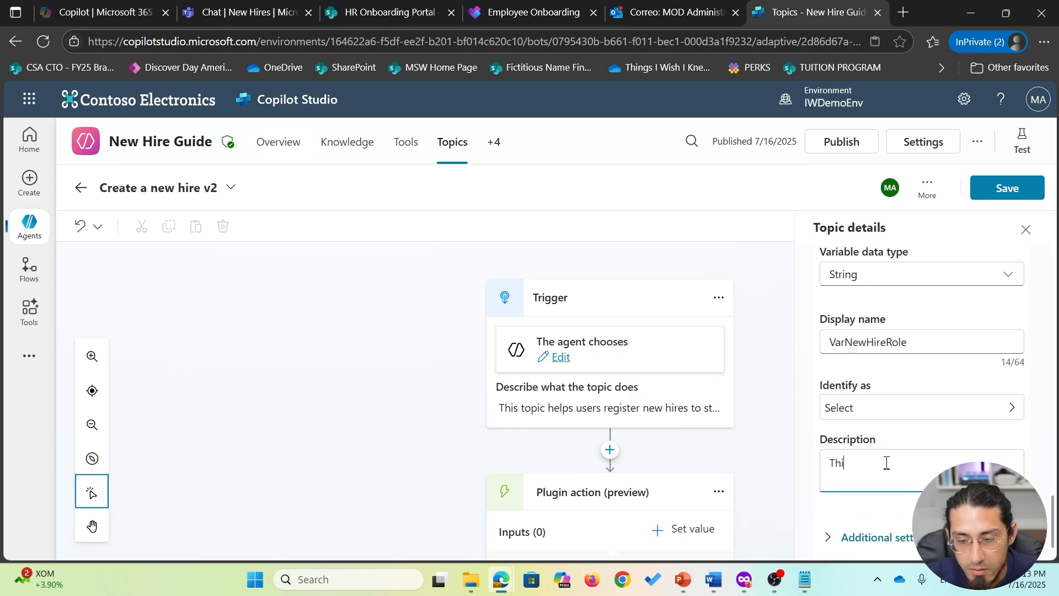
text(s is the role of the new hire ()
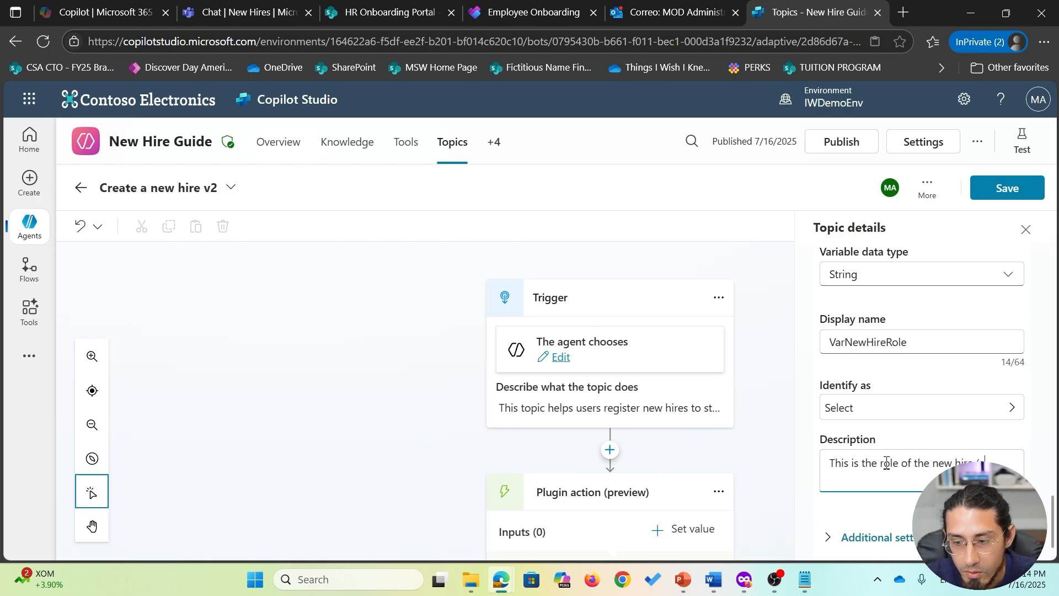
text(e.g. Software Engineer, An)
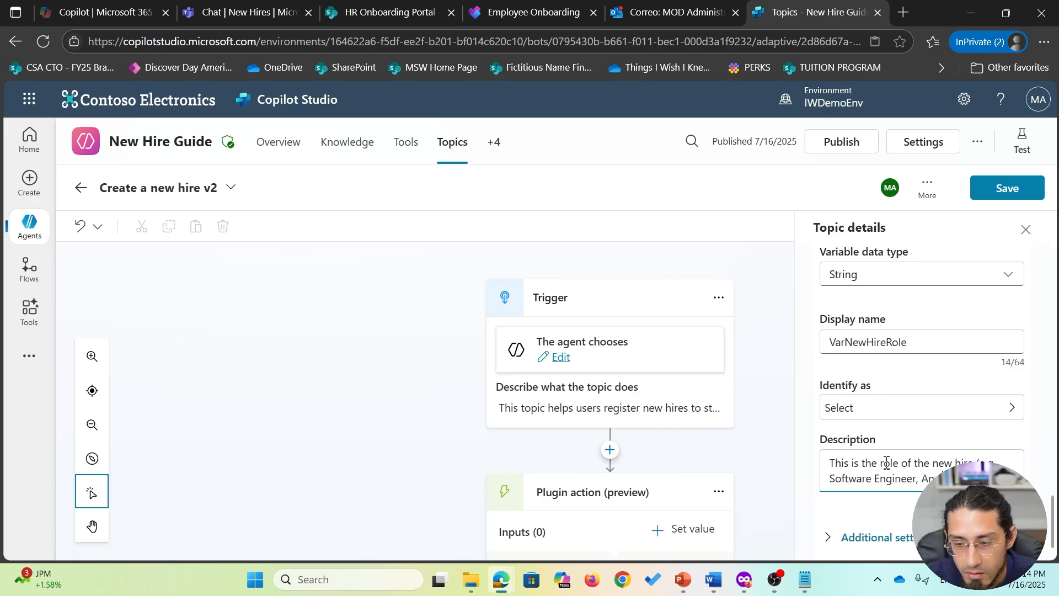
text(alyst, Data Scientist, etc.))
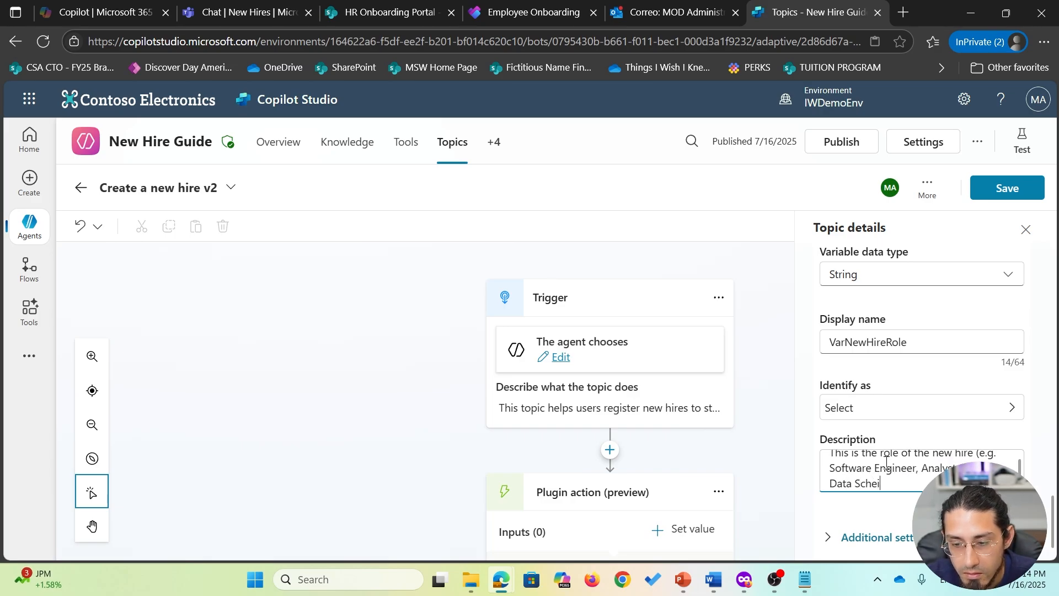
click(1017, 192)
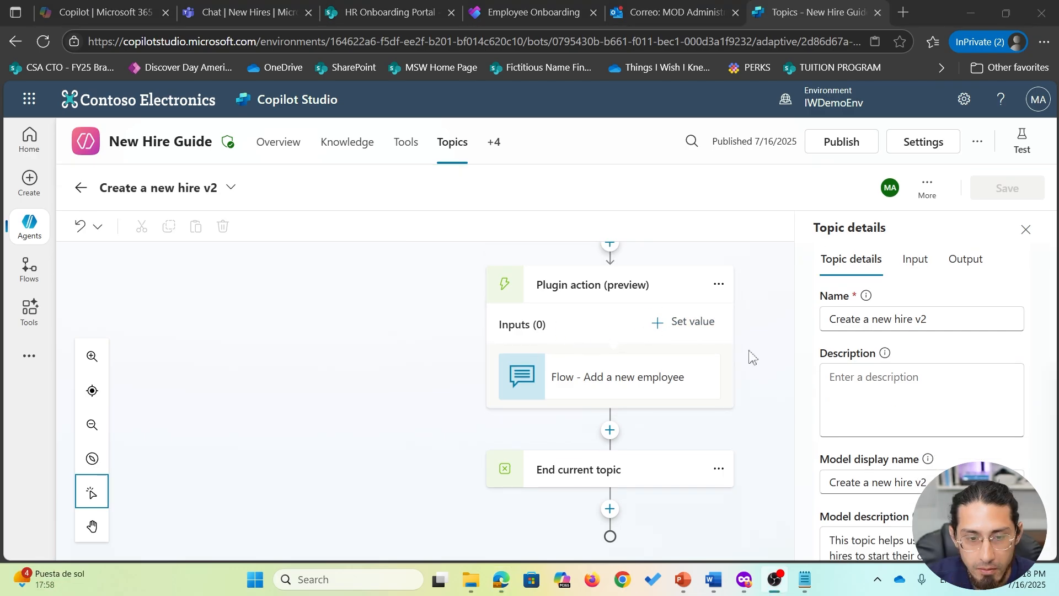
- Add the text and text_1 flow inputs, map them to the new-hire variables, and save
click(704, 326)
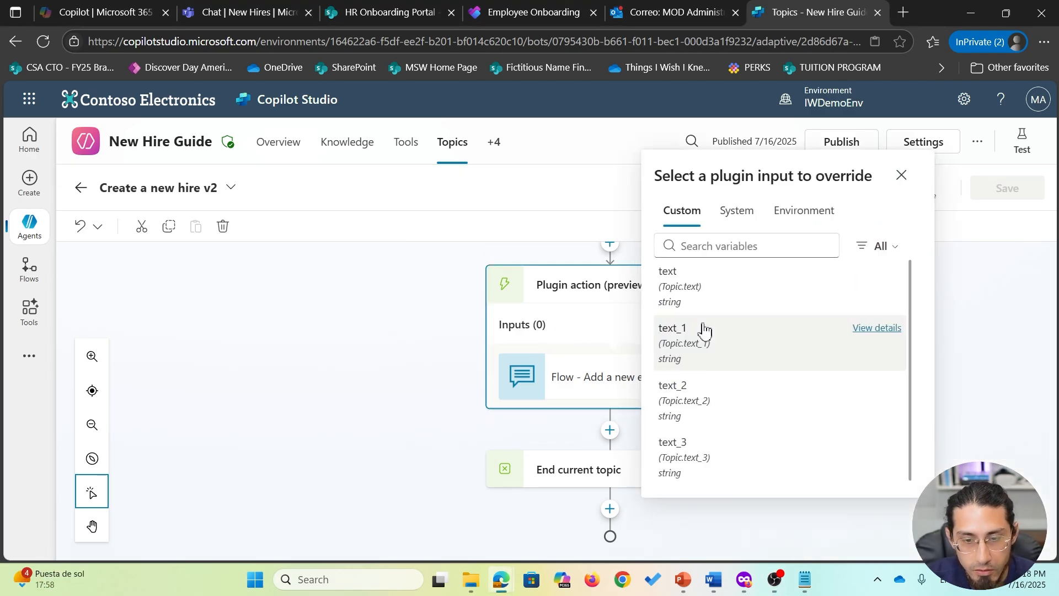
click(712, 293)
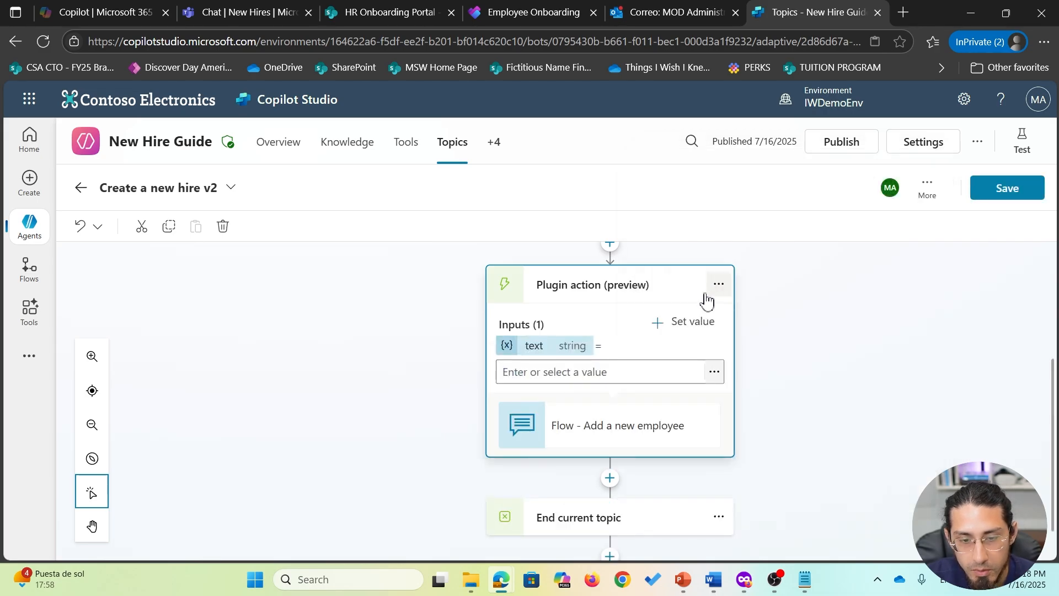
click(715, 375)
key(Escape)
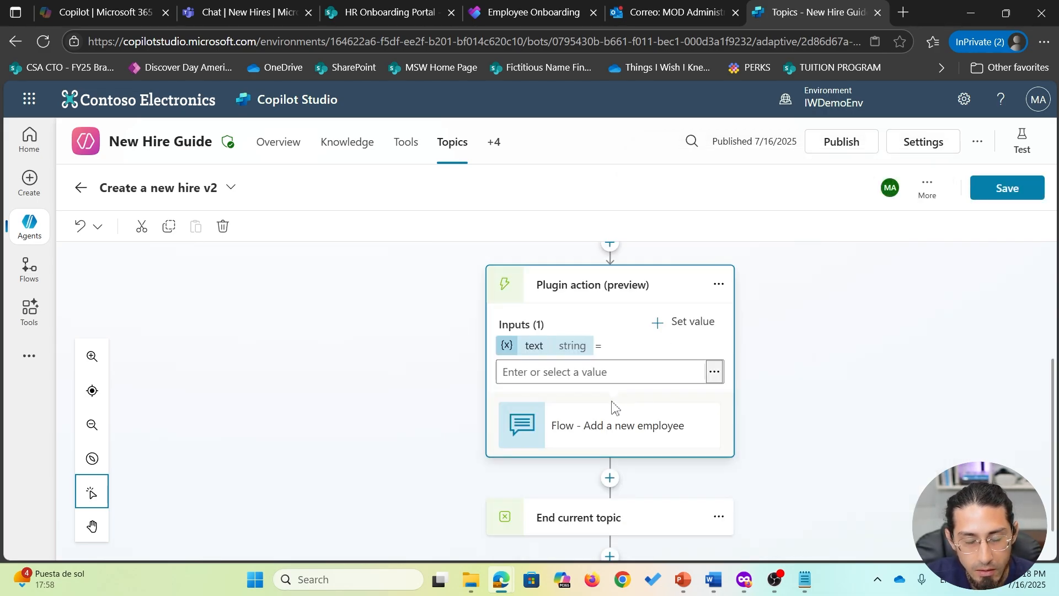
click(704, 326)
click(715, 325)
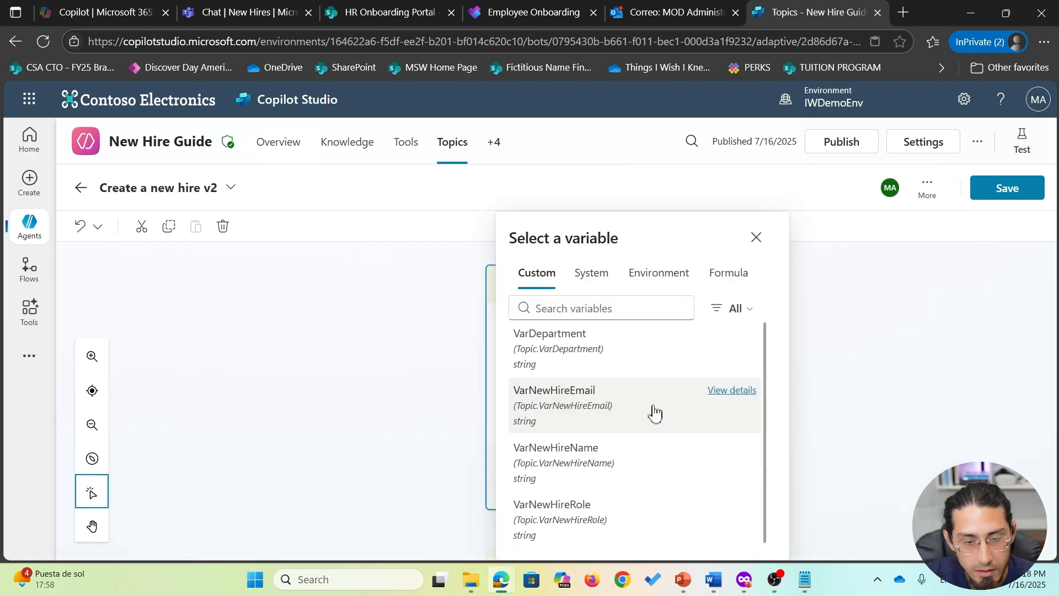
click(655, 410)
click(715, 477)
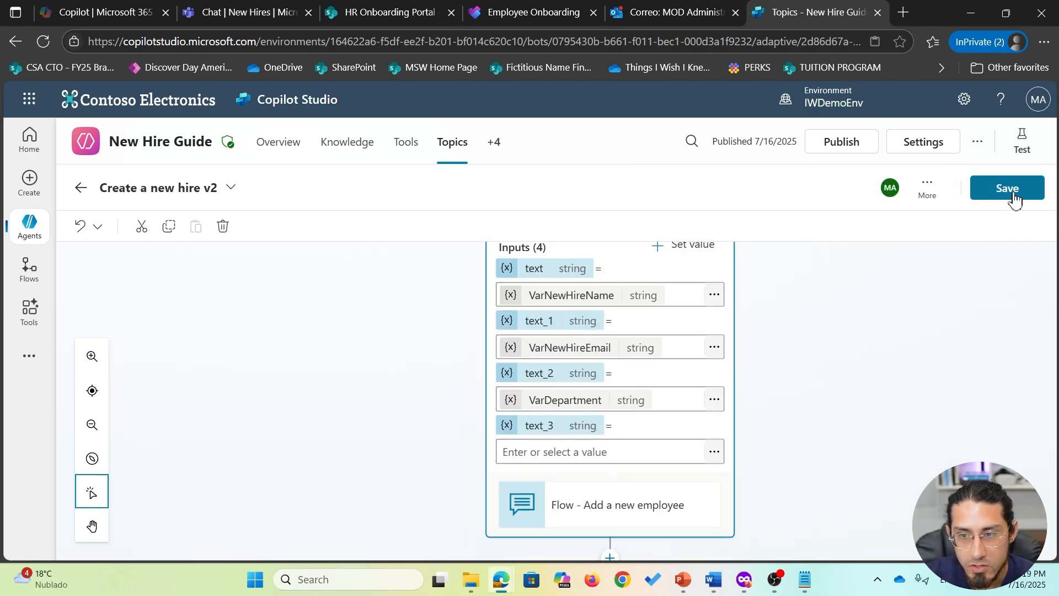
click(1013, 195)
- Add a message after the flow confirming the employee and email were successfully registered, and save
scroll(851, 366, down, 3)
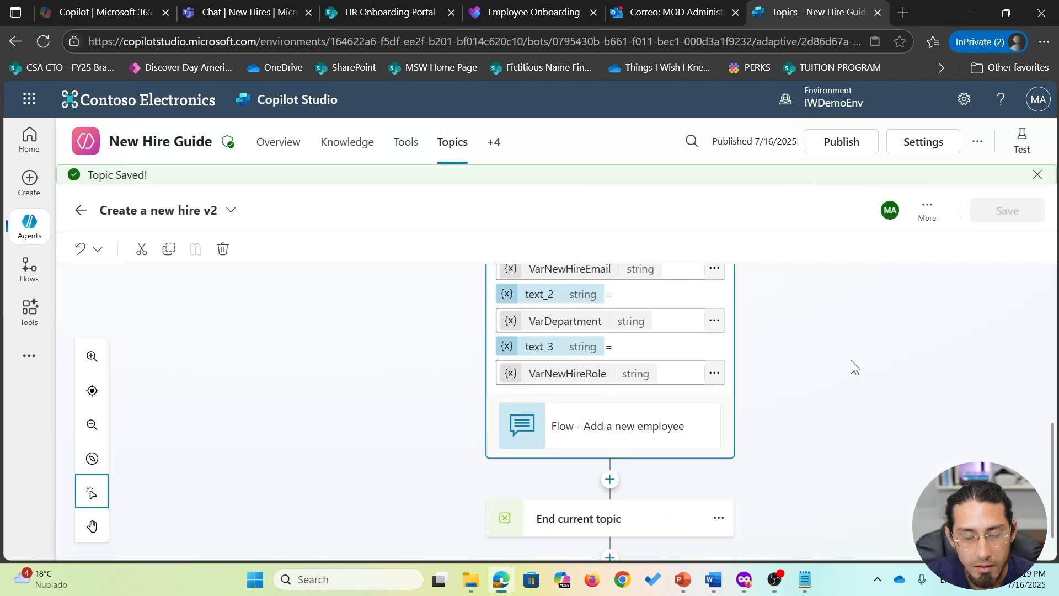
click(610, 431)
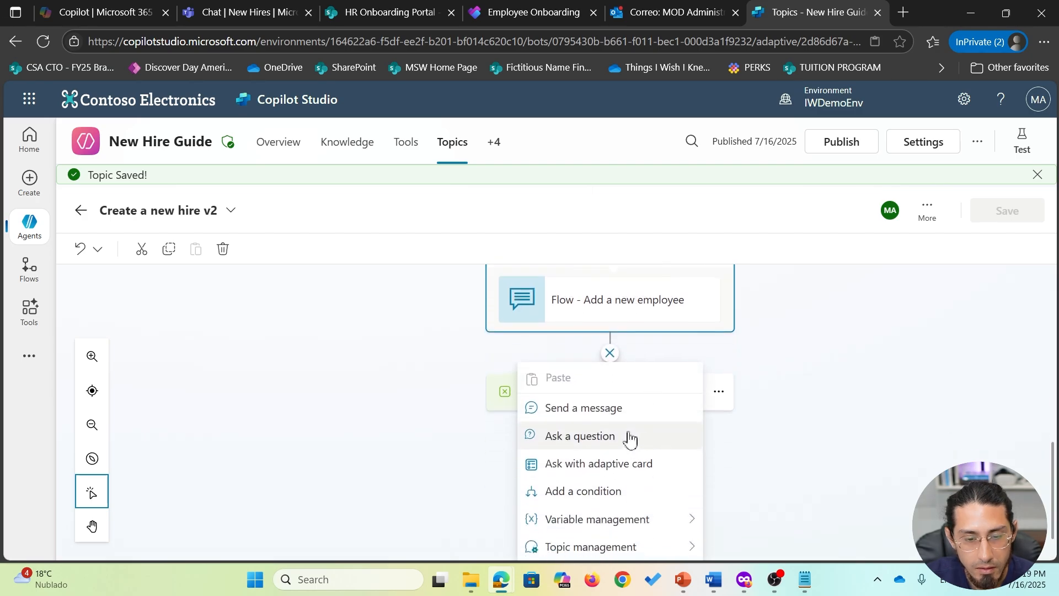
click(583, 351)
text(Your employee)
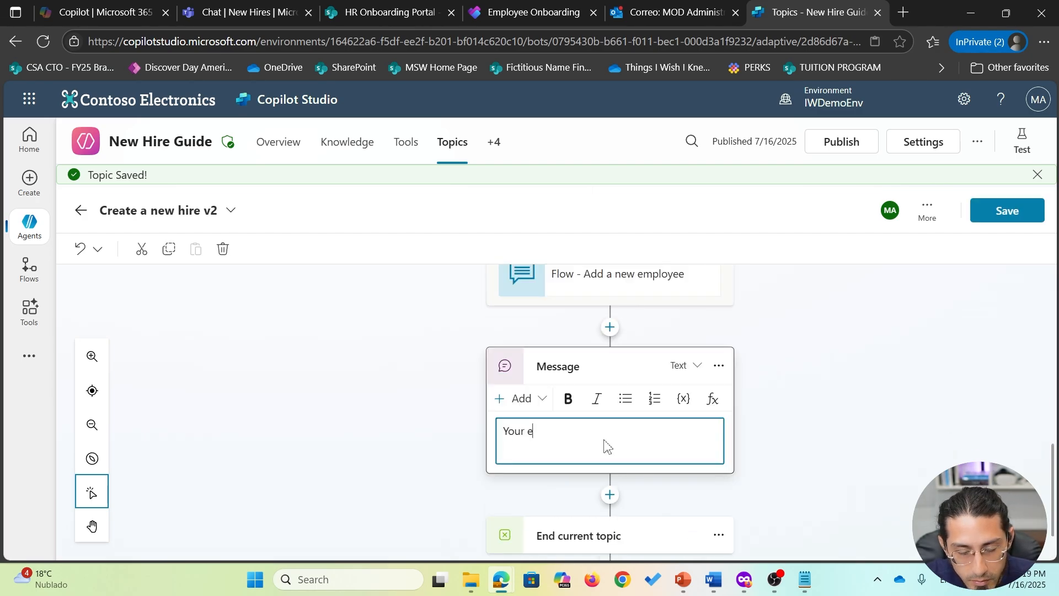
text(with e)
text(mail addres)
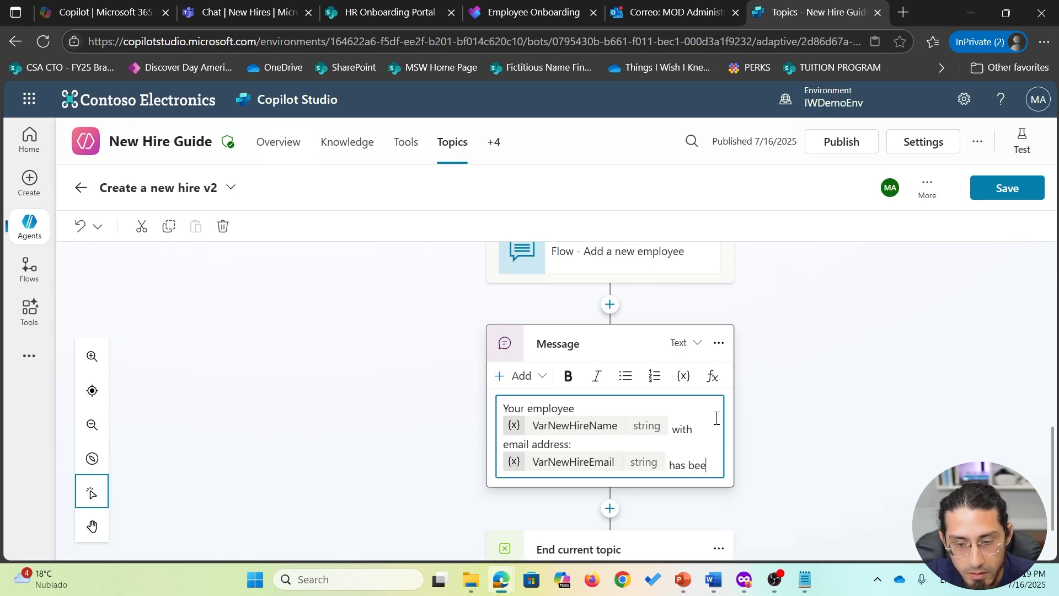
text(n successfully re)
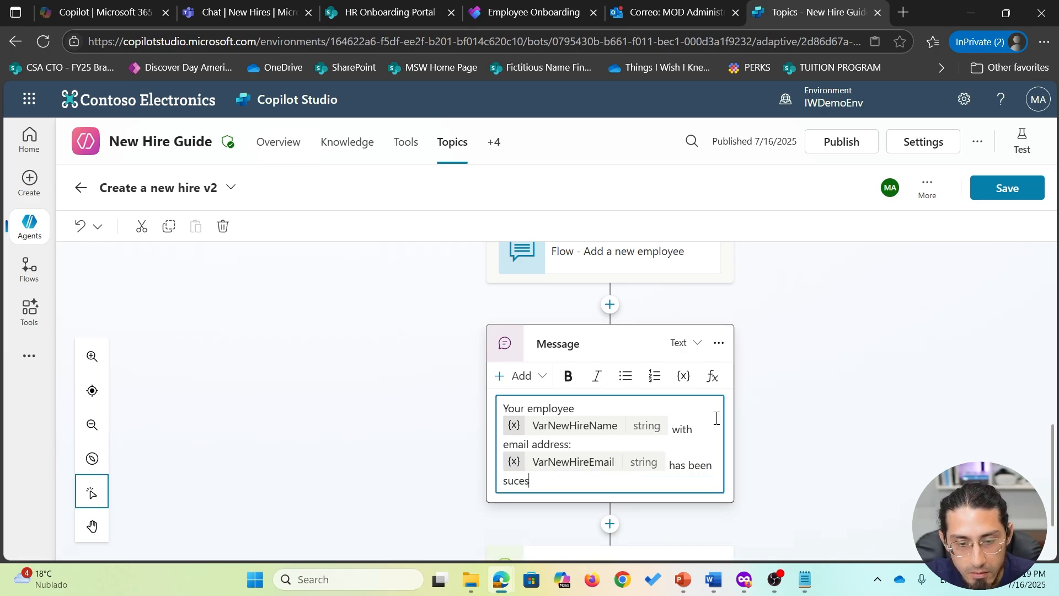
click(991, 226)
click(1013, 193)
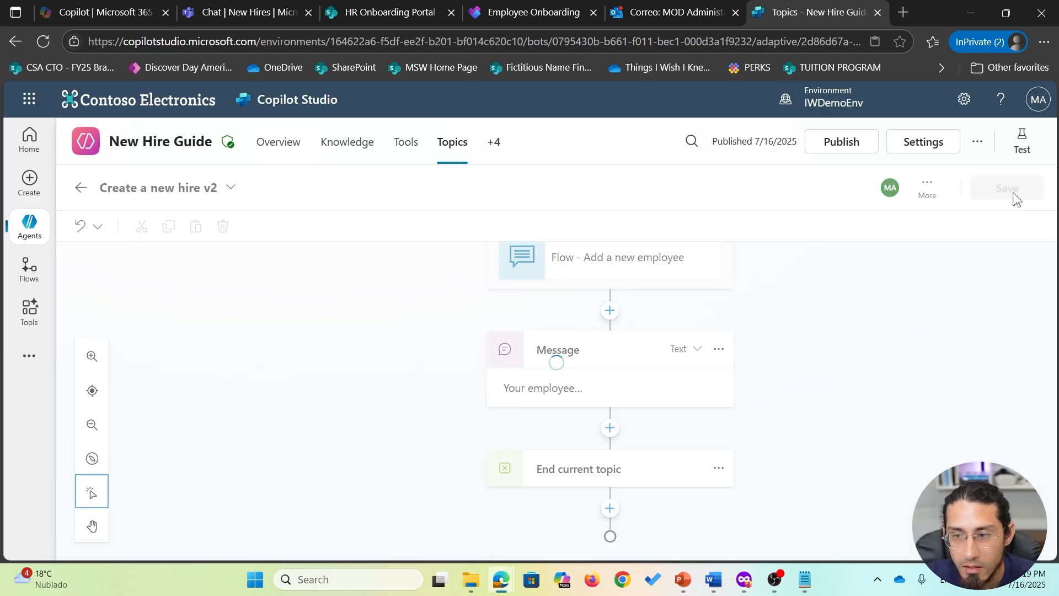
click(1022, 144)
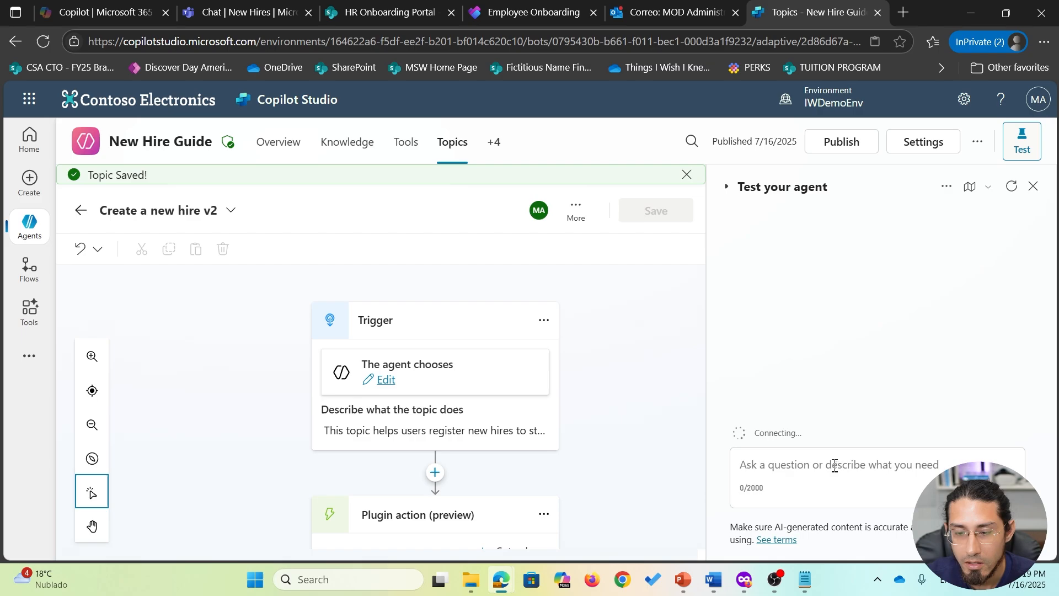
- Test with 'register a new employee', answering with a name, Data Scientist, Engineering and an email address
click(820, 459)
text(register )
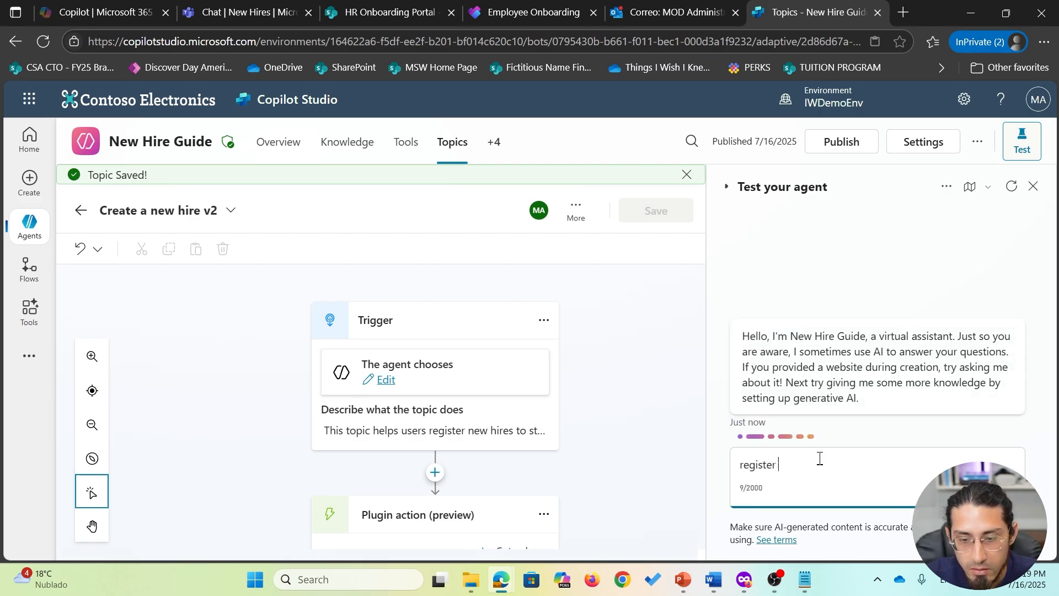
text(a new employee)
key(Return)
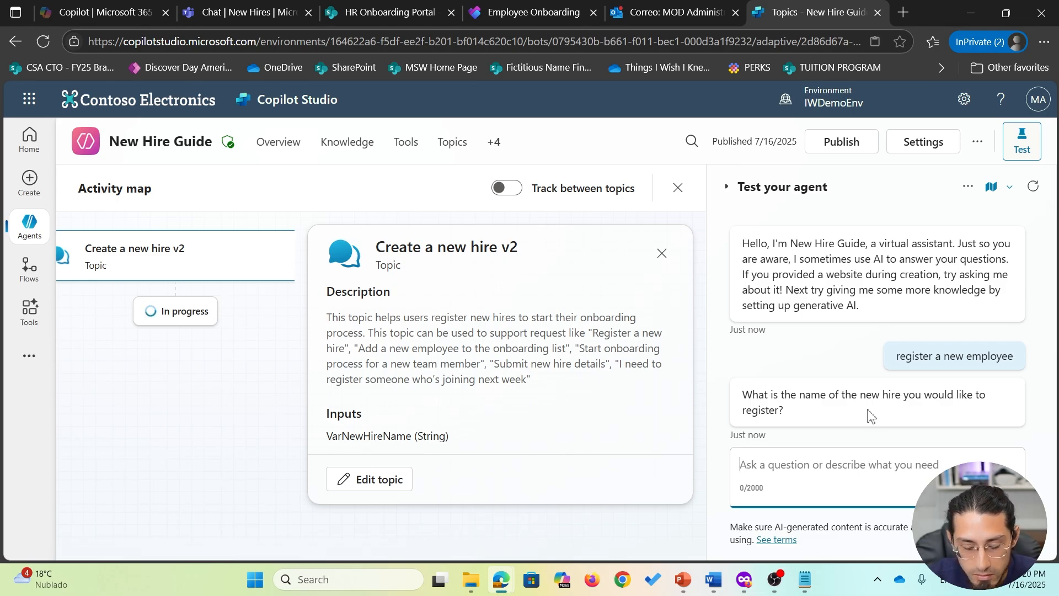
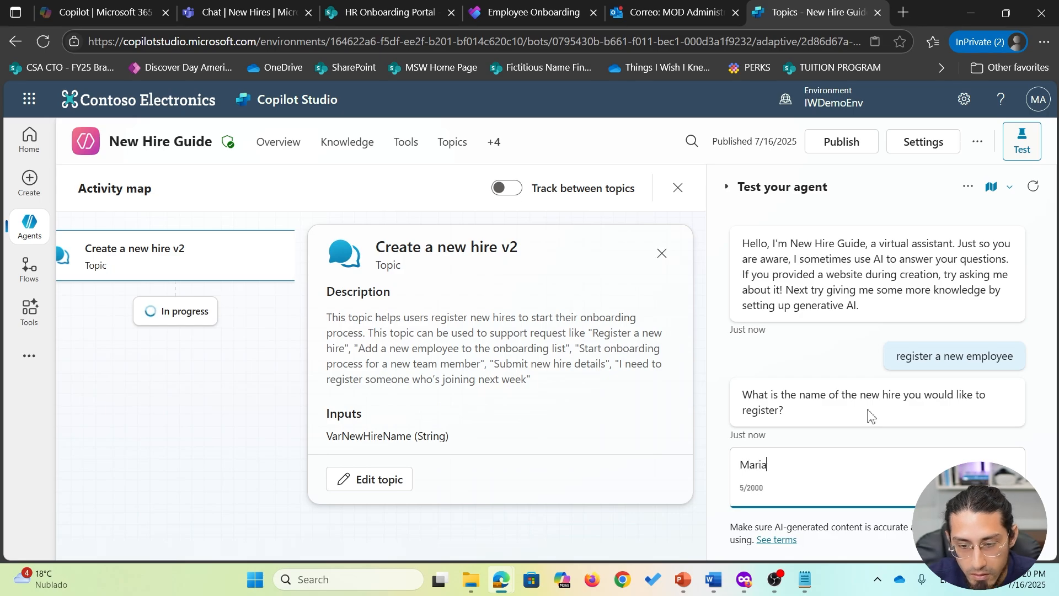
key(Return)
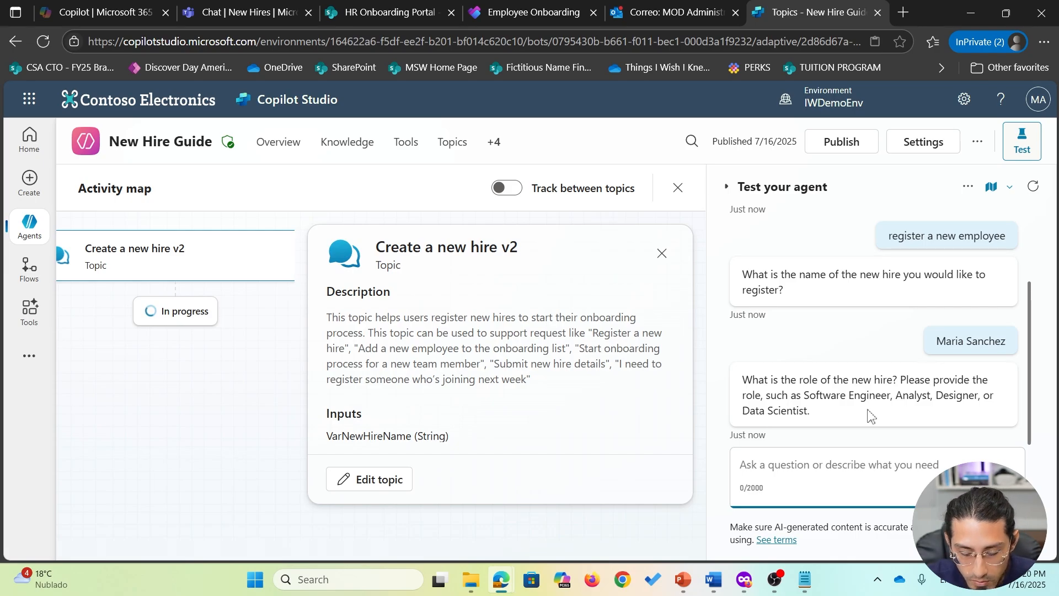
text(Data Scie)
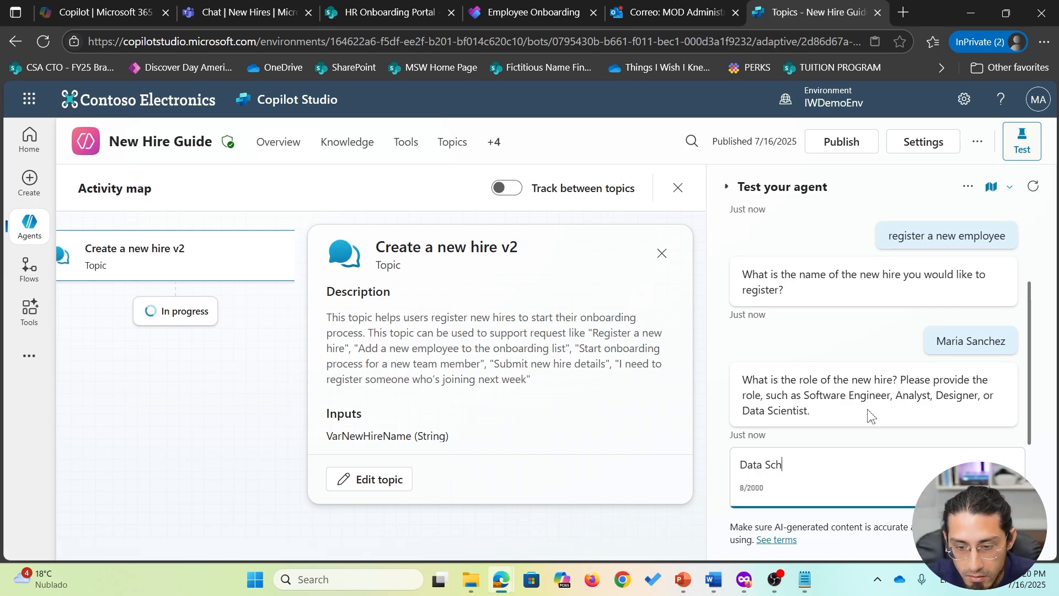
text(ntist)
key(Return)
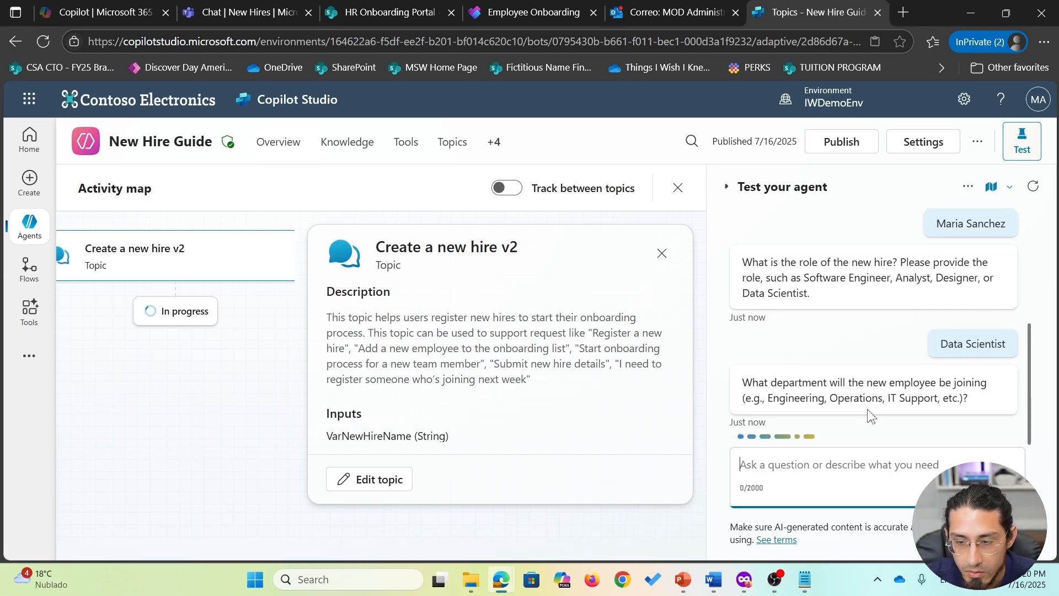
text(Engineering)
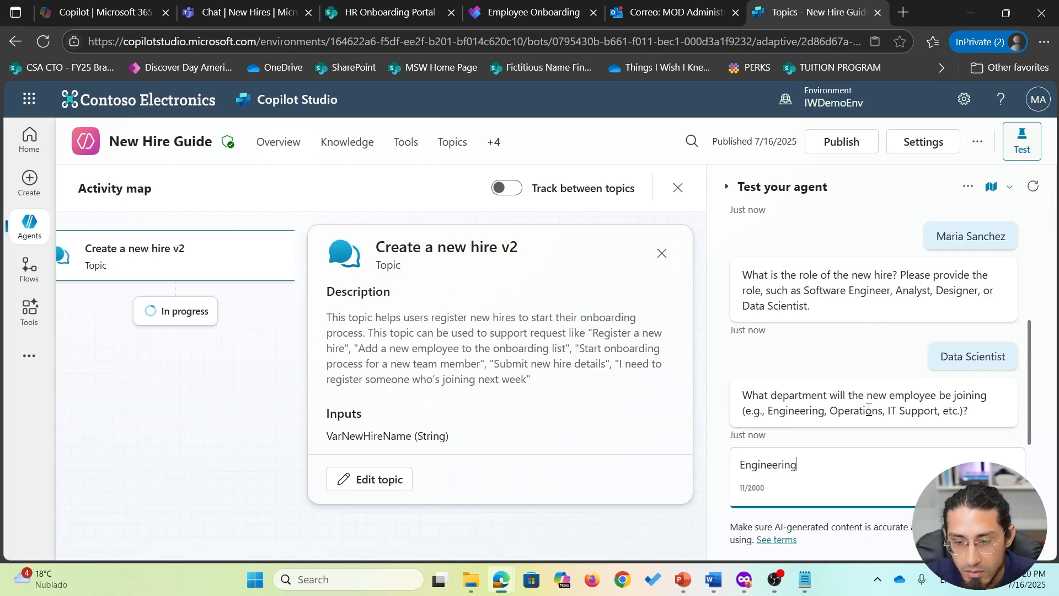
key(Return)
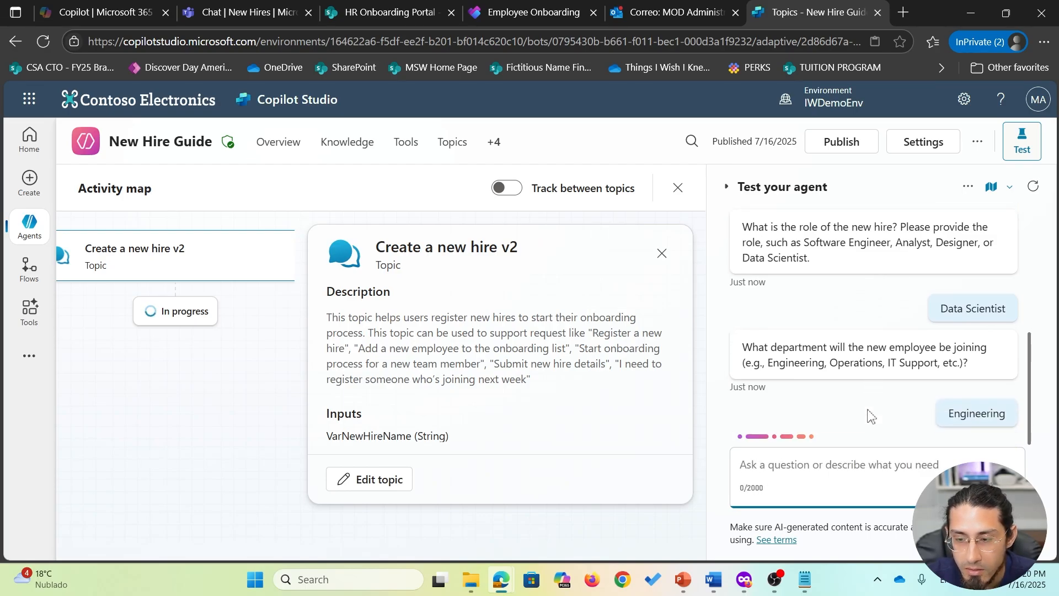
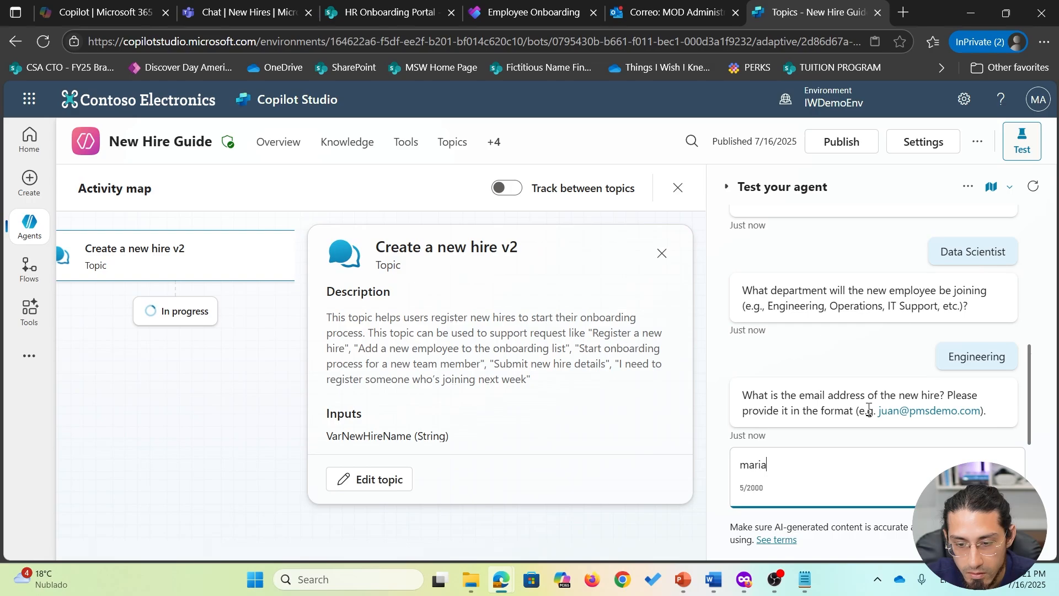
key(Return)
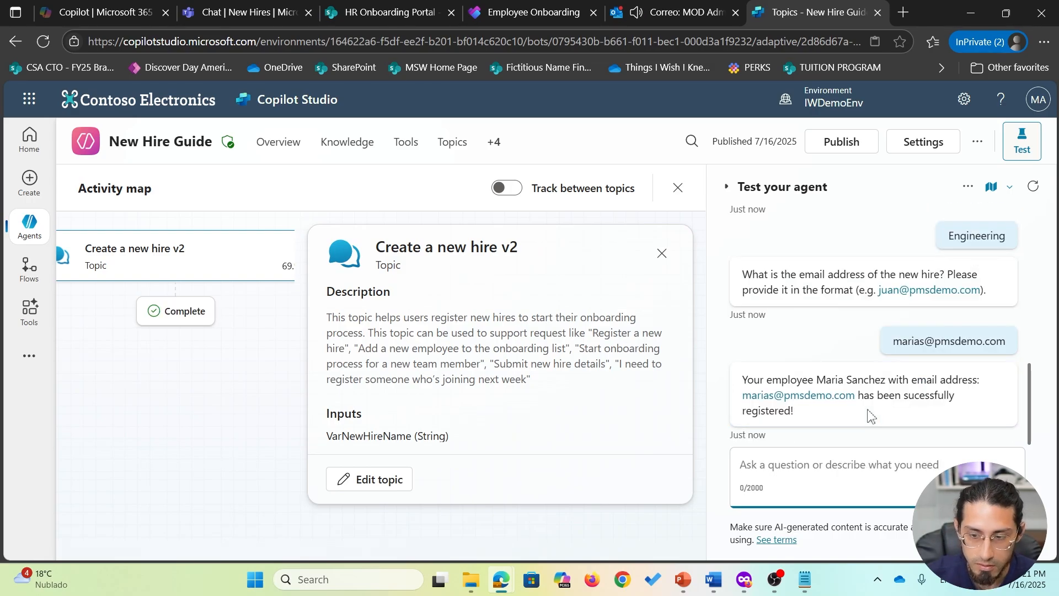